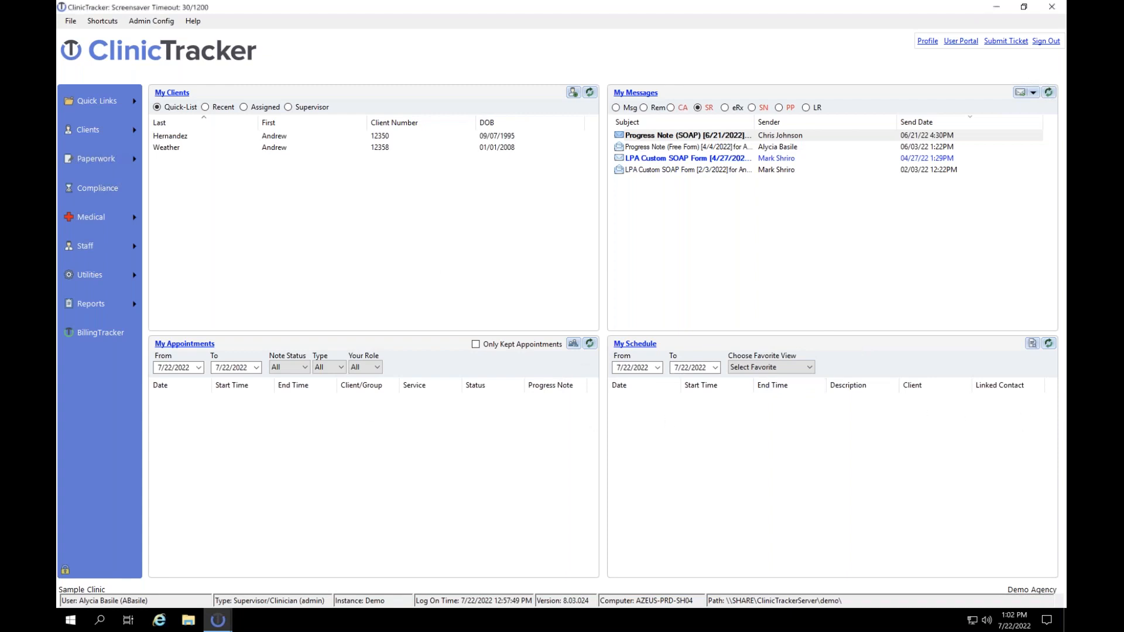
Step: Open BillingTracker from the ClinicTracker sidebar to see the 2 queued claims totaling $250.00
click(103, 331)
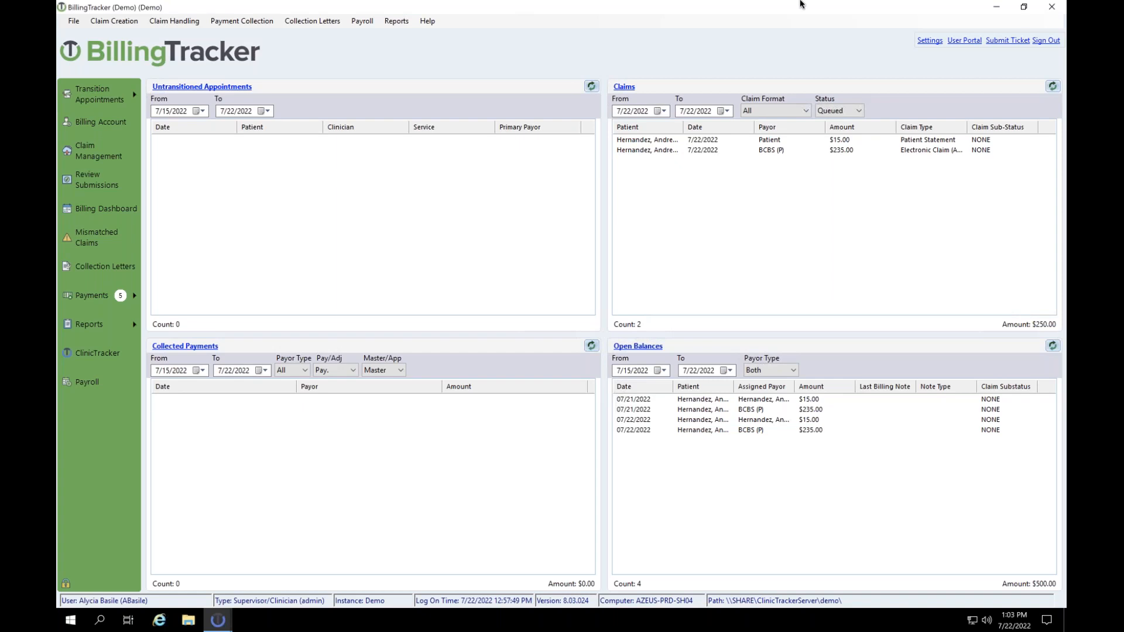
Step: Open the Settings menu and look through its entries down to Insurer Plans
click(930, 40)
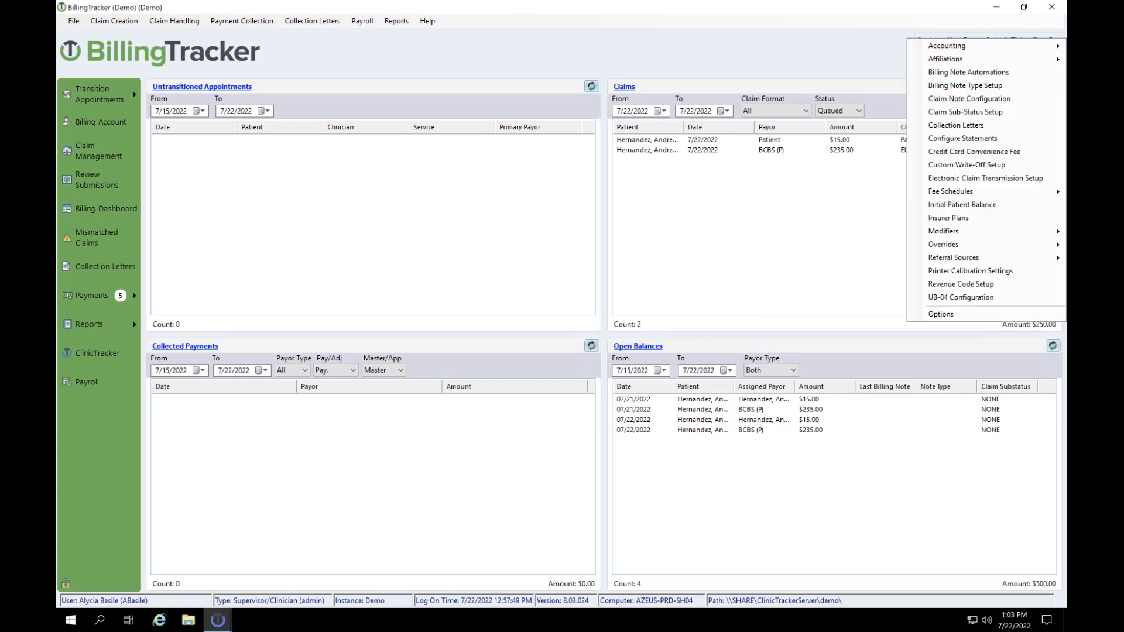
mouse_move(954, 245)
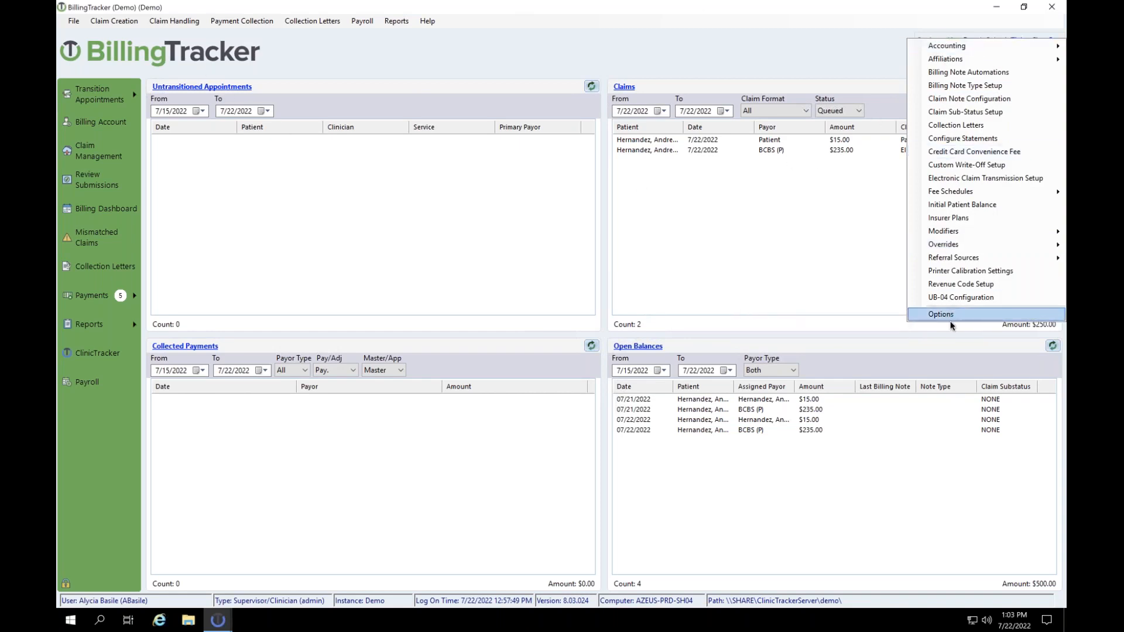
mouse_move(971, 46)
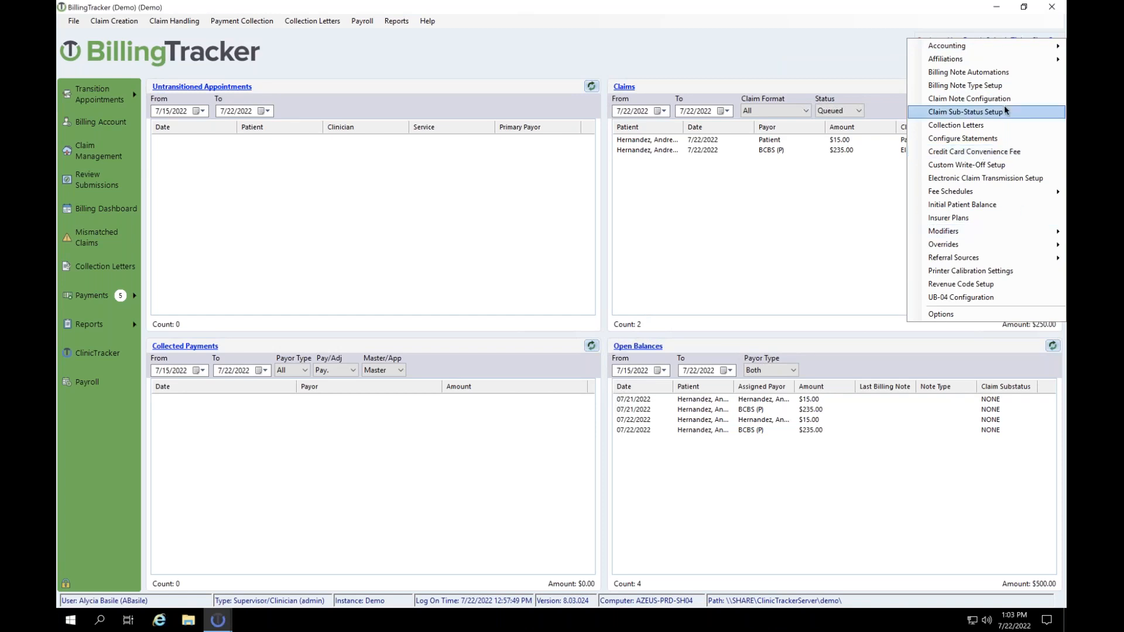
mouse_move(1003, 194)
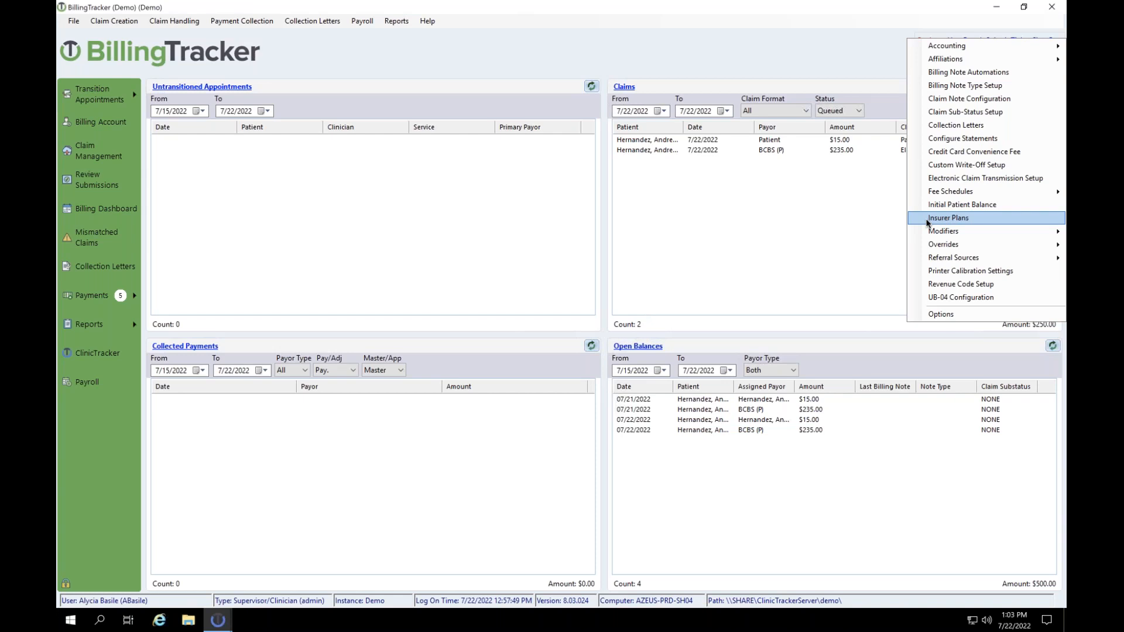
Step: Open Settings > Insurer Plans and select BCBS in the Insurer Name list
click(946, 218)
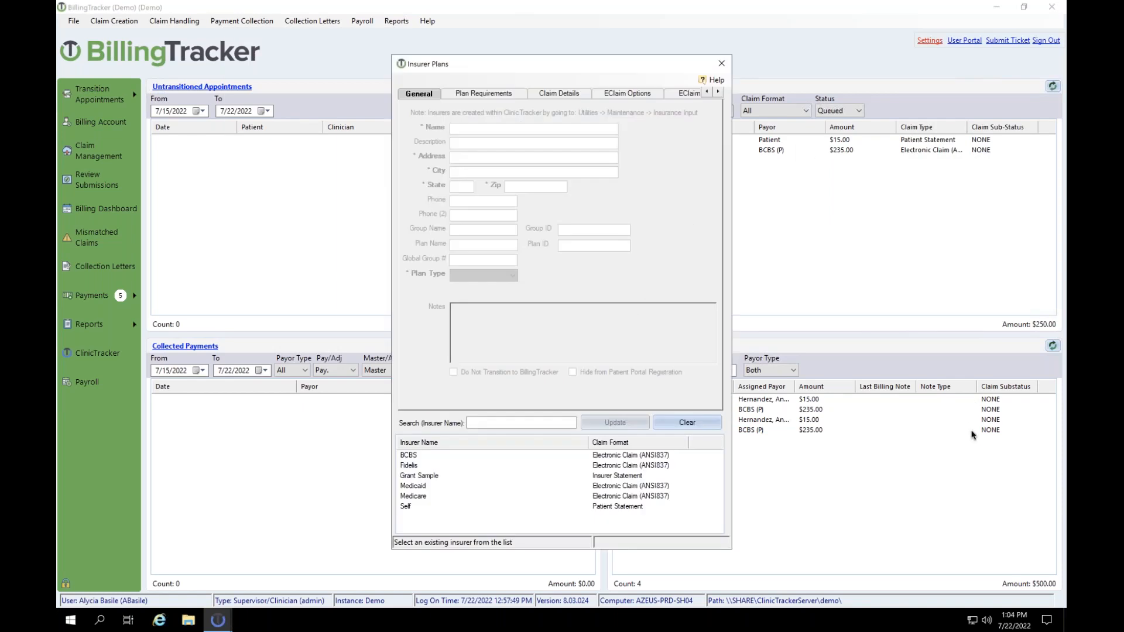
click(409, 456)
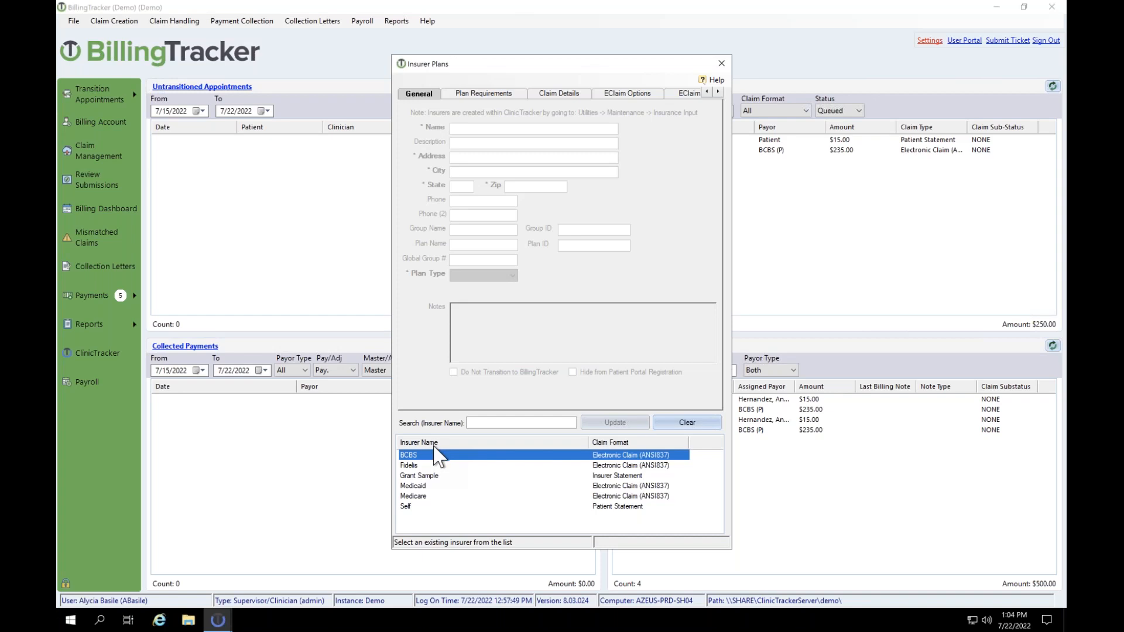
Step: Load the BCBS plan, check its Zip field and review the Plan Type options (Other)
click(423, 455)
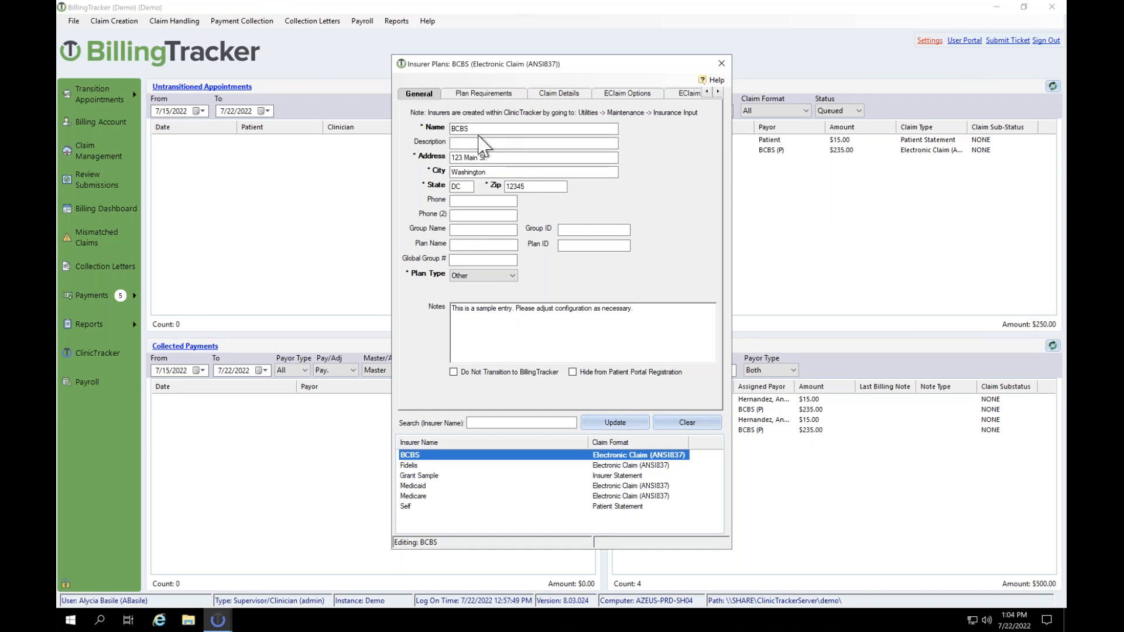
click(536, 187)
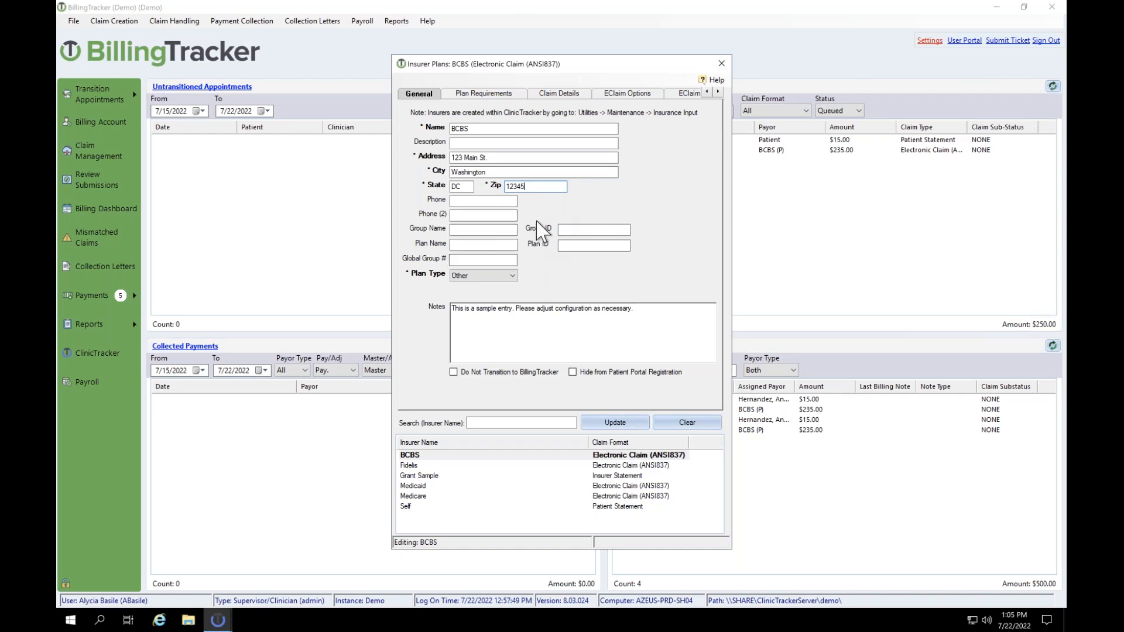
click(515, 280)
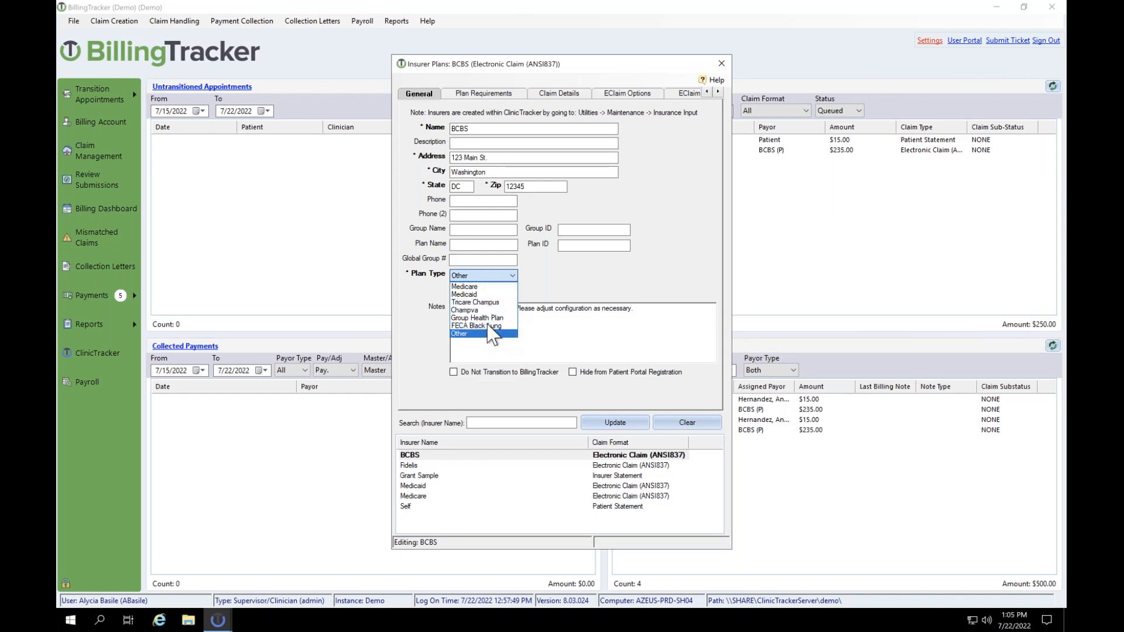
click(484, 335)
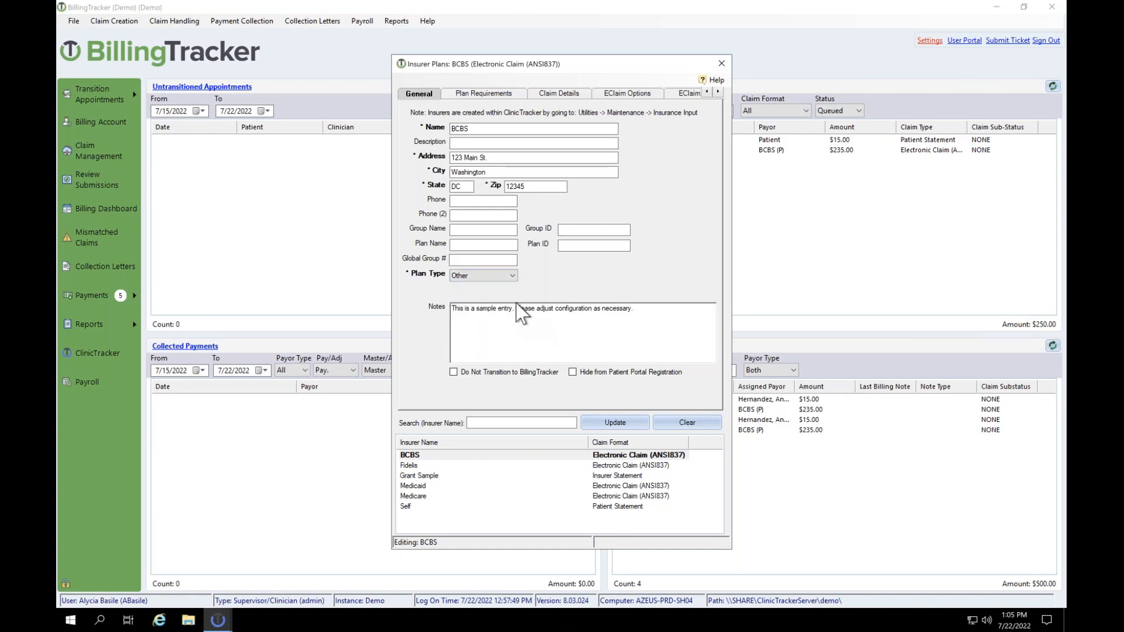
drag(471, 309, 509, 329)
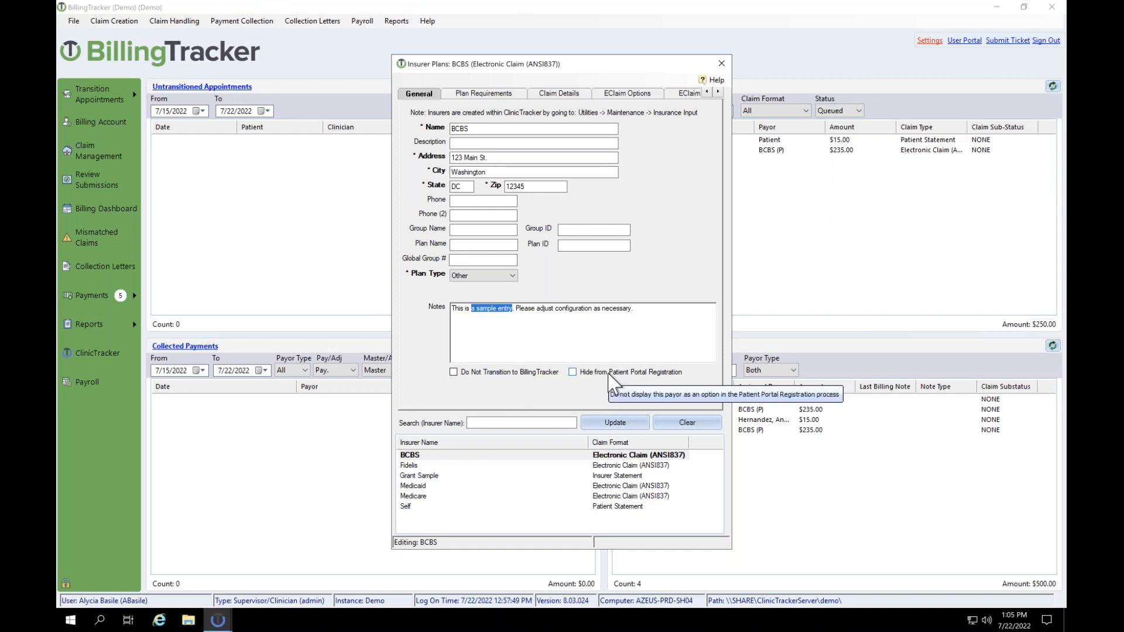
click(609, 339)
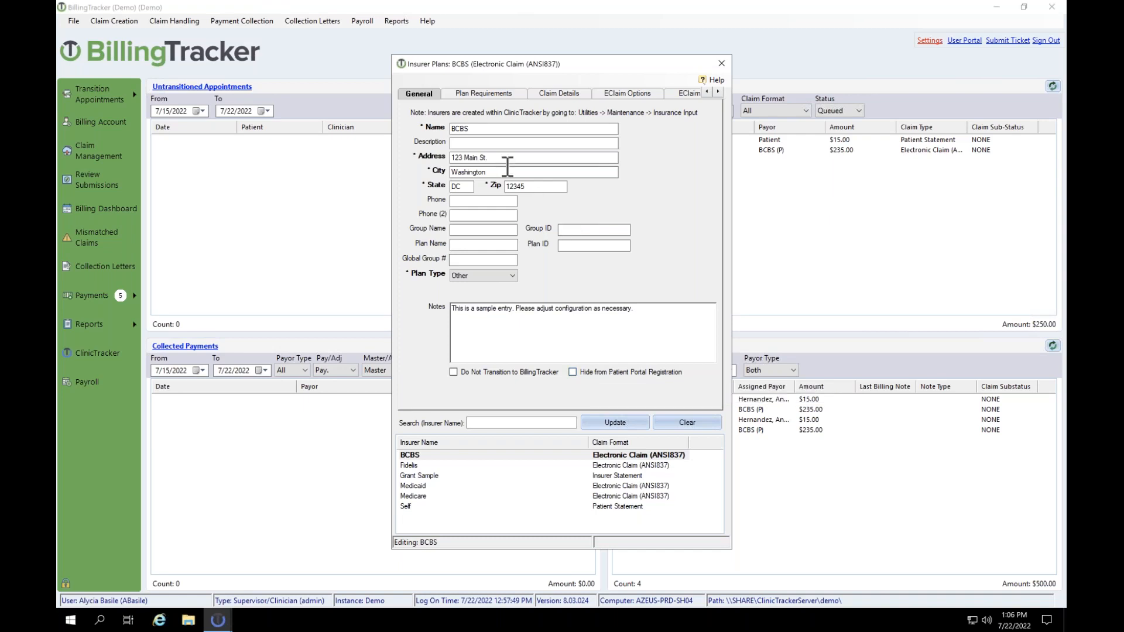
Step: Switch to the Plan Requirements tab to review BCBS's required fields and credentialing
click(475, 95)
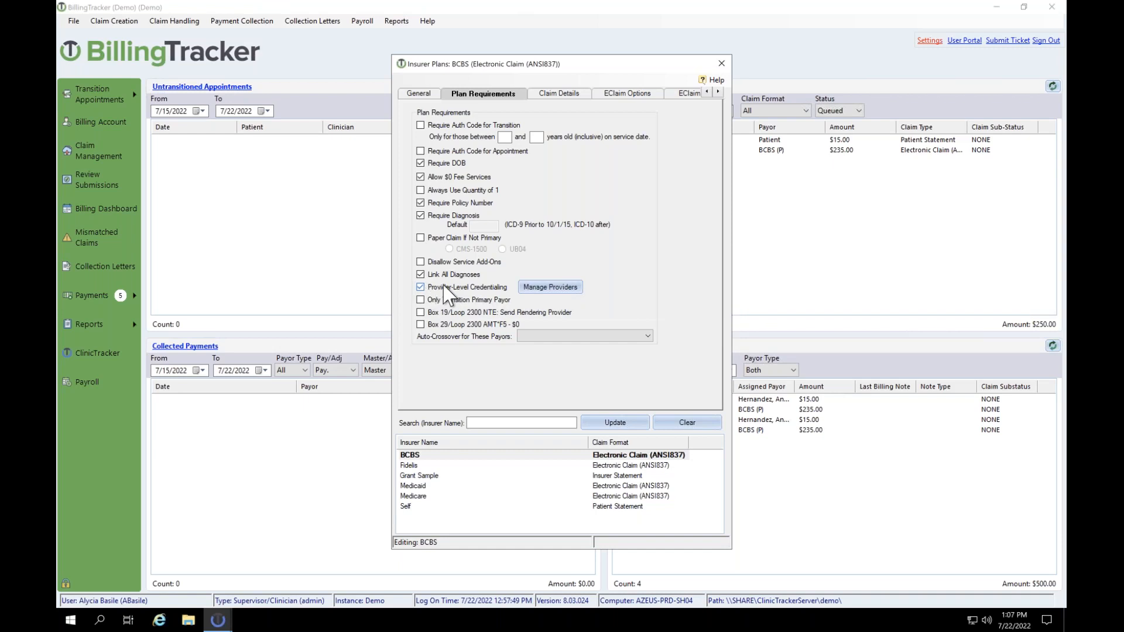
Step: Open Manage Providers to see the 9 of 13 clinicians credentialed for BCBS
click(541, 293)
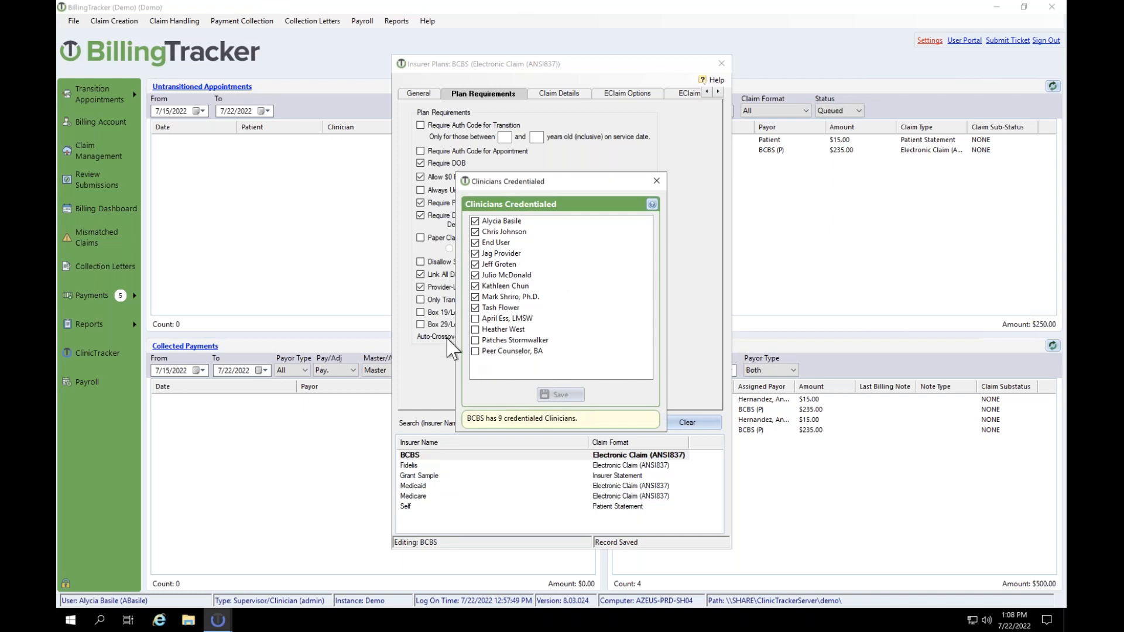
Step: Close the credentialed clinicians list and leave Paper Claim If Not Primary unchecked
click(656, 181)
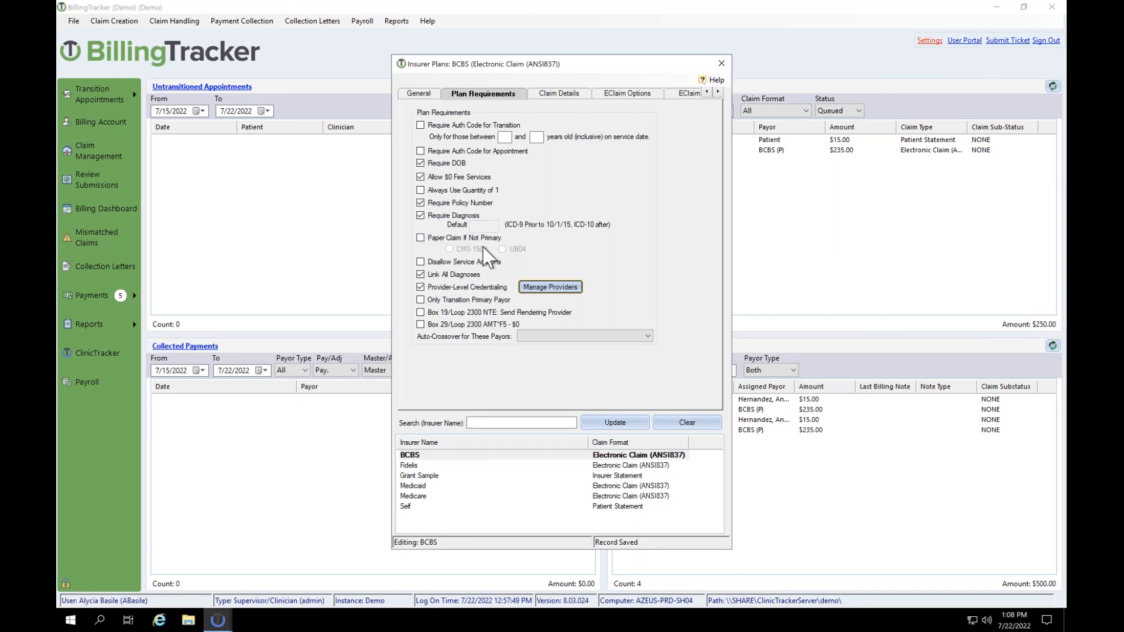
click(421, 238)
click(421, 238)
Step: Switch to the BCBS Claim Details tab showing the Electronic Claim (ANSI837) format
click(556, 95)
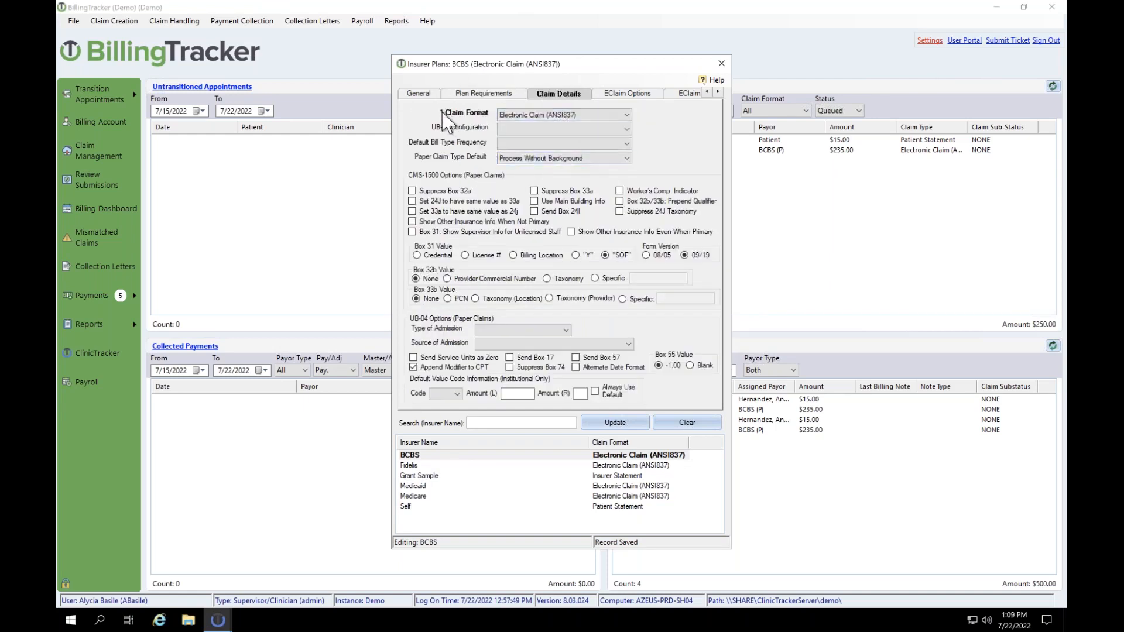
Step: Keep Electronic Claim (ANSI837) selected as the BCBS claim format
click(539, 120)
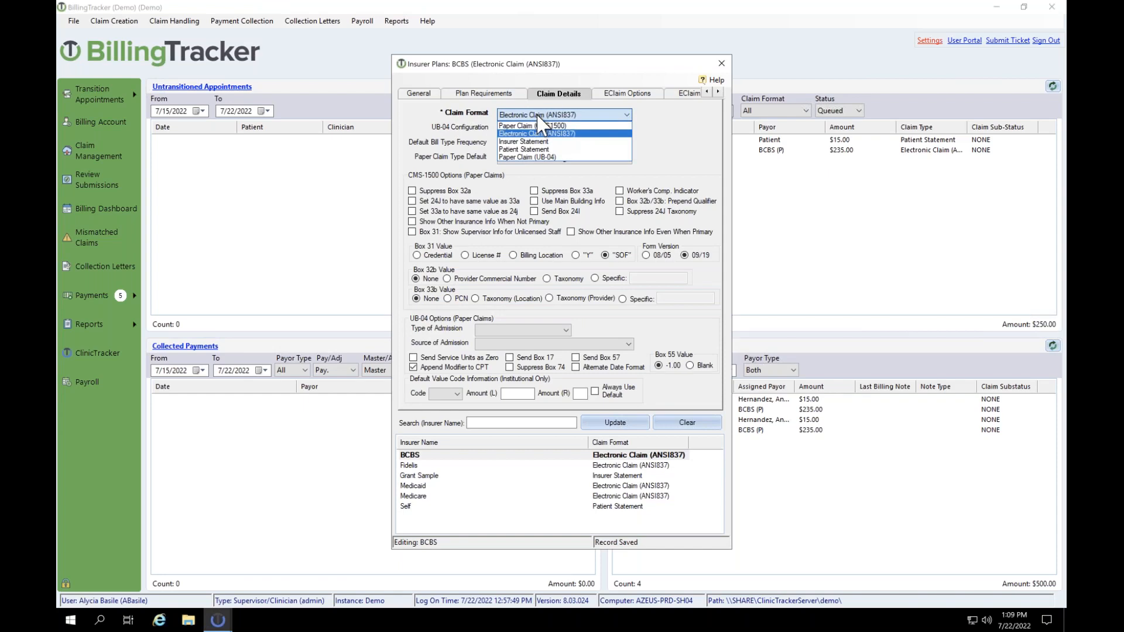
click(516, 135)
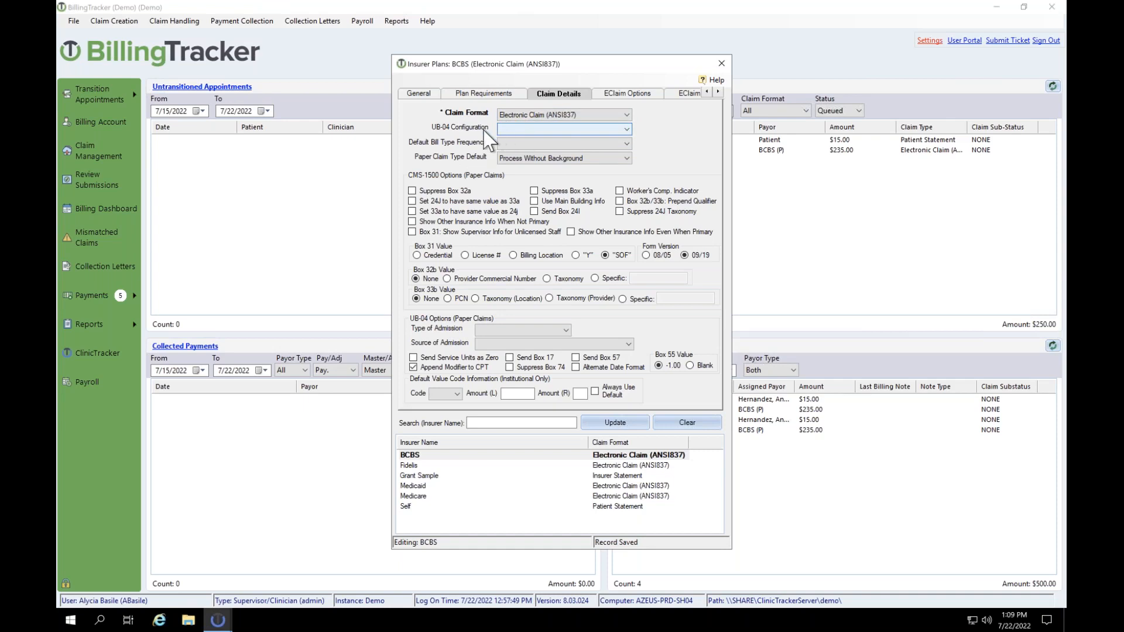
click(515, 131)
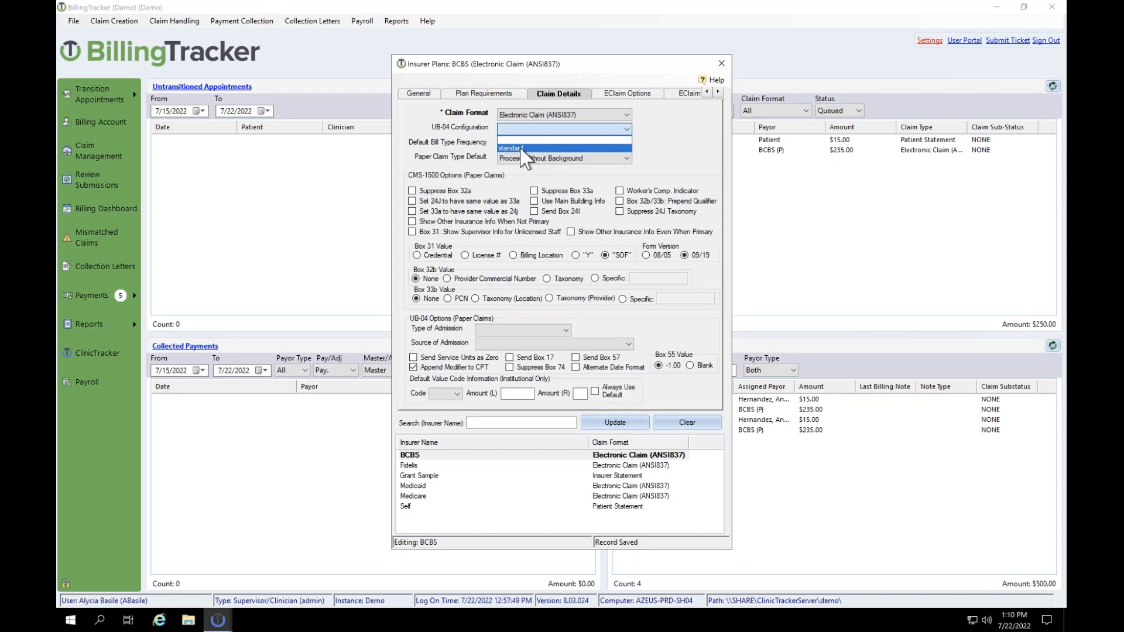
click(673, 155)
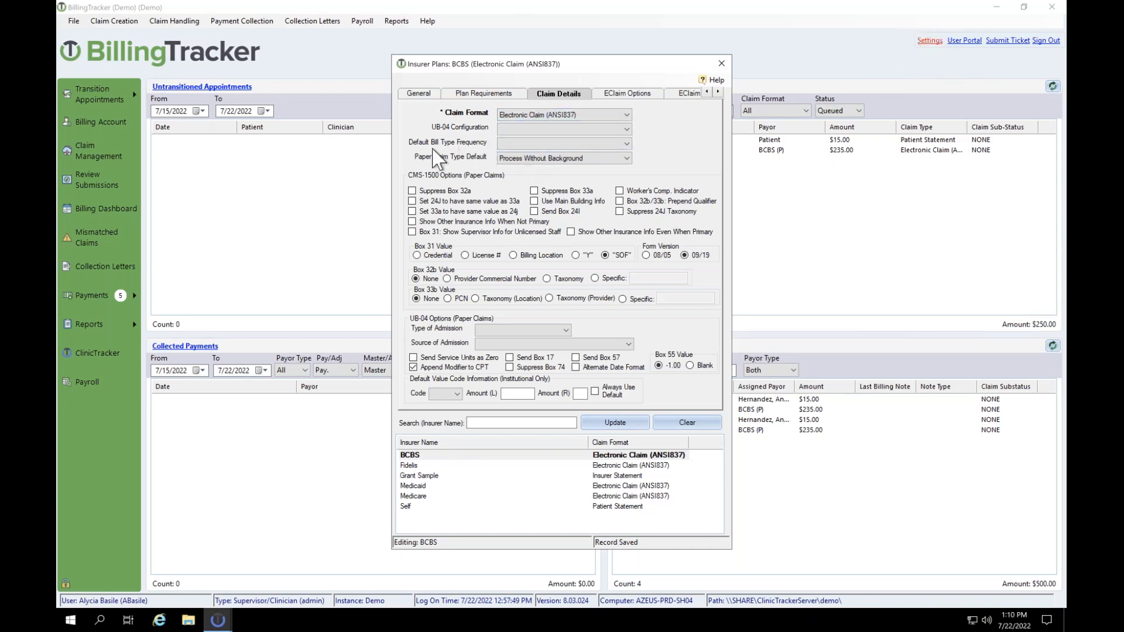
click(534, 153)
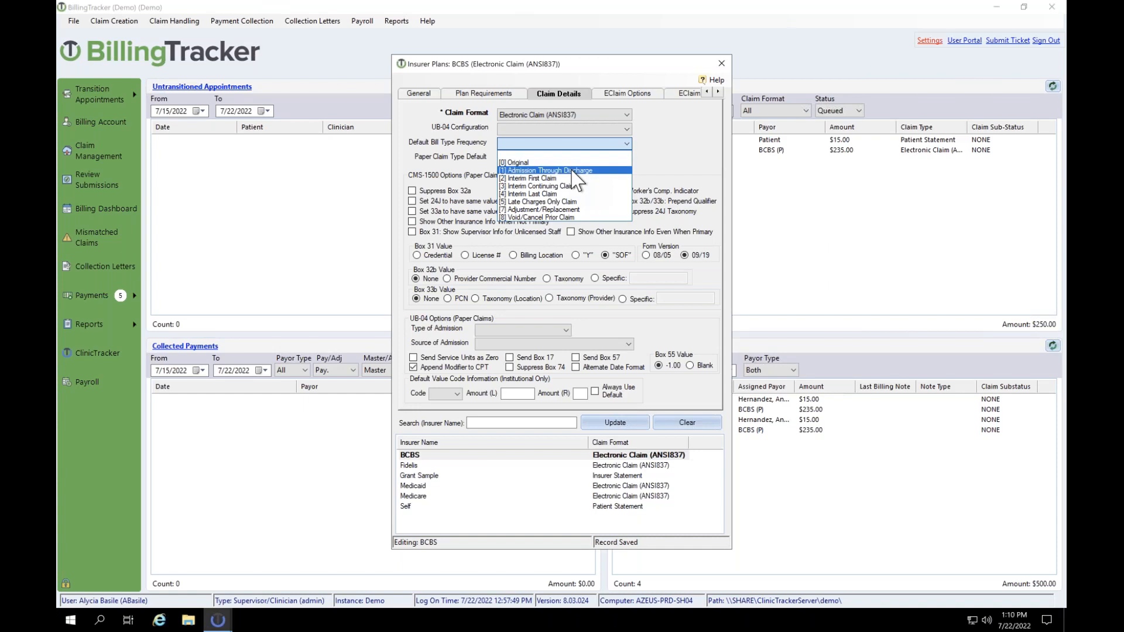
click(574, 171)
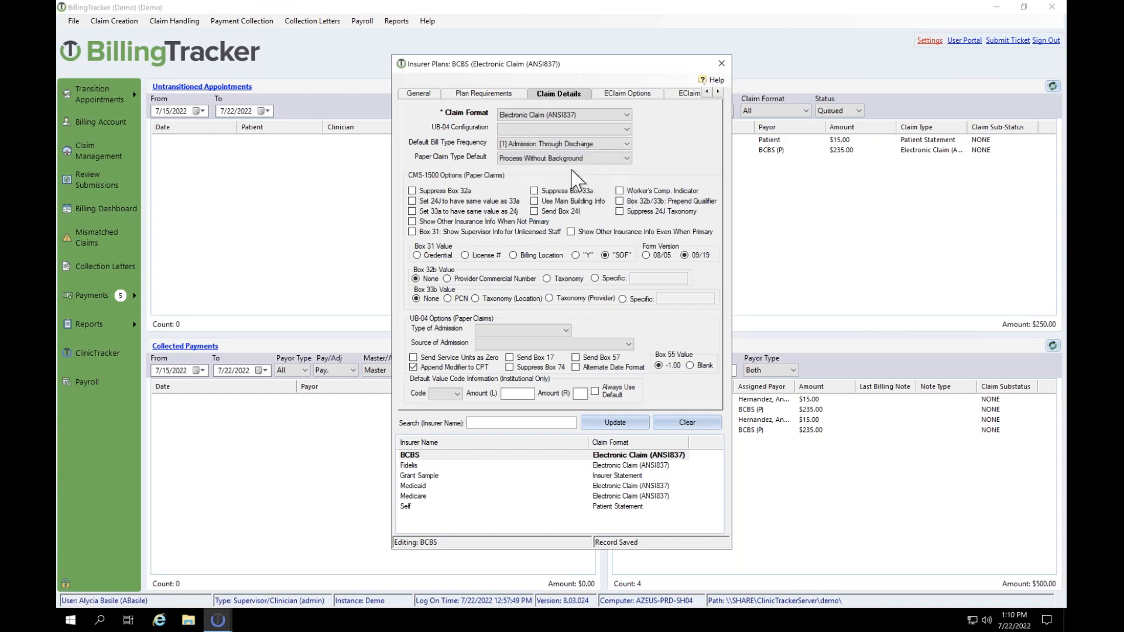
click(580, 145)
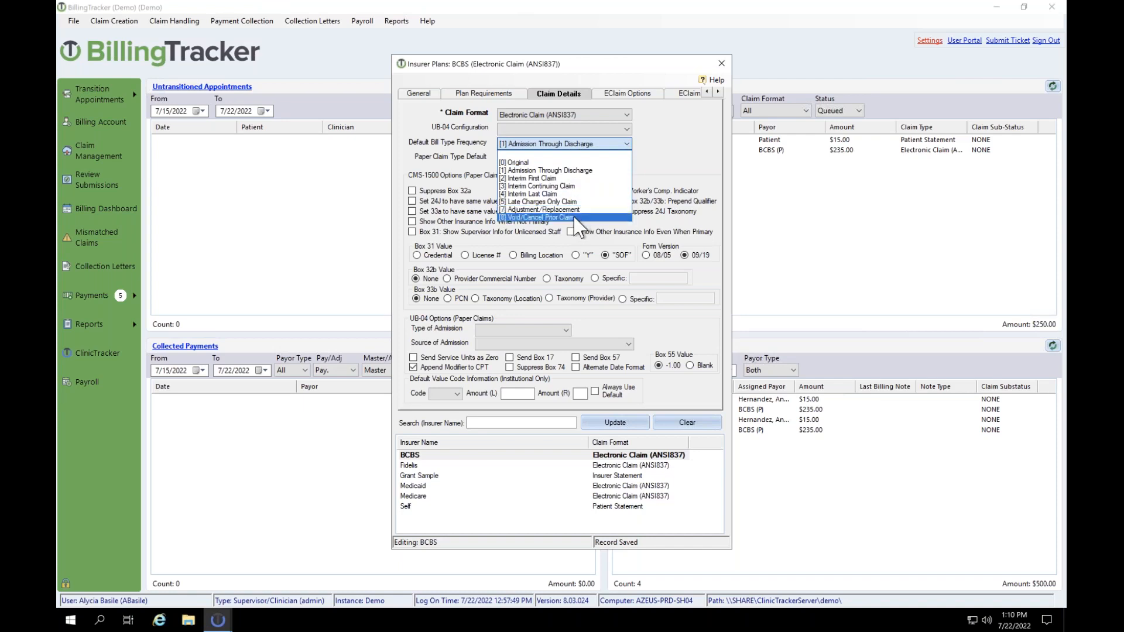
click(566, 163)
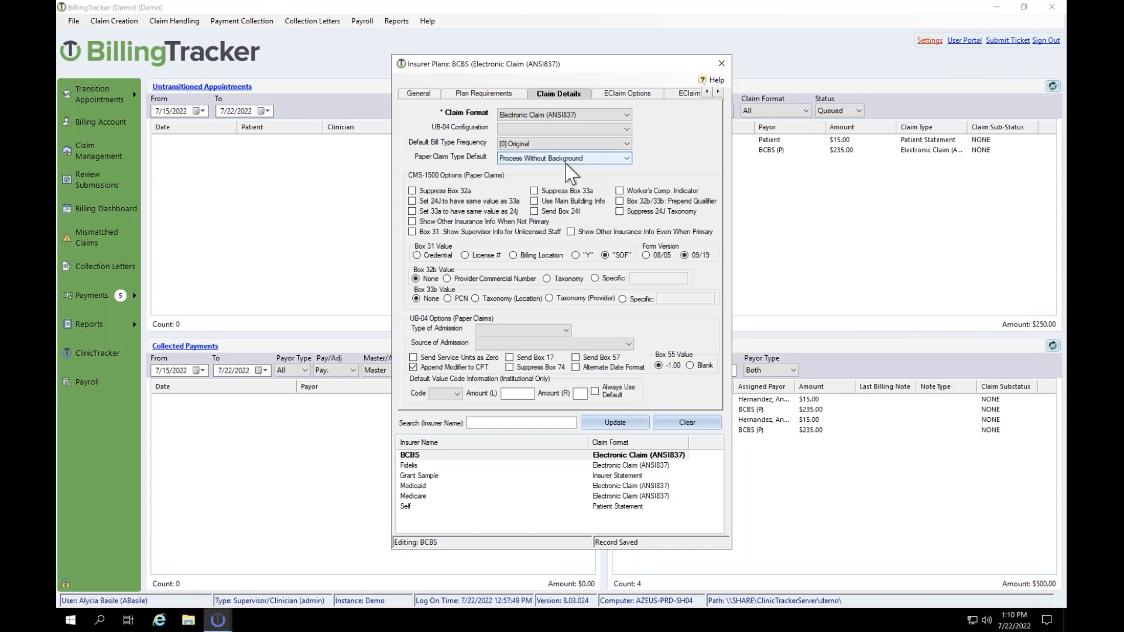
click(516, 145)
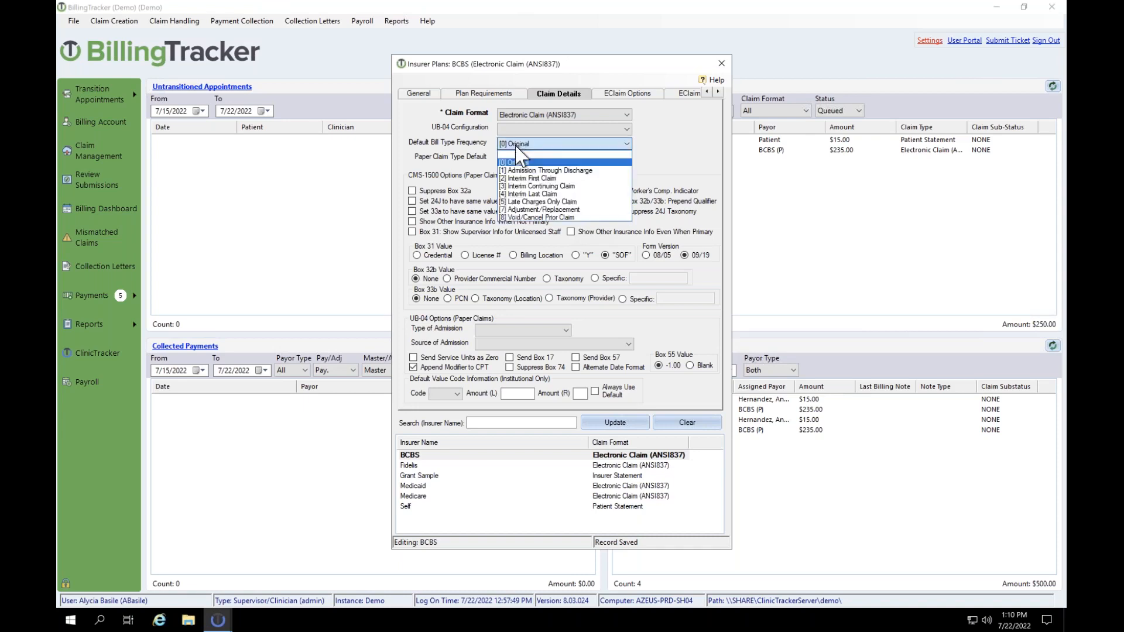
click(515, 154)
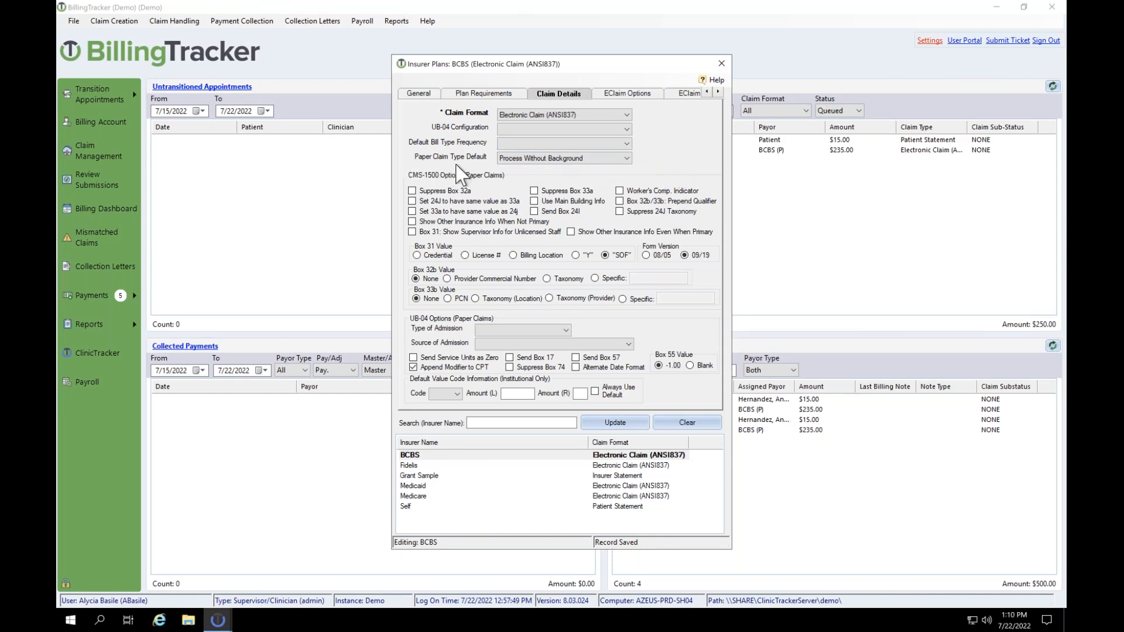
click(559, 159)
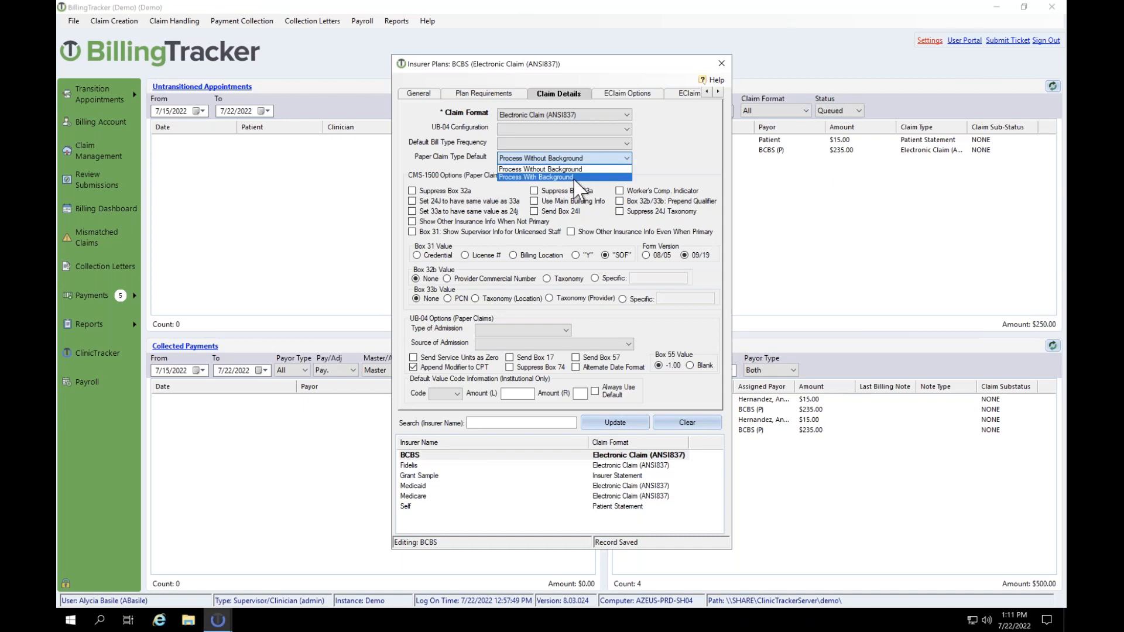
click(574, 177)
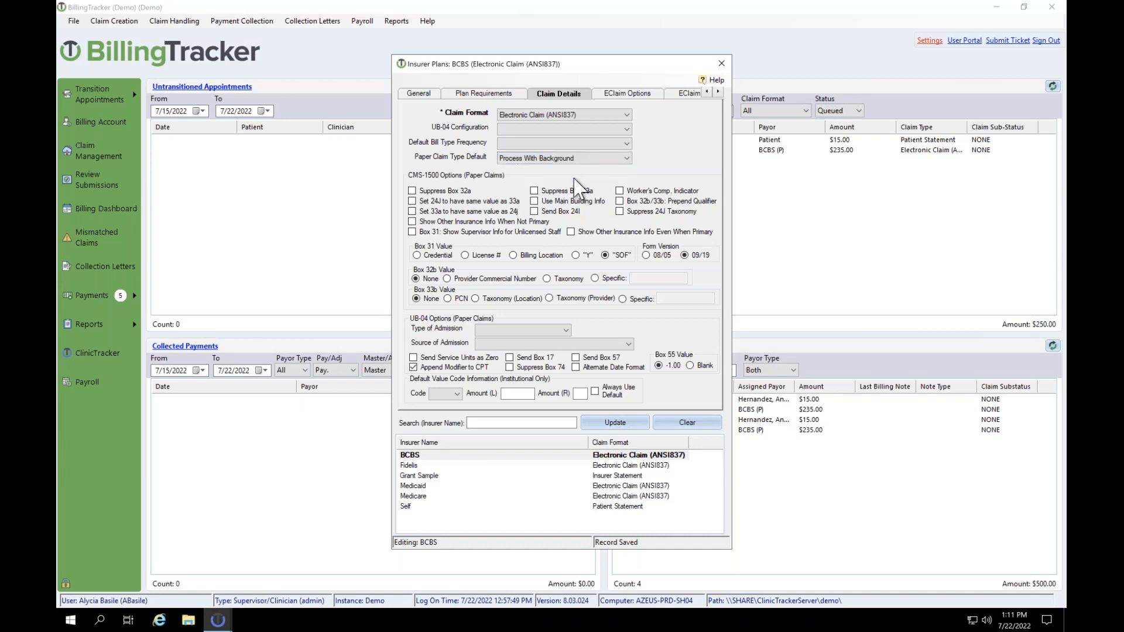
click(575, 159)
click(573, 169)
Step: On the EClaim Options tab, keep Trizetto-P as the BCBS transmission type
click(630, 93)
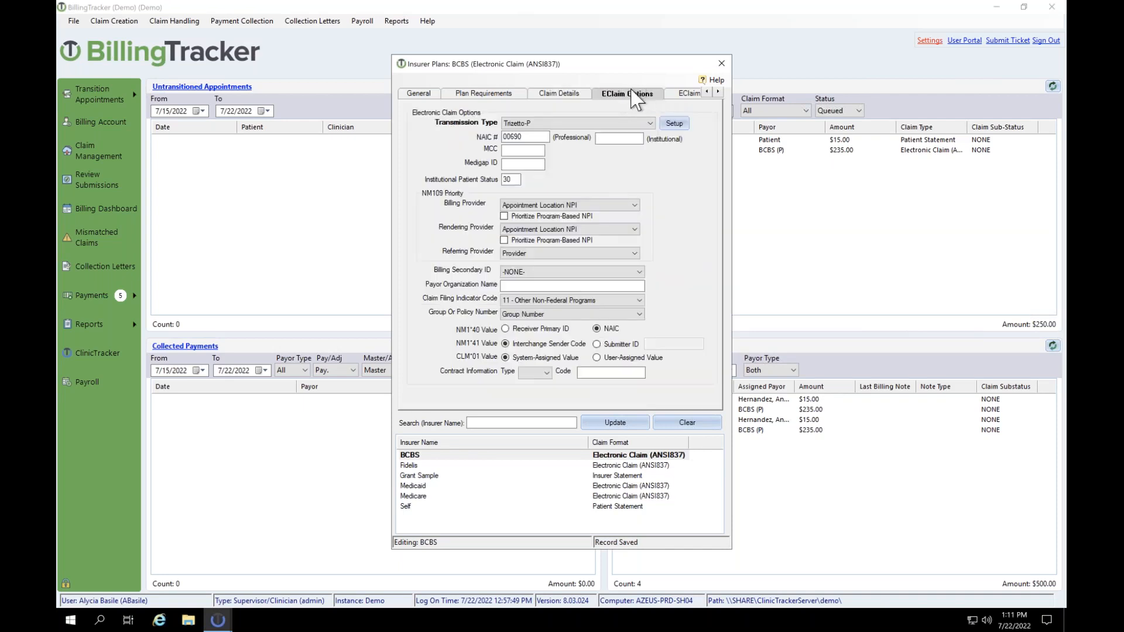
click(527, 124)
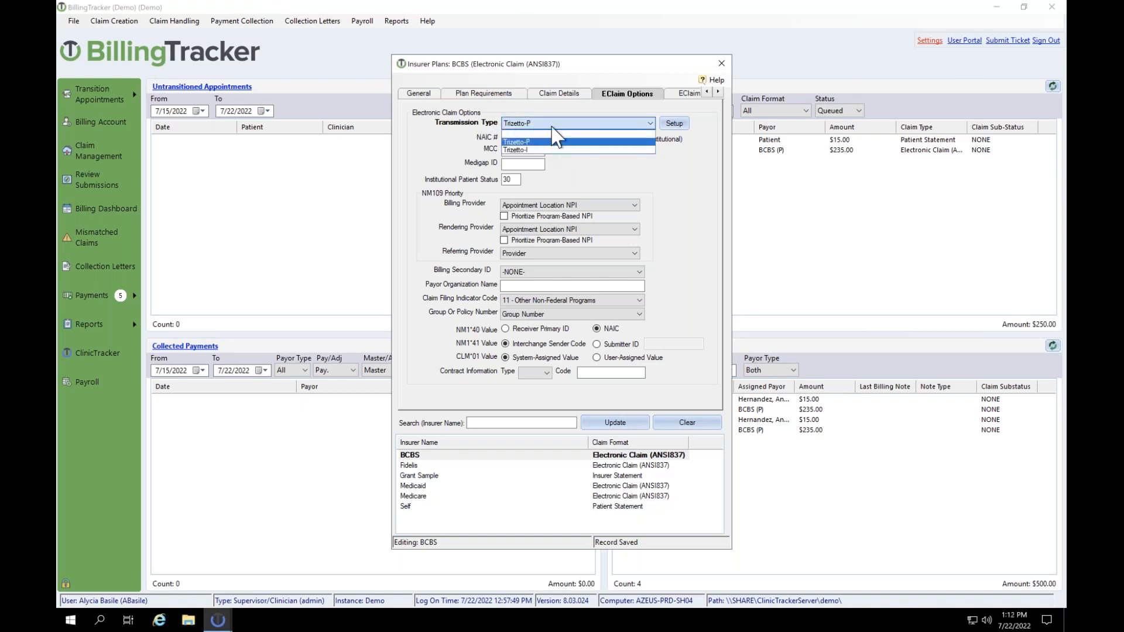
click(554, 141)
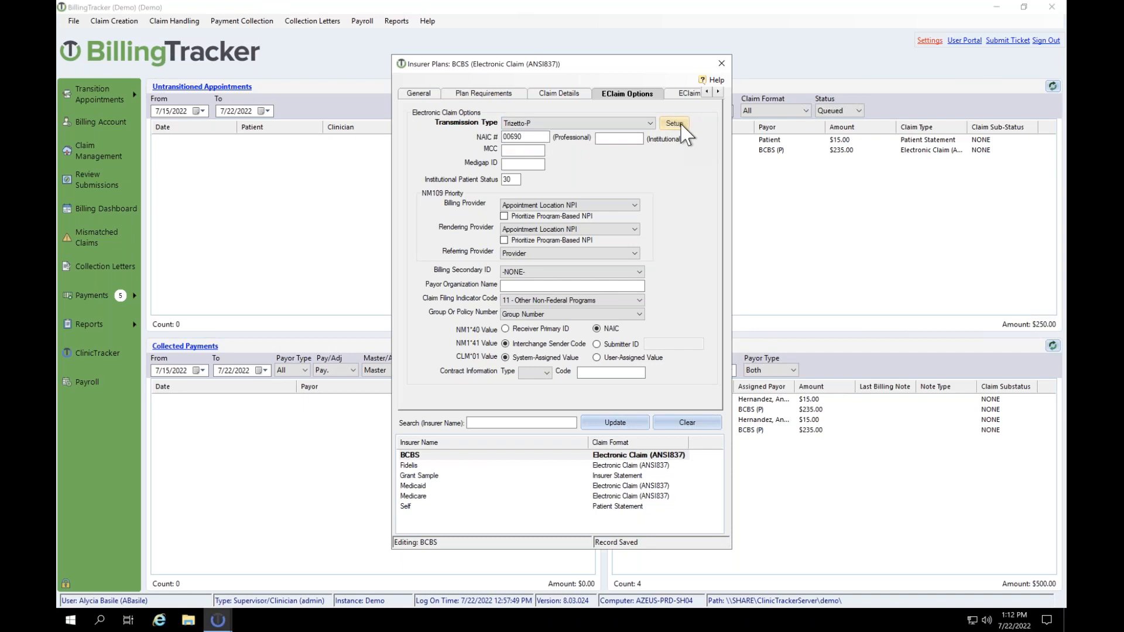
click(678, 124)
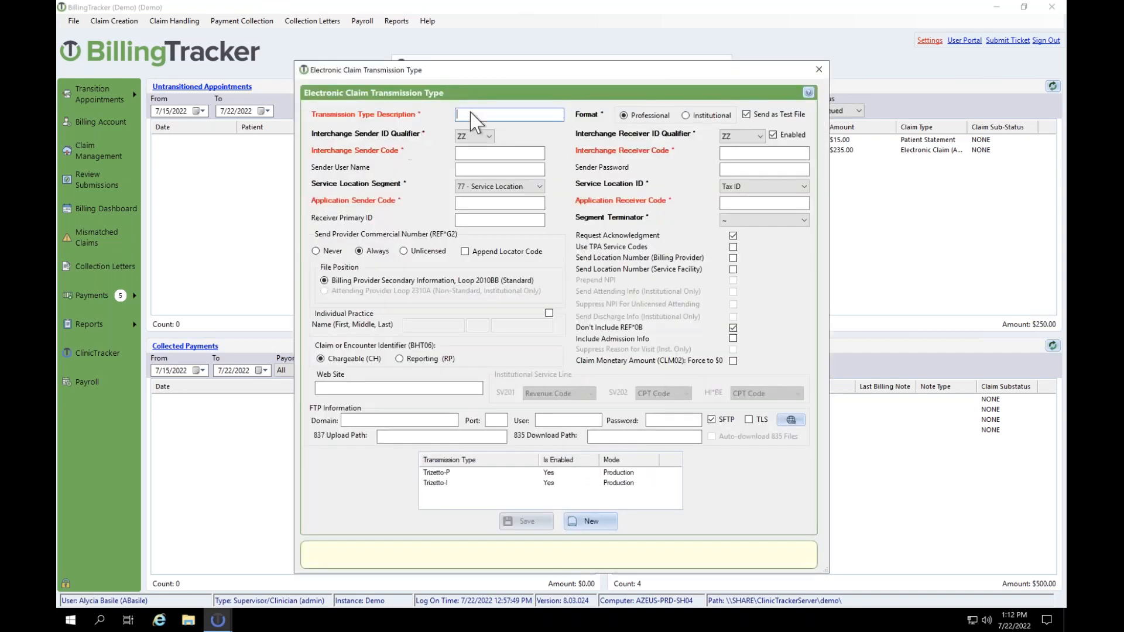
click(437, 474)
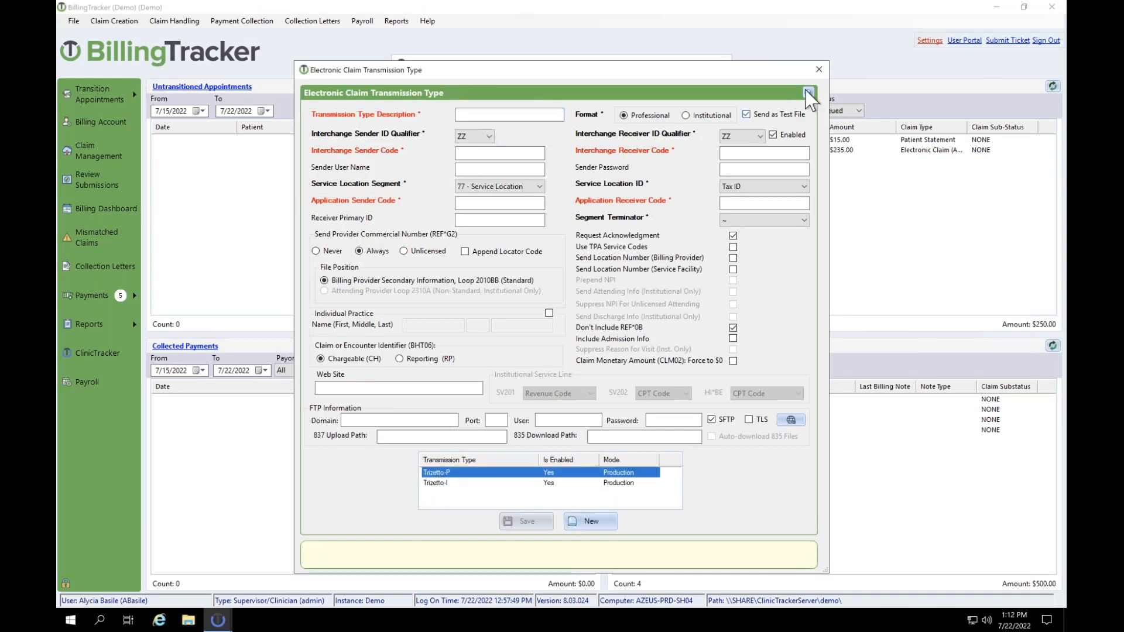
click(819, 70)
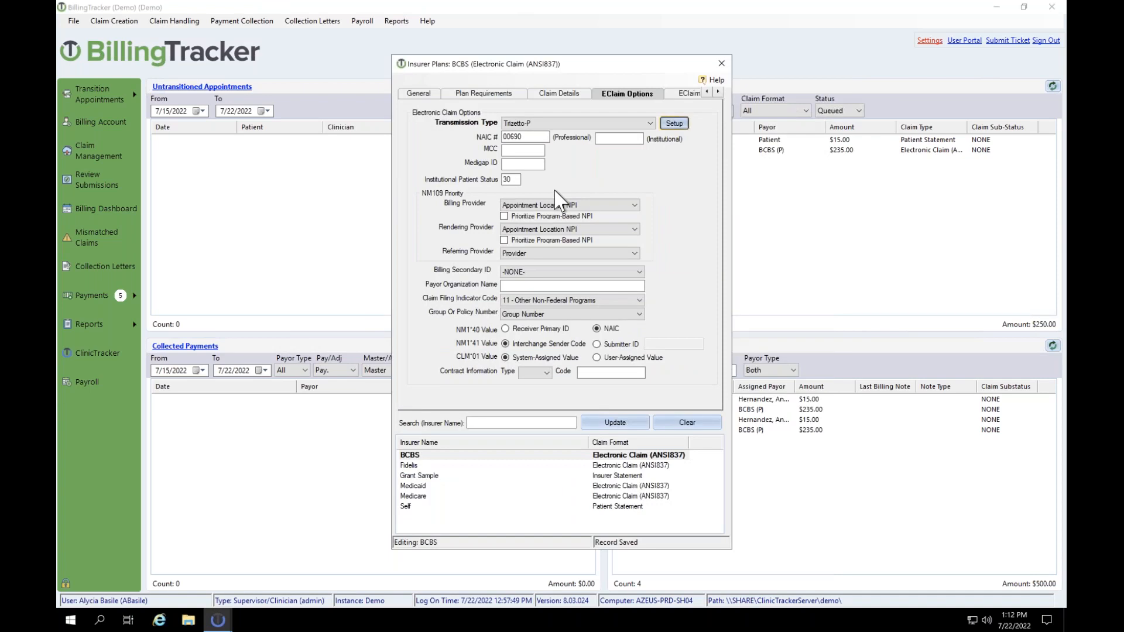
click(673, 124)
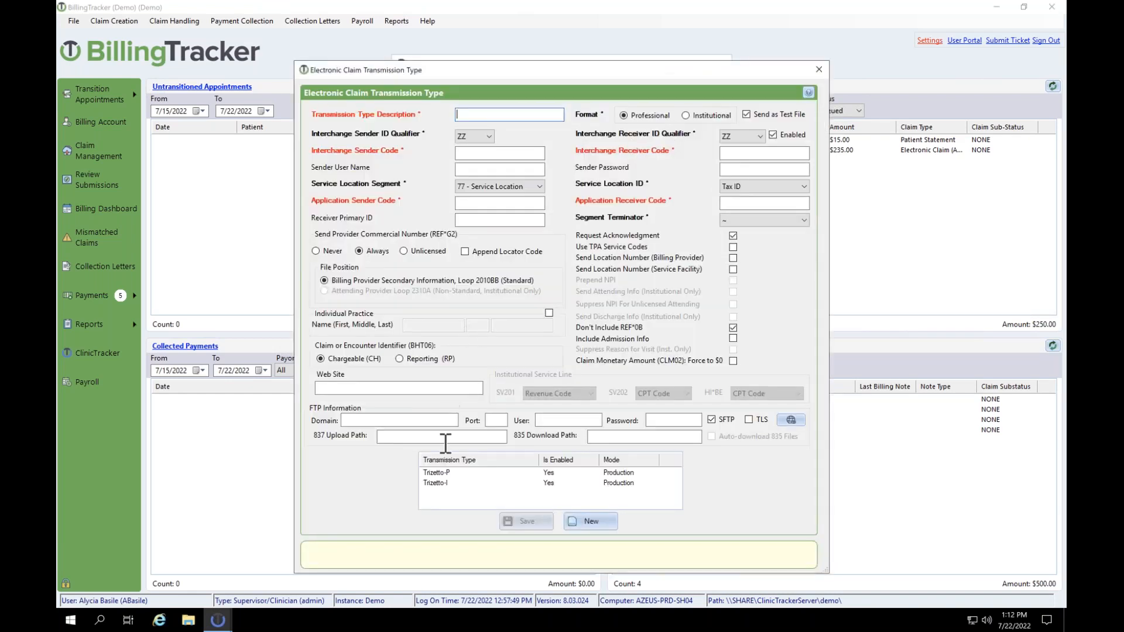
click(437, 474)
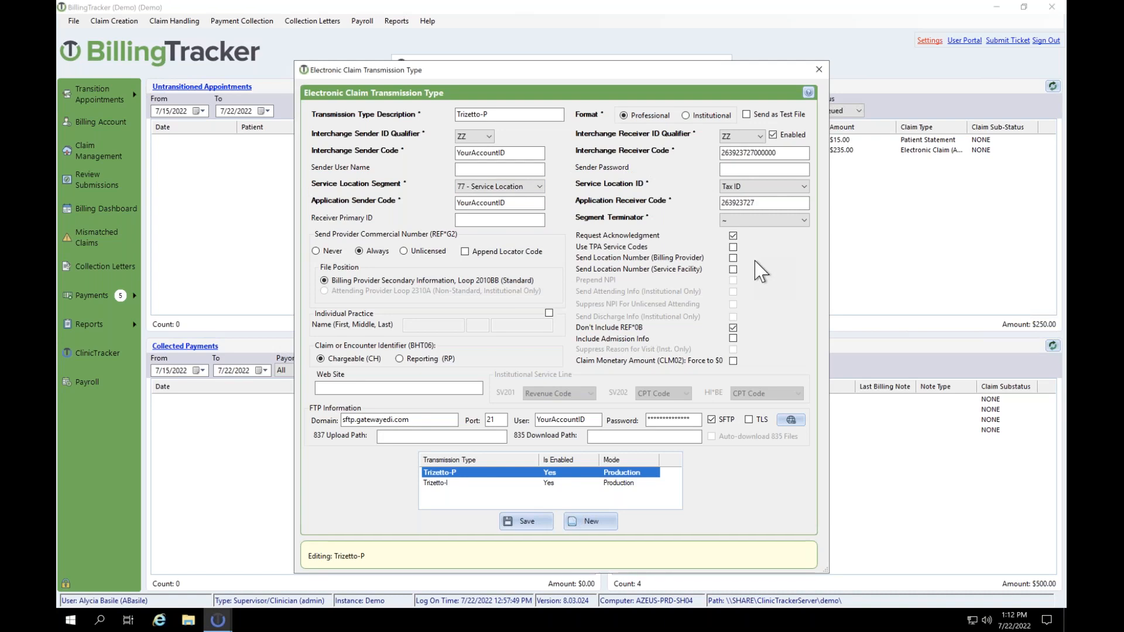
click(819, 69)
click(539, 137)
double_click(512, 137)
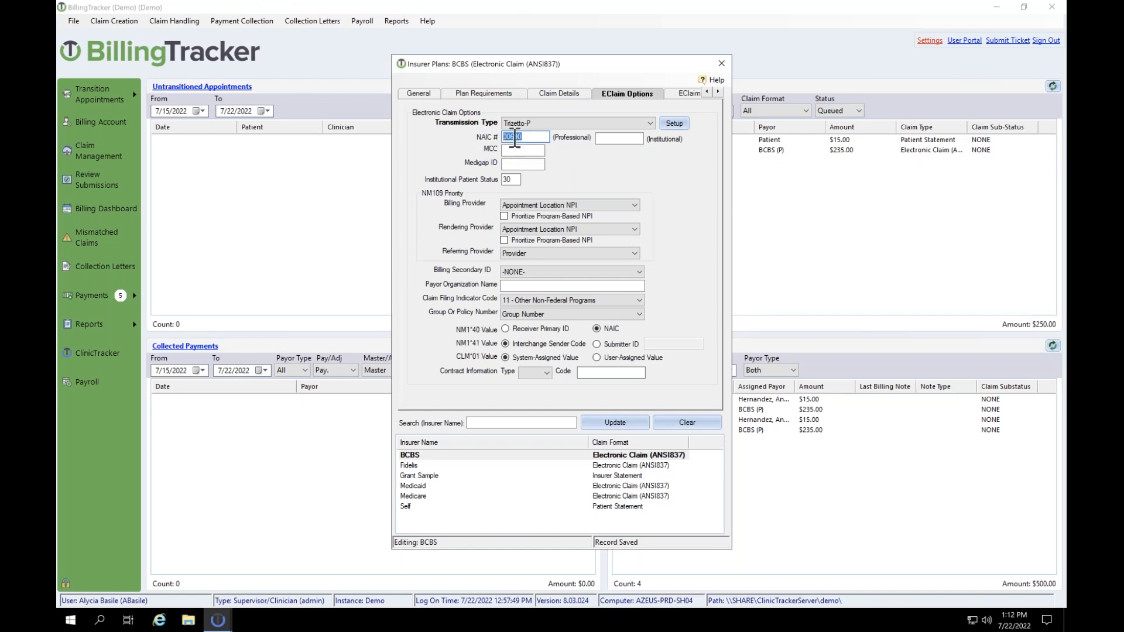
mouse_move(514, 139)
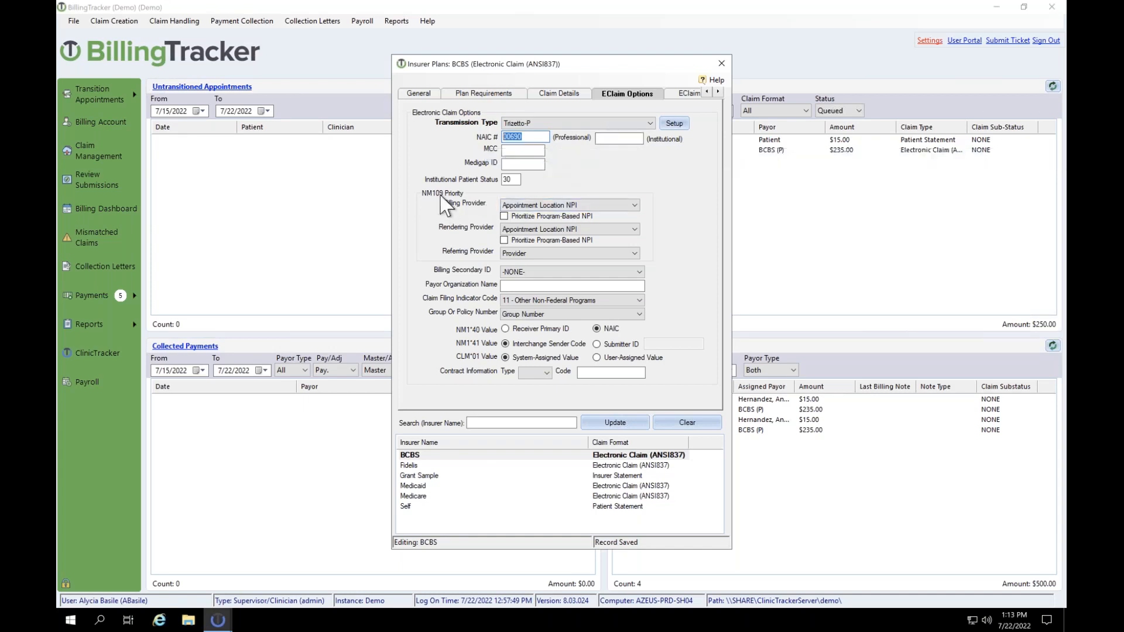
Step: Set the BCBS Rendering Provider to Provider, leaving Billing Provider as Appointment Location NPI
click(528, 212)
click(524, 236)
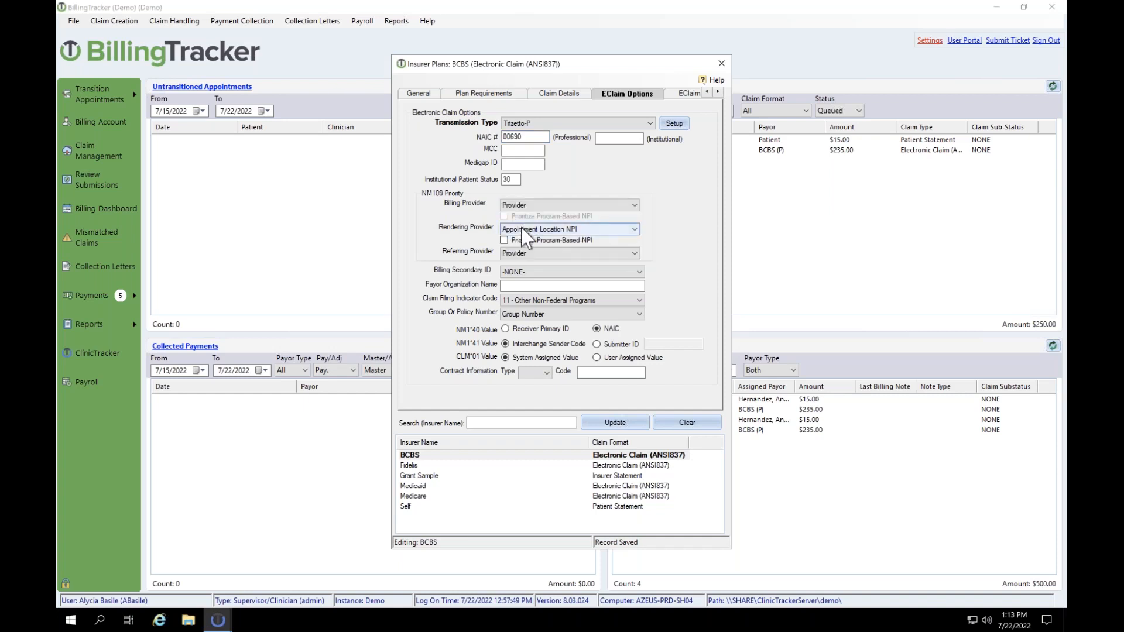
click(522, 233)
click(525, 260)
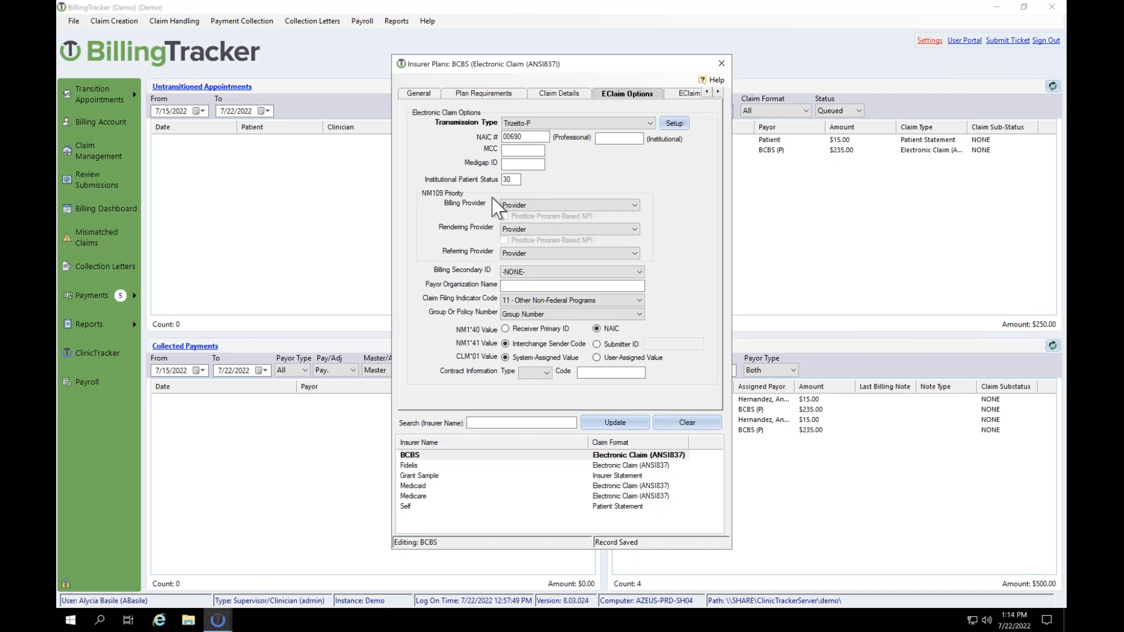
click(521, 206)
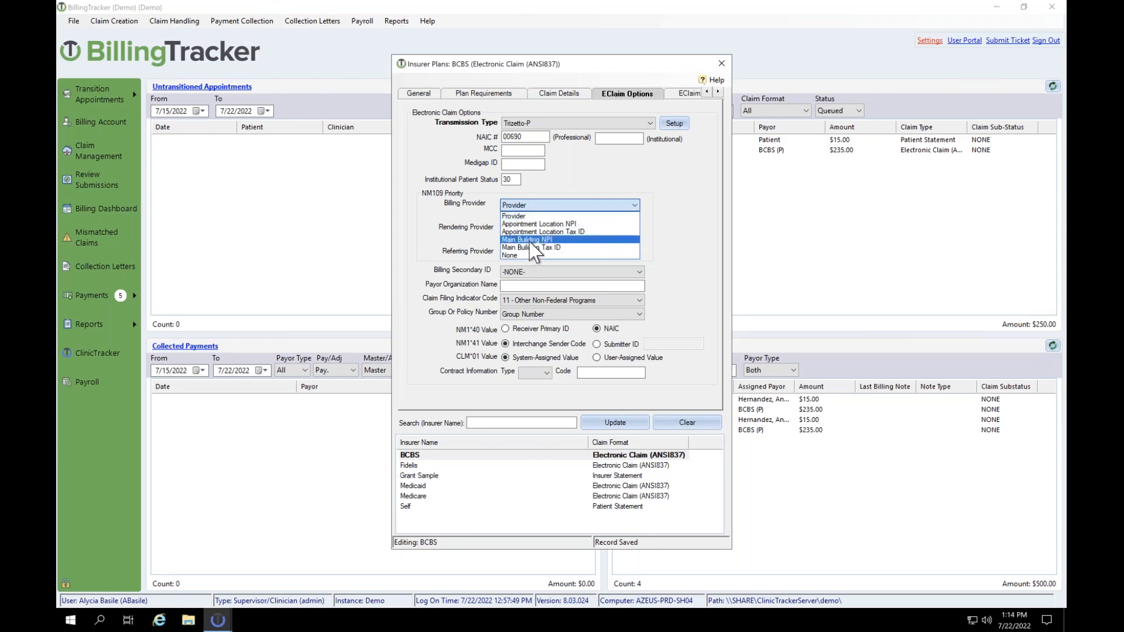
click(537, 226)
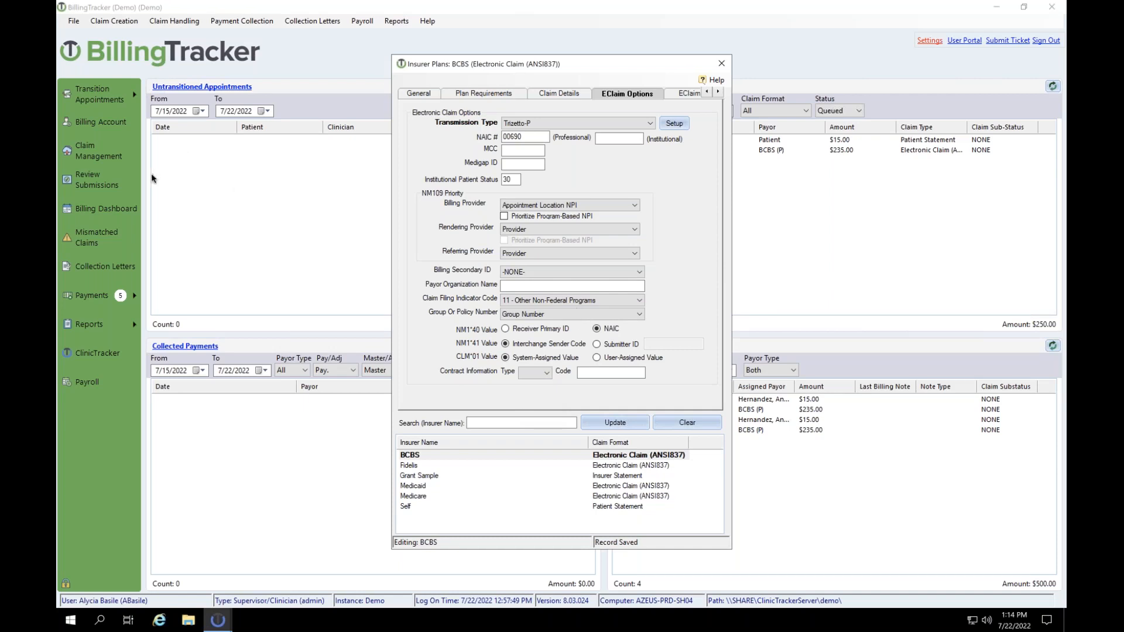
Step: Scroll the plan's settings pages and show EClaim Options (2) with its sending-rule checklist
click(718, 92)
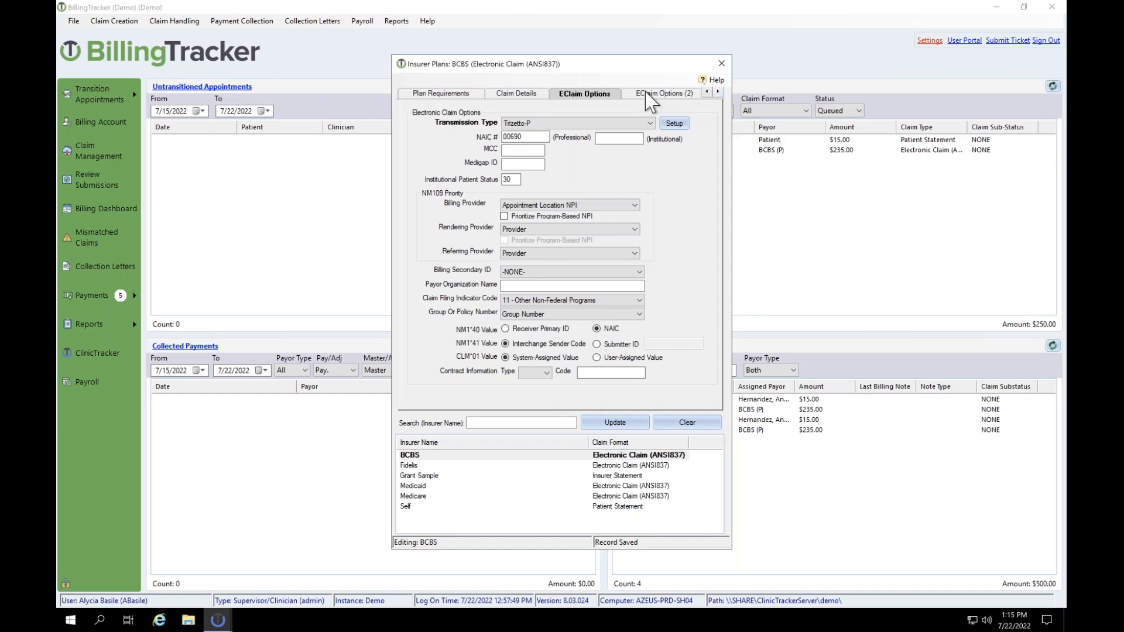
click(647, 94)
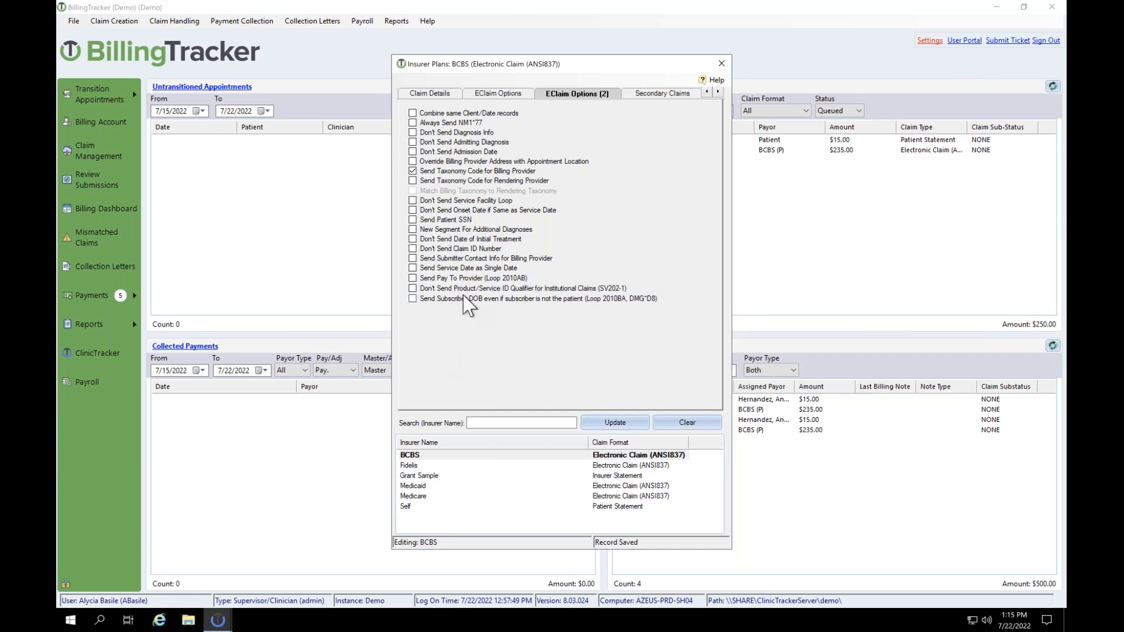
Step: Review the Secondary Claims Override Primary NAIC Number field, then move to Resubmission Settings
click(653, 97)
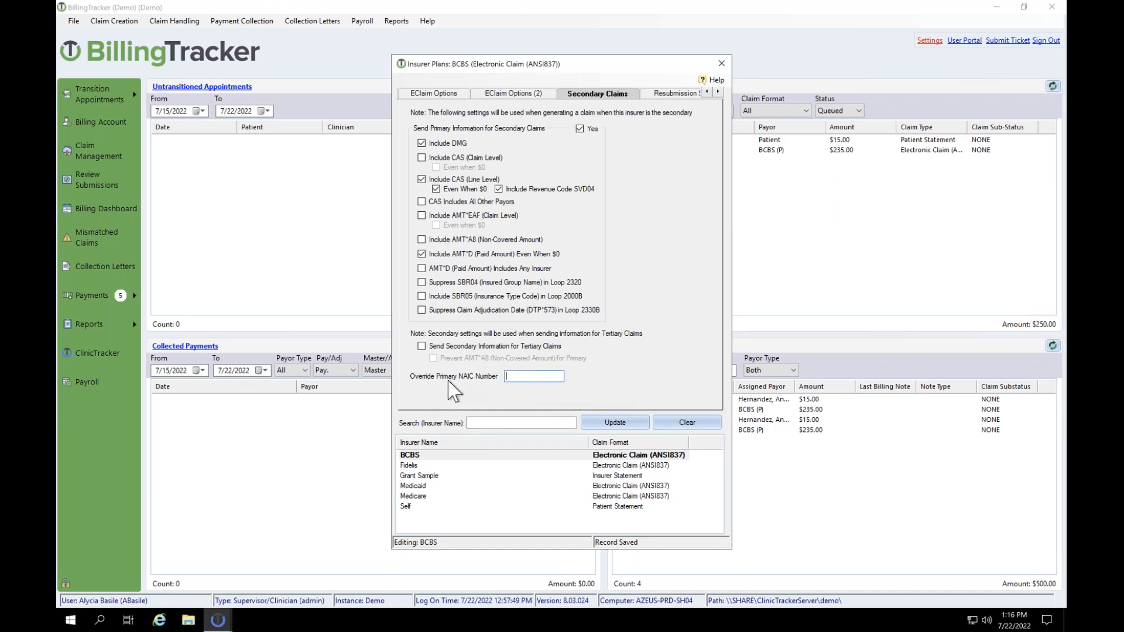
click(512, 377)
click(654, 95)
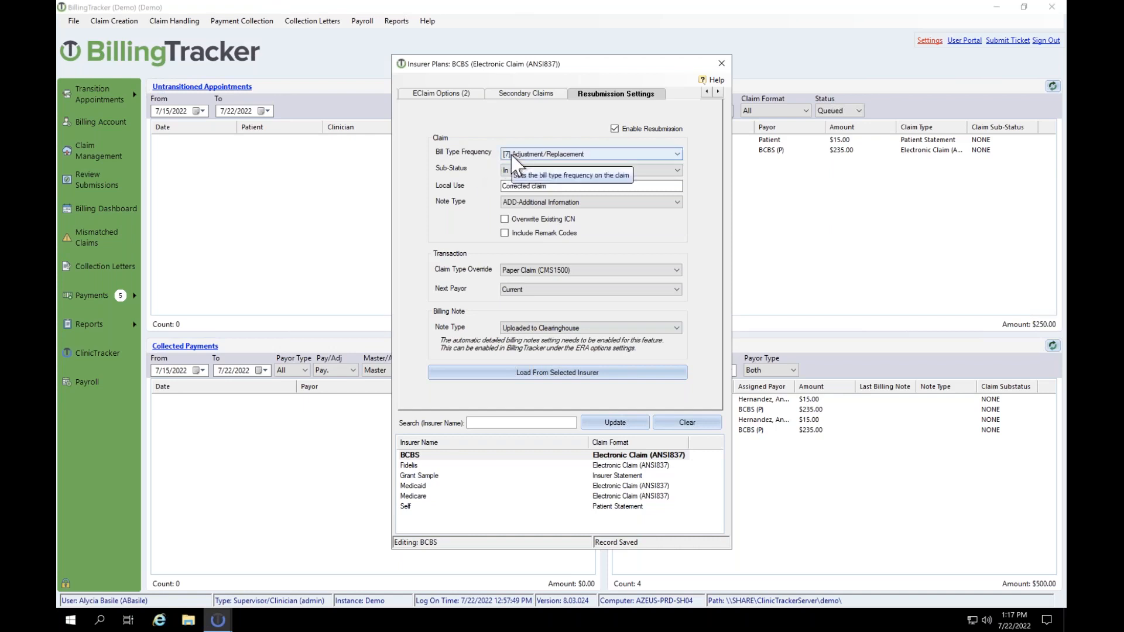
click(706, 92)
click(706, 92)
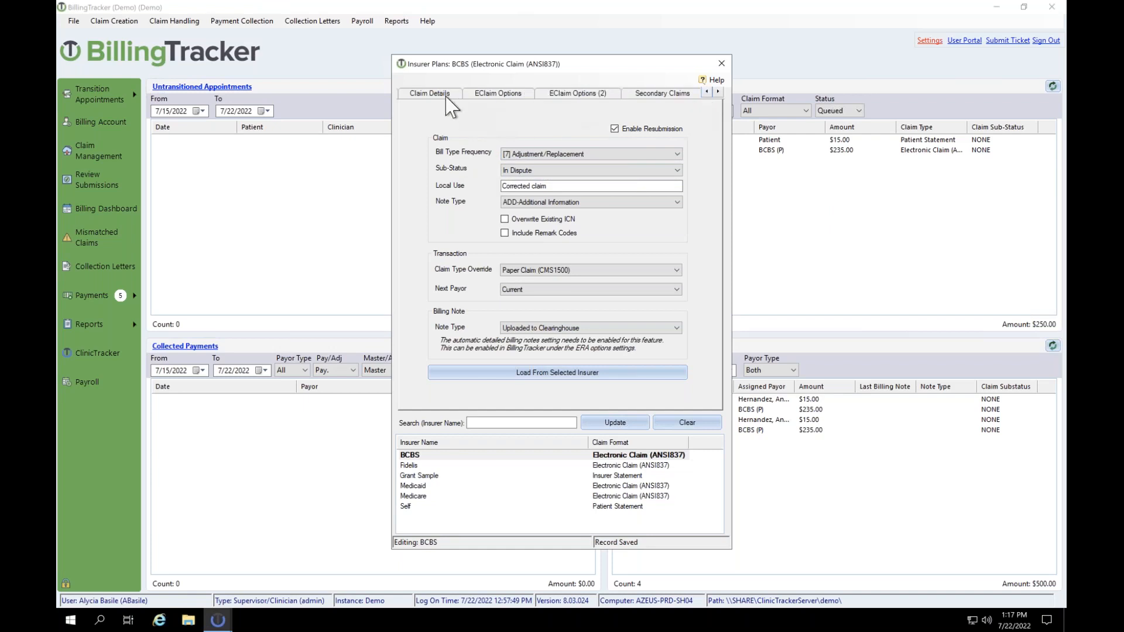
click(451, 95)
click(517, 145)
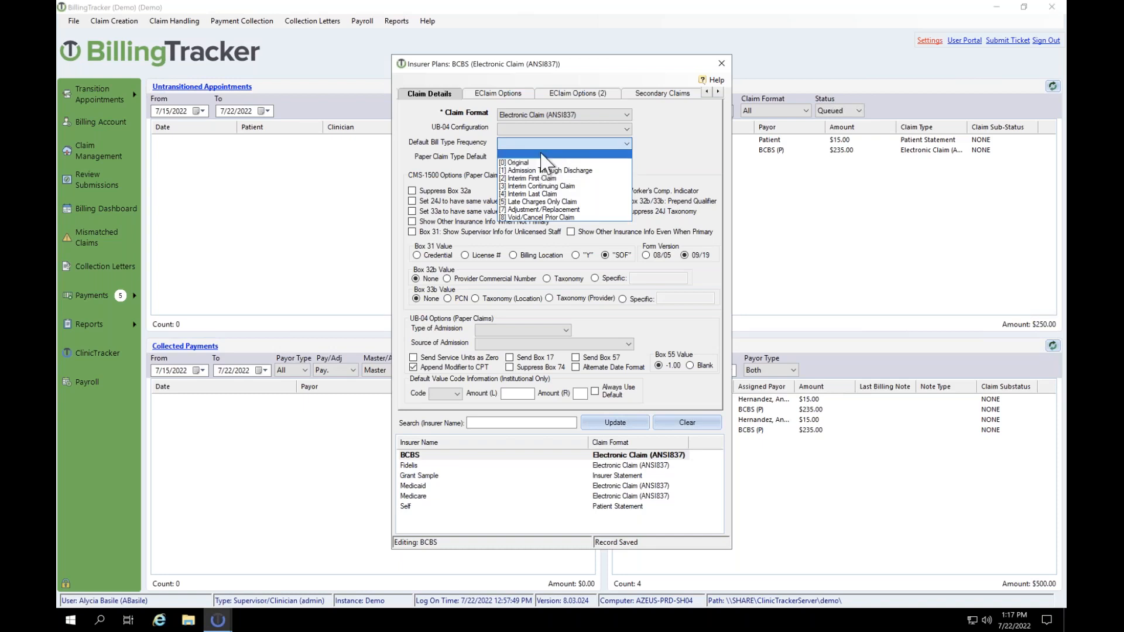
click(541, 154)
click(717, 91)
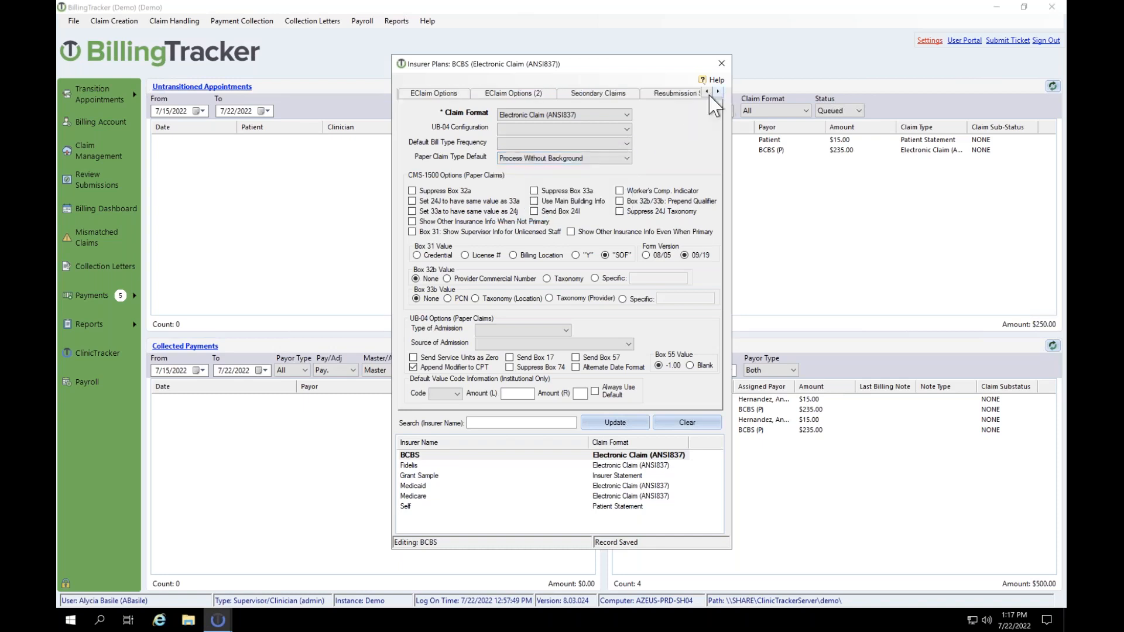
click(677, 93)
click(545, 155)
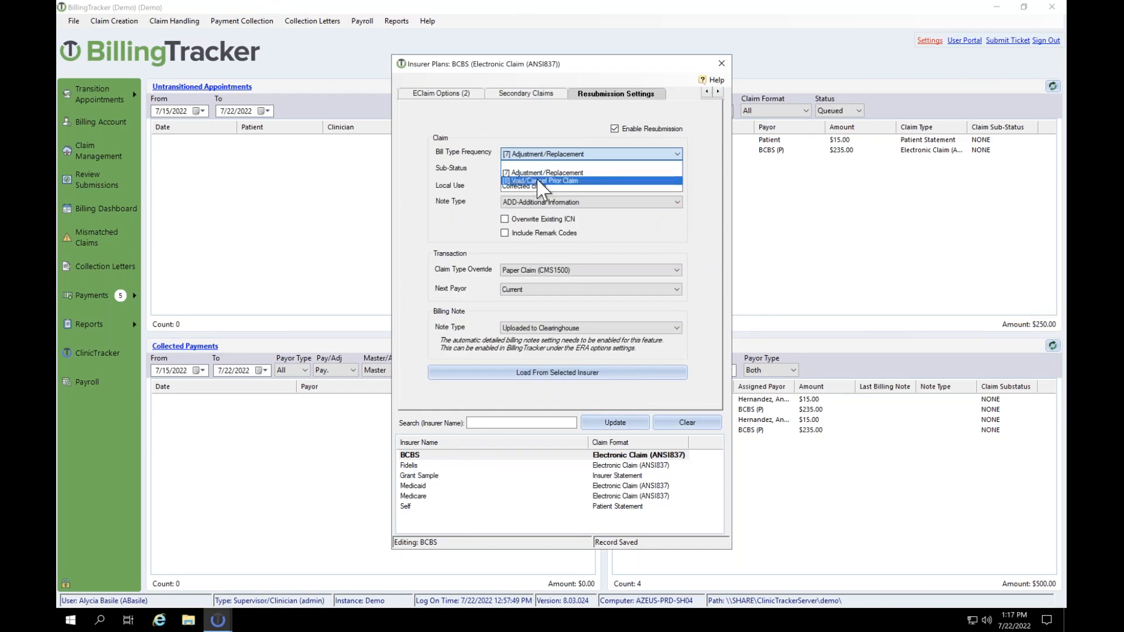
click(536, 173)
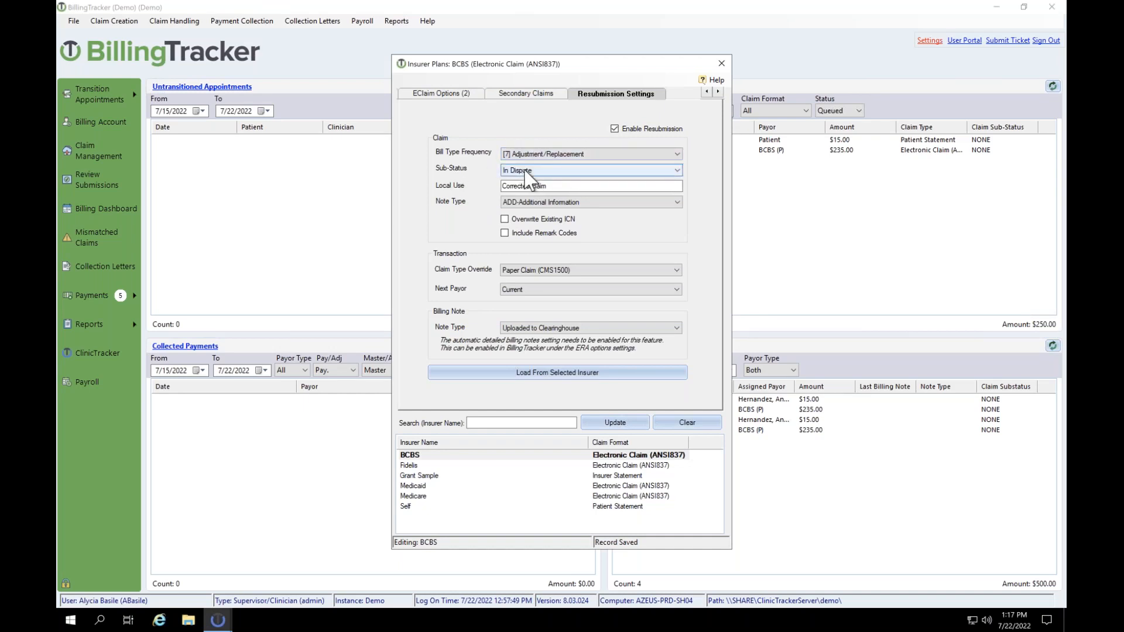
click(530, 170)
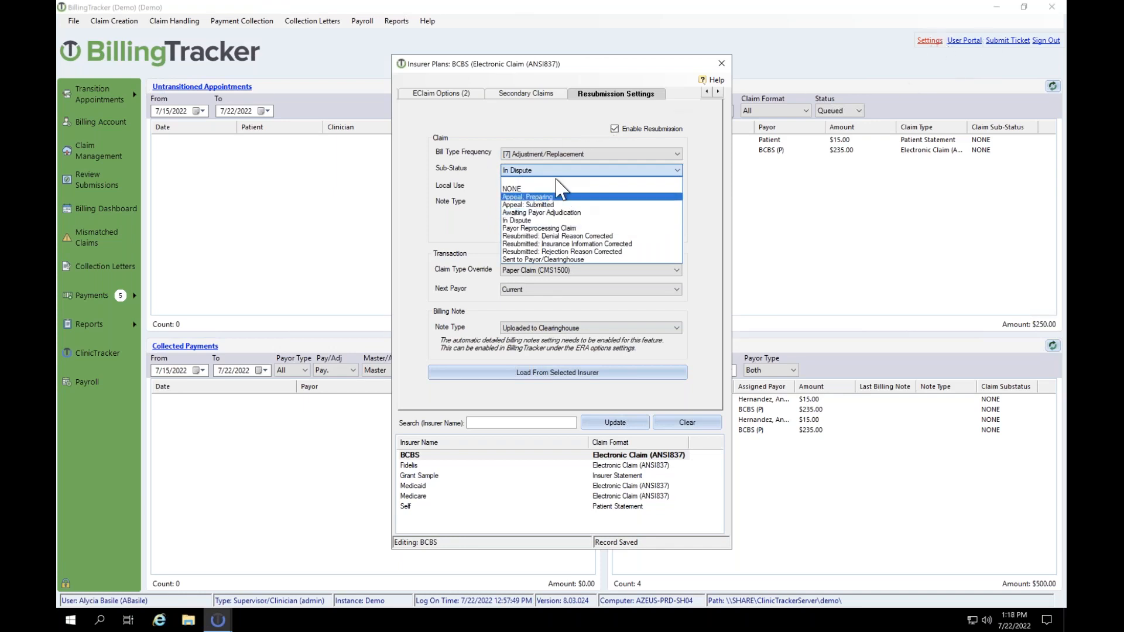
click(537, 219)
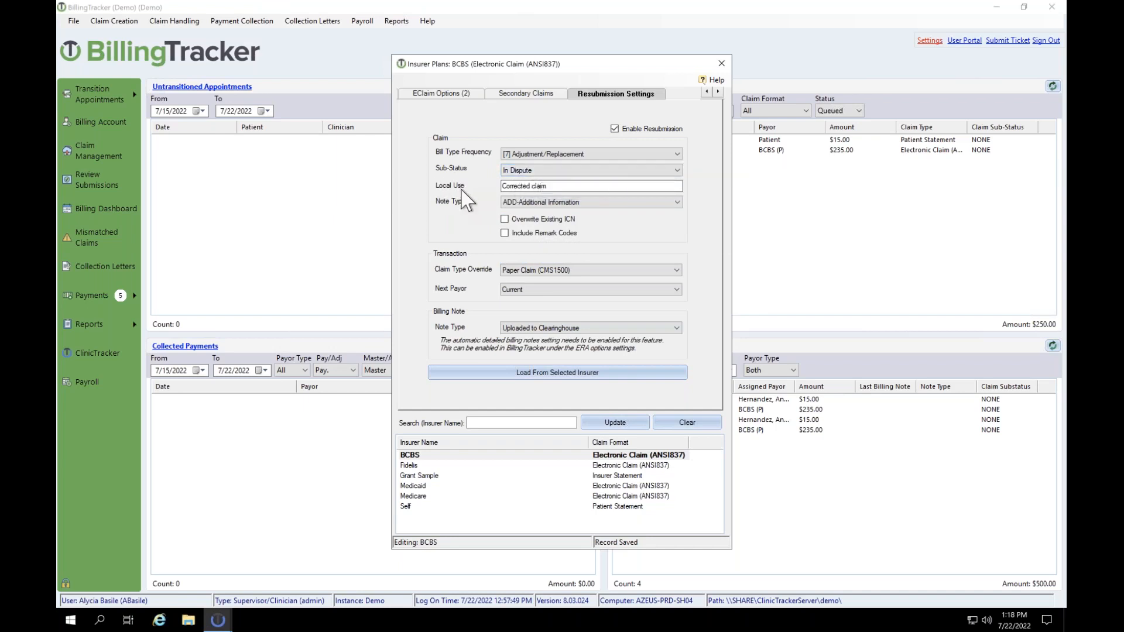
drag(553, 186, 495, 189)
Step: Try Paper Claim (CMS1500) as Claim Type Override, then settle on Electronic Claim (ANSI837)
mouse_move(505, 227)
click(542, 271)
click(538, 297)
click(566, 272)
click(521, 280)
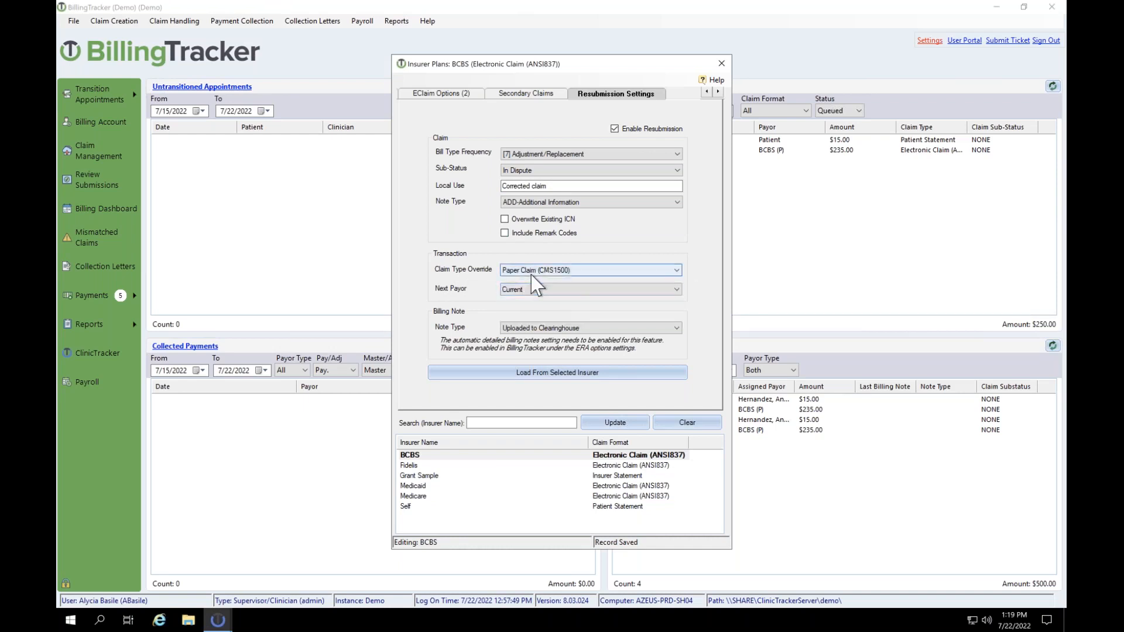
click(530, 273)
click(526, 297)
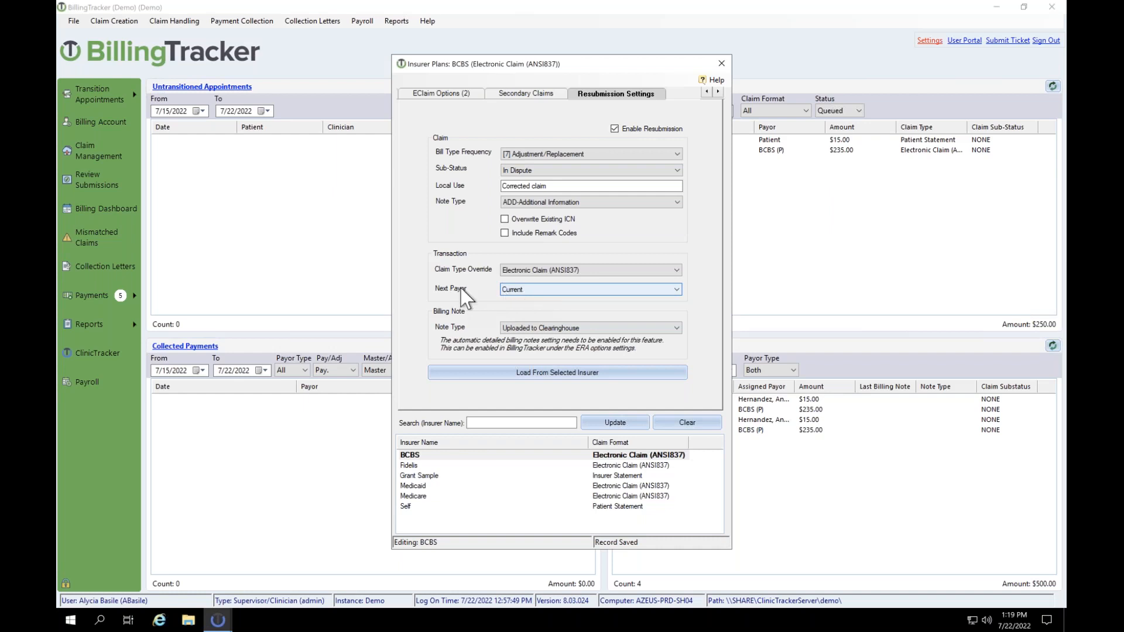
Step: Choose Current in the BCBS resubmission Next Payor dropdown
click(530, 292)
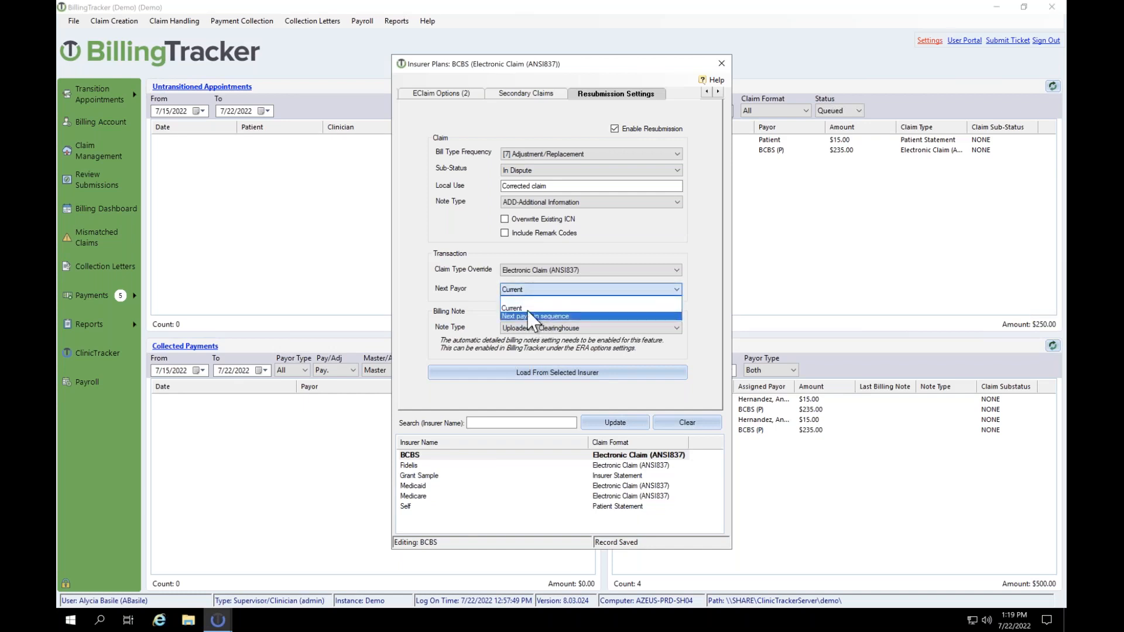
click(528, 309)
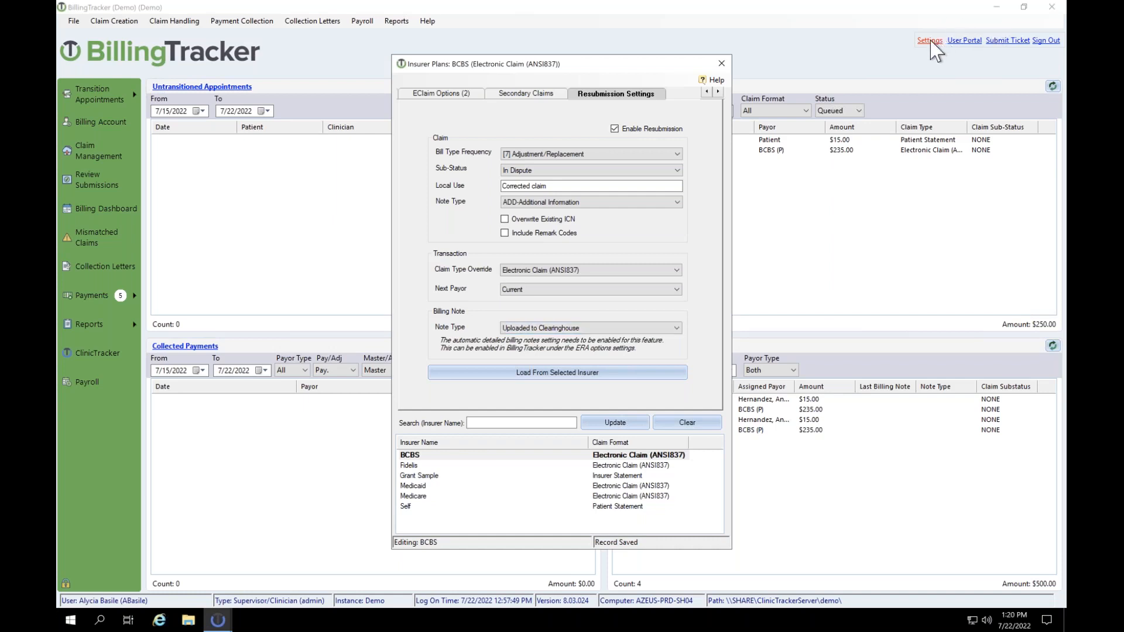
click(529, 329)
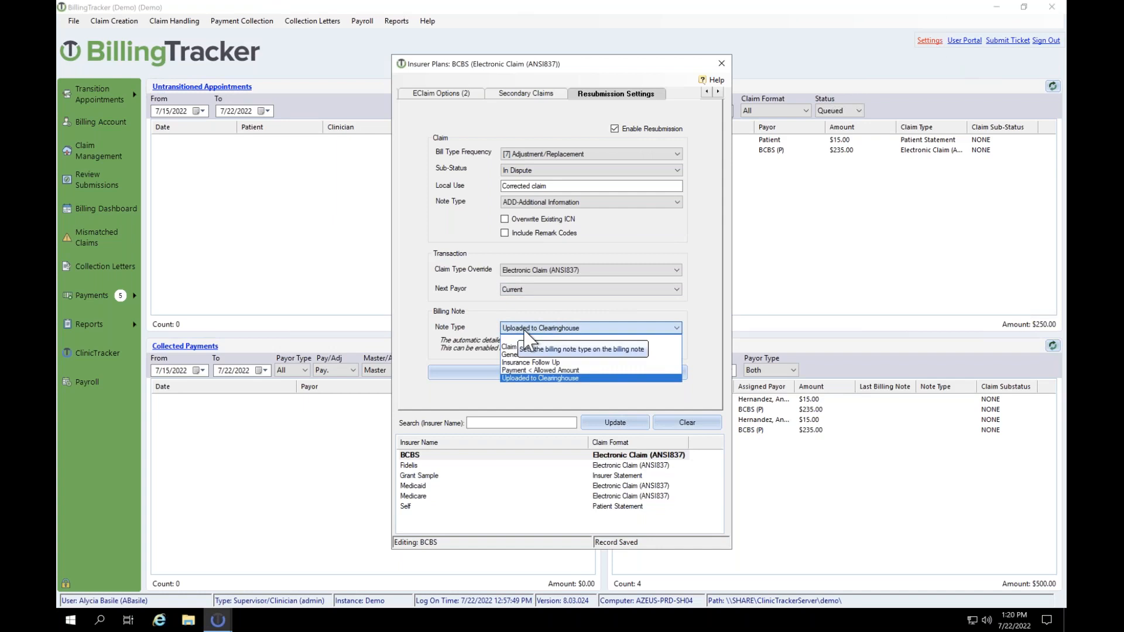
click(564, 378)
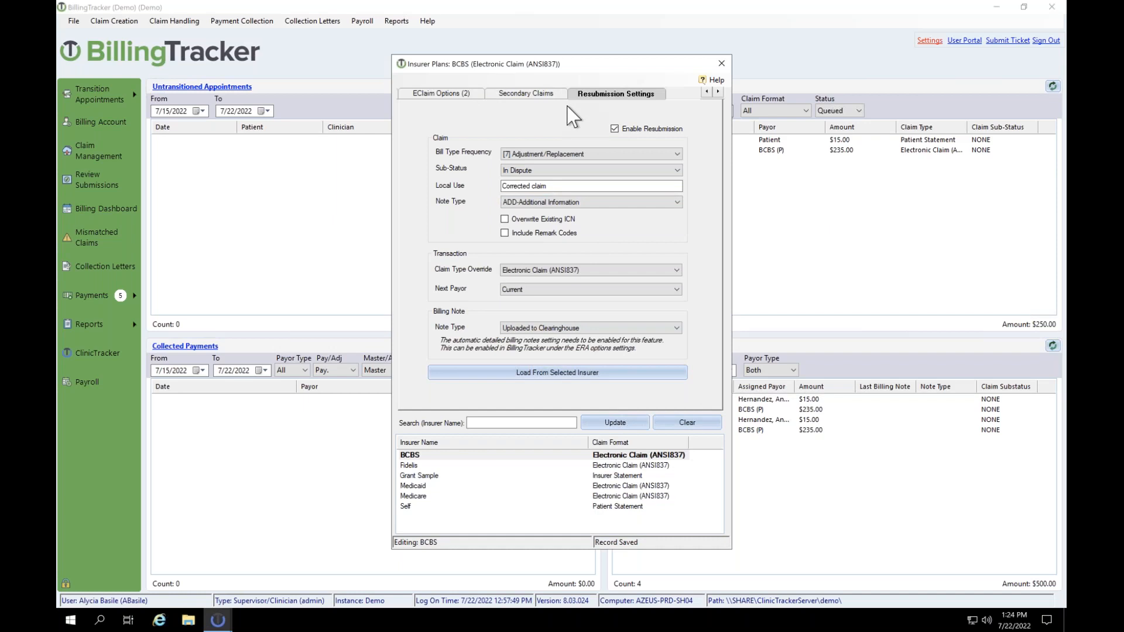
click(706, 92)
click(706, 92)
click(706, 91)
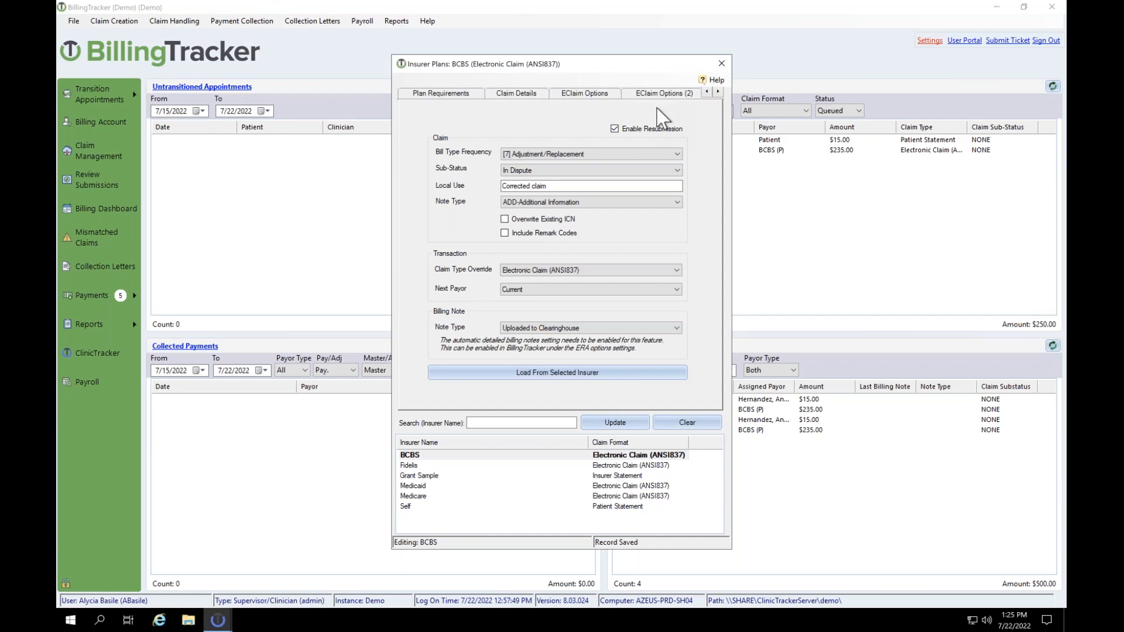
click(718, 92)
click(717, 92)
click(718, 92)
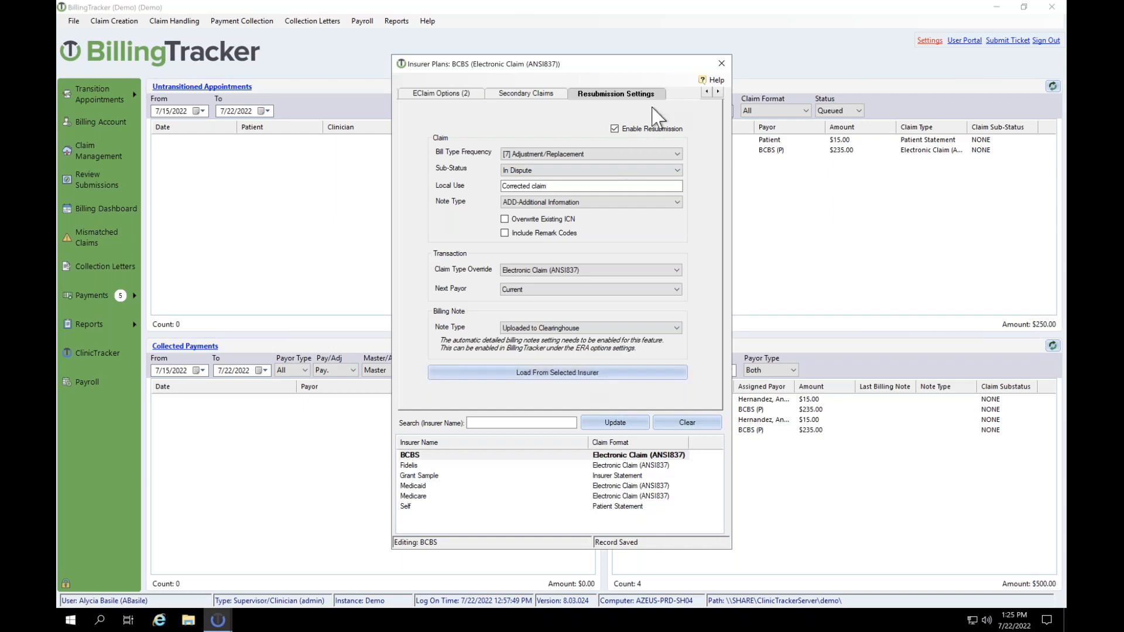
Step: Move the Insurer Plans window up and to the left
drag(674, 69, 625, 48)
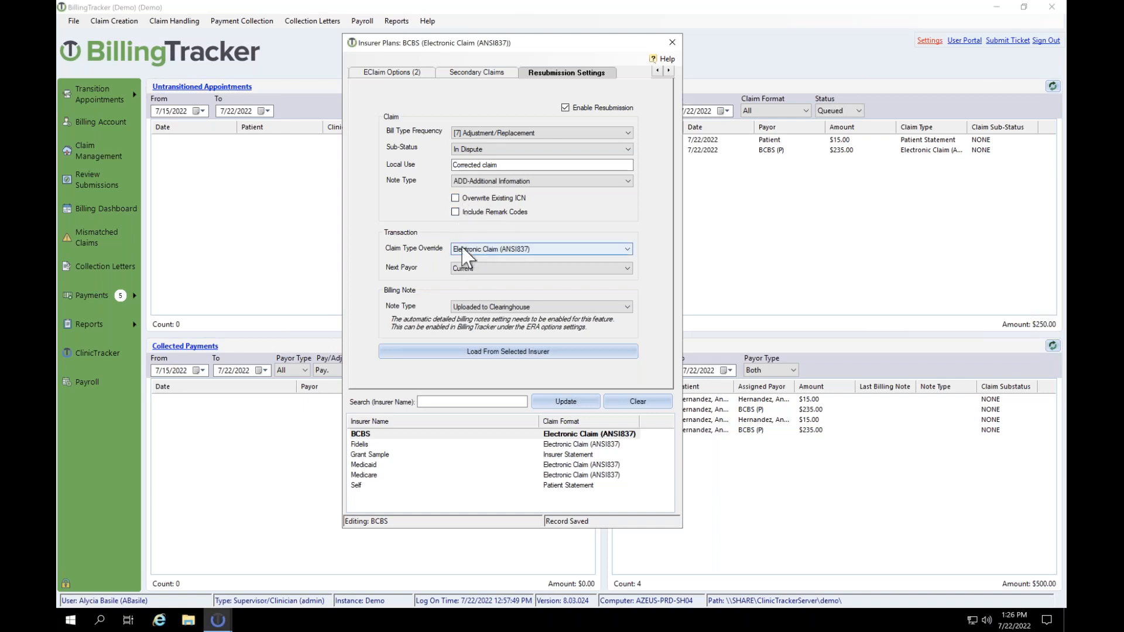
mouse_move(492, 222)
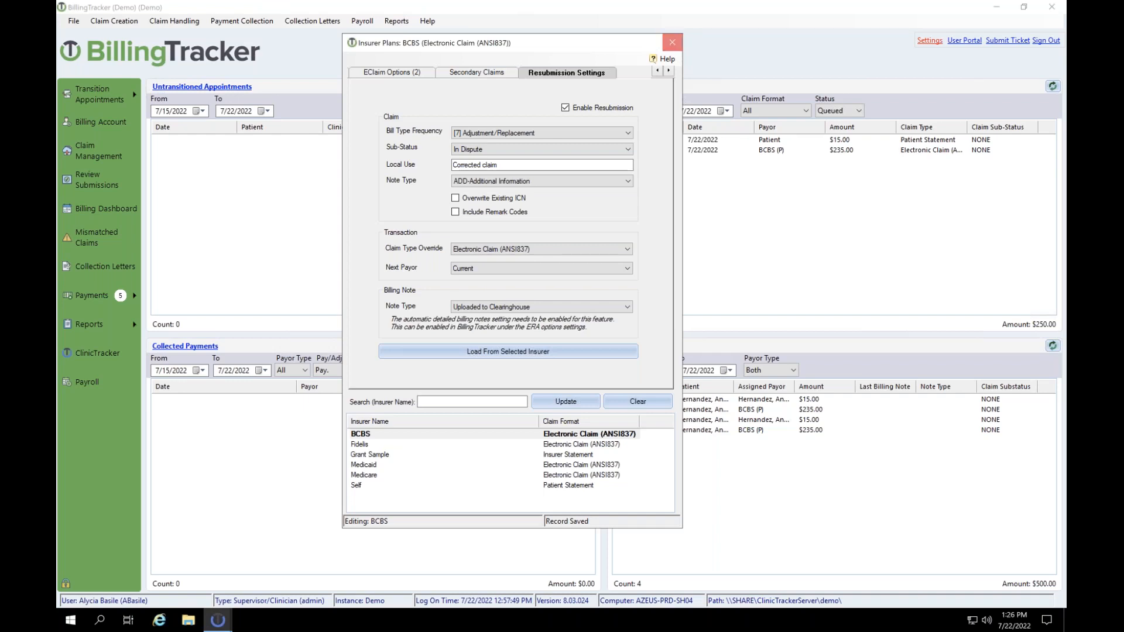
Step: Close Insurer Plans saving the resubmission changes, and show the Transition Appointments choices
click(680, 42)
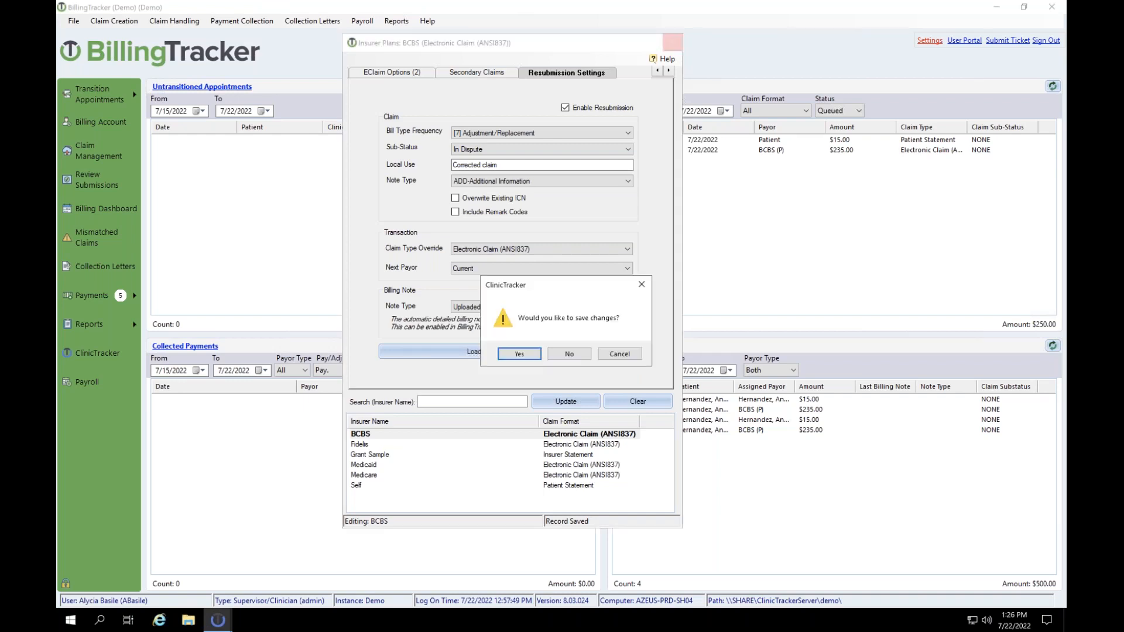
click(523, 354)
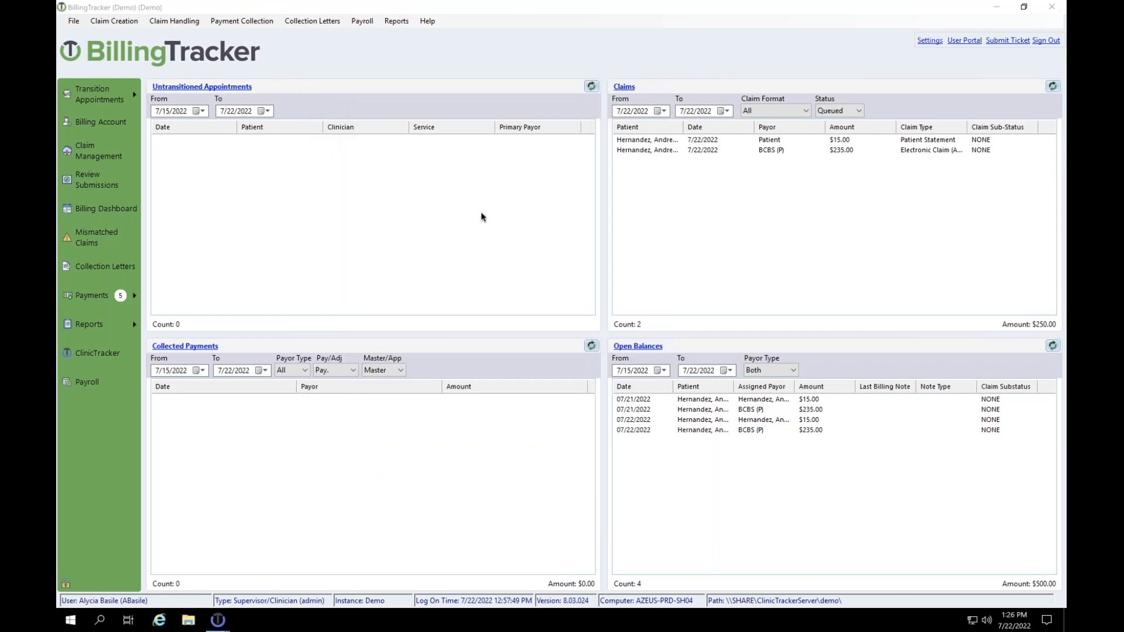
click(96, 101)
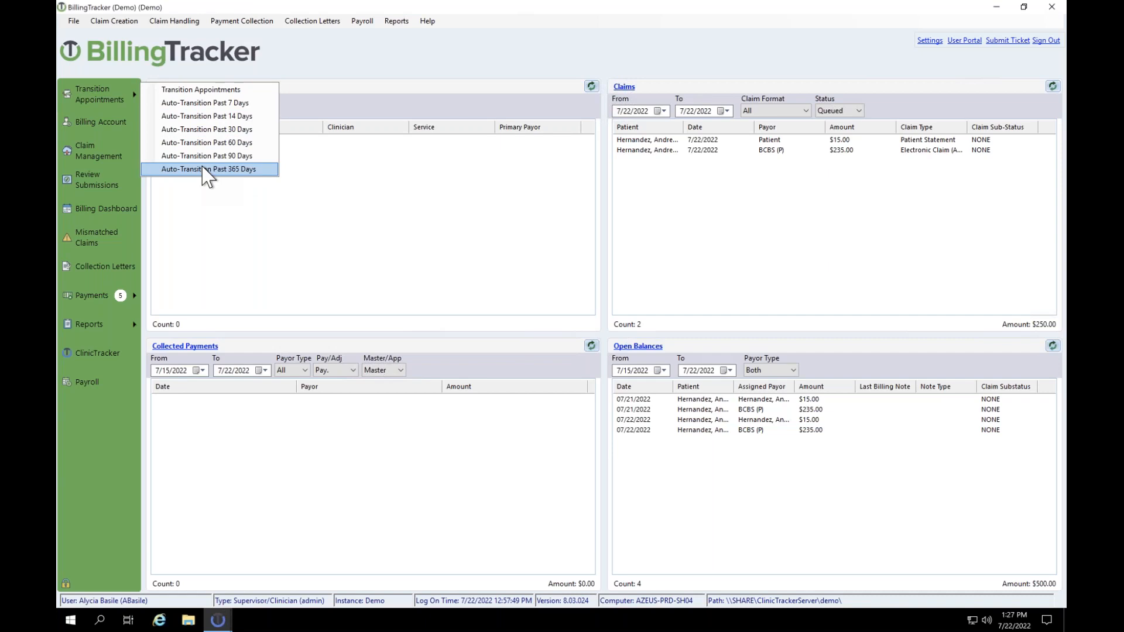
Step: Transition the 7/22/2022 appointment into a claim without viewing the log, then open Submit Queued Claims
click(215, 93)
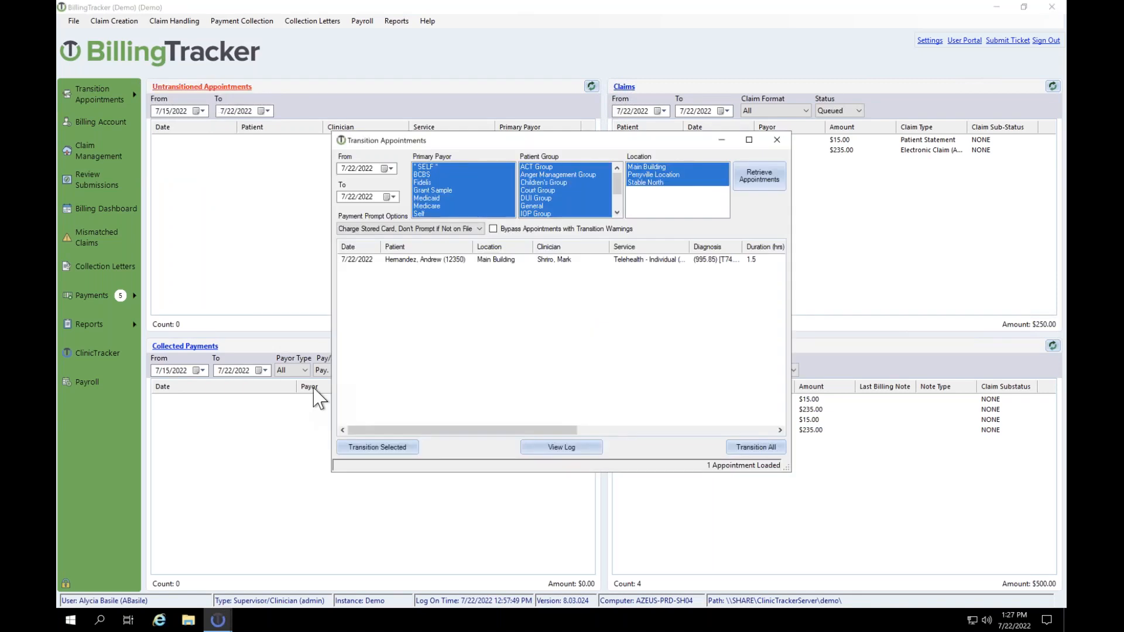
click(464, 261)
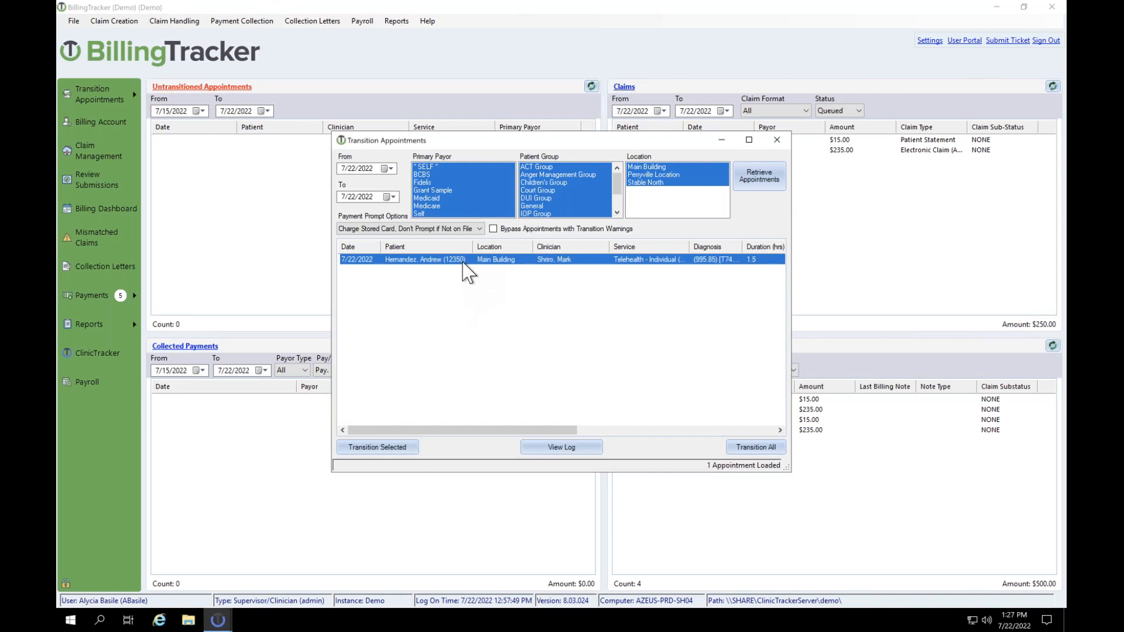
click(378, 447)
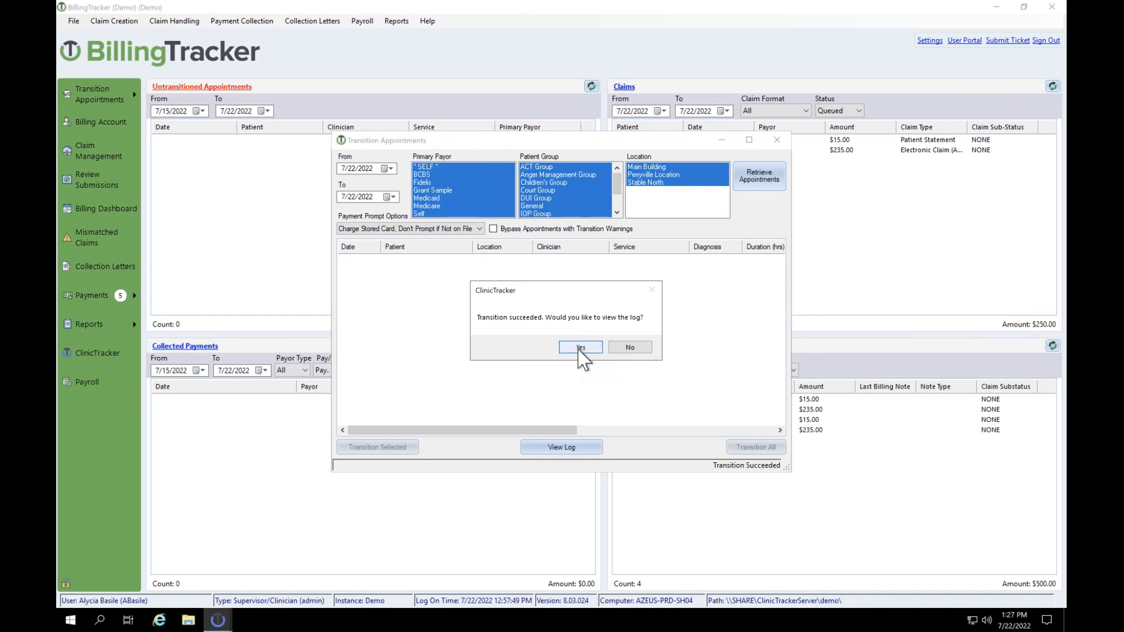
click(630, 347)
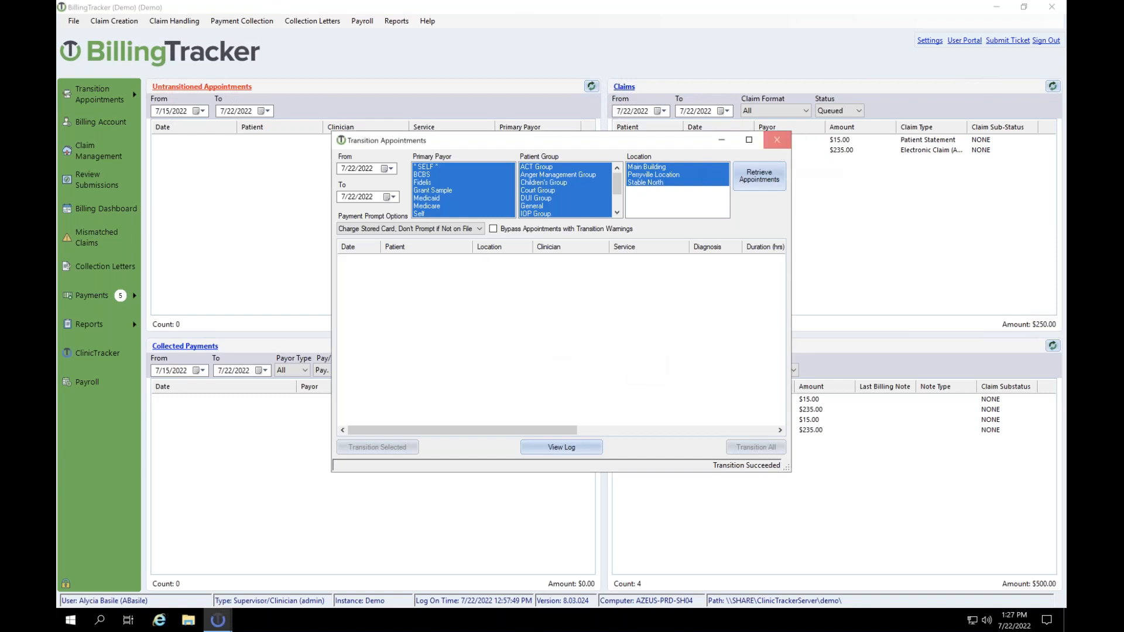
click(776, 140)
click(104, 153)
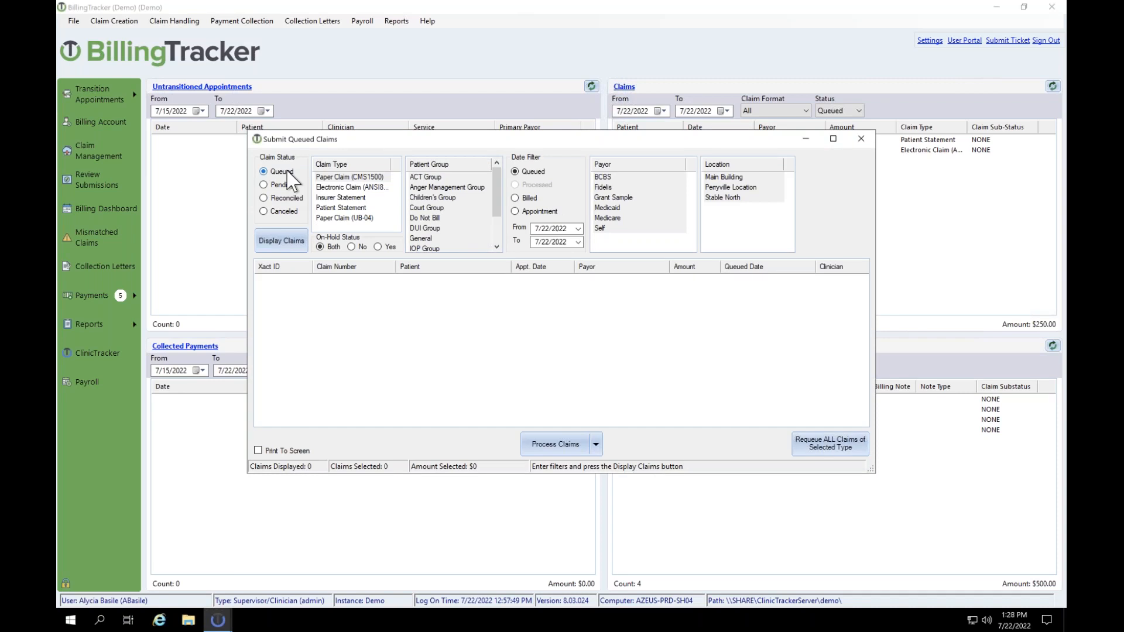
Step: Filter queued claims to electronic, all payors selected, and Trizetto-P transmission type
click(331, 188)
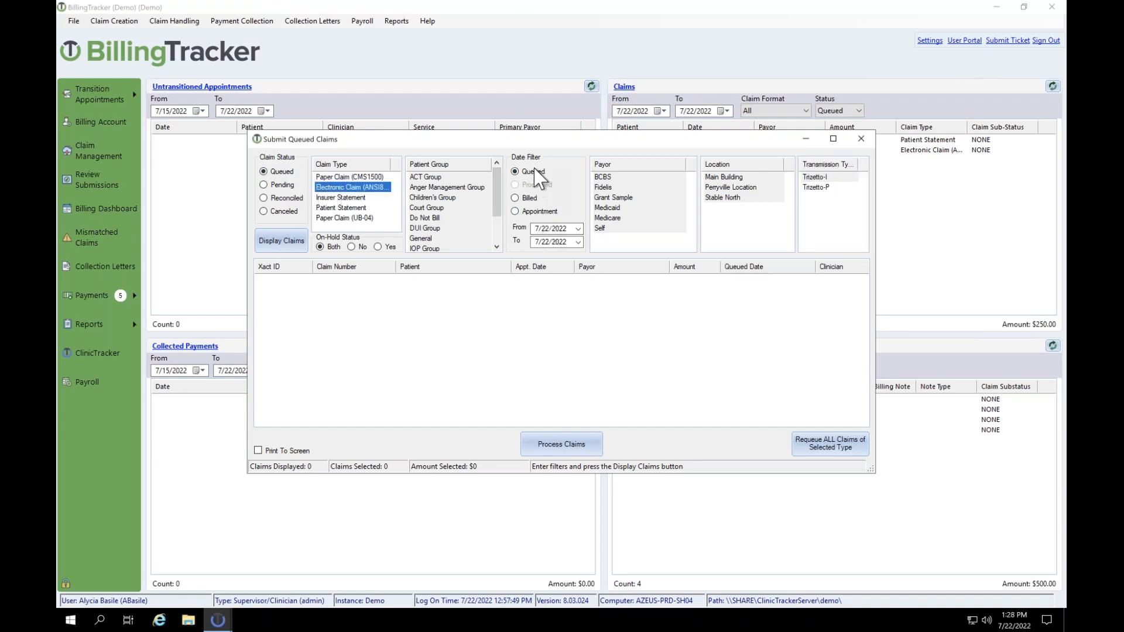
click(544, 229)
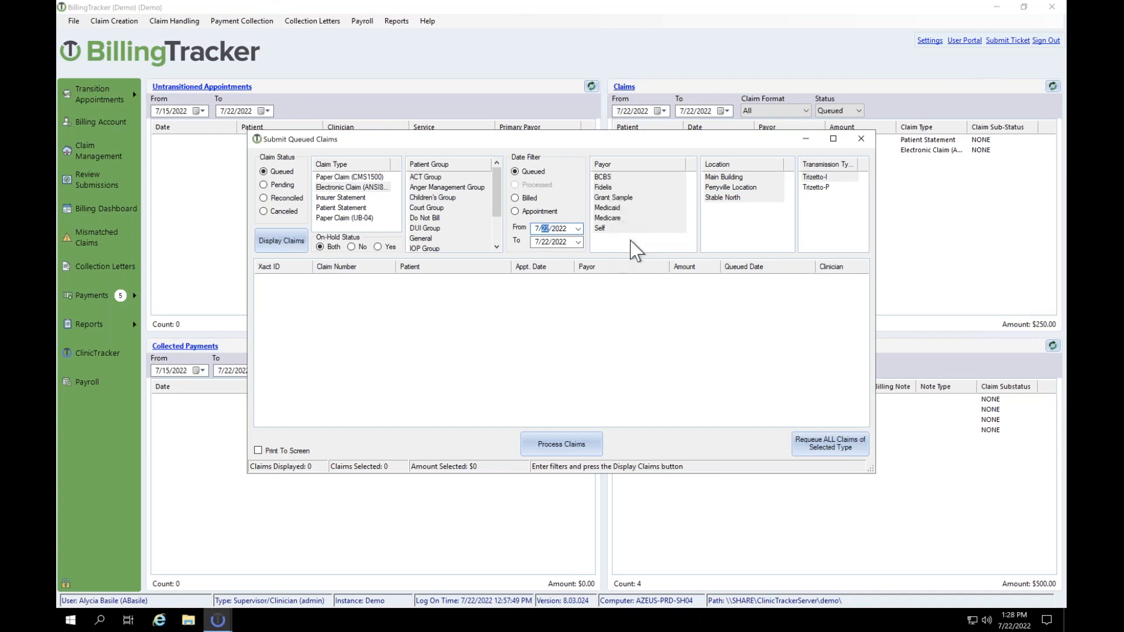
click(616, 207)
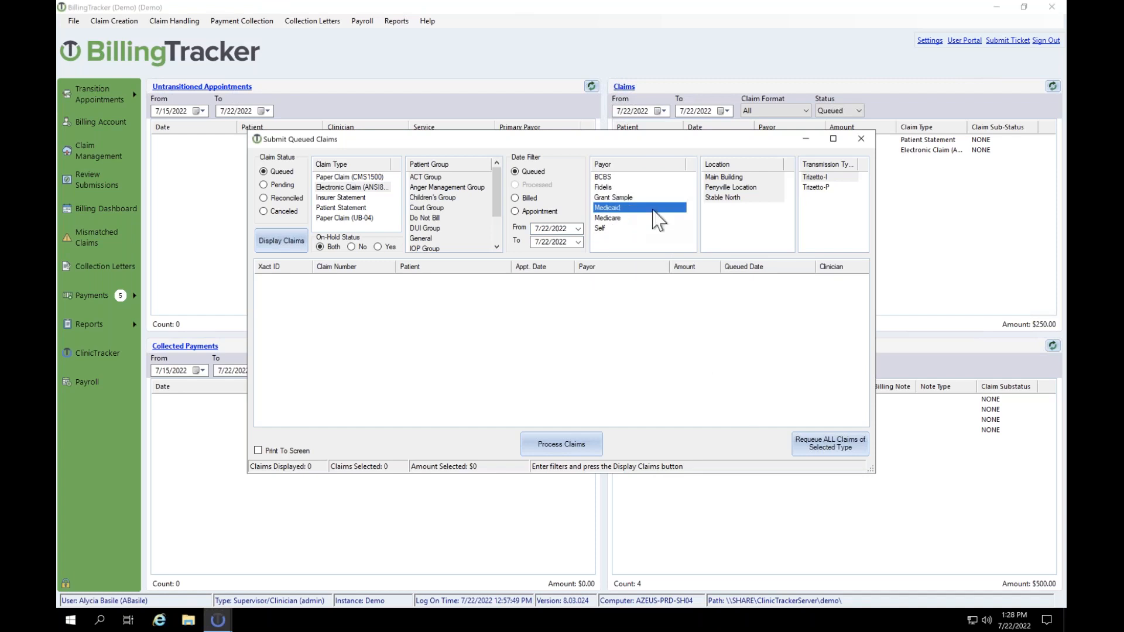
click(604, 178)
right_click(608, 187)
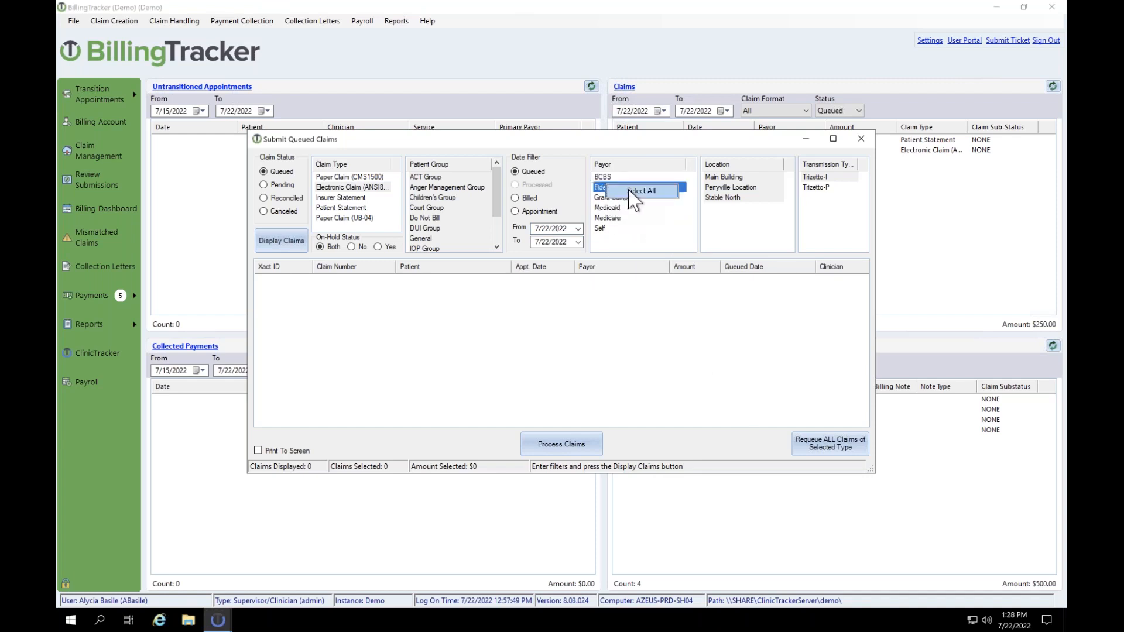
click(629, 190)
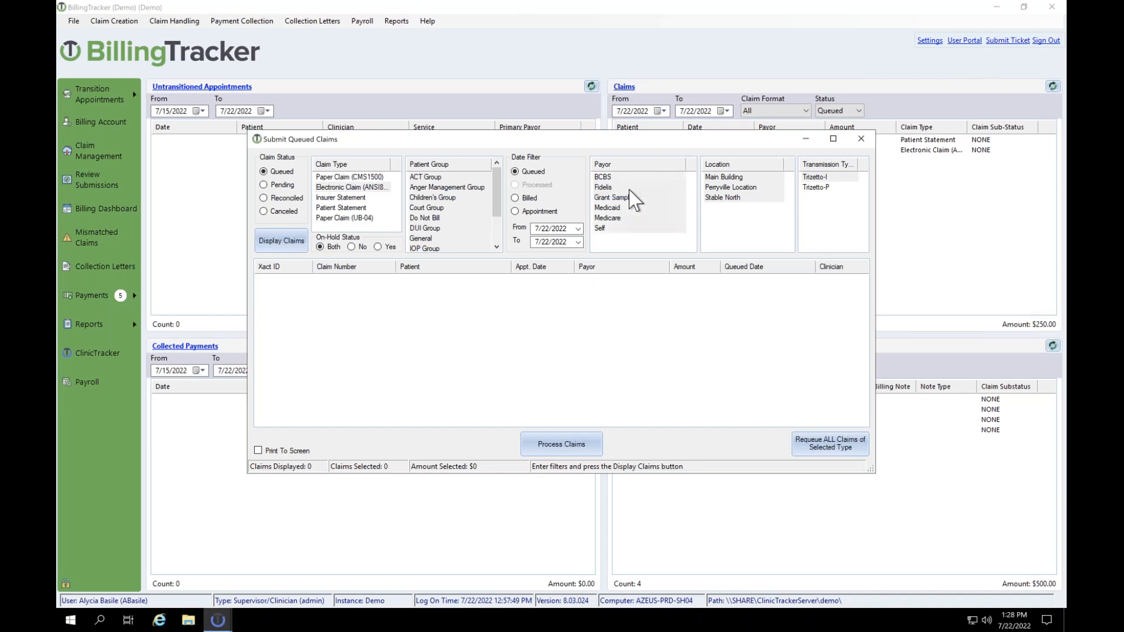
click(813, 178)
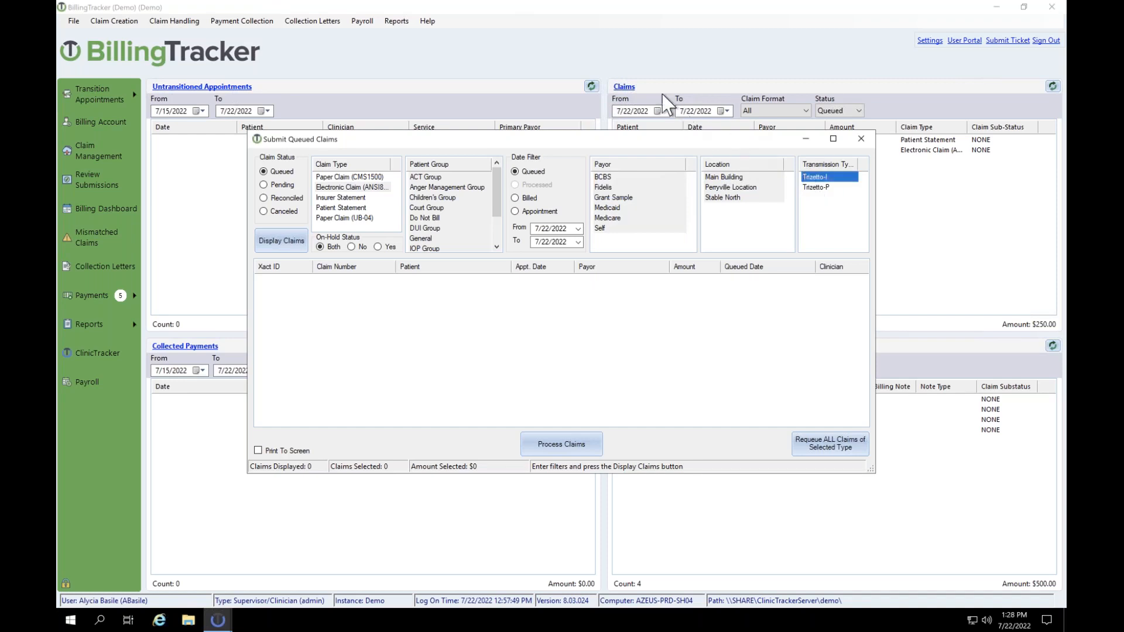
click(753, 143)
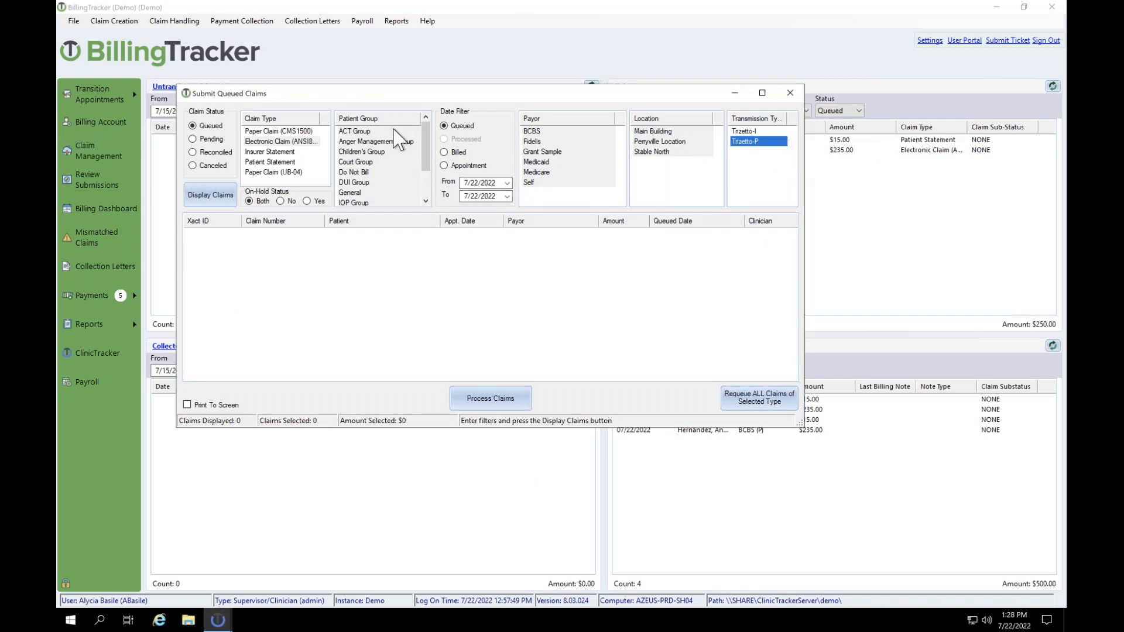
Step: Display the queued claims and select claims 410 and 412, totalling $295.00
click(210, 195)
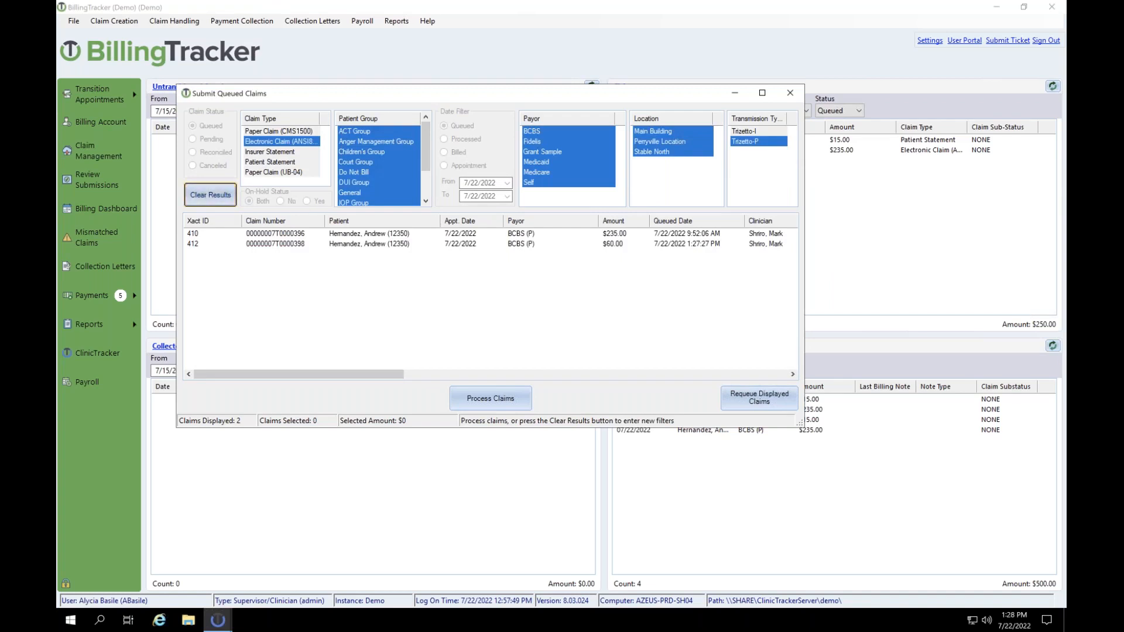
click(406, 235)
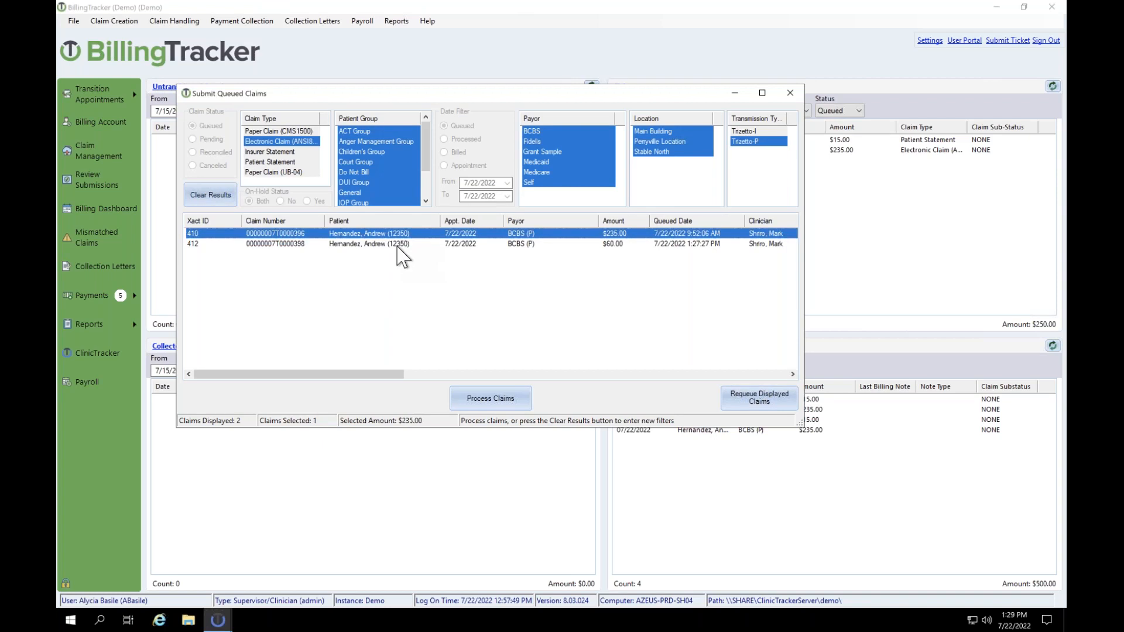
ctrl+click(400, 245)
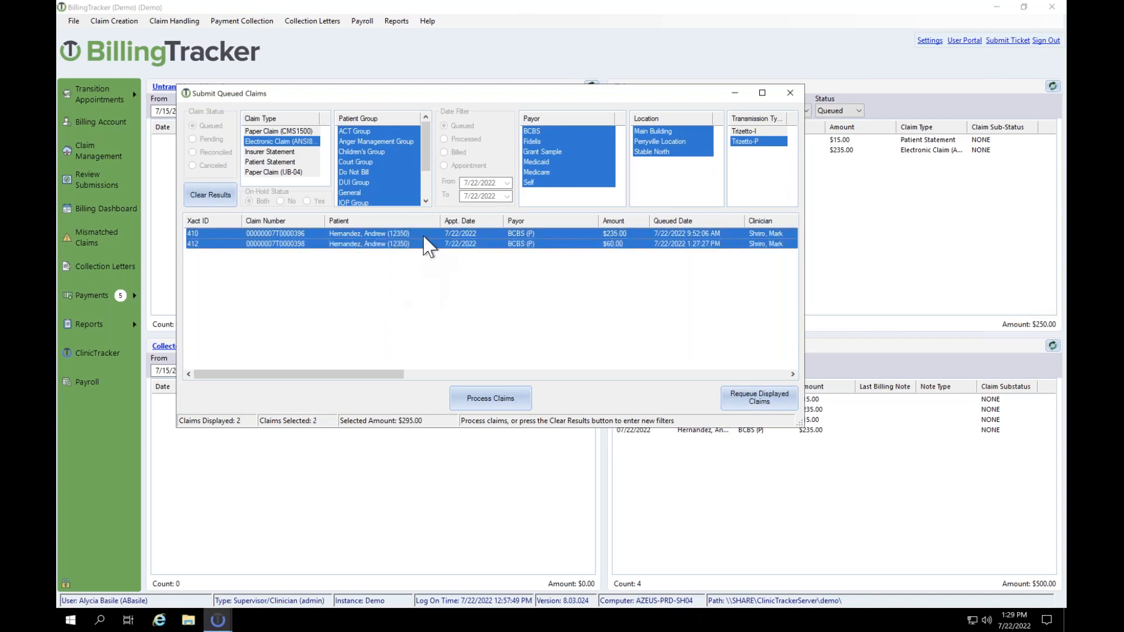
right_click(409, 258)
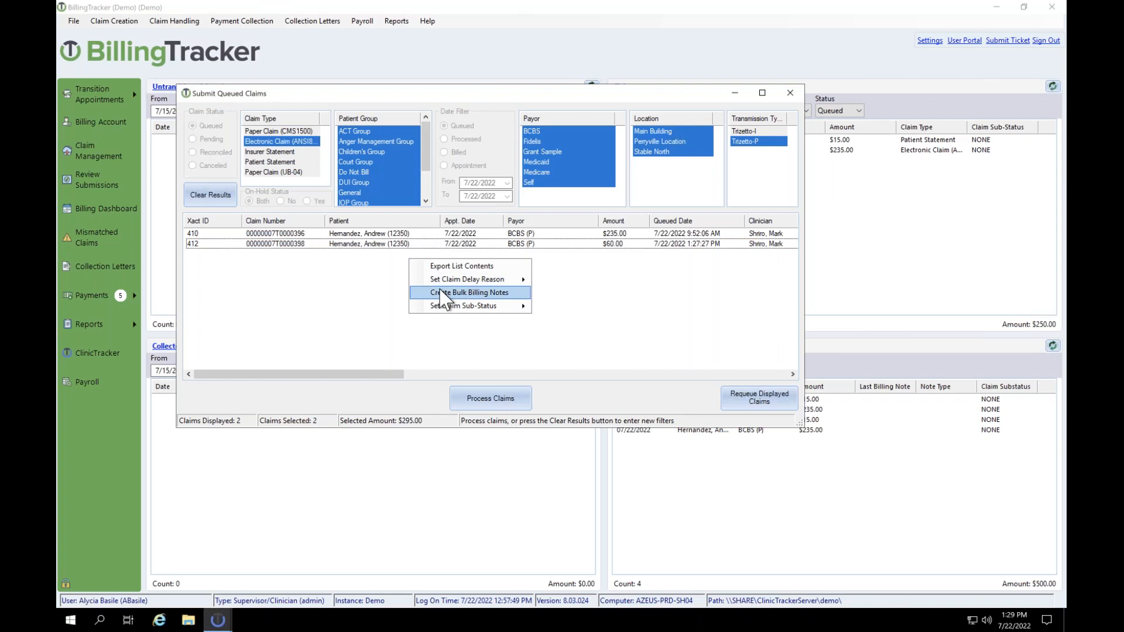
click(402, 293)
click(406, 236)
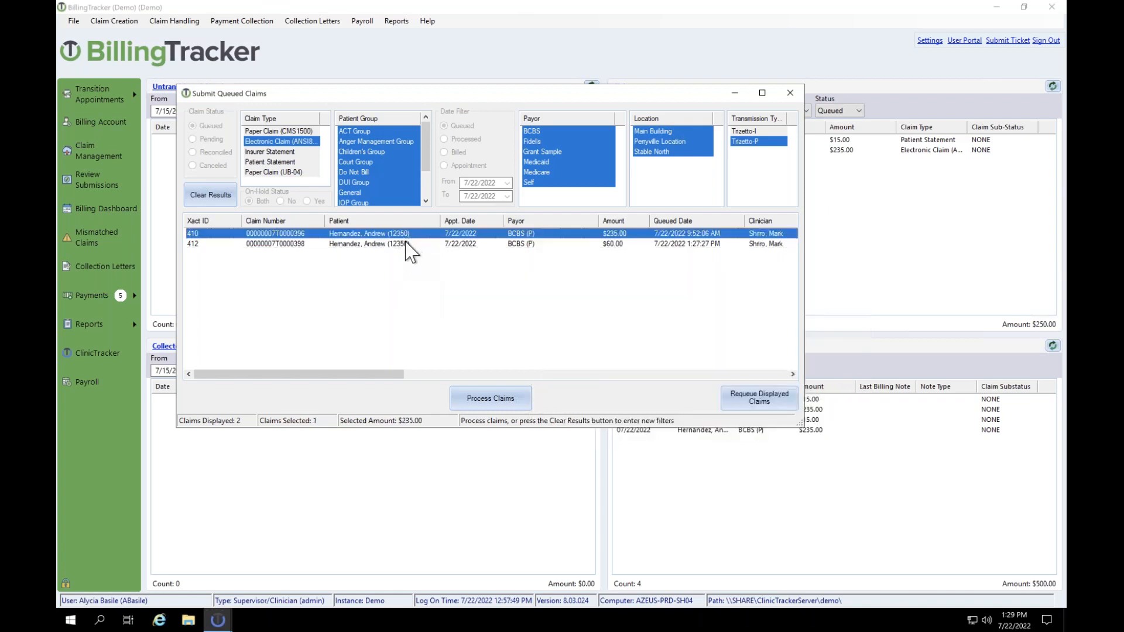
ctrl+click(406, 245)
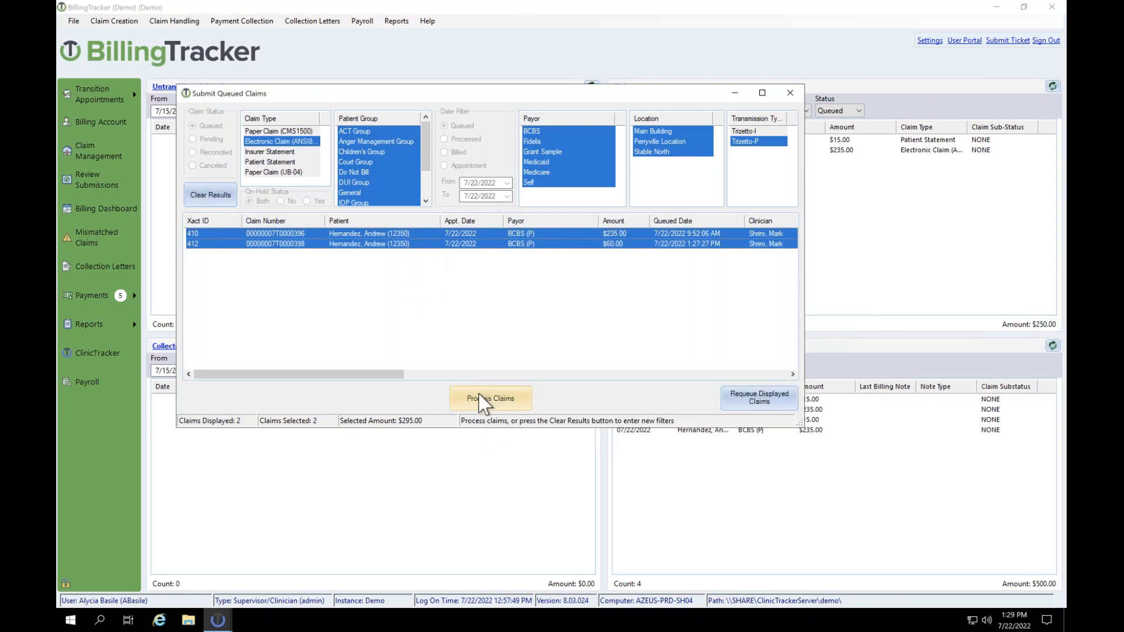
Step: Process claims 410 and 412 into Trizetto batch 57, accepting the exceptions to view its details
click(483, 400)
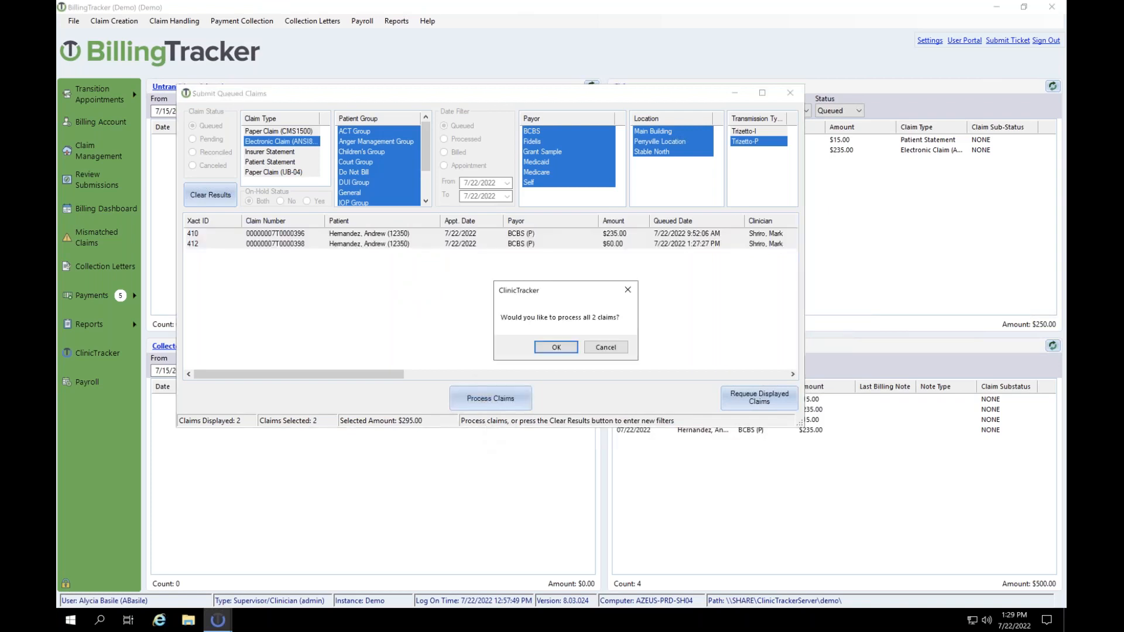
click(555, 348)
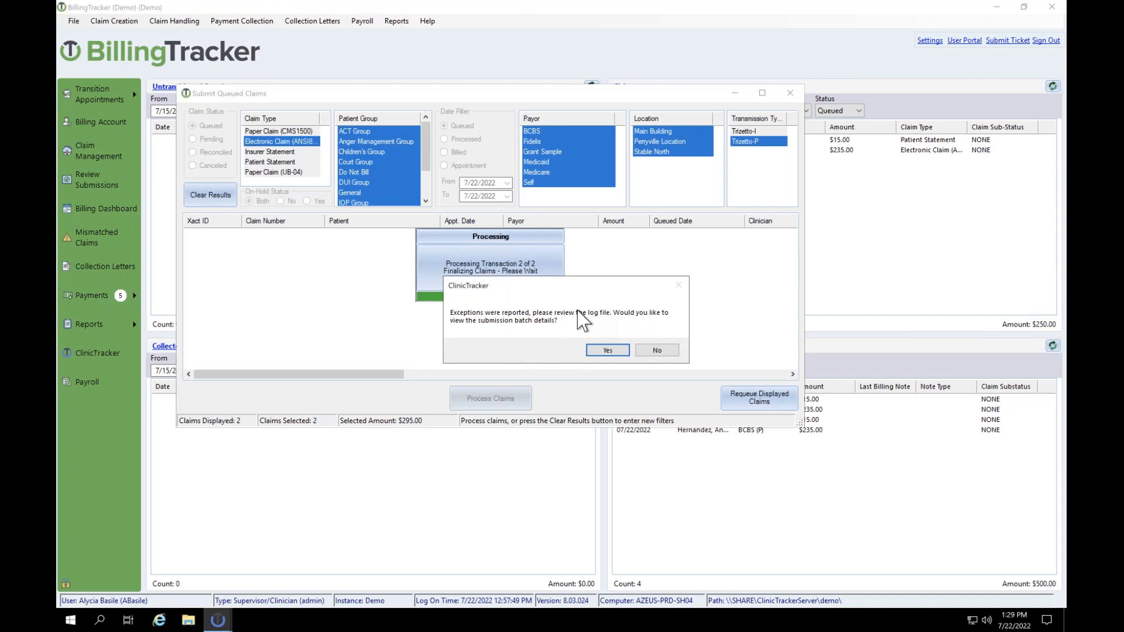
click(606, 350)
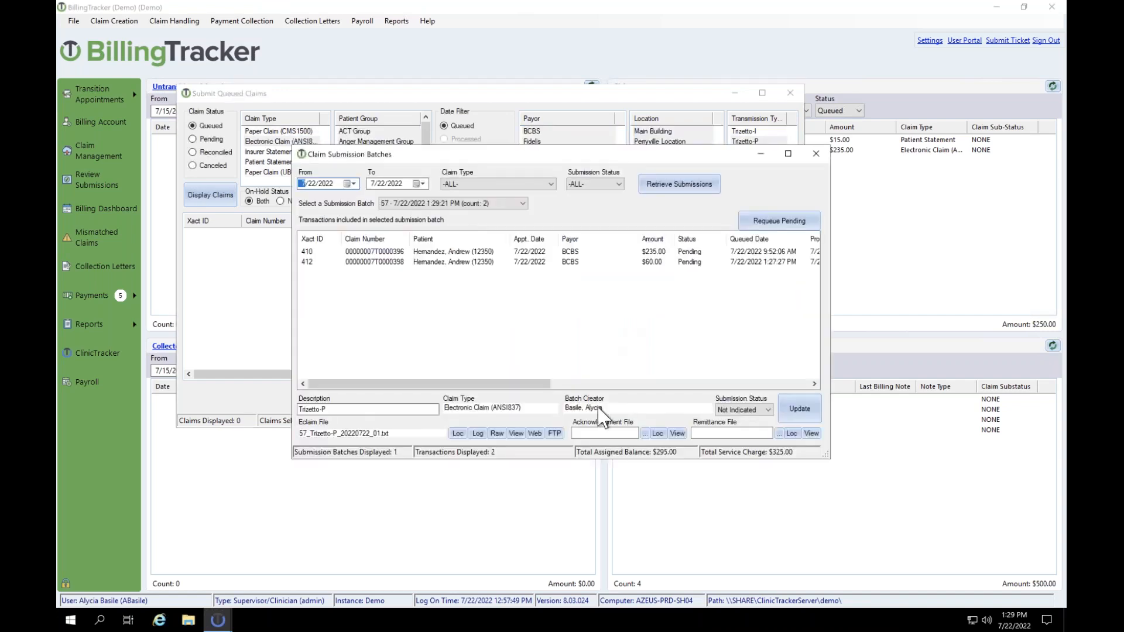
Step: Try uploading batch 57's e-claim file to sftp.gatewayedi.com, dismiss the connection error, and close FTP
click(554, 434)
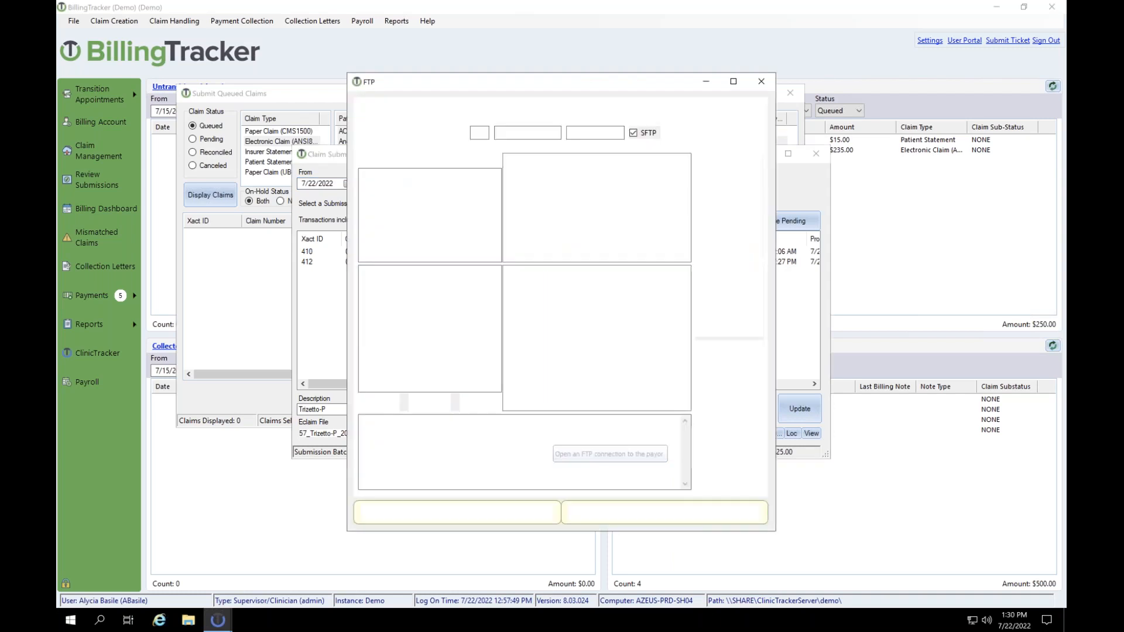
click(725, 123)
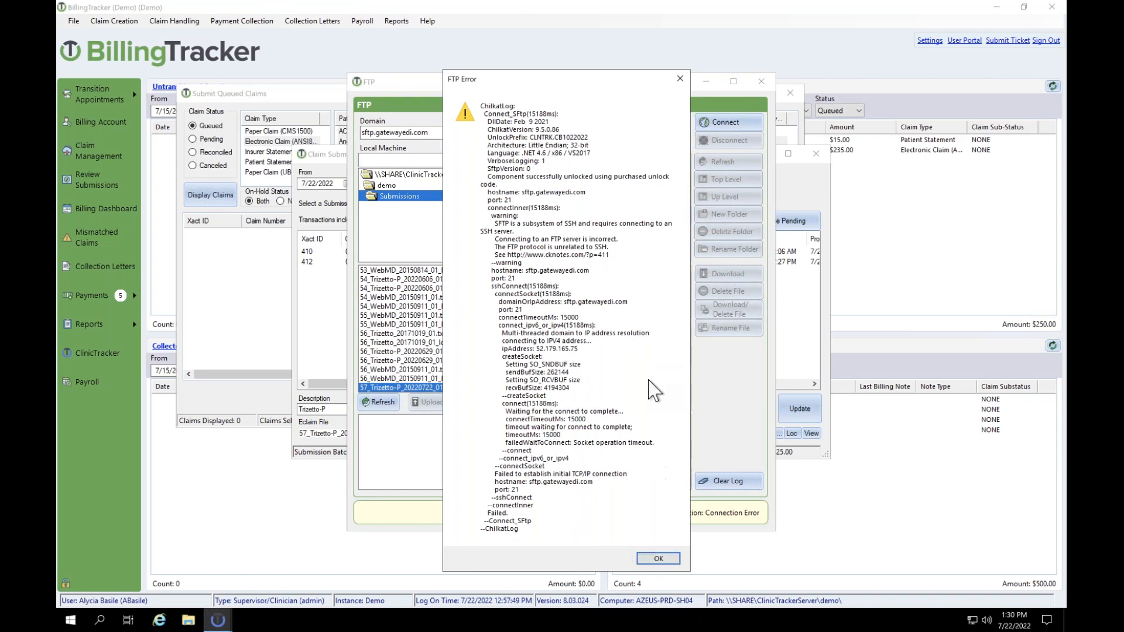
click(658, 560)
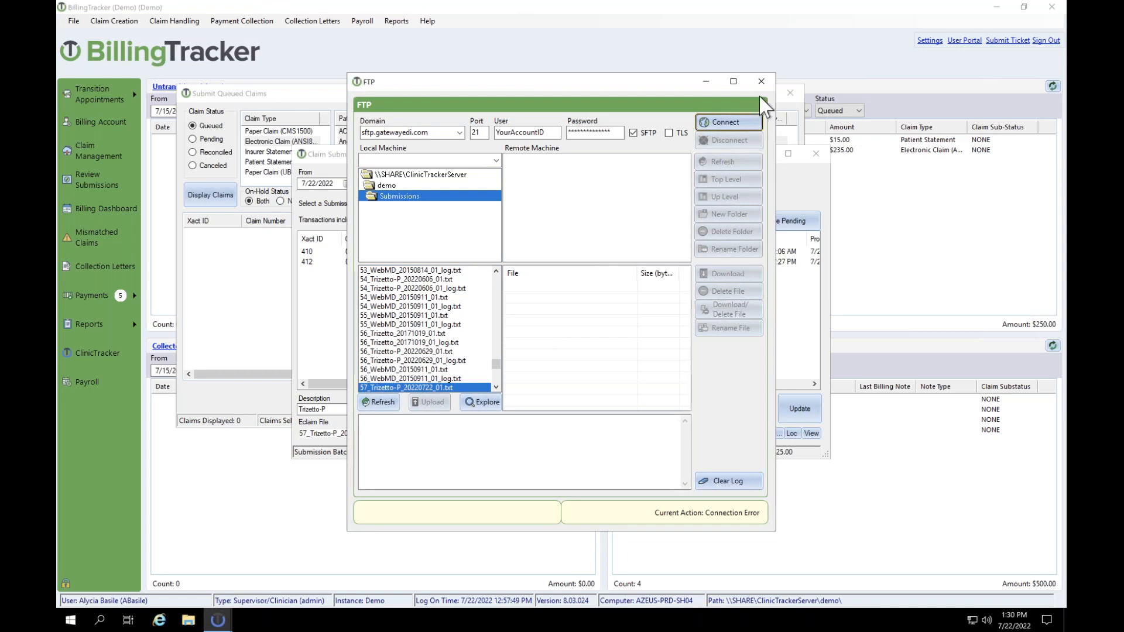
click(761, 81)
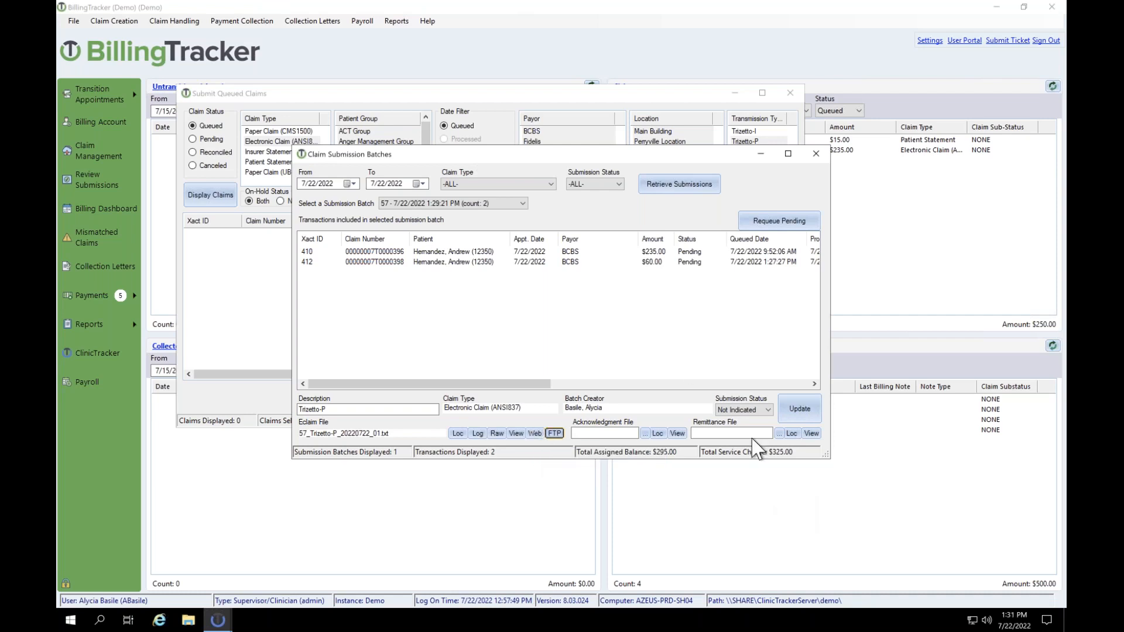
Step: Set batch 57's submission status to Not Submitted and update it
click(739, 410)
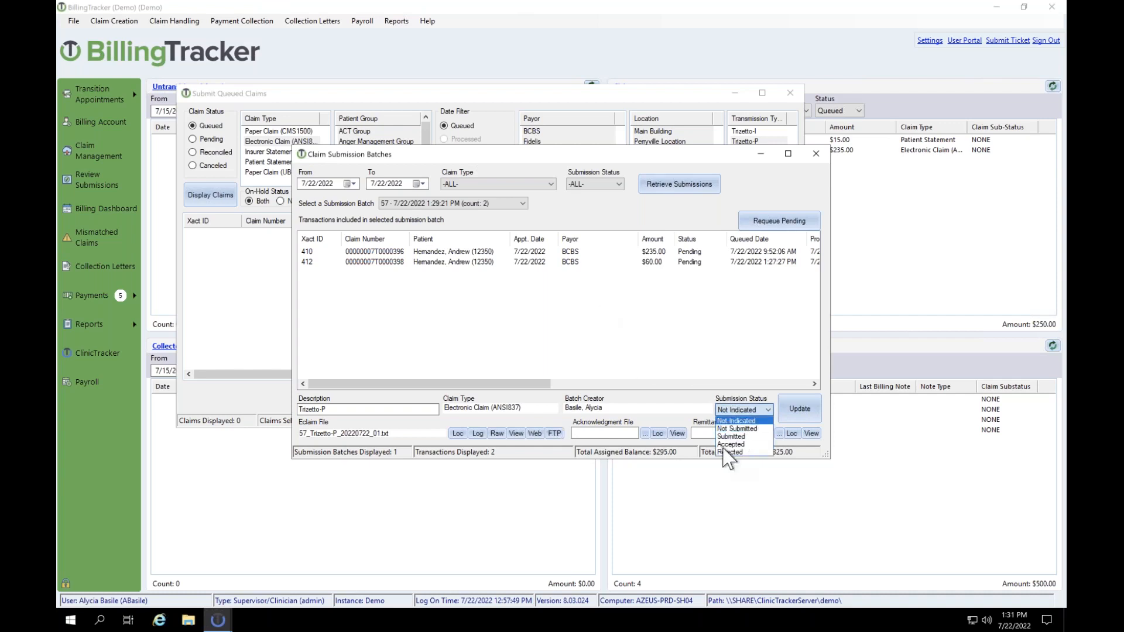
click(732, 428)
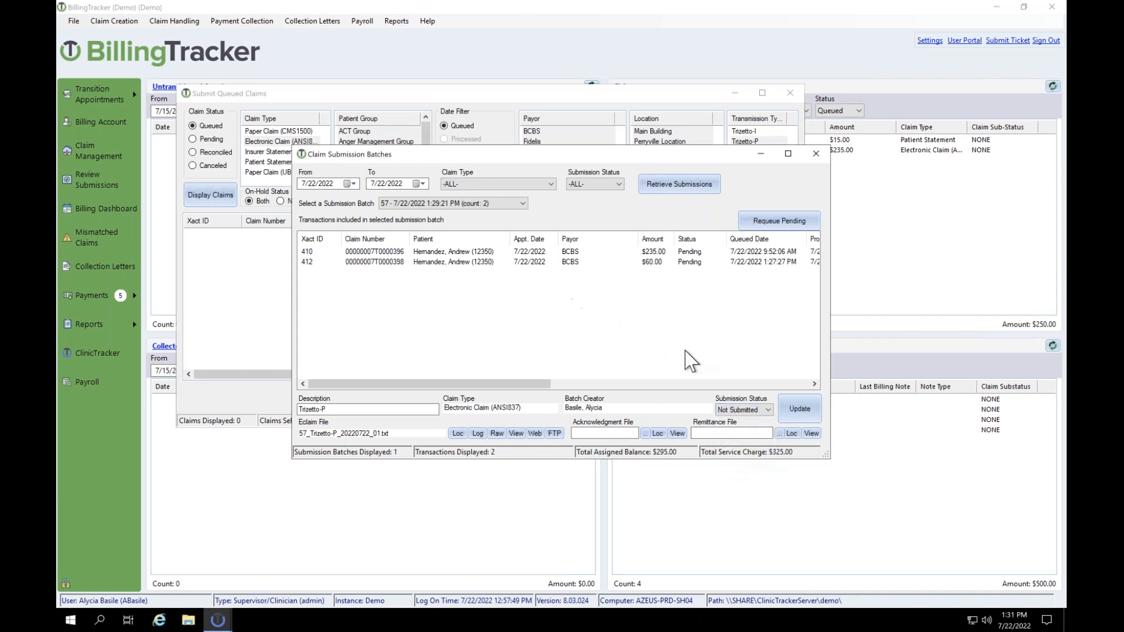
click(800, 410)
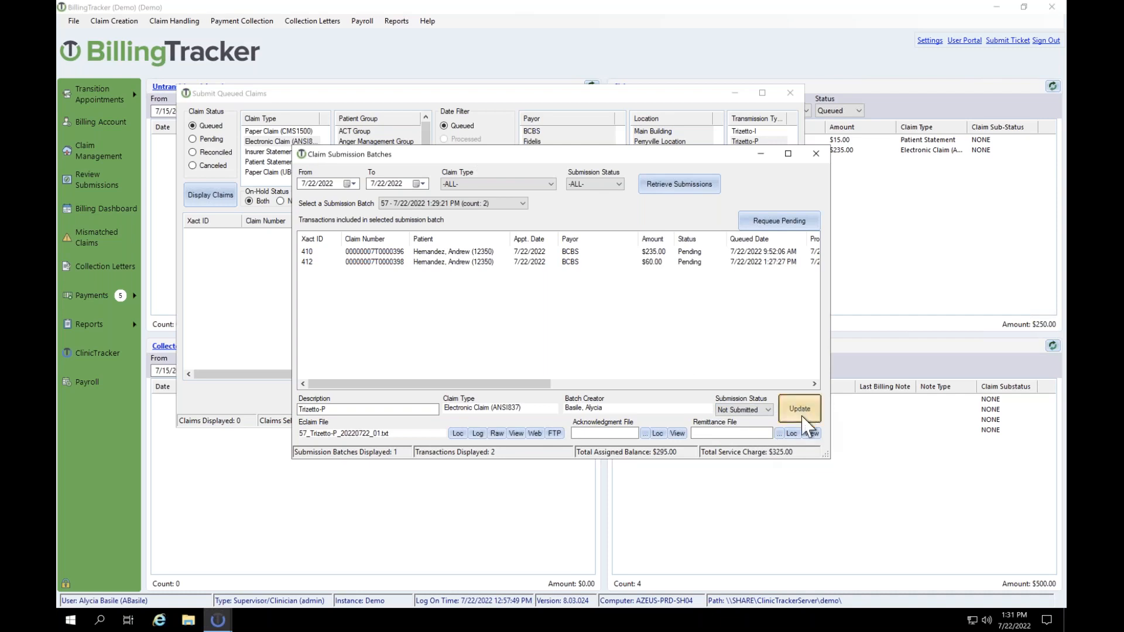
click(579, 348)
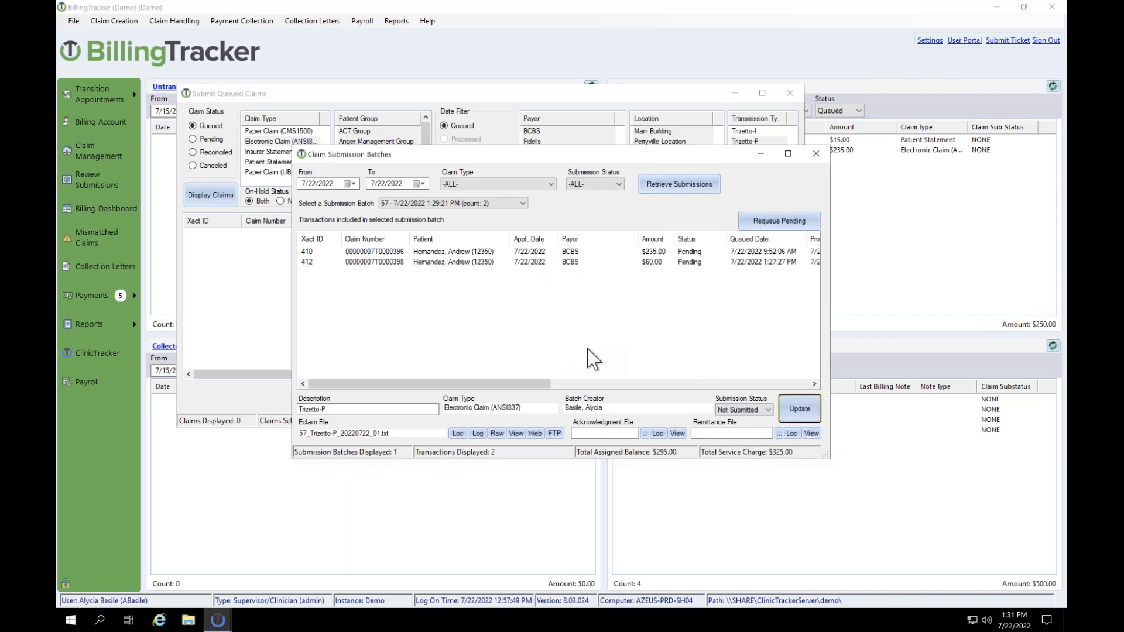
Step: Change batch 57's status to Submitted, save it, and select transaction 410
click(722, 410)
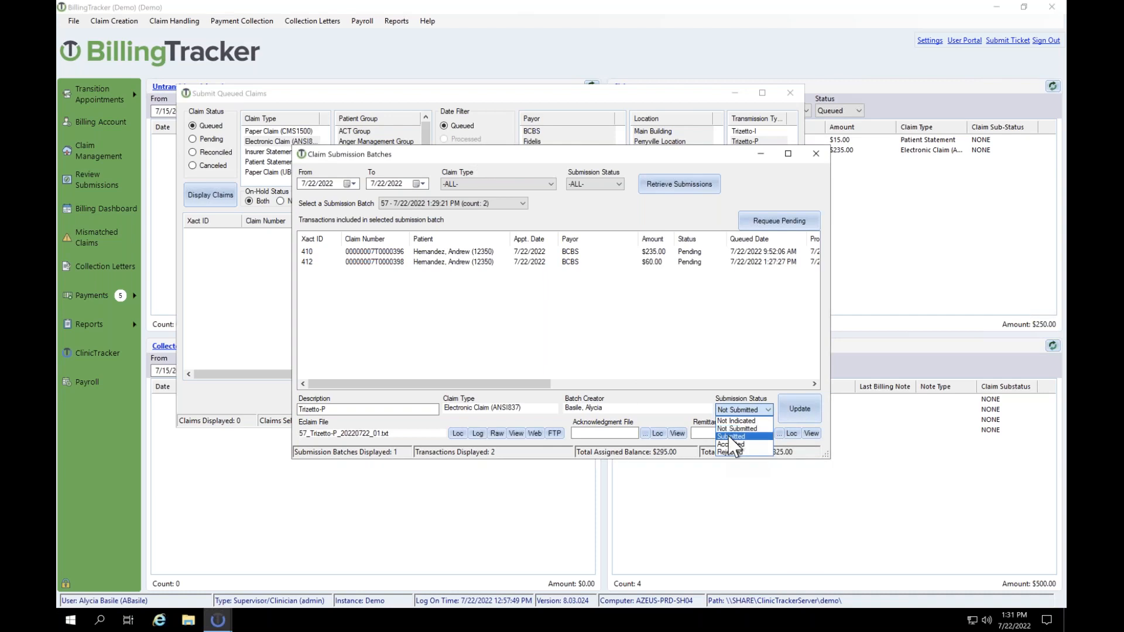
click(731, 437)
click(799, 409)
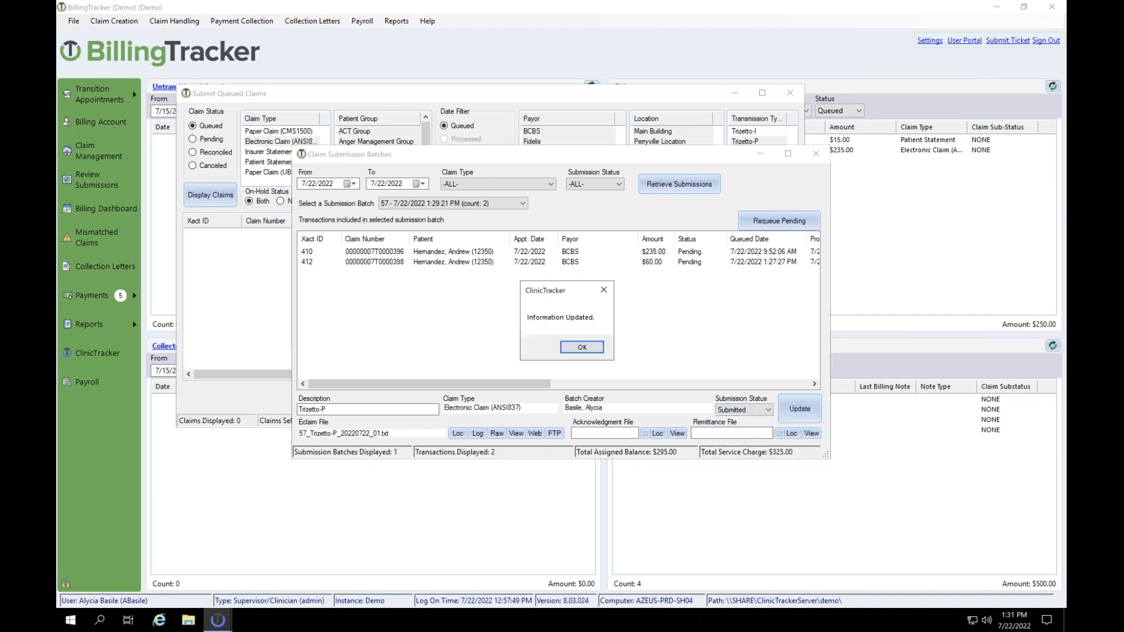
click(584, 350)
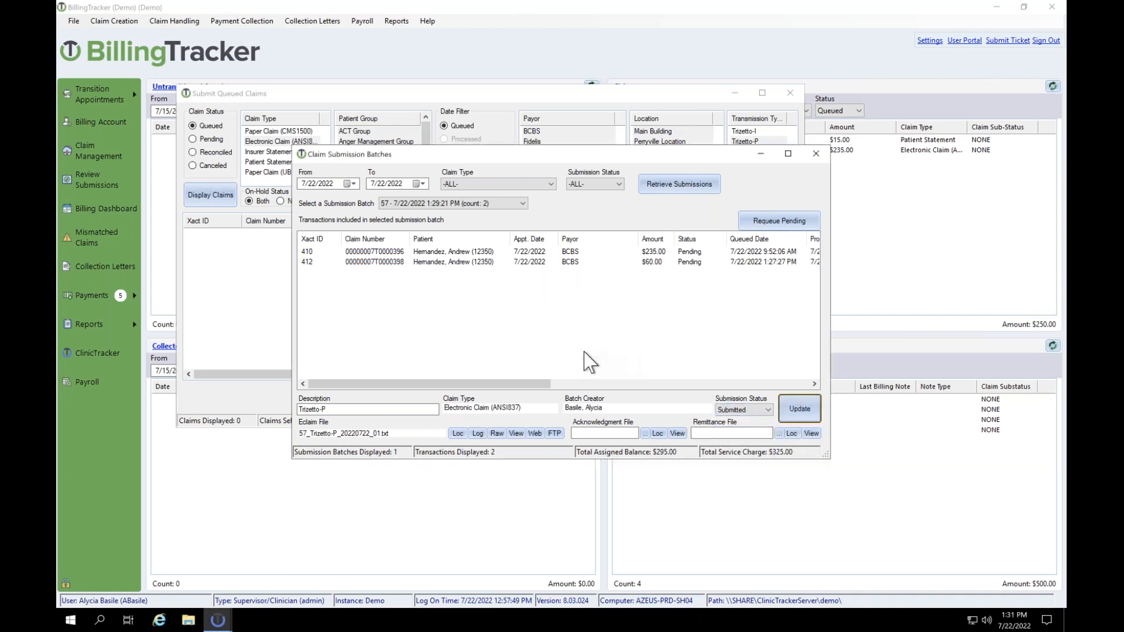
click(562, 253)
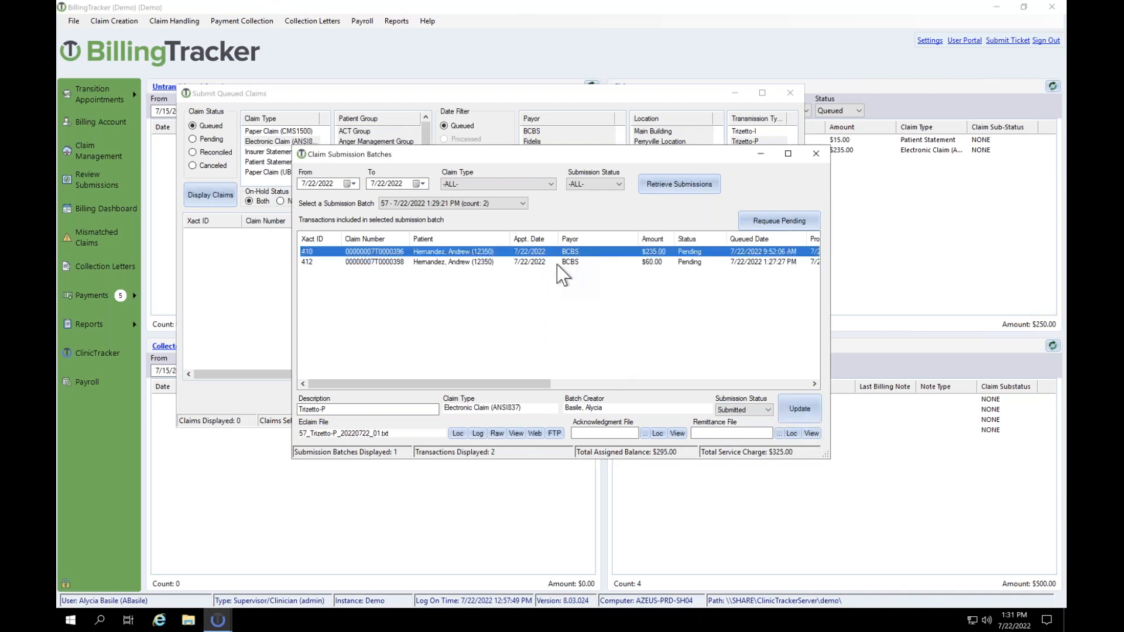
Step: Start an Uploaded to Clearinghouse billing note for both batch claims using the default template
shift+click(556, 263)
right_click(556, 251)
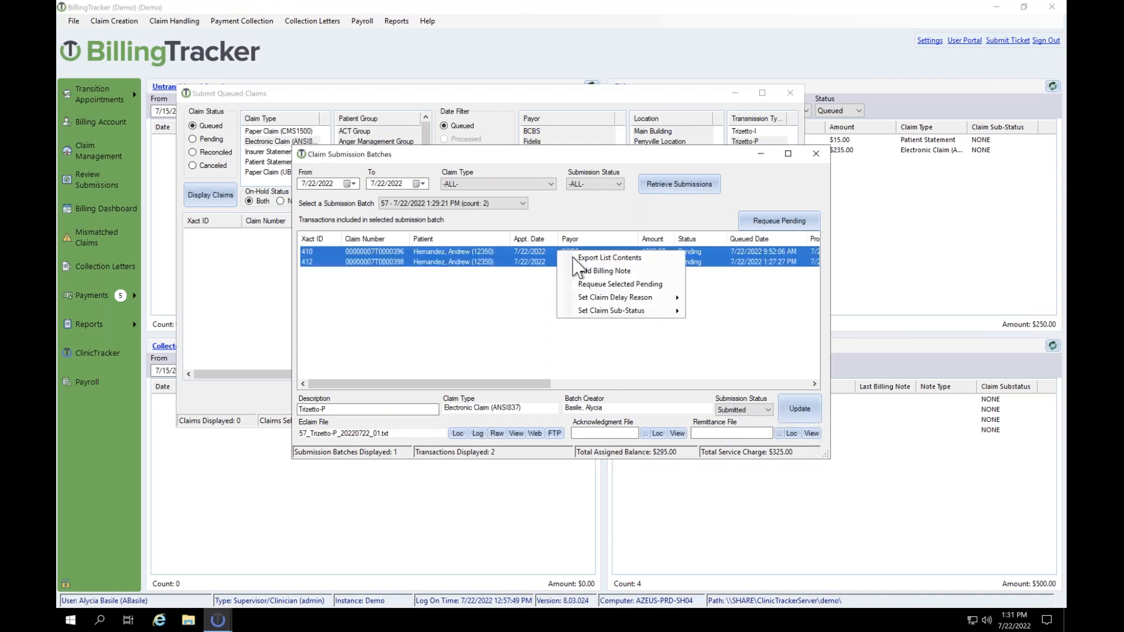
click(585, 271)
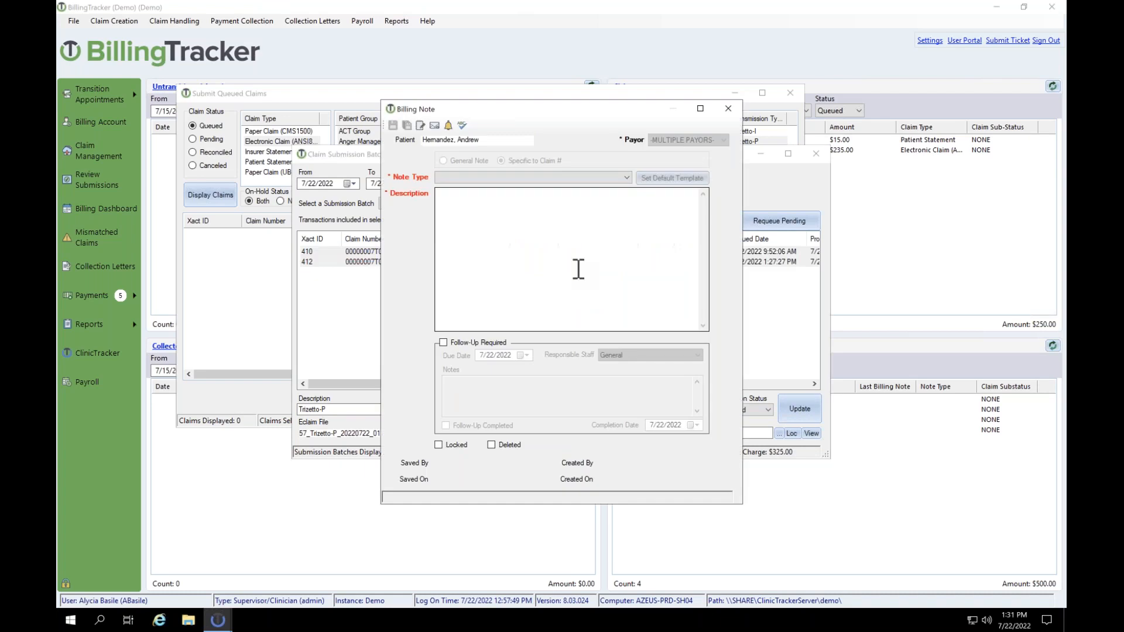
click(513, 186)
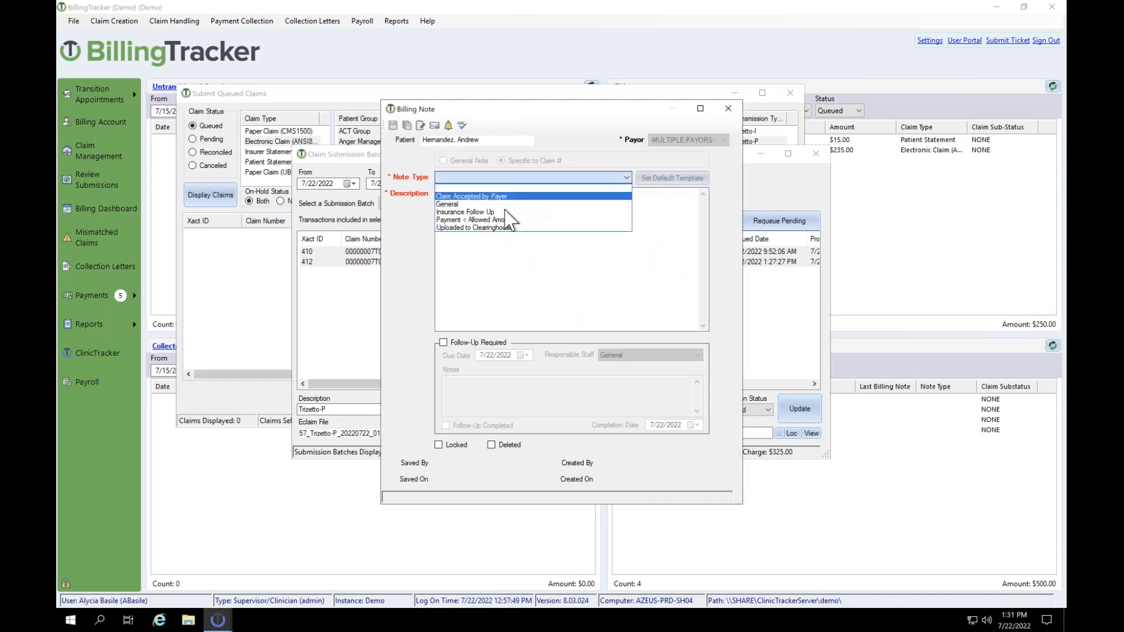
click(503, 227)
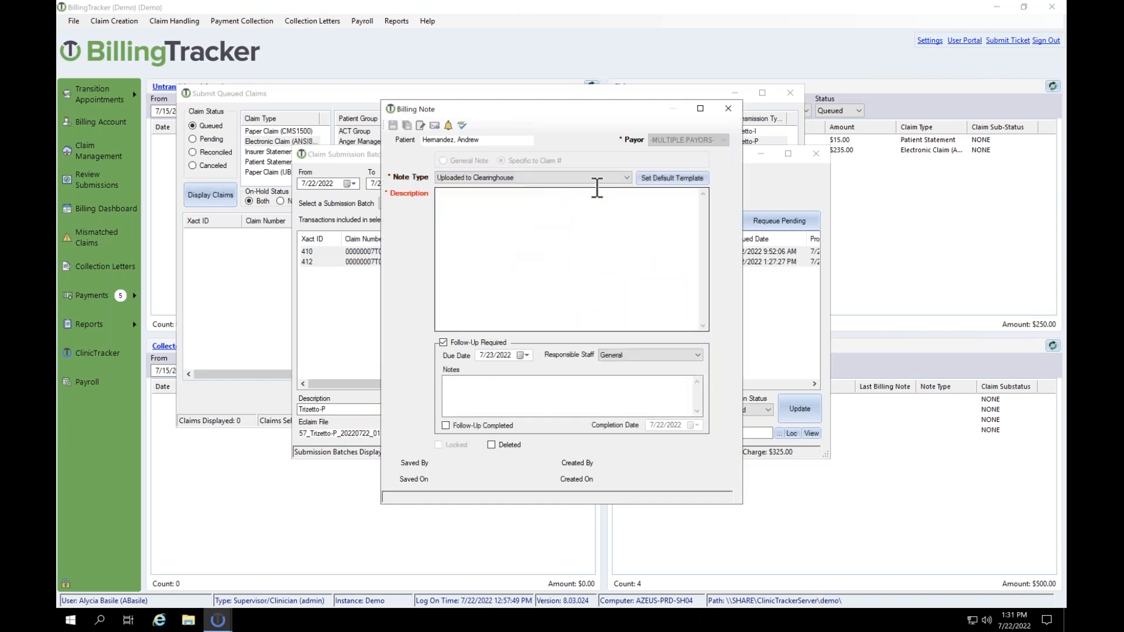
click(667, 178)
click(460, 194)
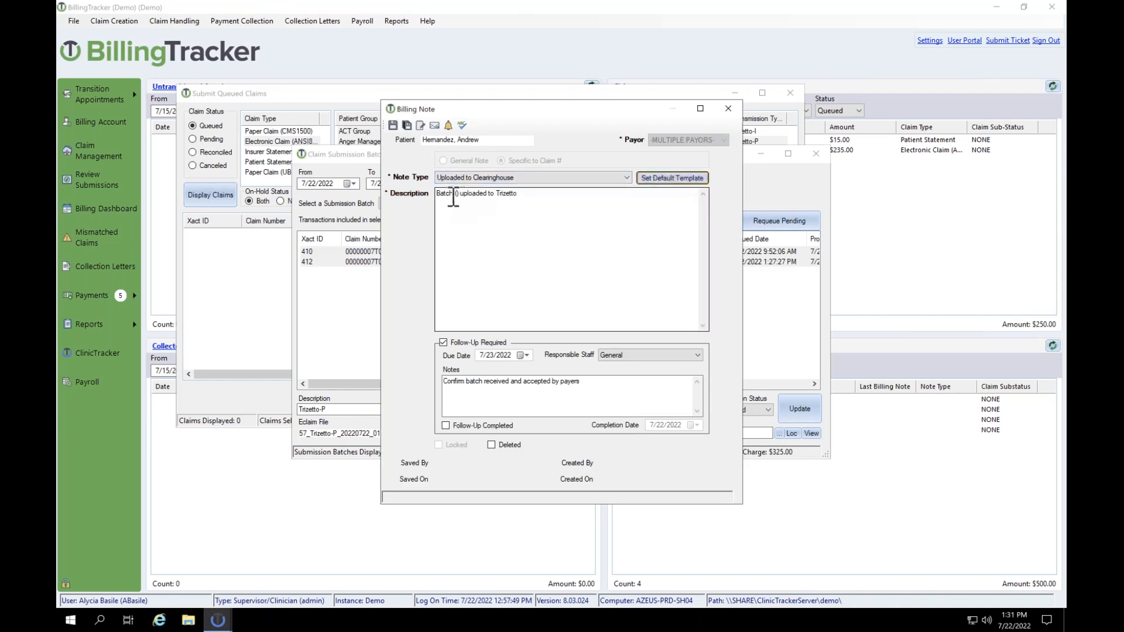
Step: Fill in batch number 57 in the note's parentheses and save it to both claims
click(458, 194)
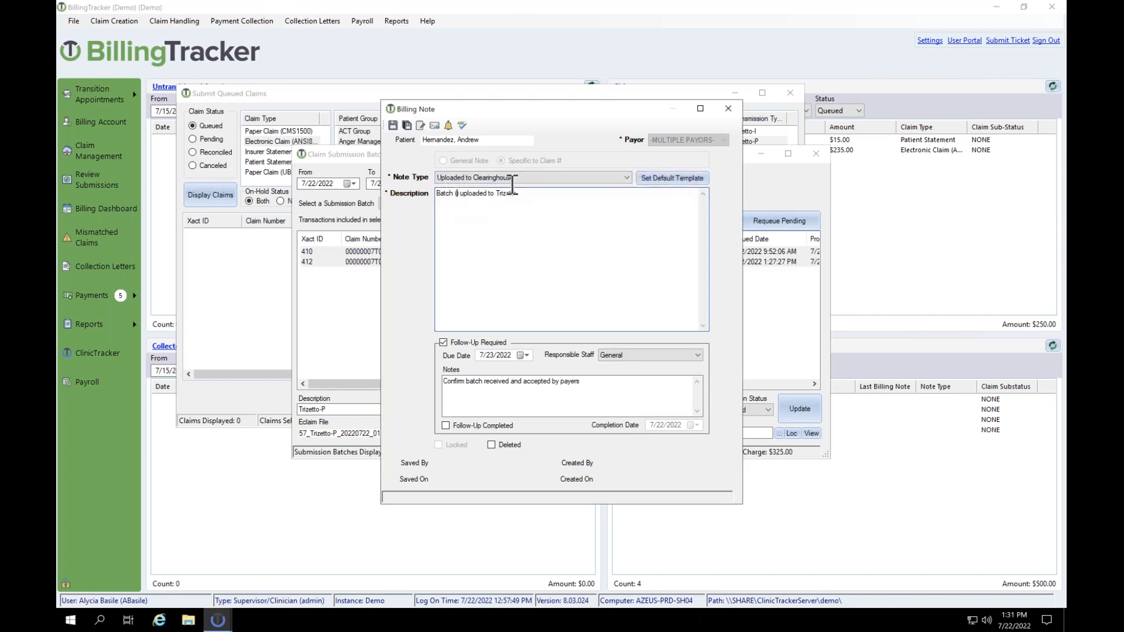
drag(563, 116, 552, 200)
drag(562, 309, 607, 157)
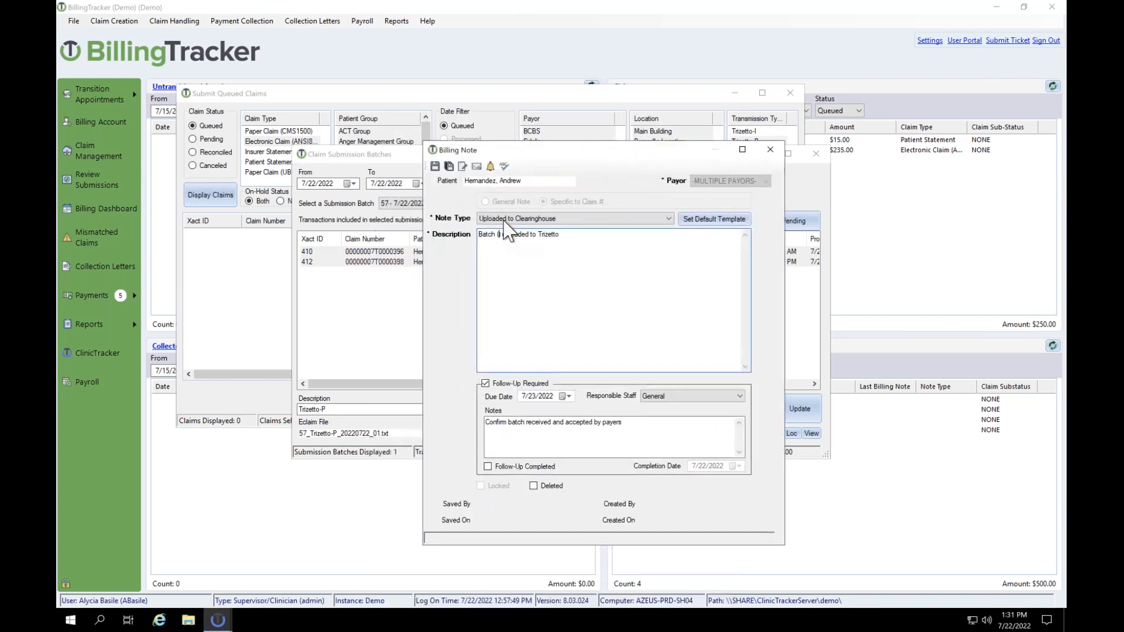
text(57)
click(436, 167)
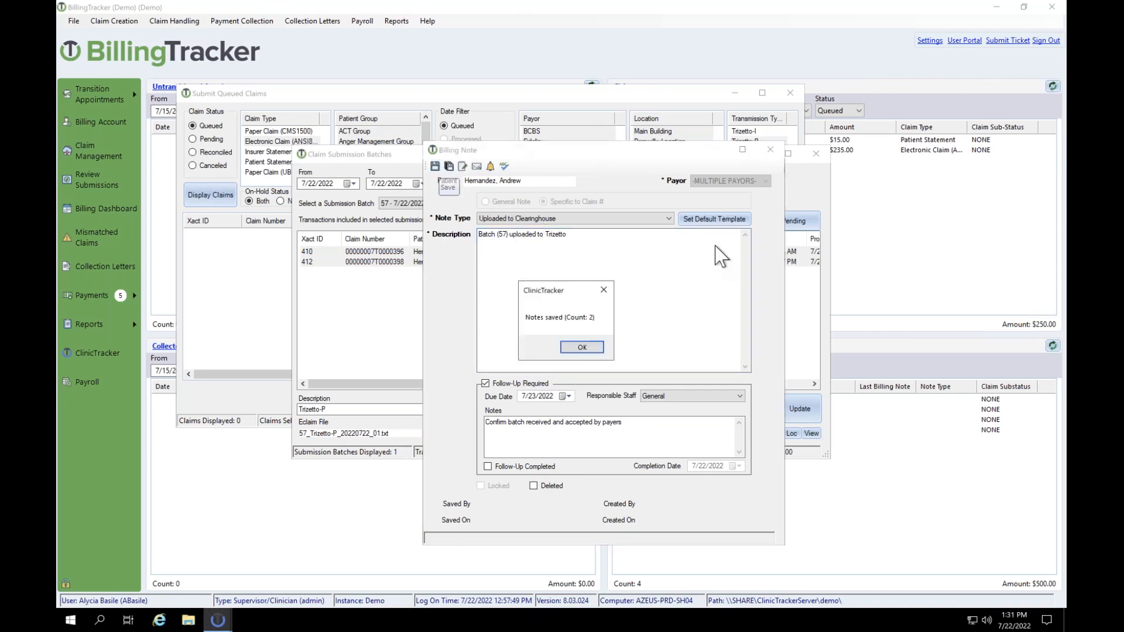
click(581, 349)
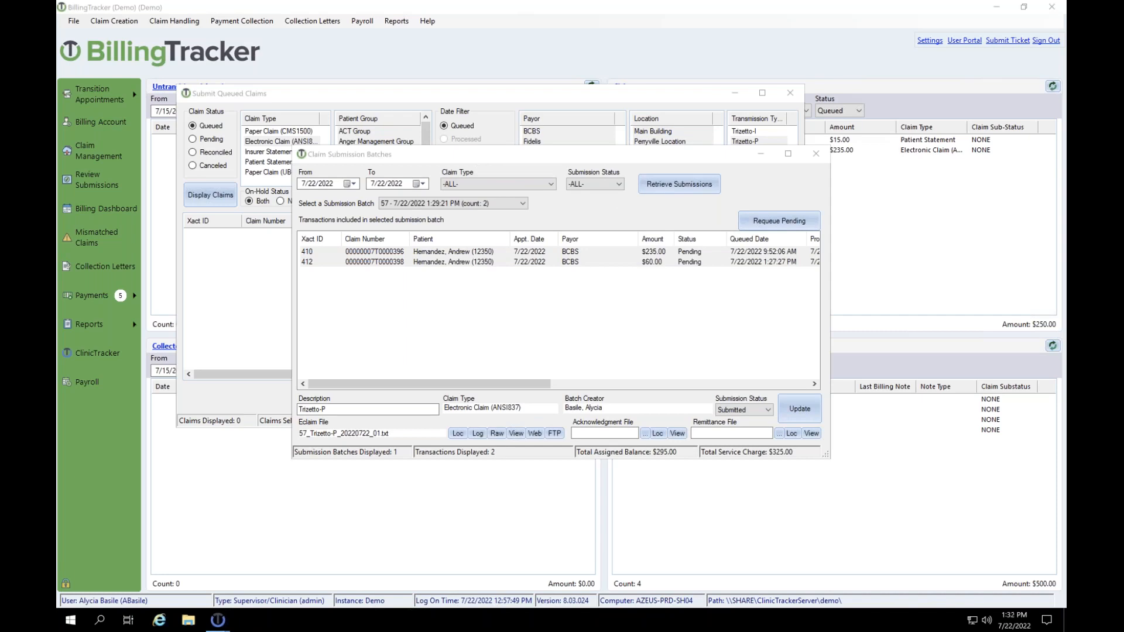
drag(506, 154, 451, 101)
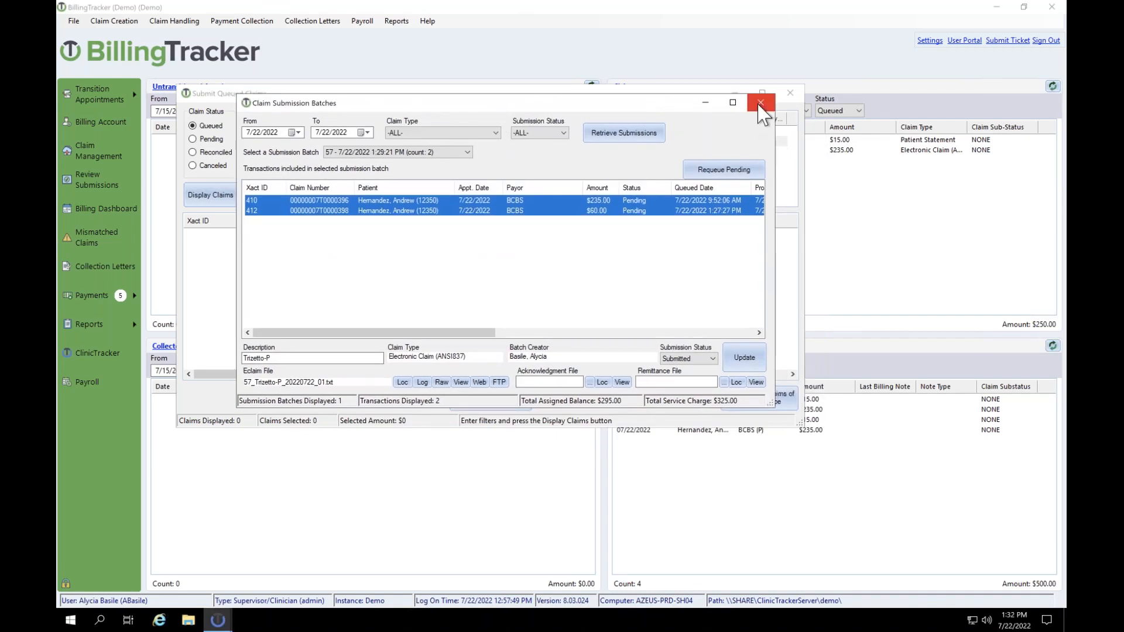
Step: Close the Claim Submission Batches and Submit Queued Claims windows and show the Payments options
click(761, 103)
click(788, 93)
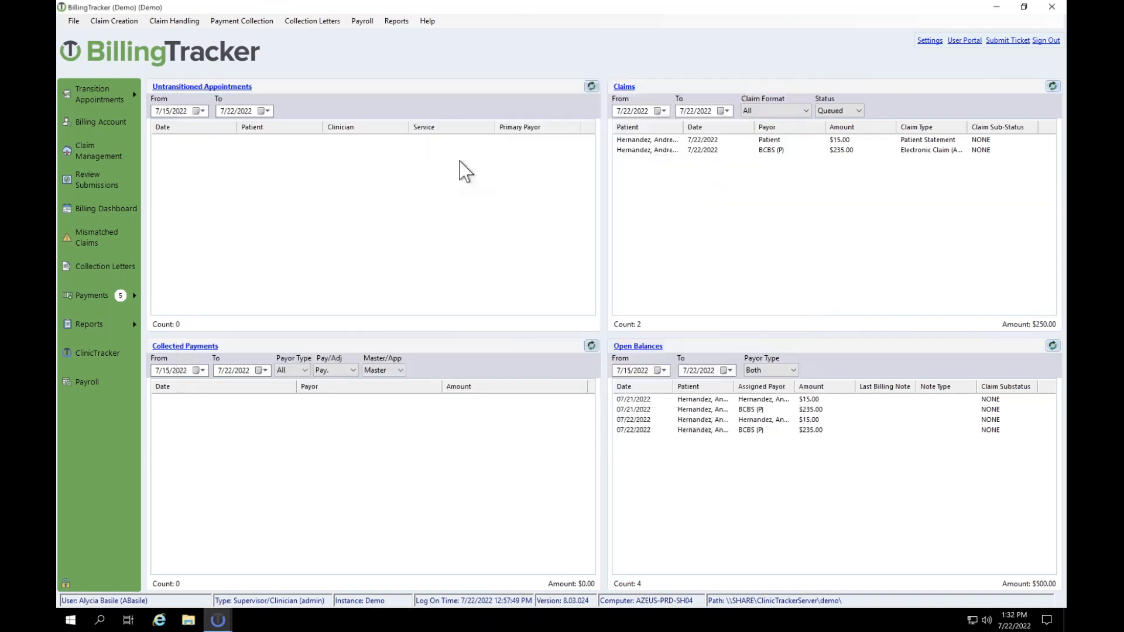
click(78, 294)
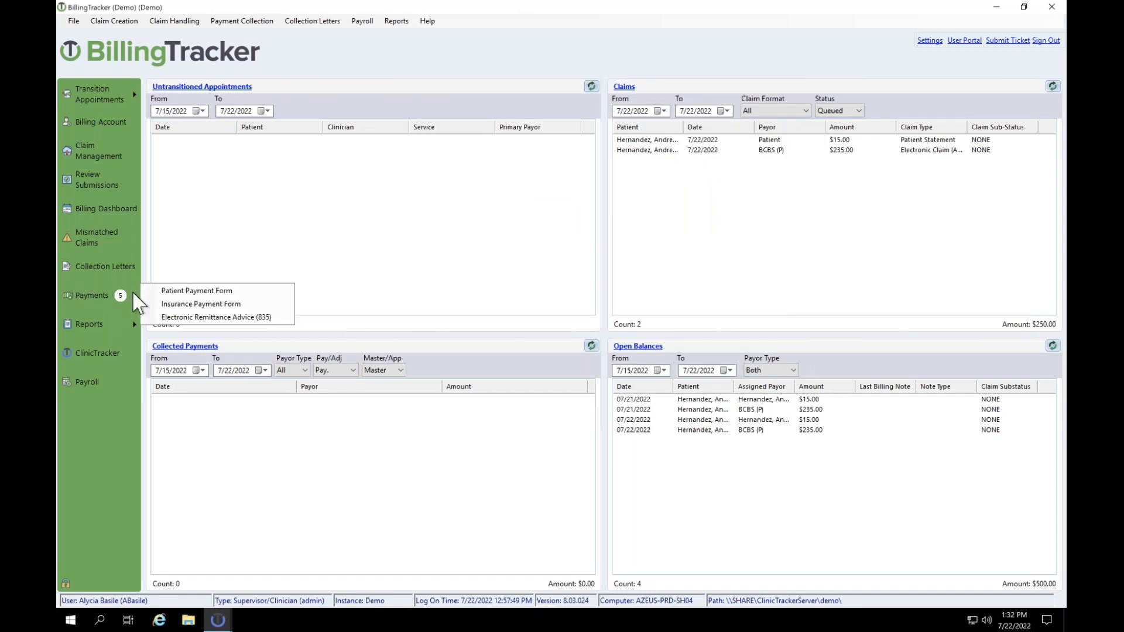
Step: Open Electronic Remittance Advice (835) and load the unapplied BCBS entries ($107.12 paid, $52.88 denied)
click(184, 317)
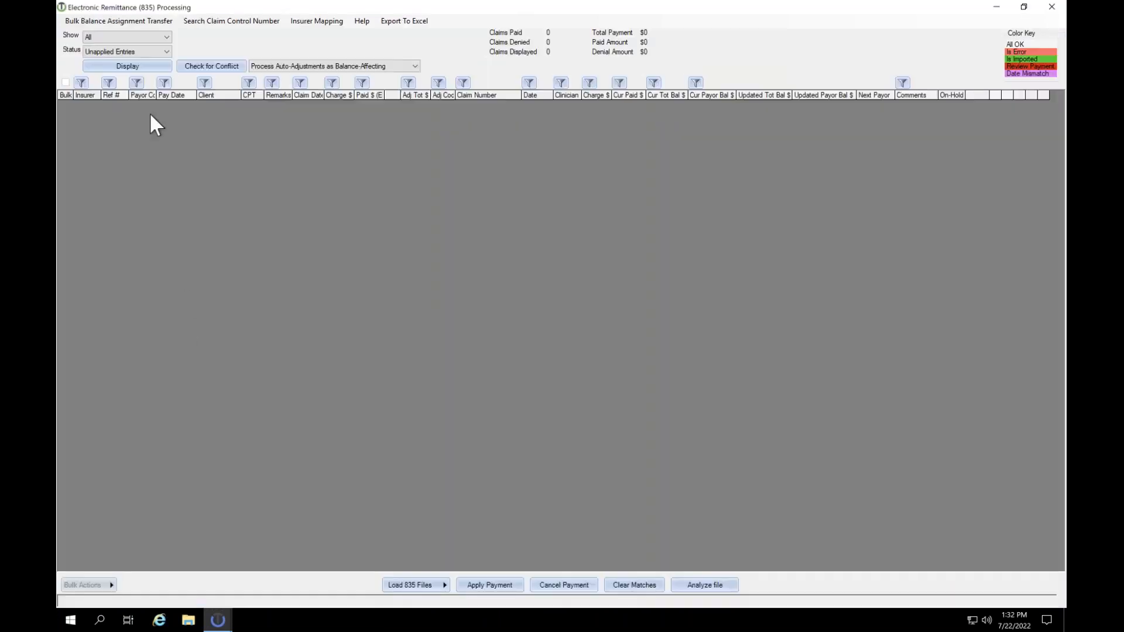
click(146, 68)
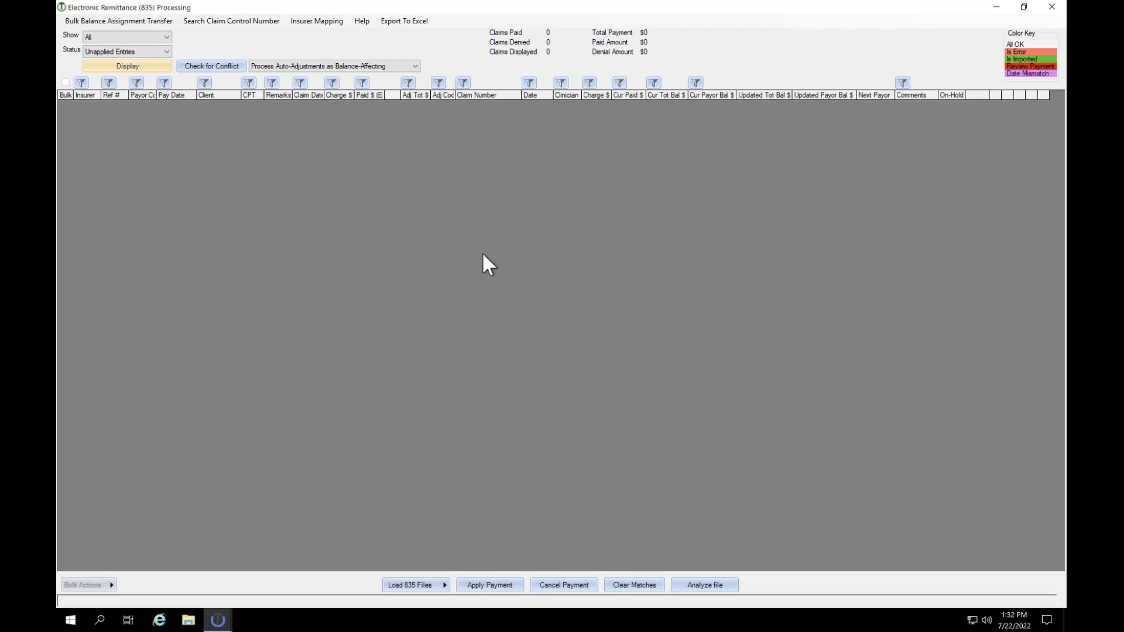
click(155, 68)
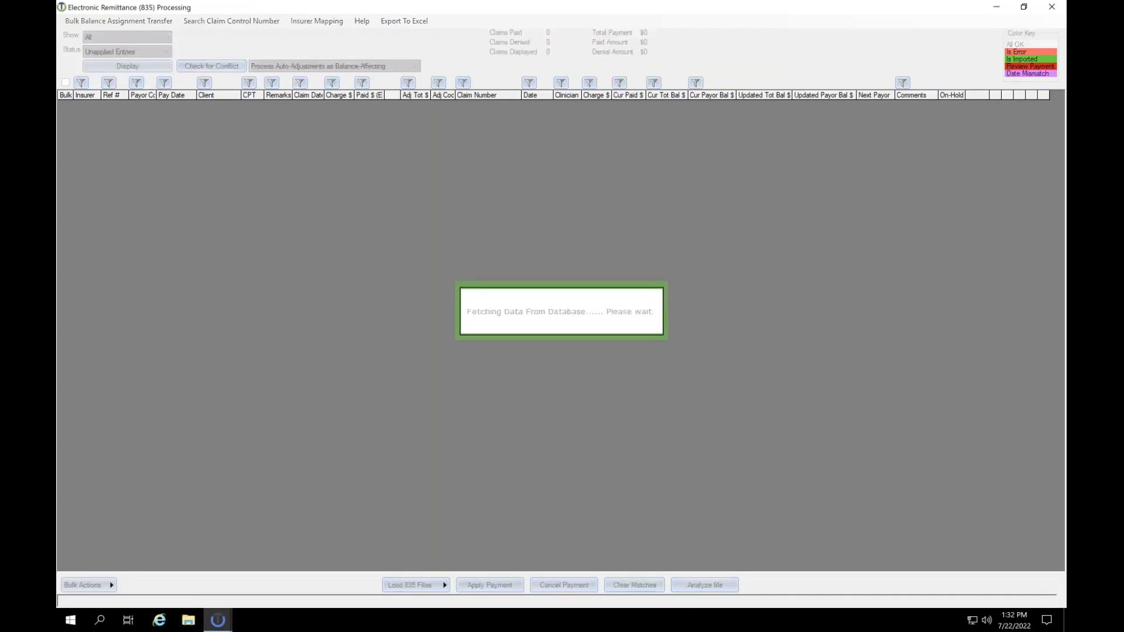
click(237, 105)
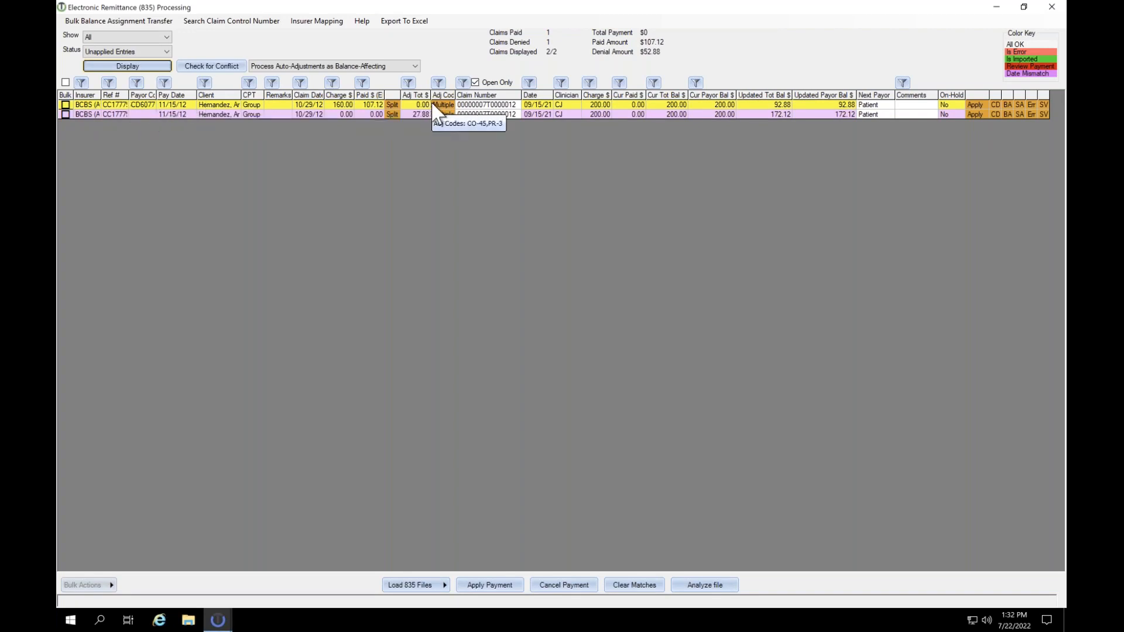
right_click(469, 105)
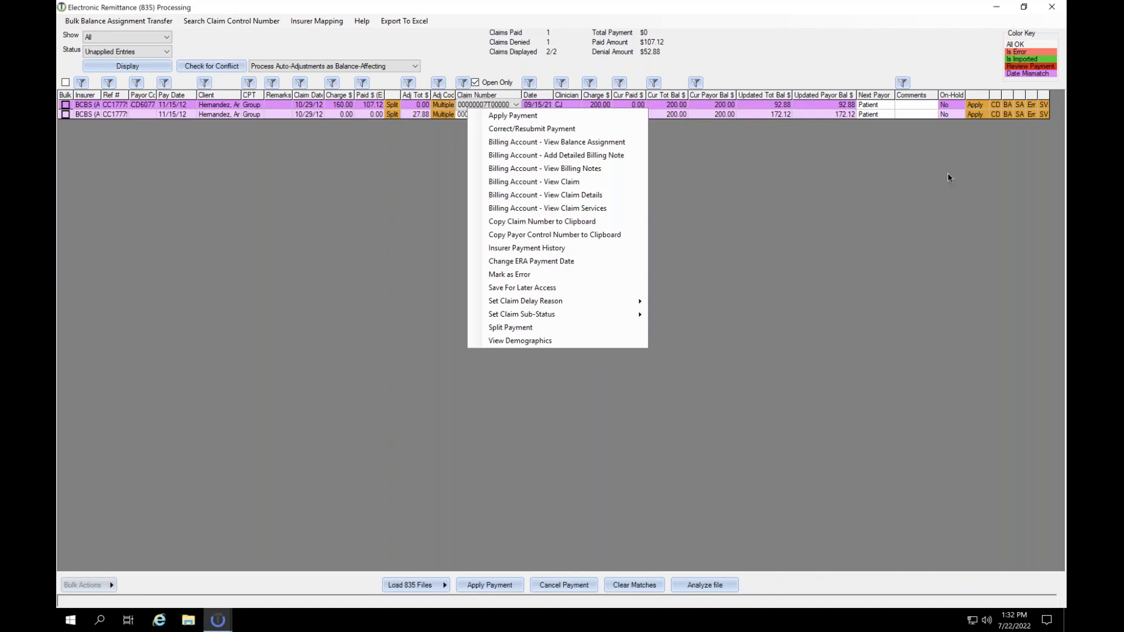
Step: Apply the denied BCBS entry's payment, then delete that payment record with an explanation
click(987, 161)
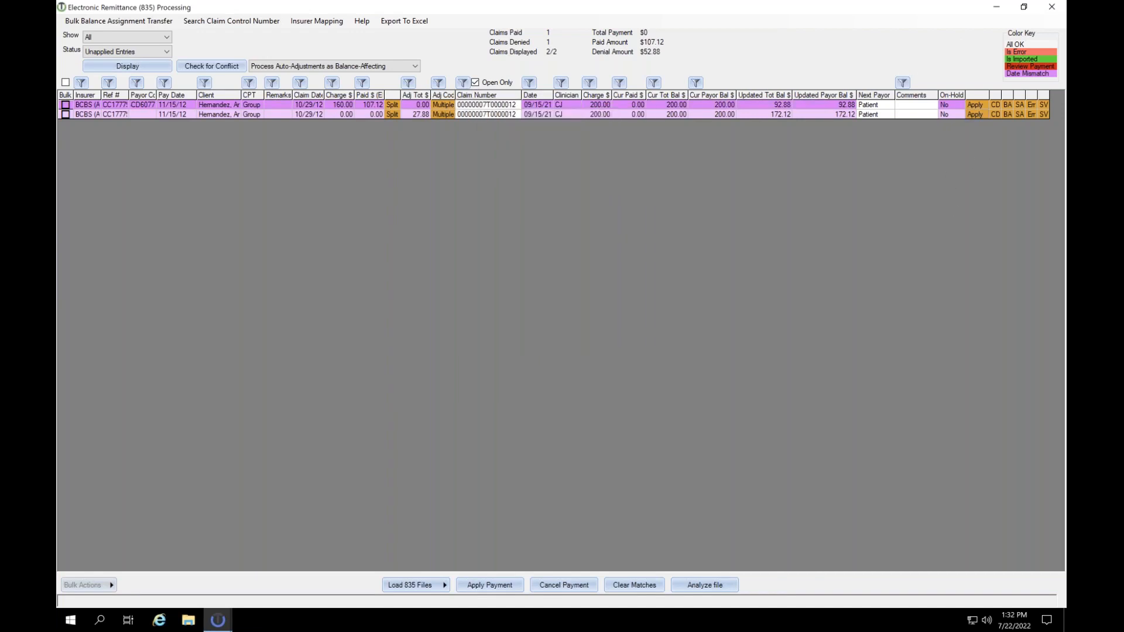
click(975, 114)
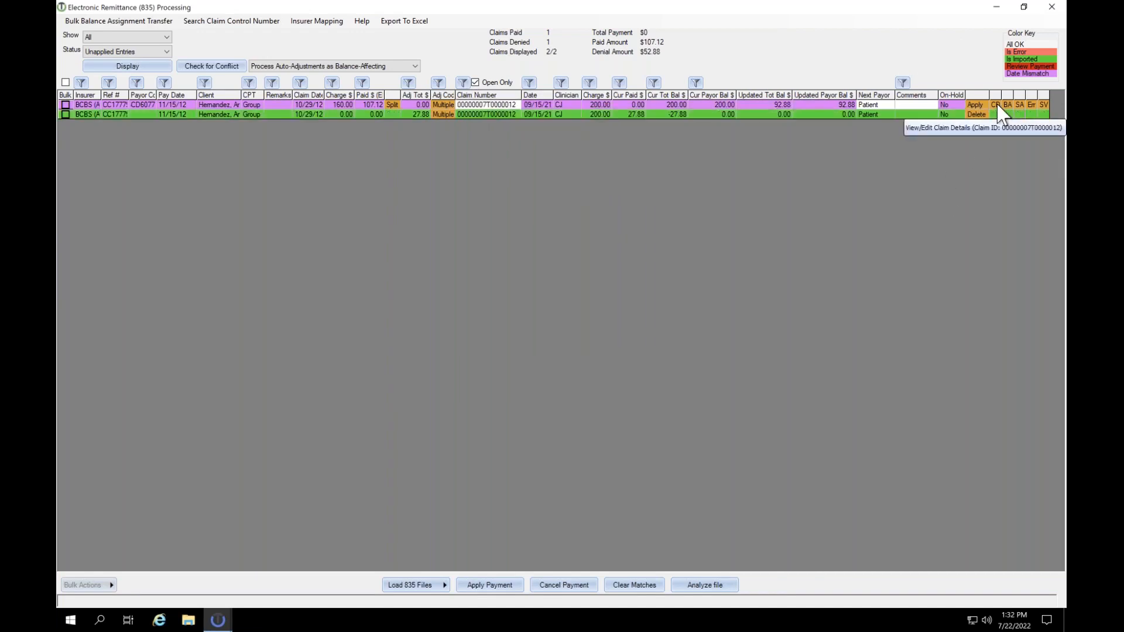
click(975, 115)
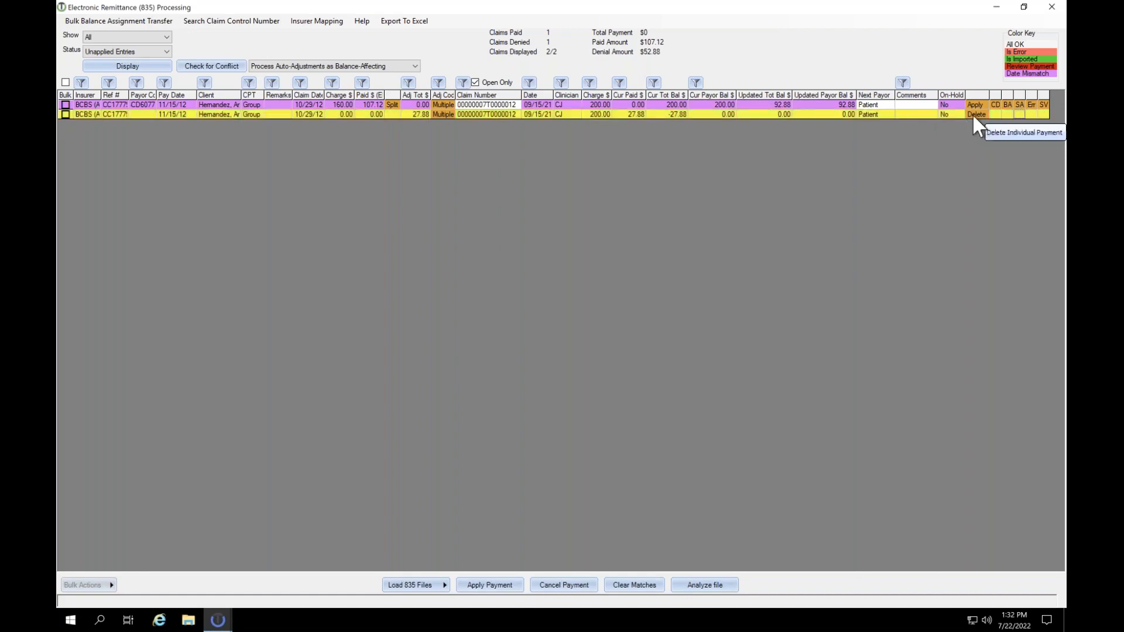
click(972, 114)
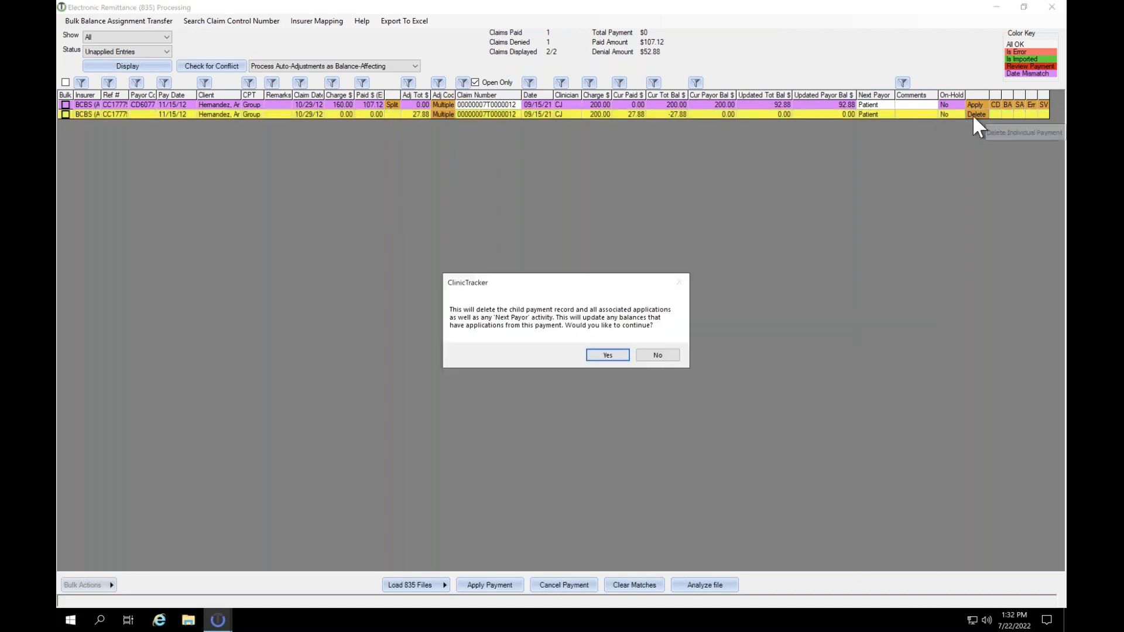
click(614, 358)
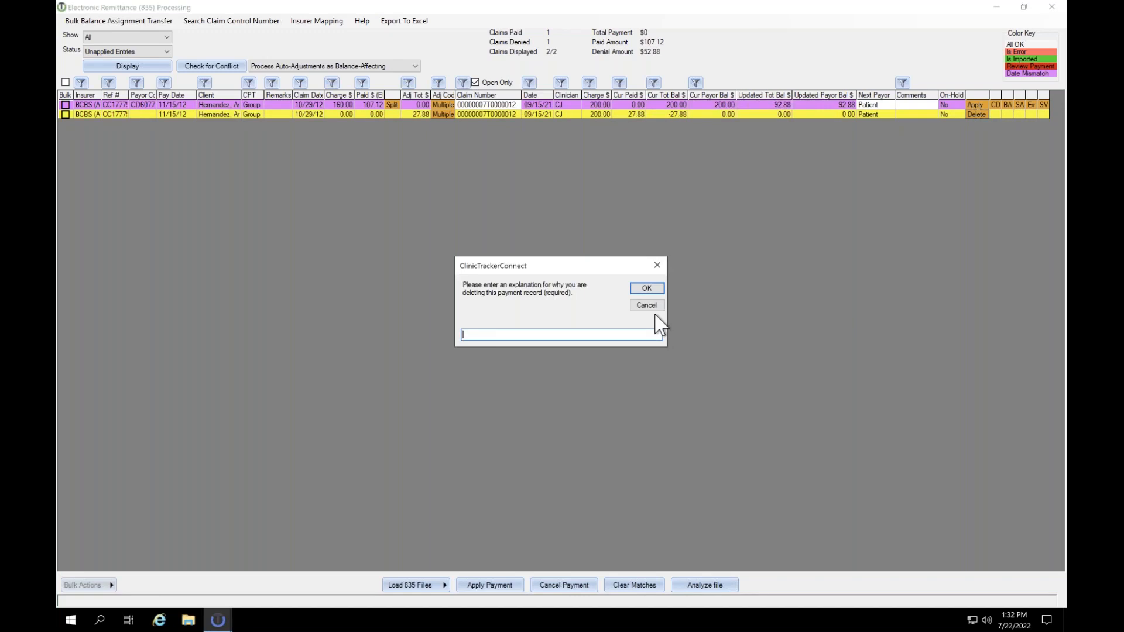
key(Return)
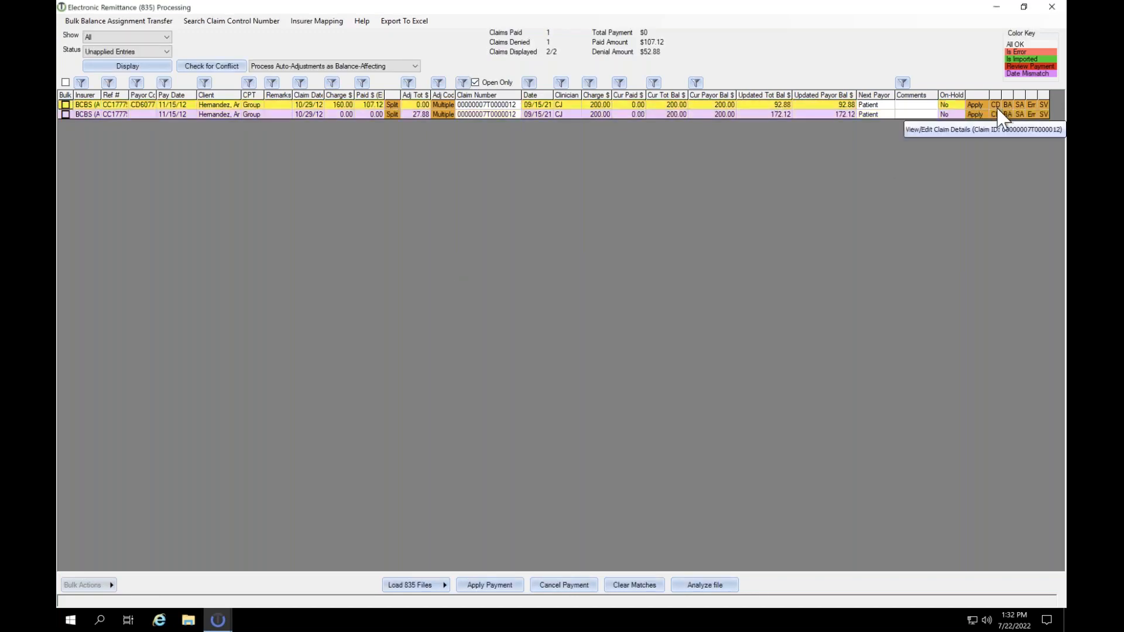
click(998, 114)
click(999, 114)
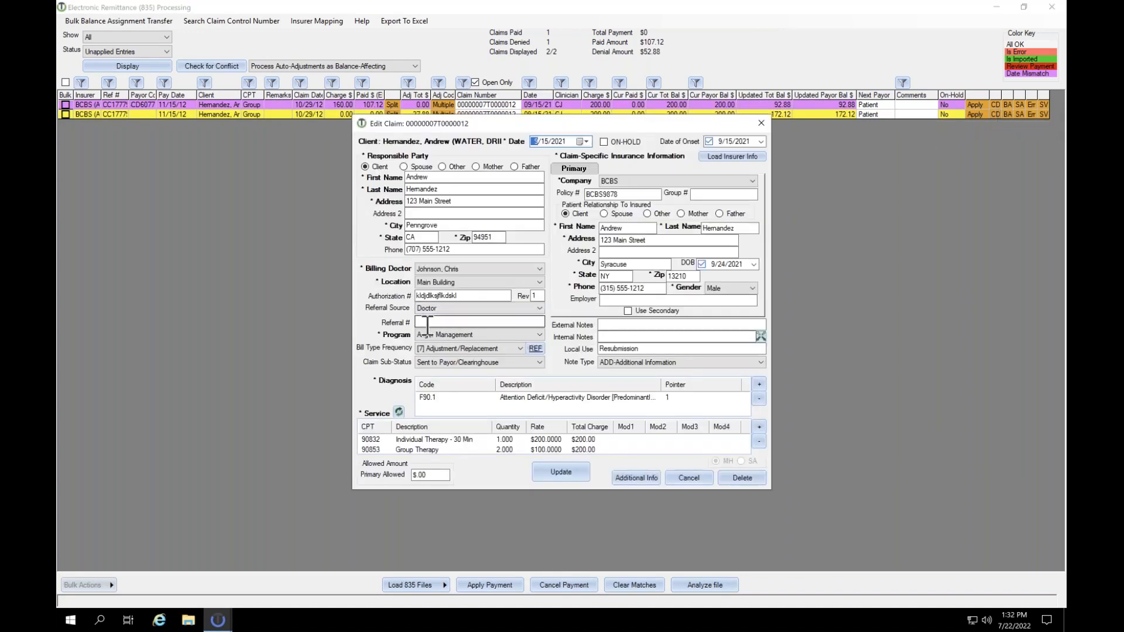
drag(464, 294, 392, 293)
text(12345)
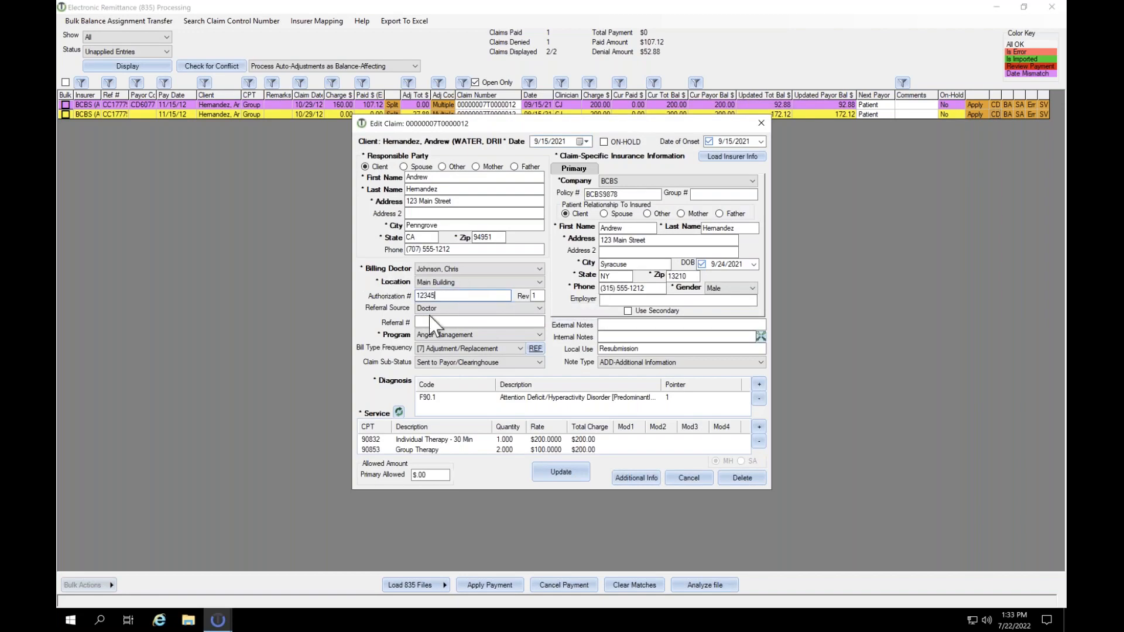
click(577, 476)
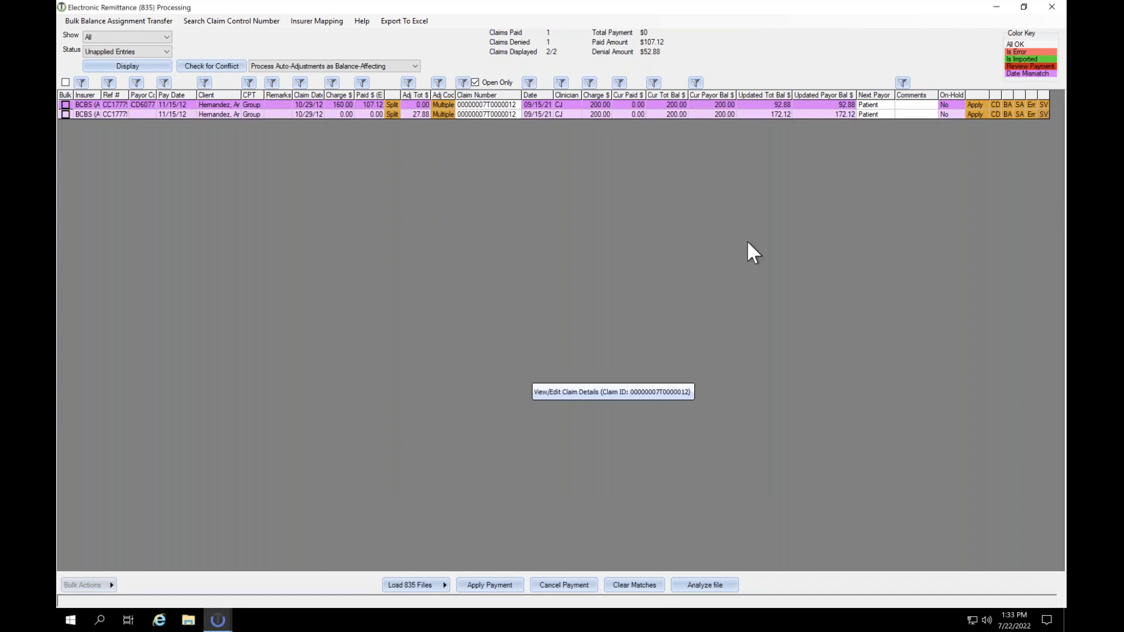
click(65, 105)
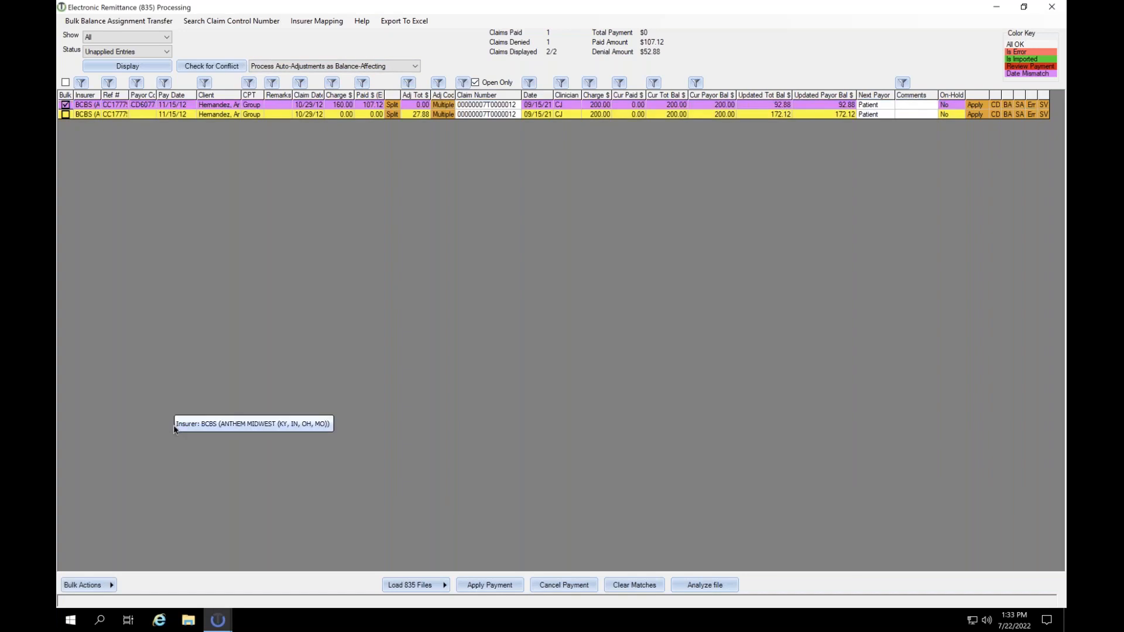
click(110, 586)
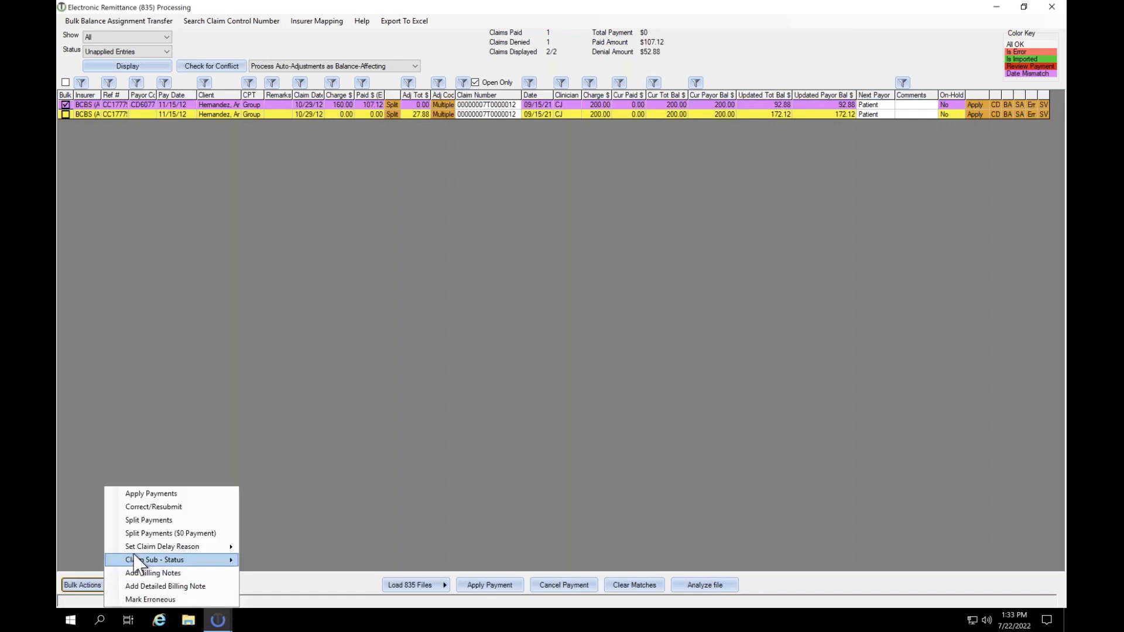
Step: Correct/resubmit the first remittance line, then view its claim in the client's billing account
click(174, 508)
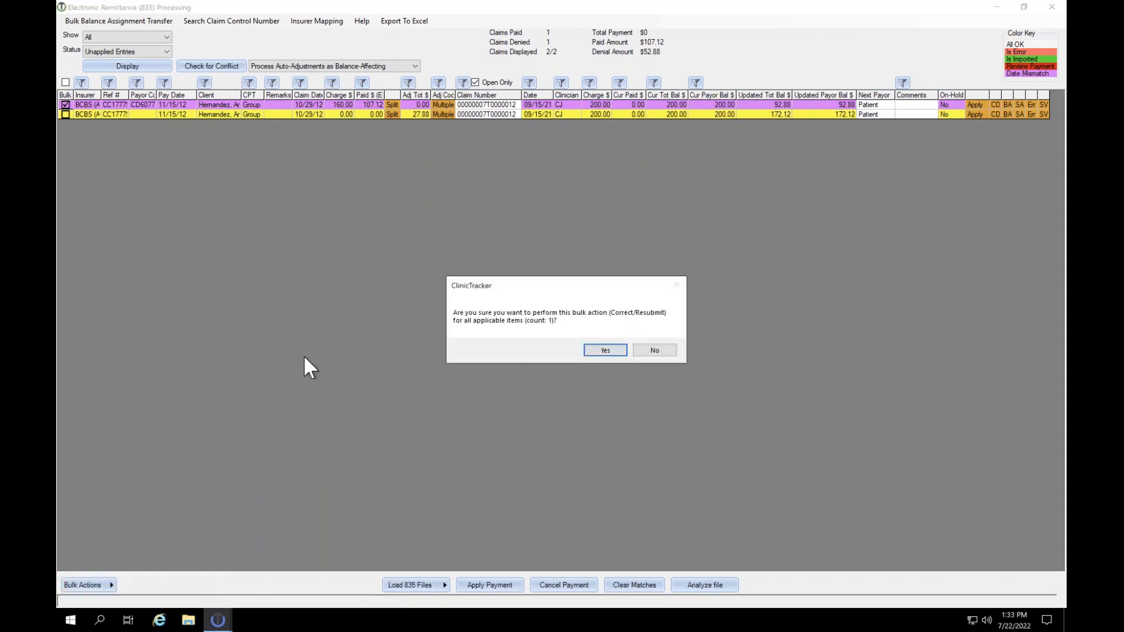
click(611, 351)
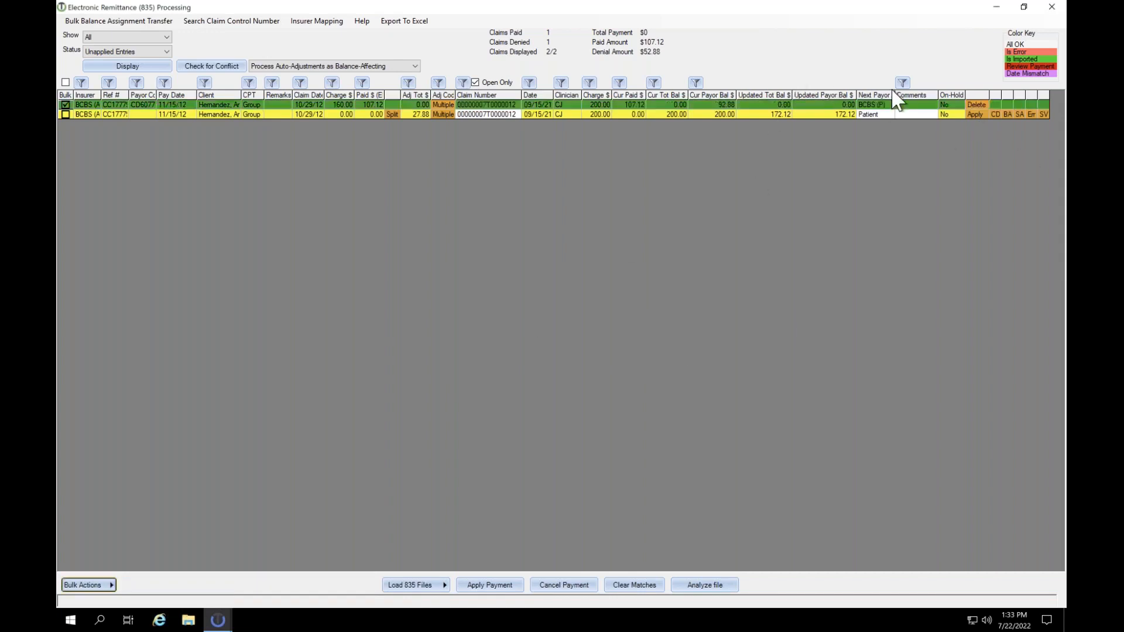
click(488, 105)
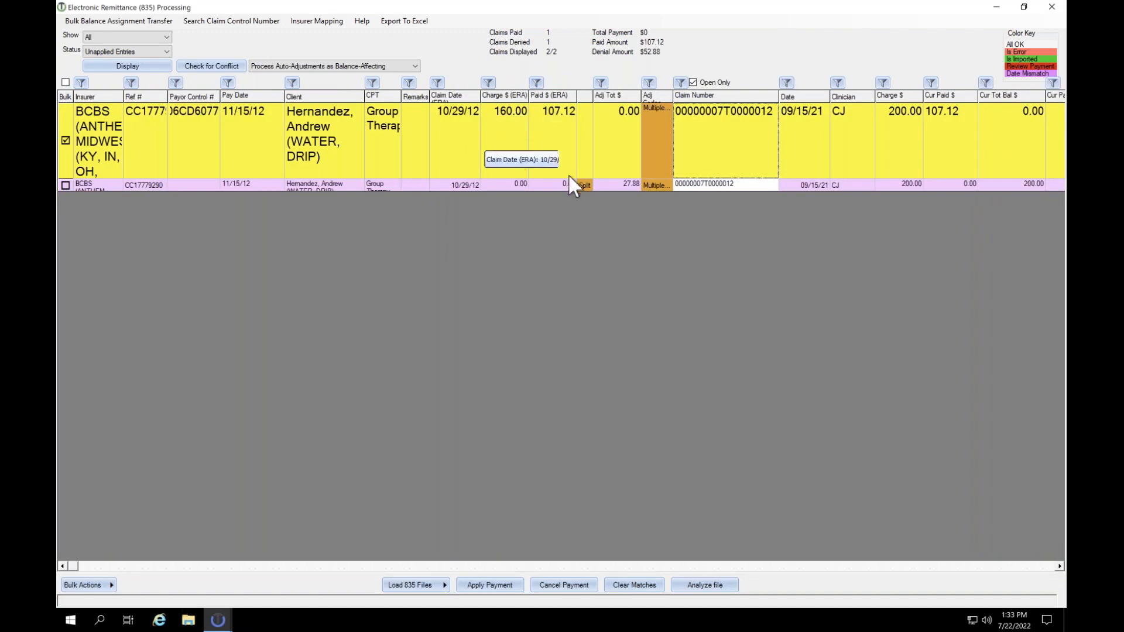
right_click(715, 130)
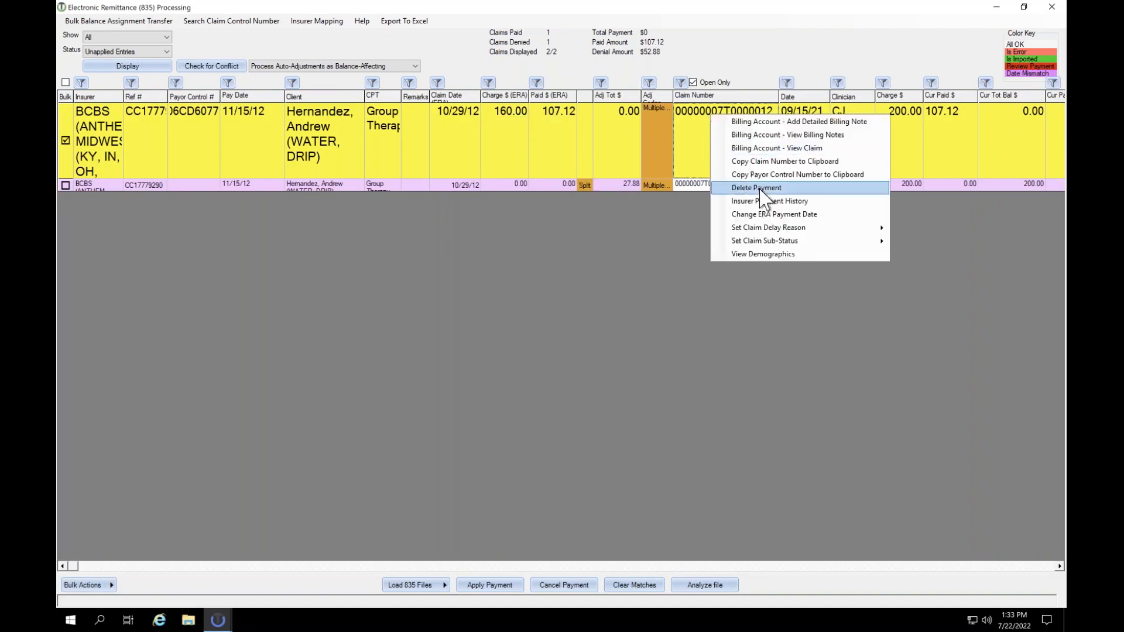
click(793, 149)
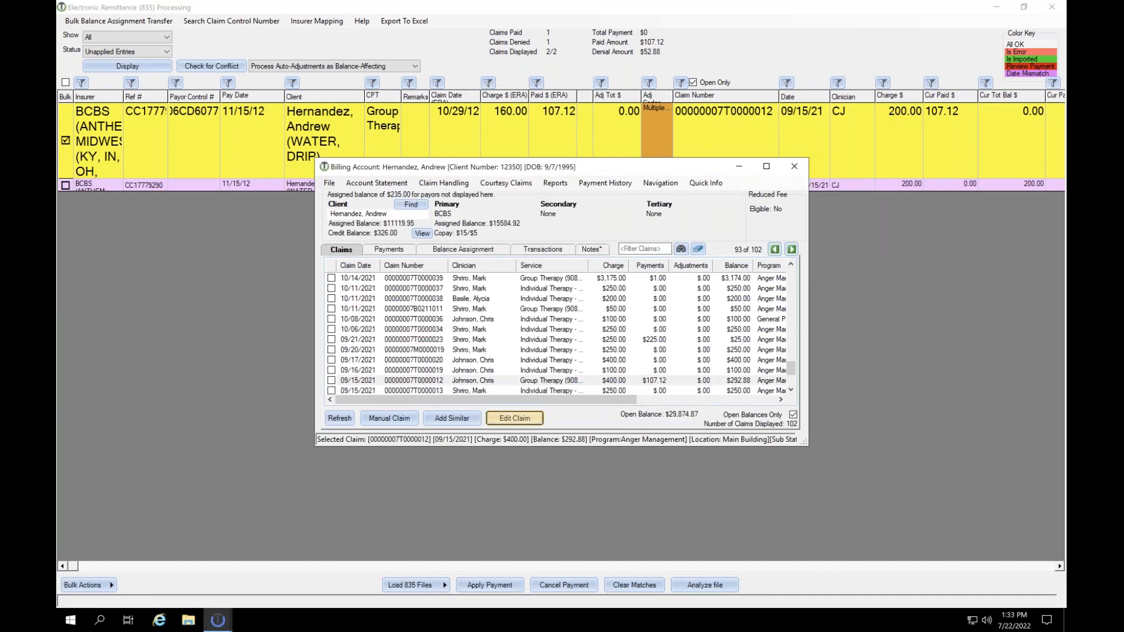
click(514, 418)
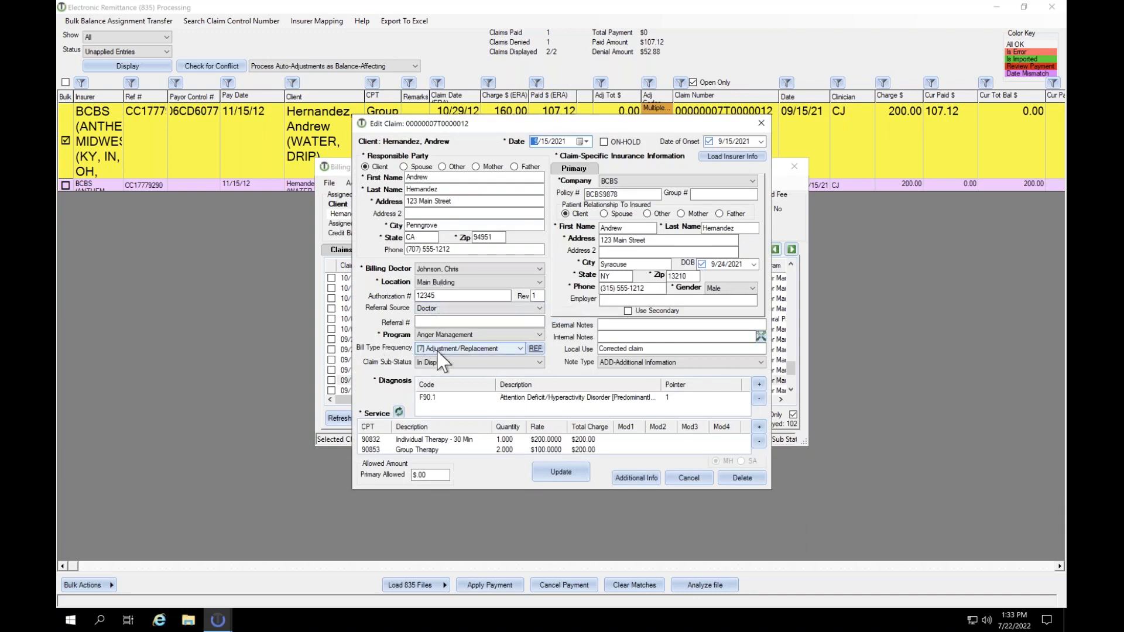
click(534, 348)
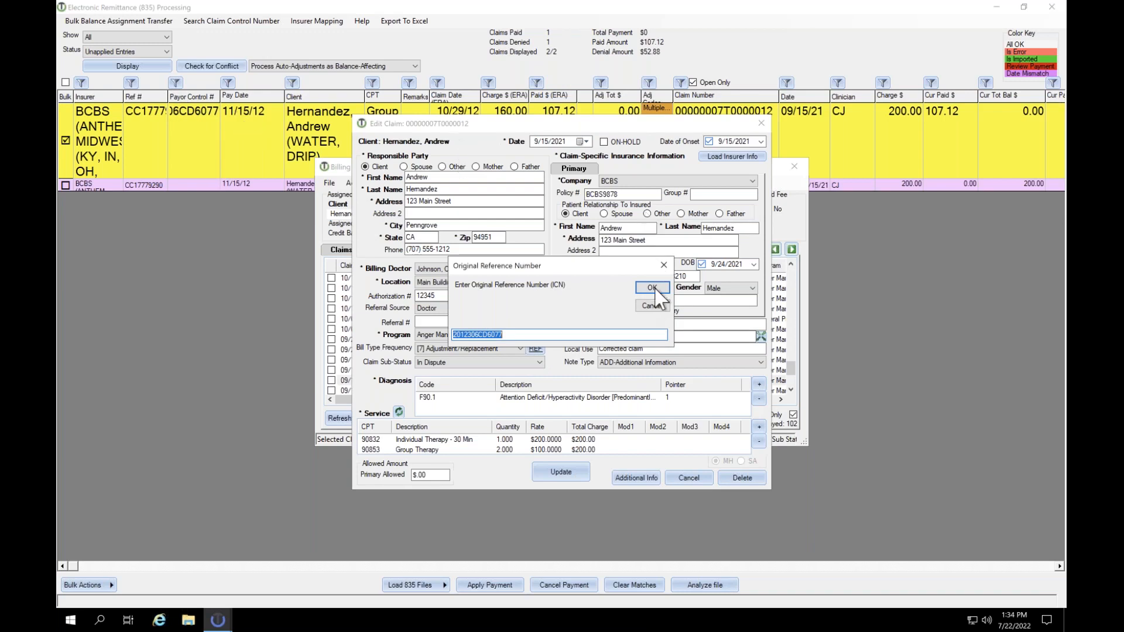
click(666, 266)
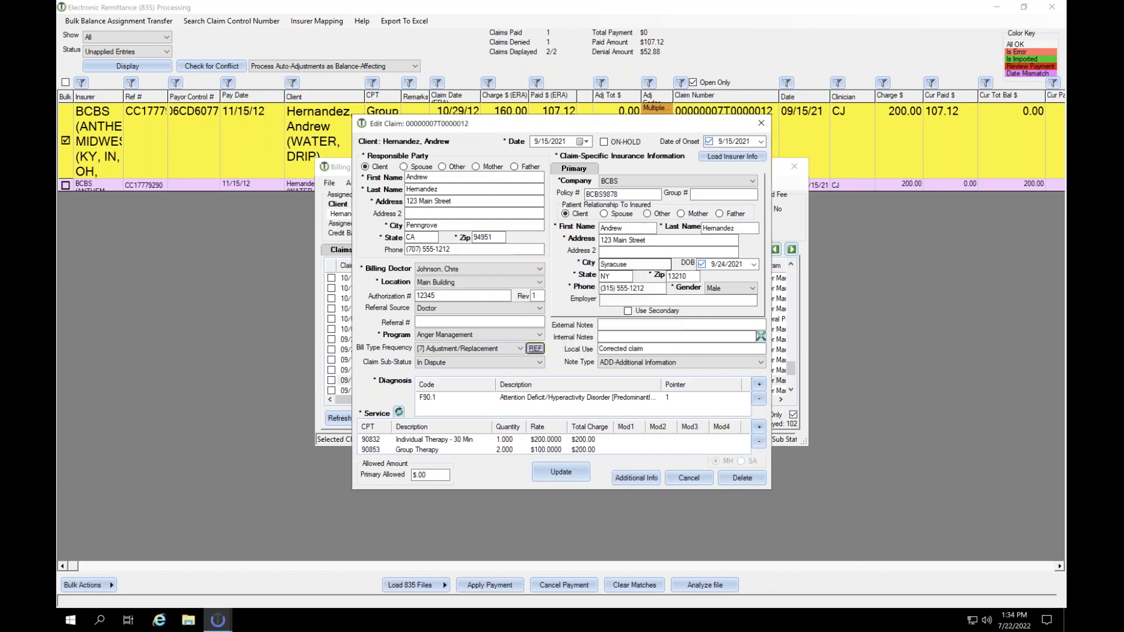
click(645, 480)
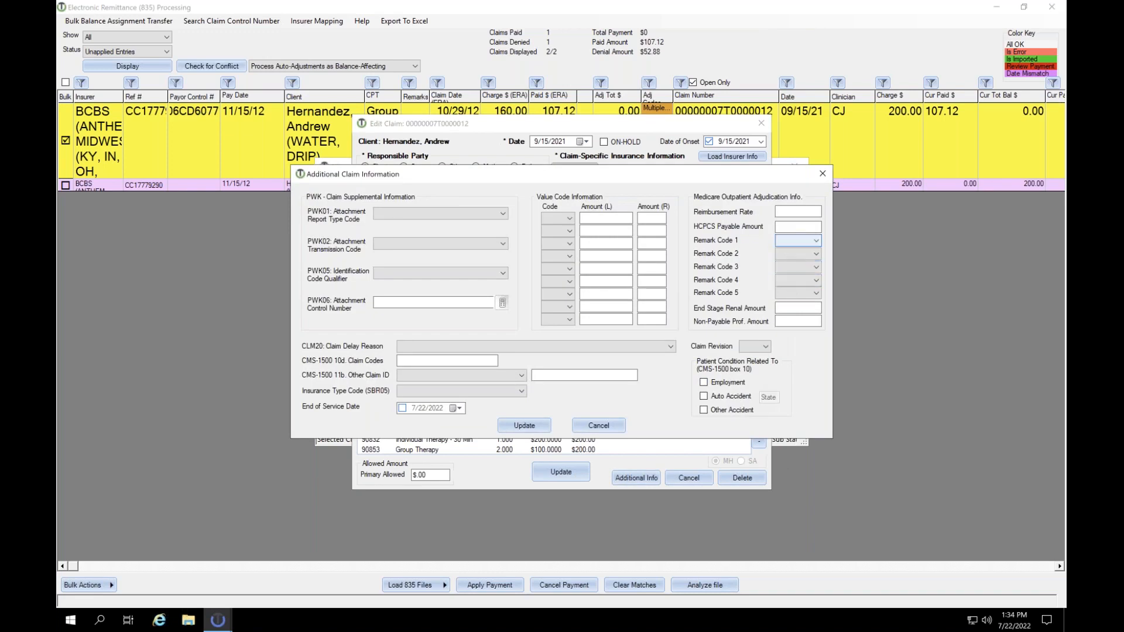
Step: Confirm the corrected claim is queued as electronic transaction 418 for $292.88, then close the account and ERA windows
click(822, 173)
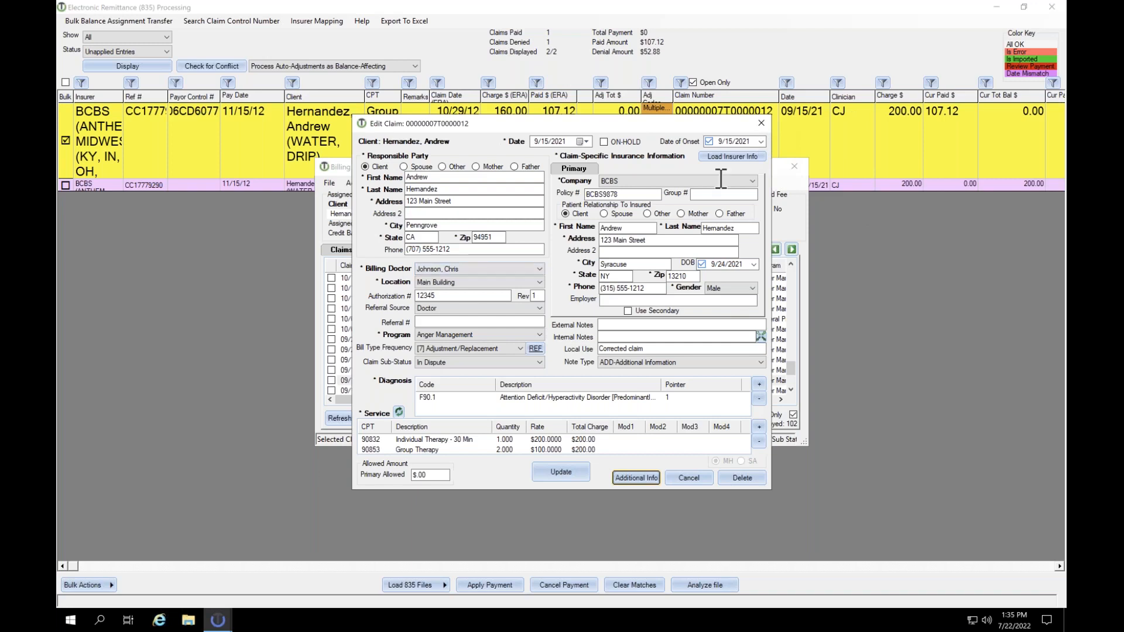
key(Escape)
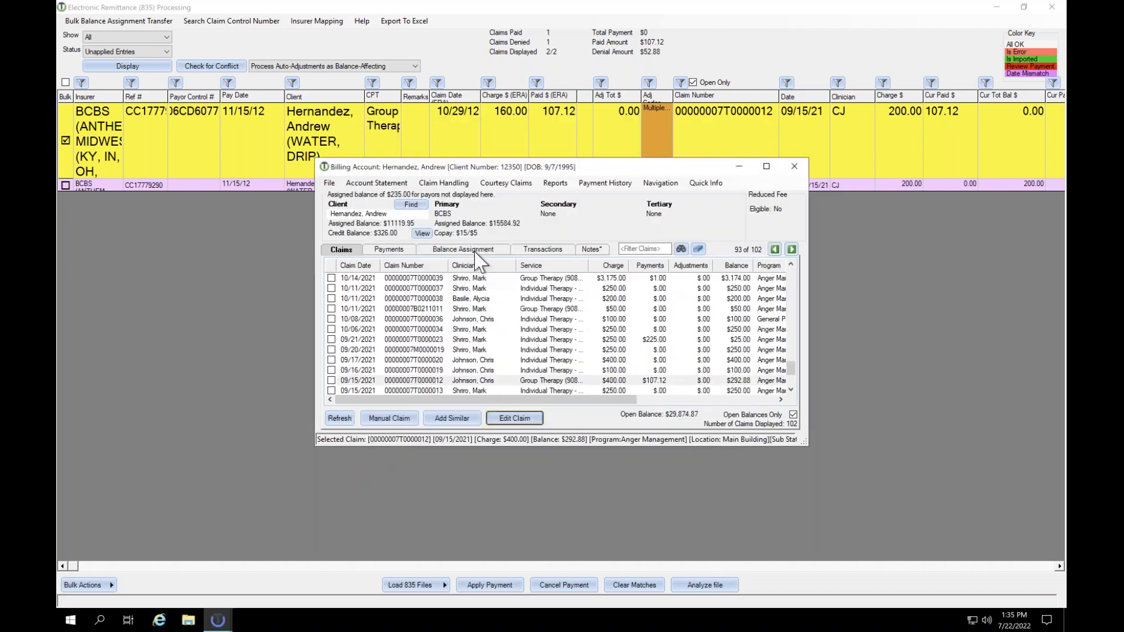
click(541, 249)
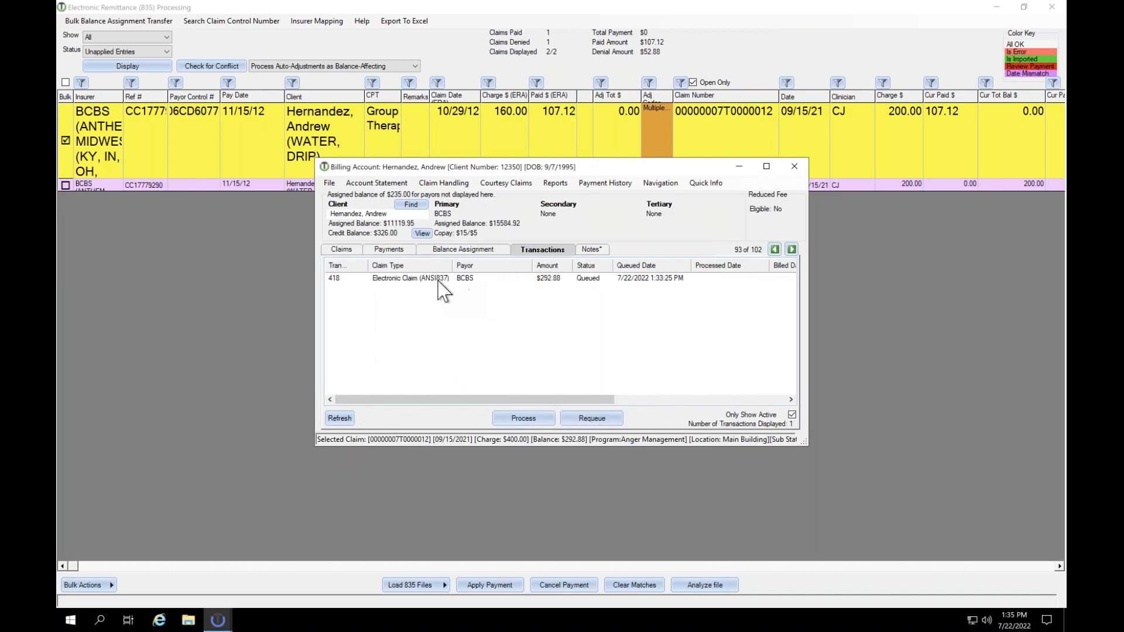
click(374, 279)
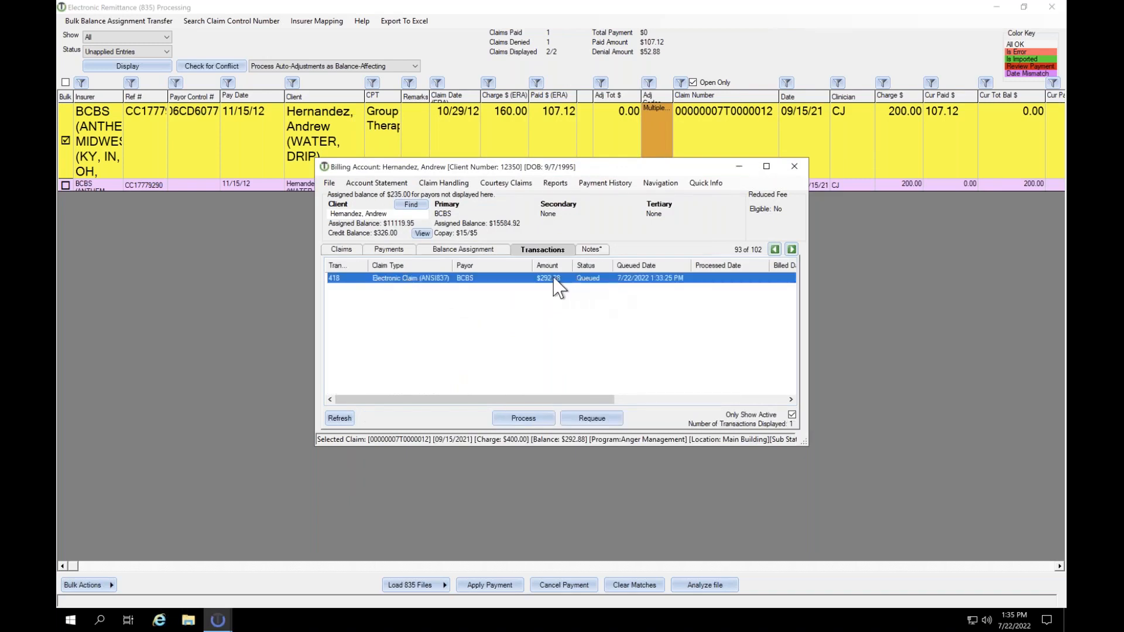
click(794, 167)
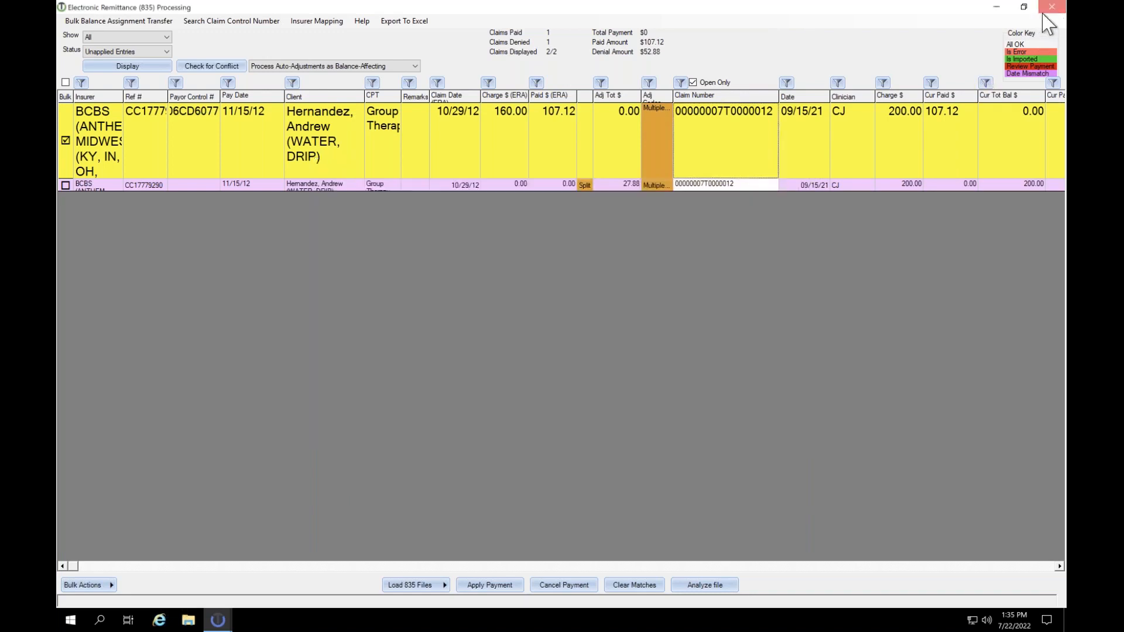
click(1051, 7)
click(90, 149)
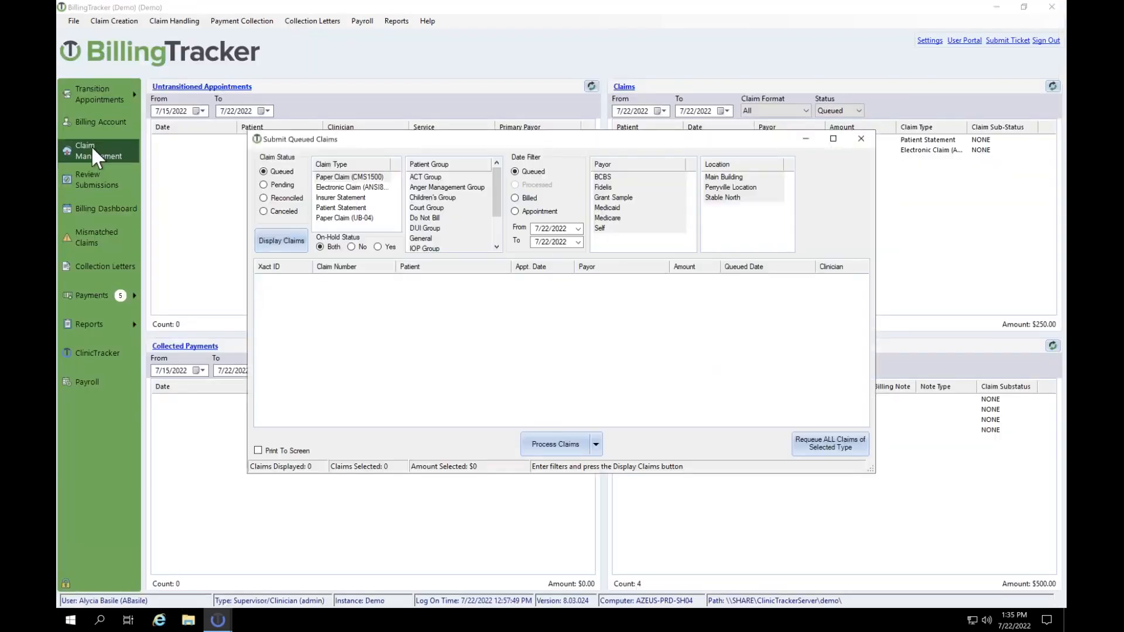
Step: List queued Electronic Trizetto-P claims, select the $292.88 claim, and close without processing
click(347, 186)
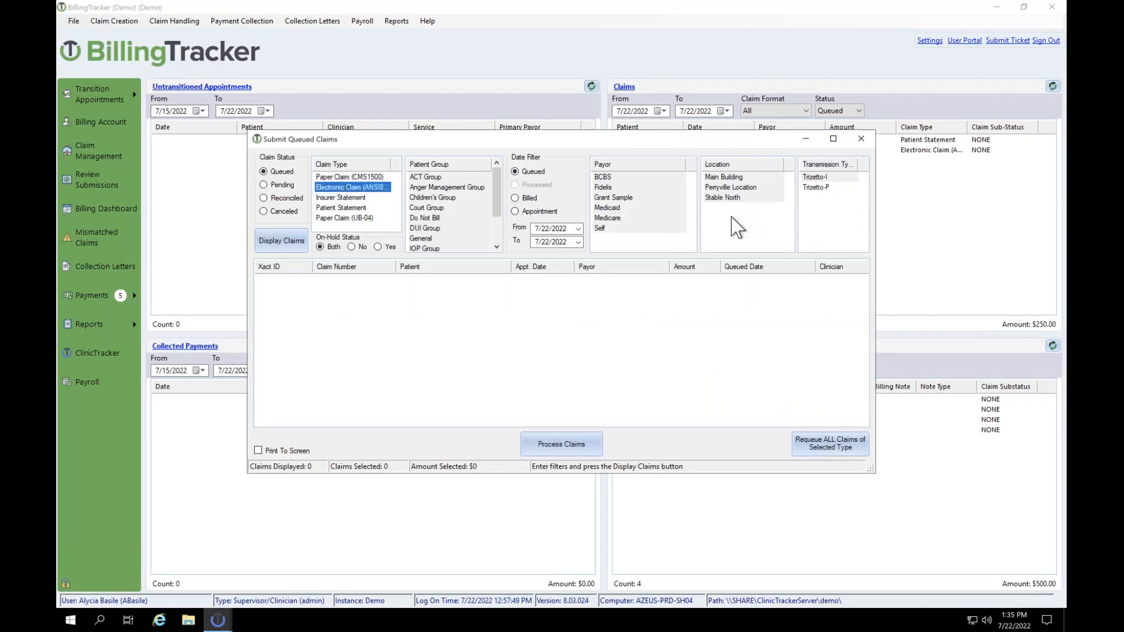
click(819, 188)
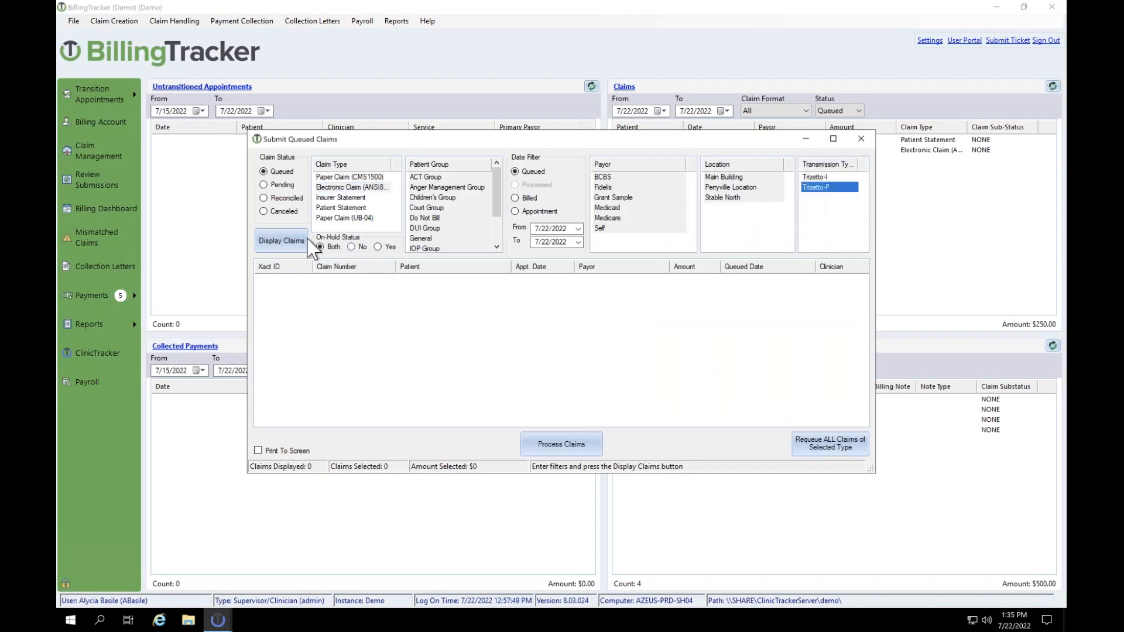
click(281, 241)
click(374, 279)
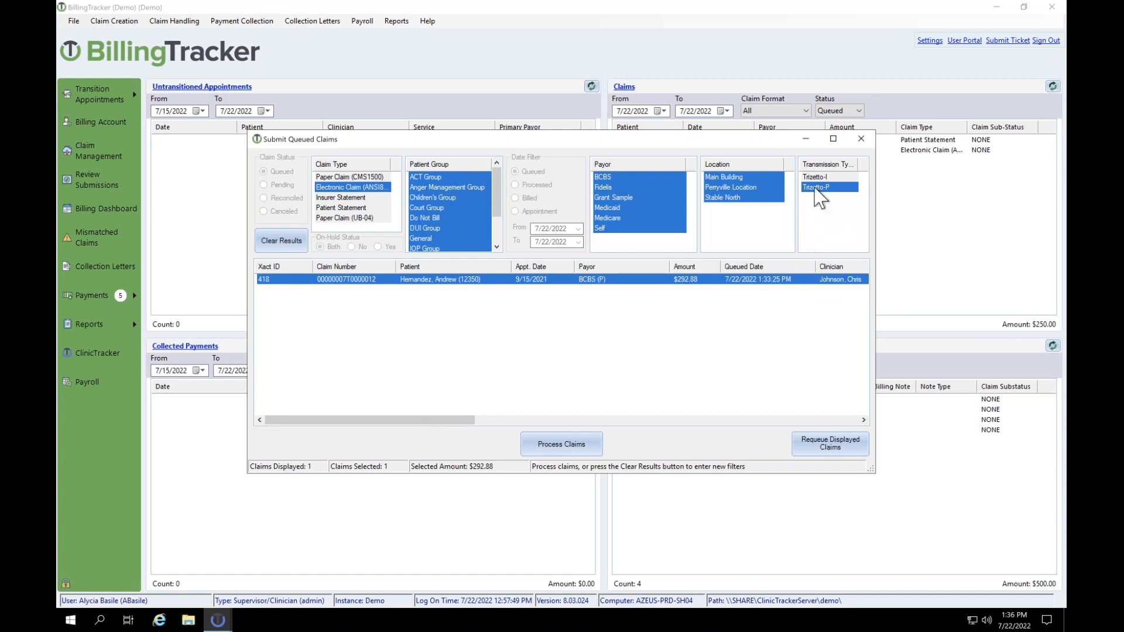
click(861, 141)
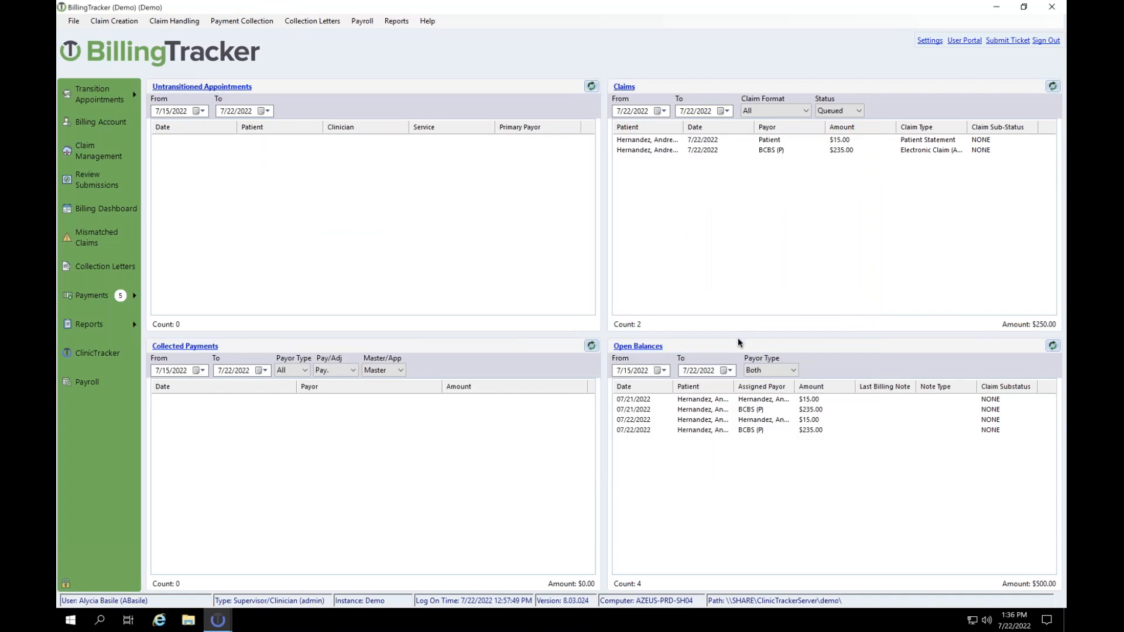
Step: Open the Settings list from the top-right corner of the billing dashboard
click(930, 41)
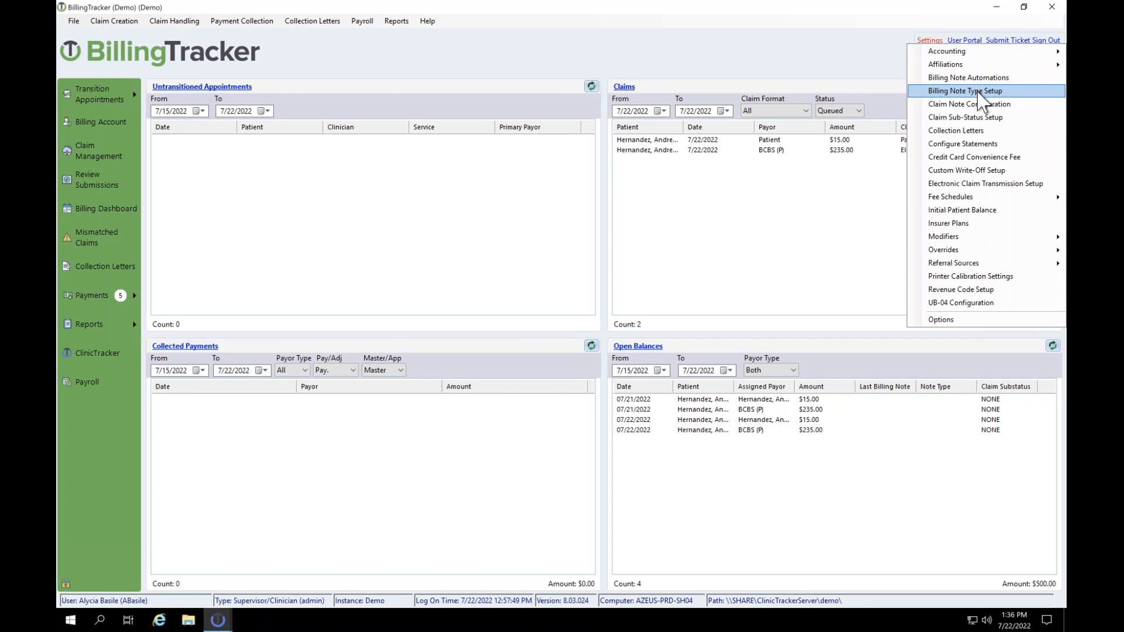
Step: Draft an 'Appealed' billing note type requiring a 15-day follow-up
click(960, 92)
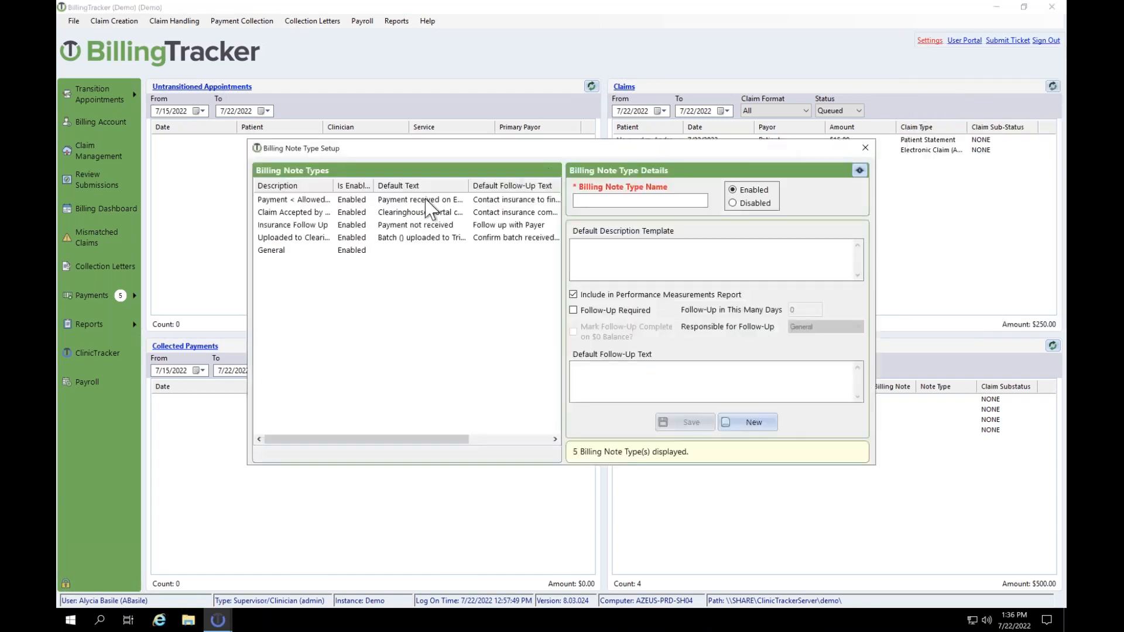
drag(706, 152, 698, 47)
click(597, 97)
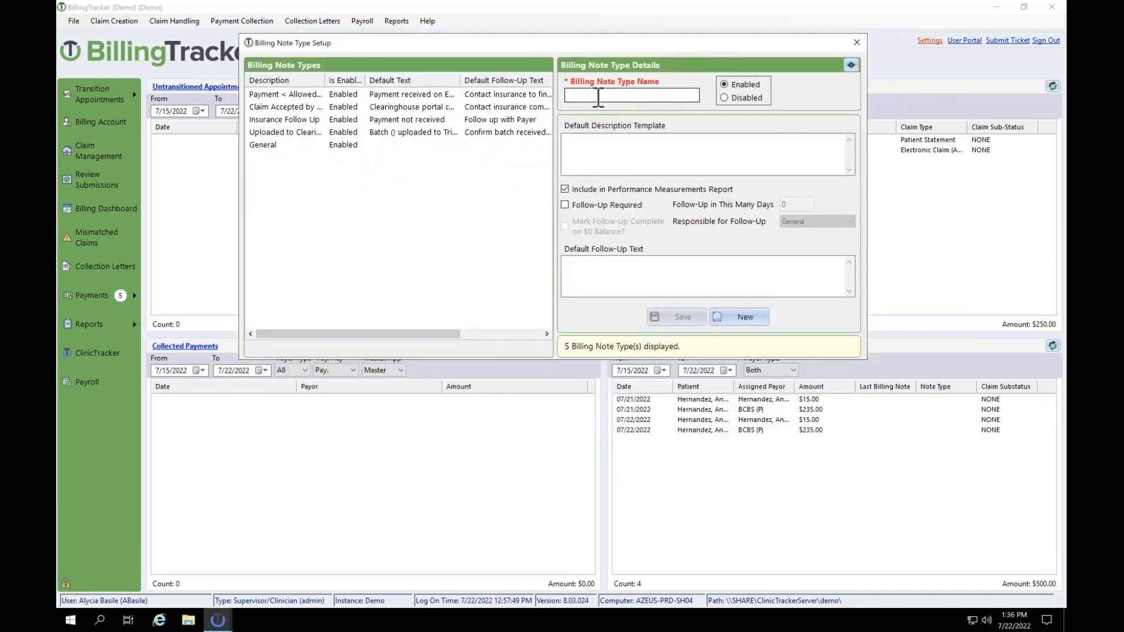
text(Appe)
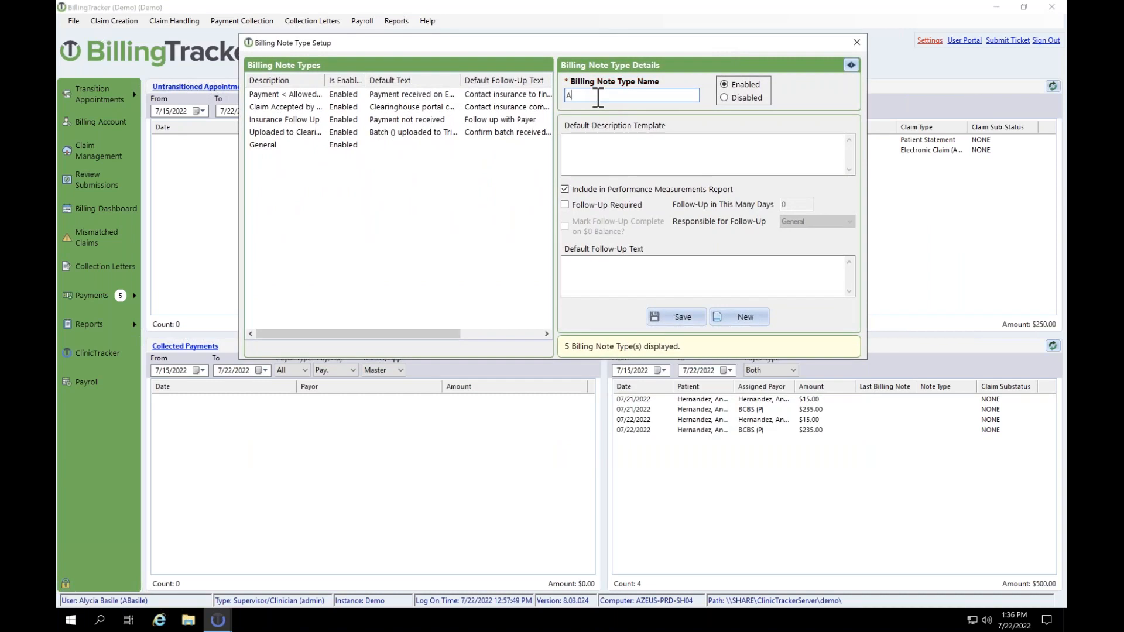
text(d)
click(565, 206)
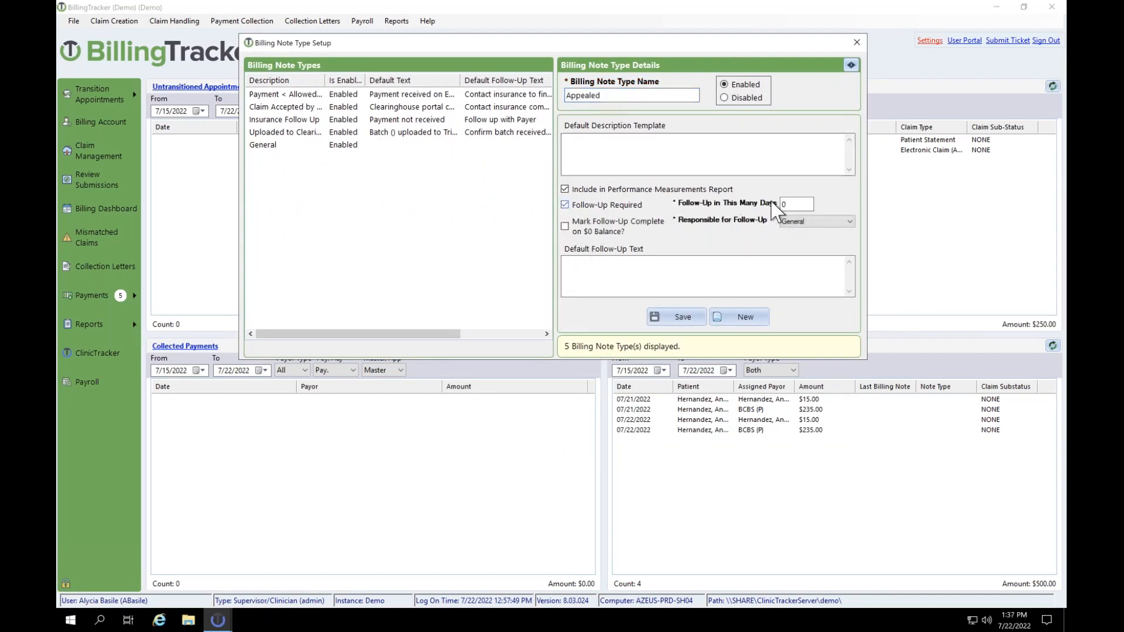
click(793, 205)
text(15)
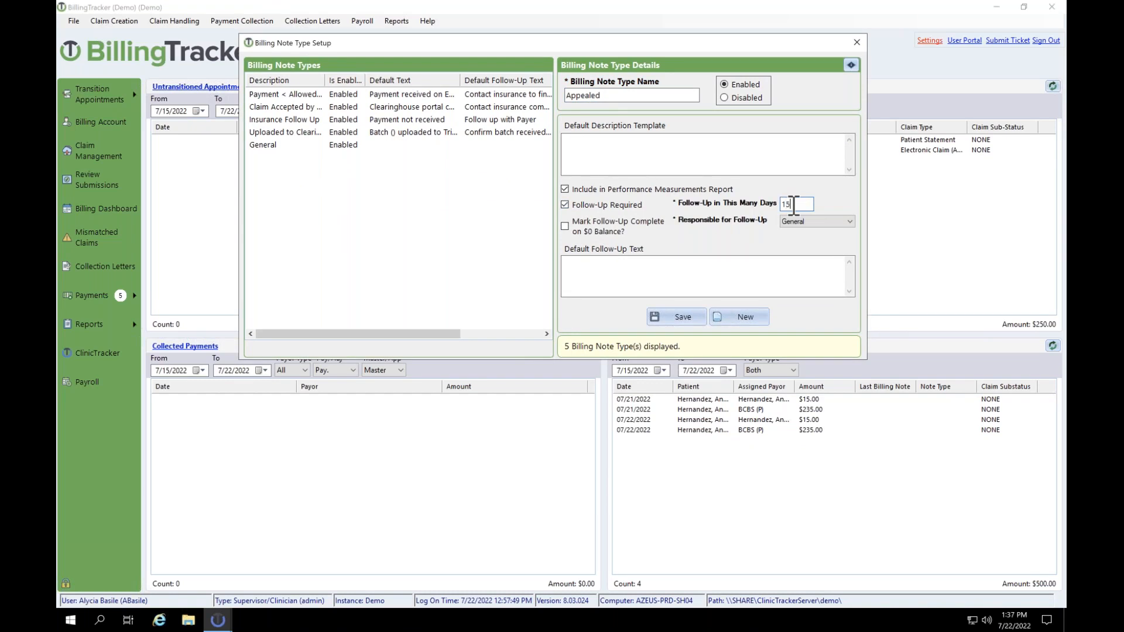
Step: Assign the follow-up to a staff member, then close the setup without saving
click(825, 225)
click(813, 247)
click(657, 275)
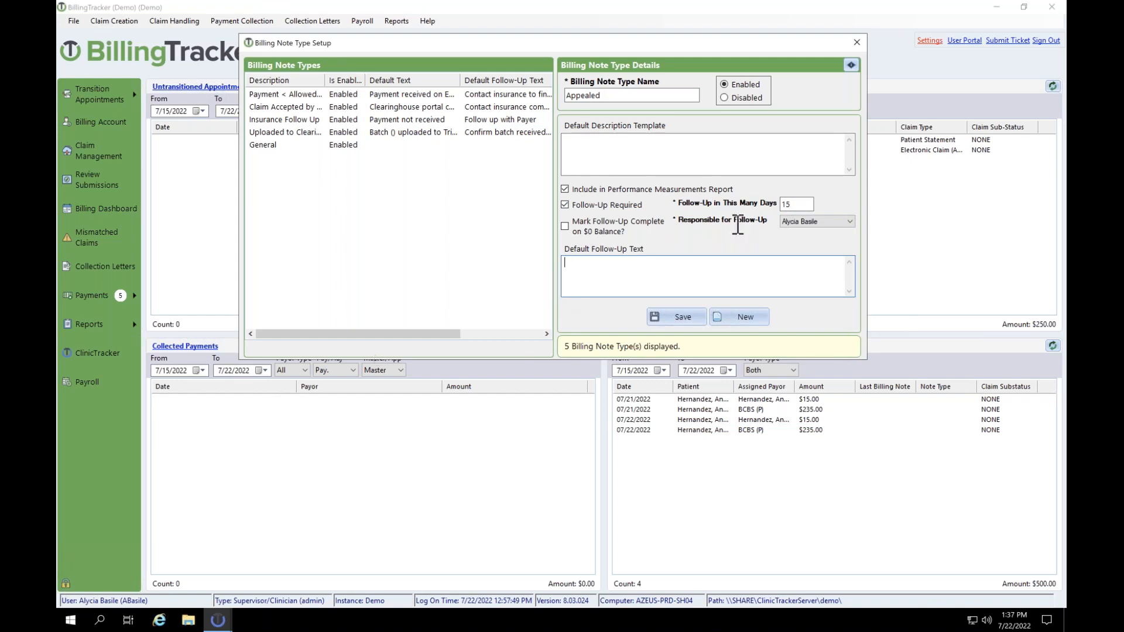
click(856, 43)
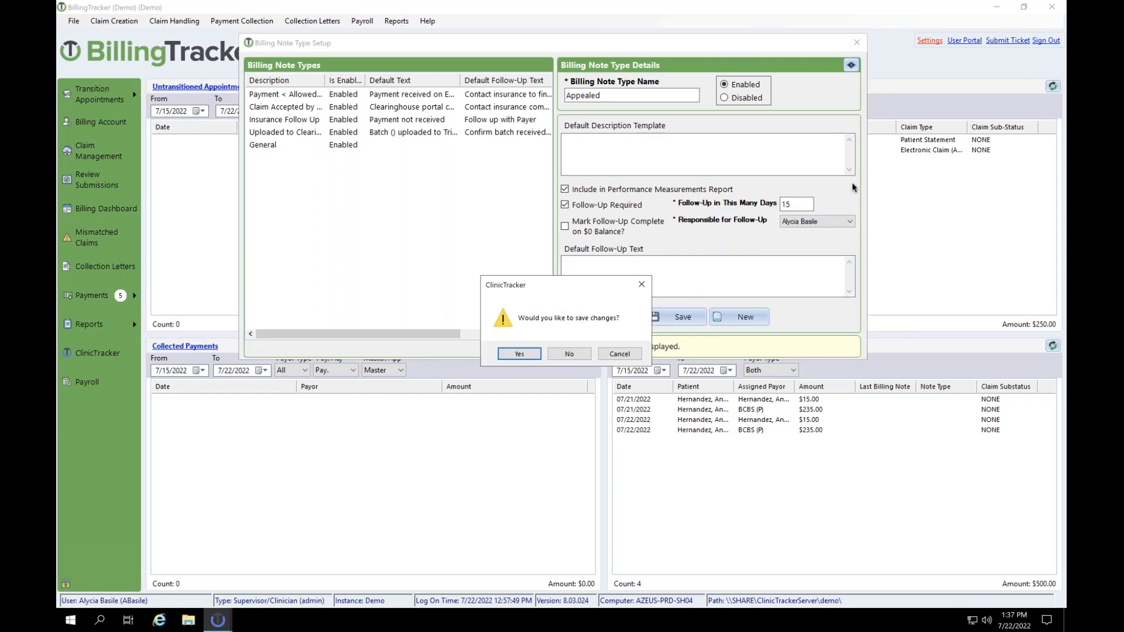
click(568, 353)
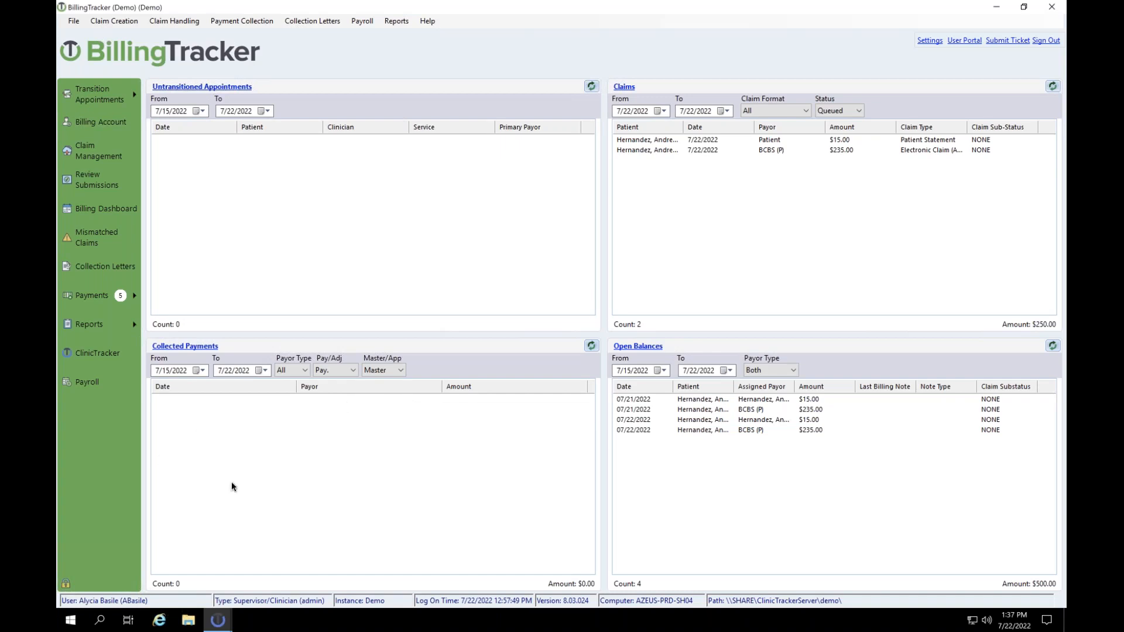
Step: Open the patient's billing account, open and close the latest claim, and view its notes
click(93, 119)
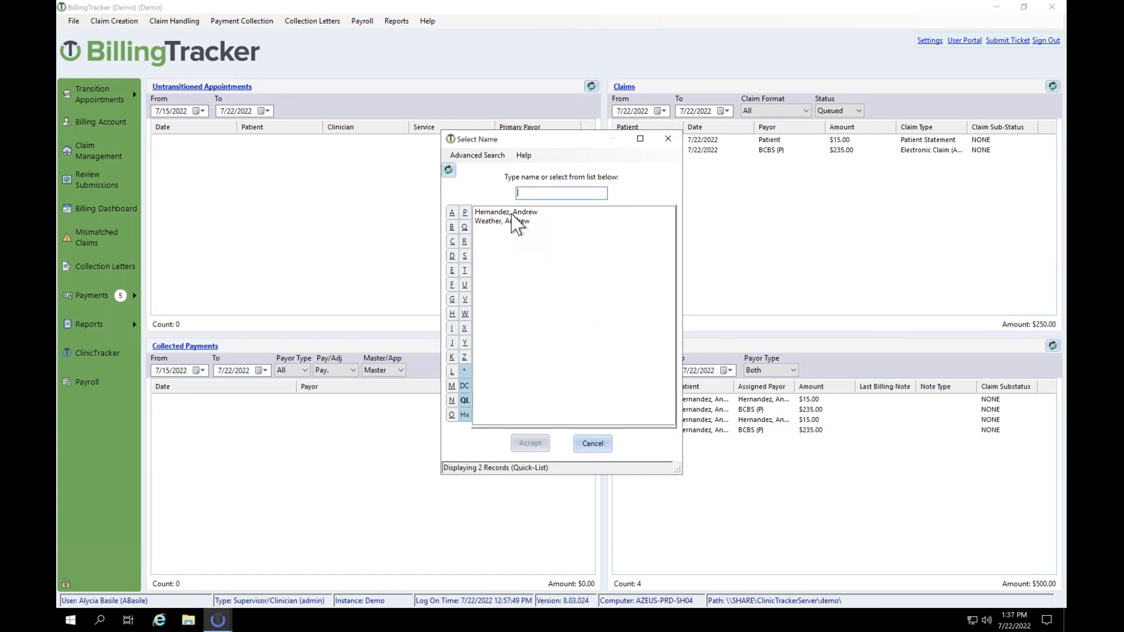
double_click(513, 213)
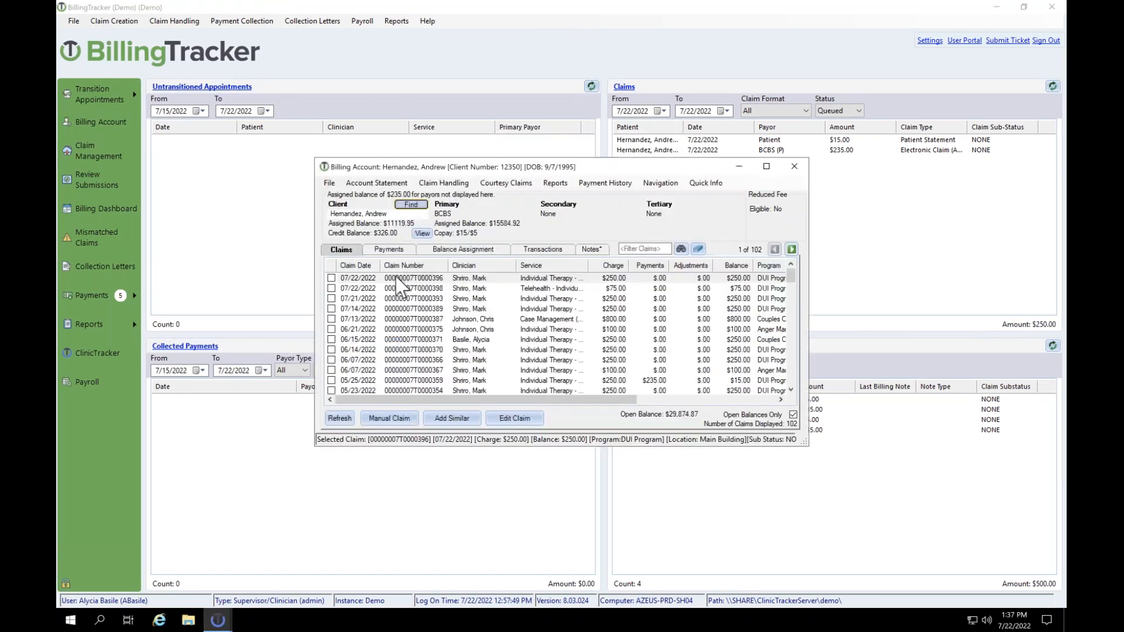
double_click(396, 278)
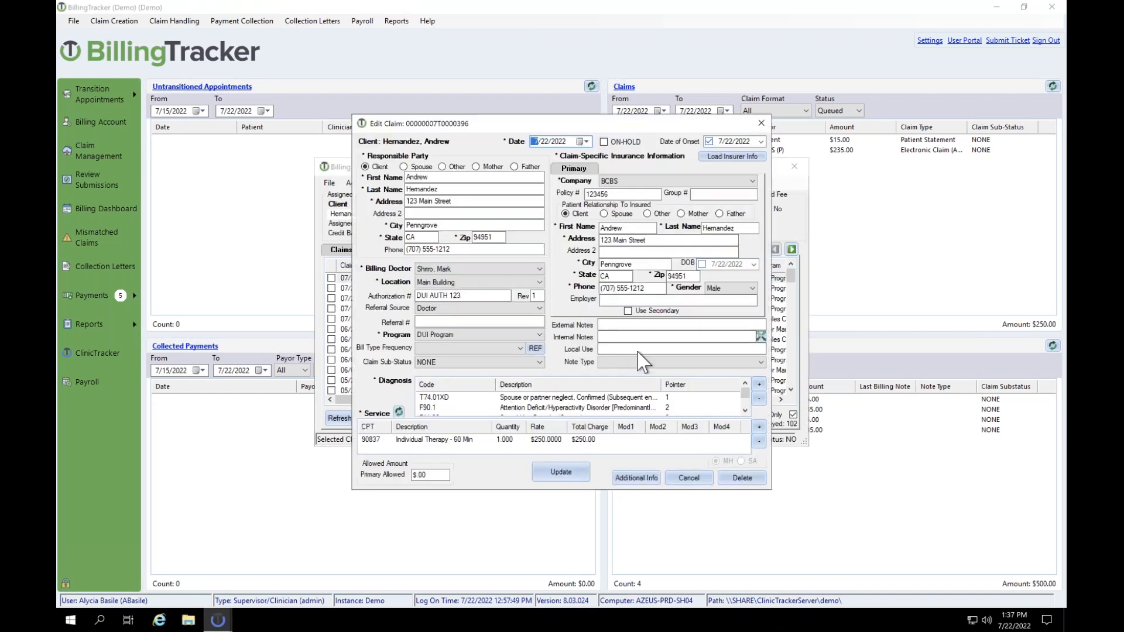
click(622, 348)
click(761, 124)
click(590, 250)
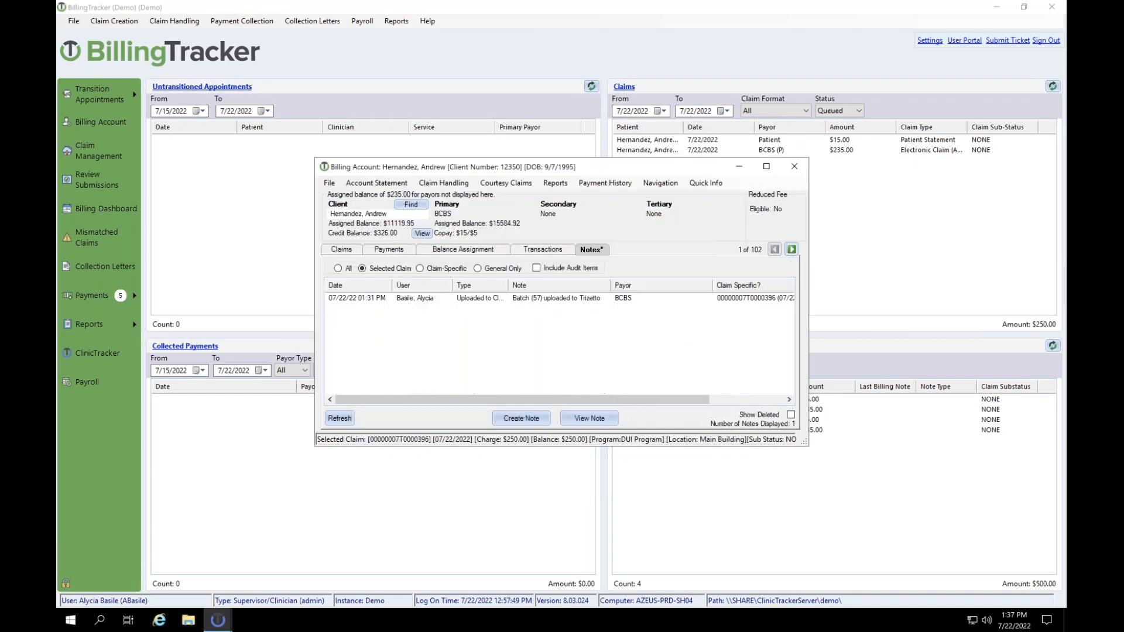
click(529, 419)
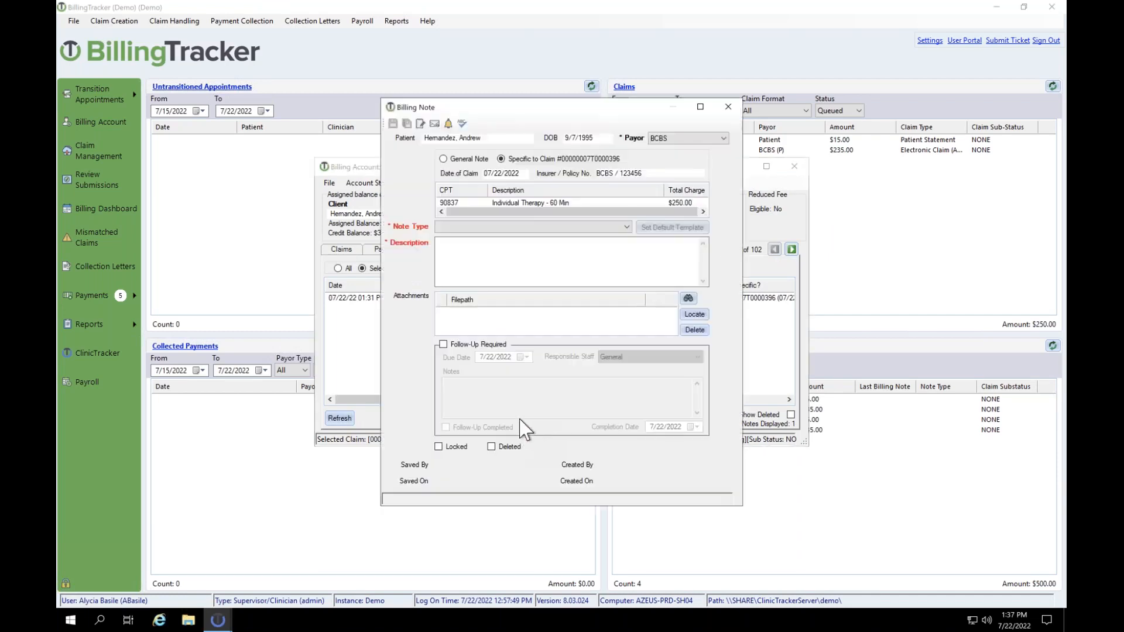
click(453, 228)
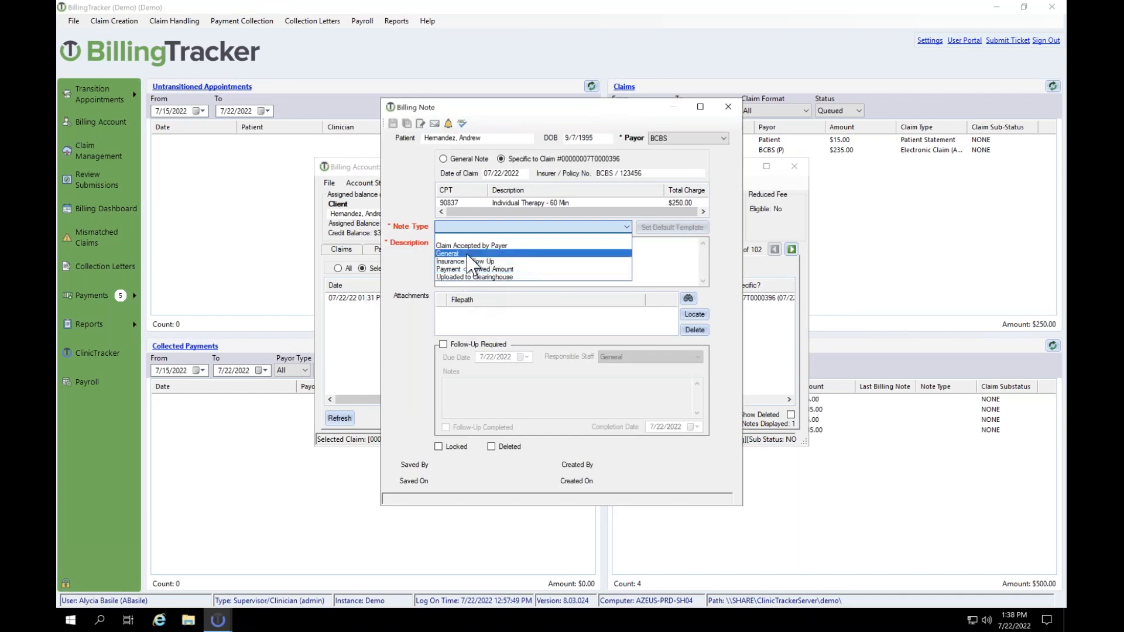
click(465, 253)
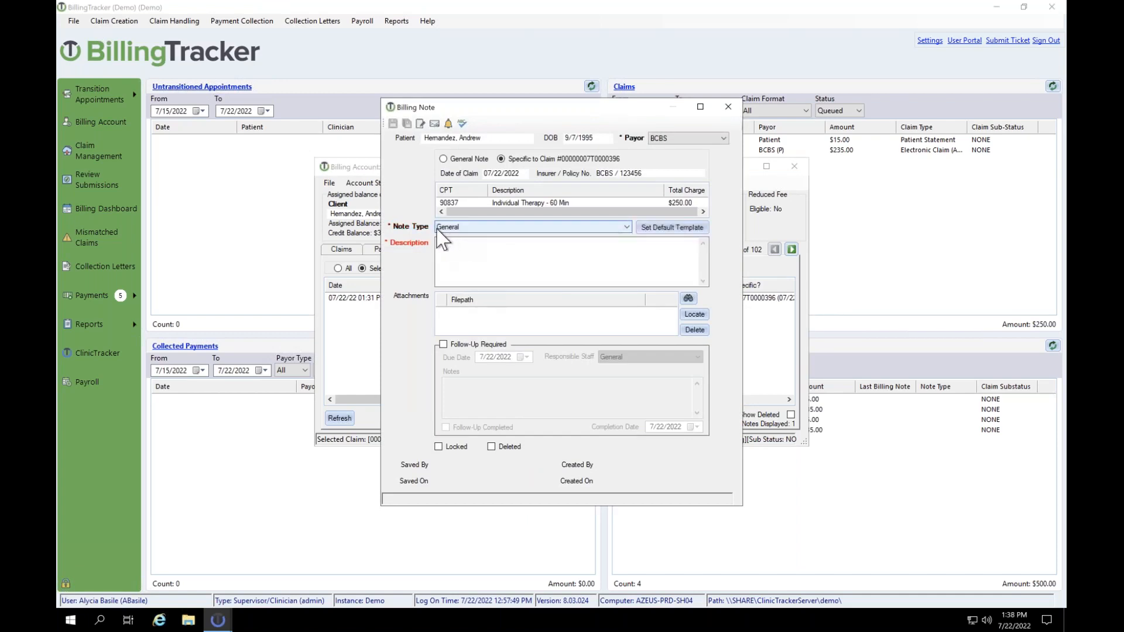
click(467, 245)
text(res)
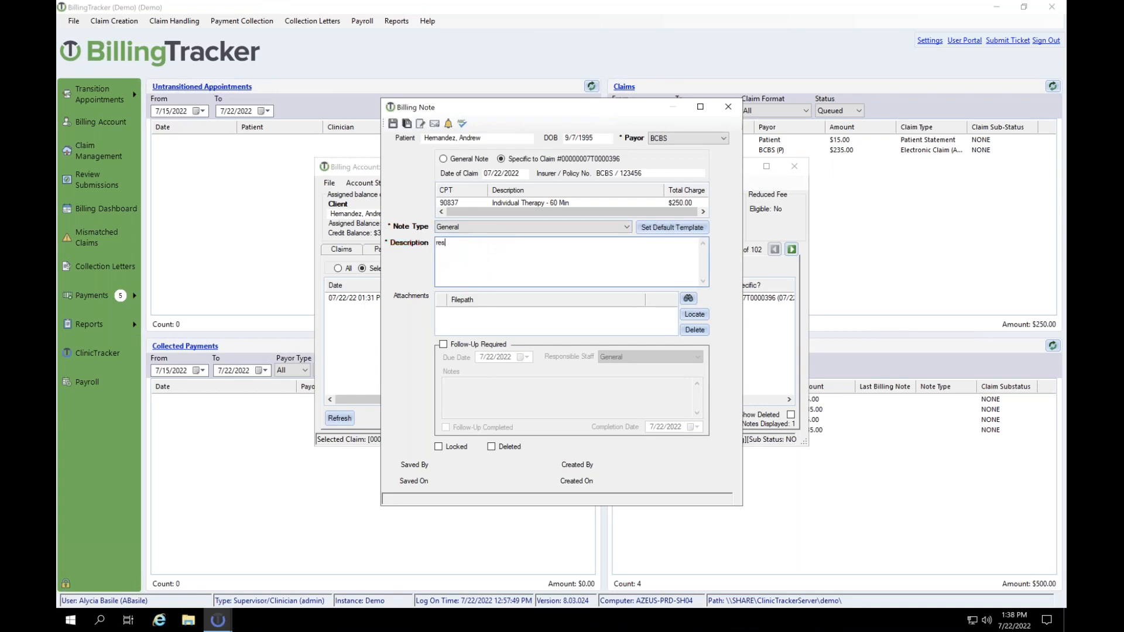
text(ubmitted)
click(729, 111)
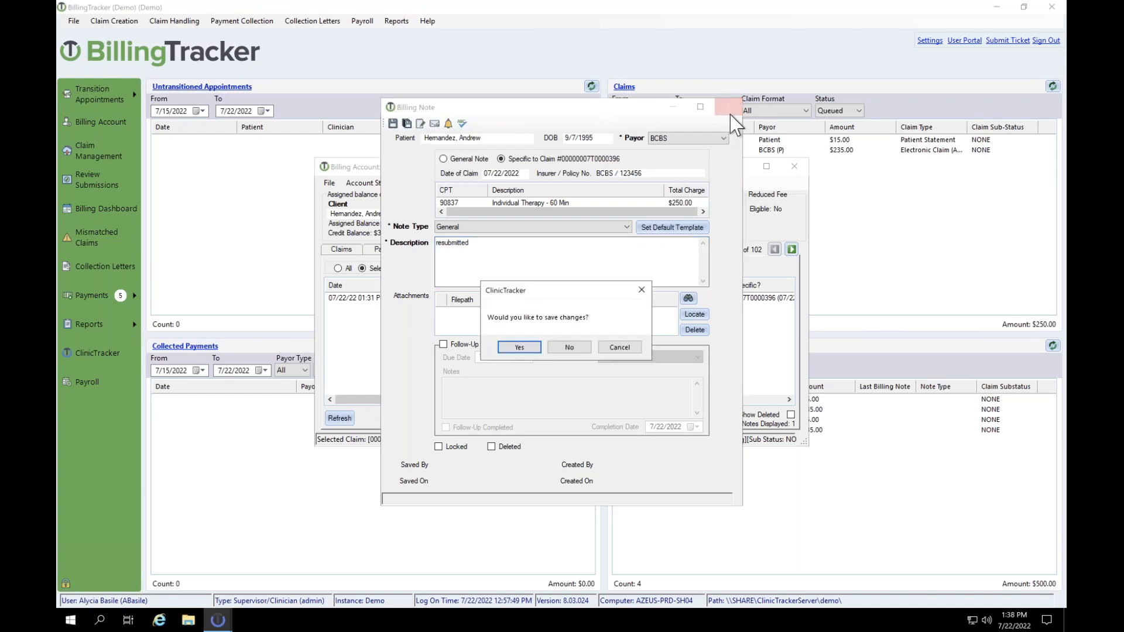
click(586, 351)
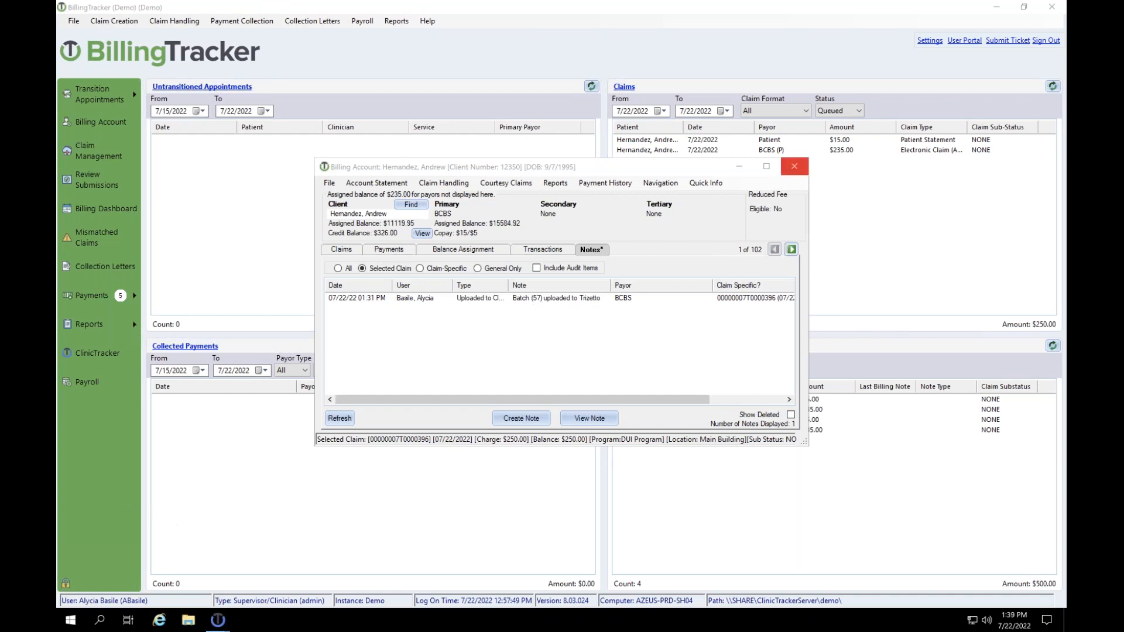
Step: Close the billing account and display unapplied entries in Electronic Remittance (835) processing
click(794, 167)
click(130, 297)
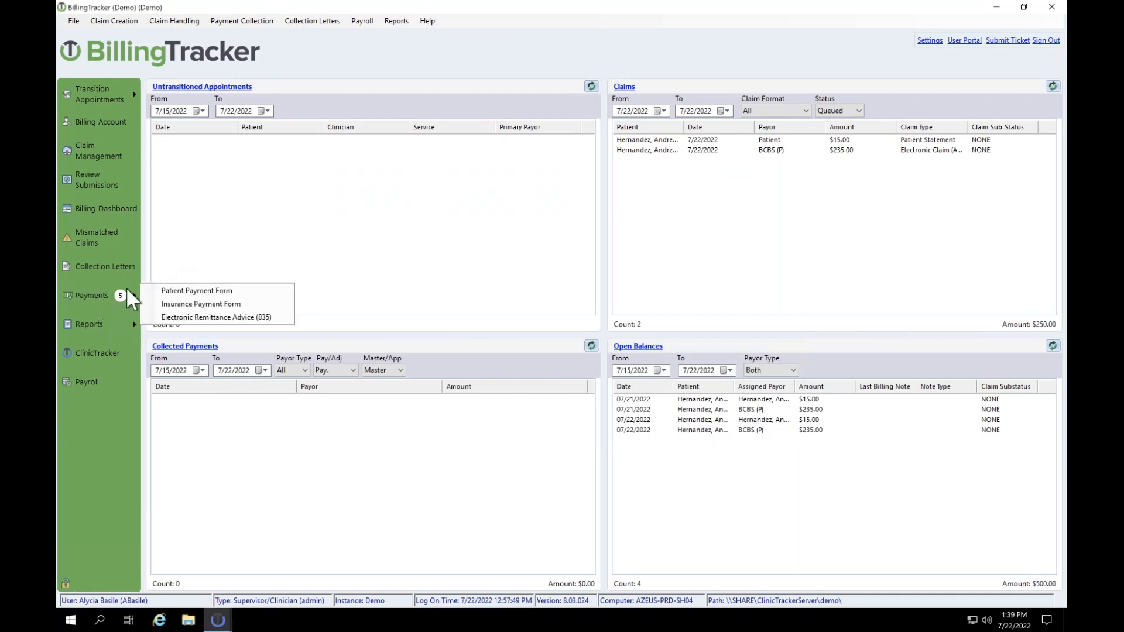
click(187, 317)
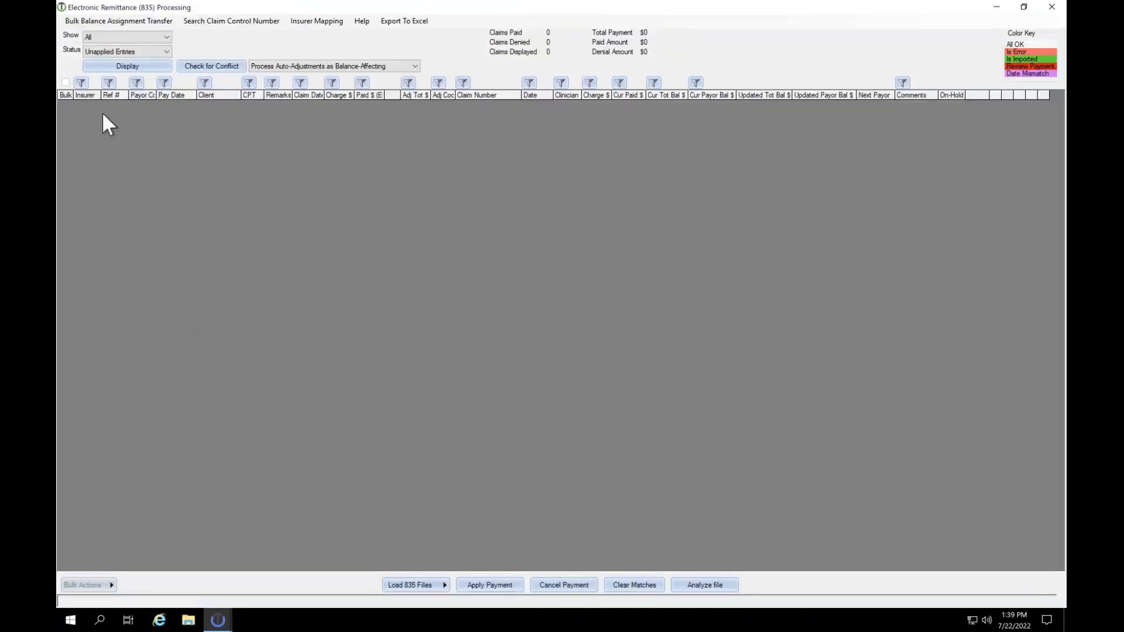
click(130, 67)
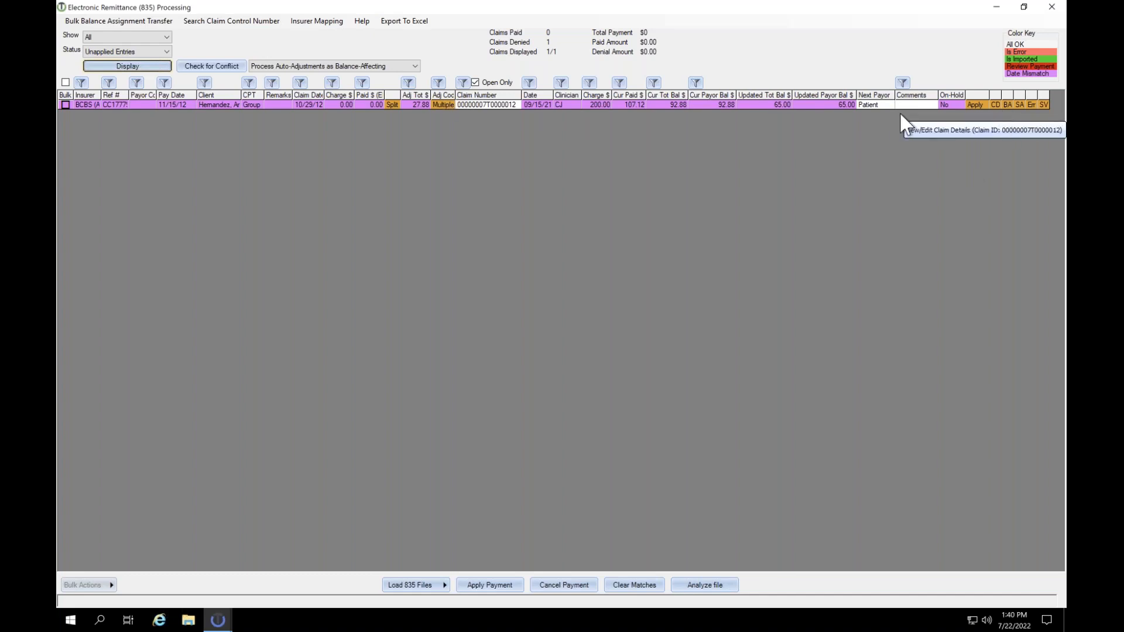
right_click(476, 105)
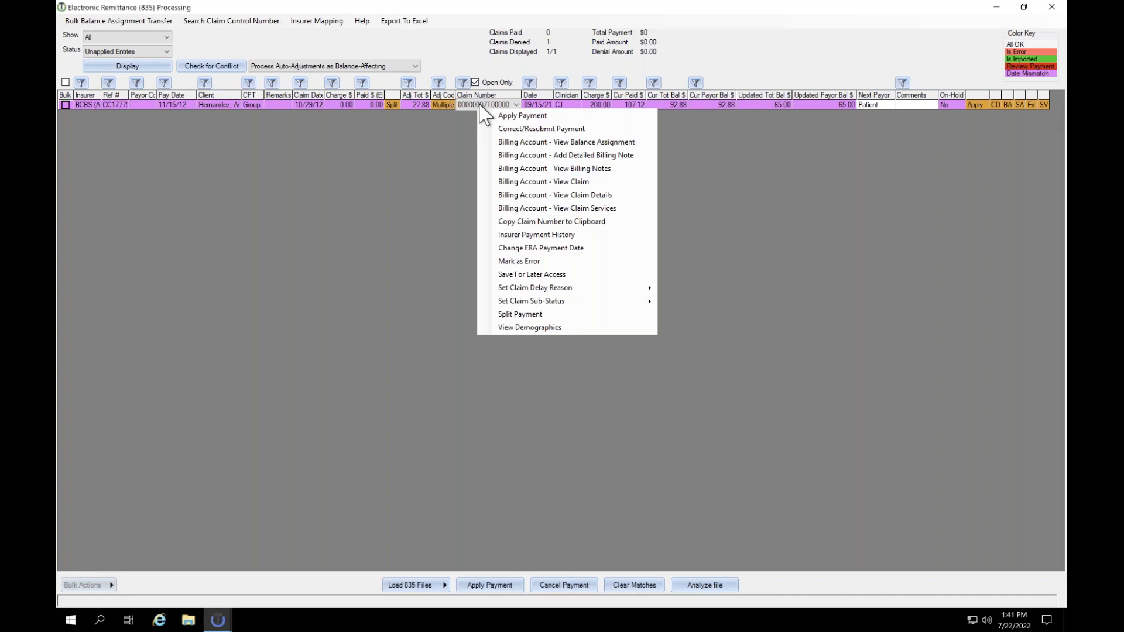
click(612, 184)
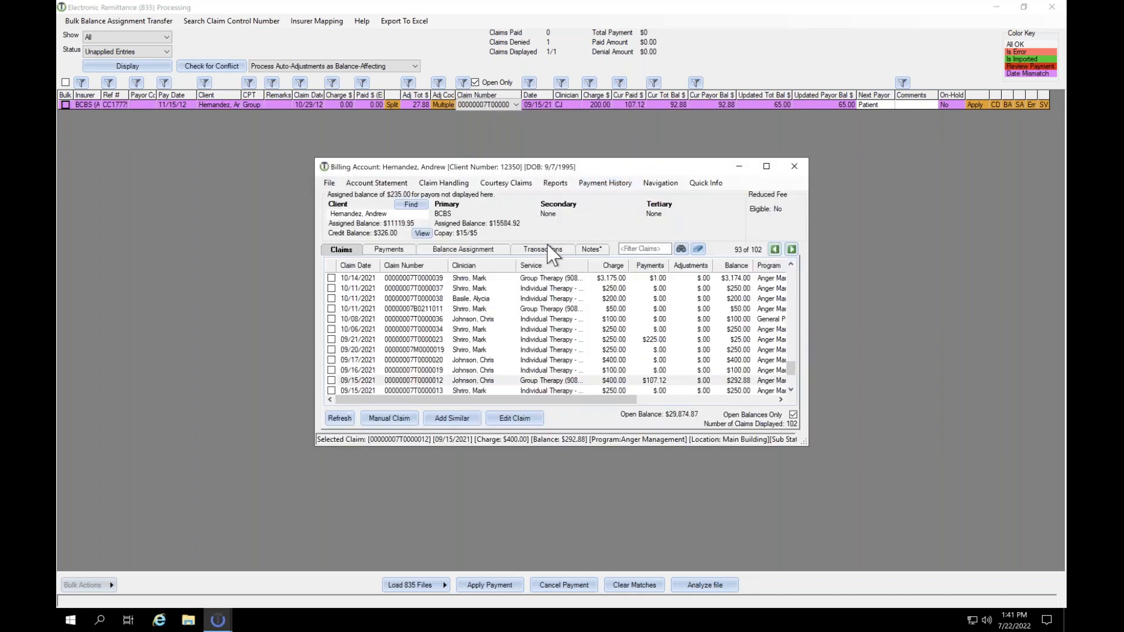
click(540, 249)
click(583, 279)
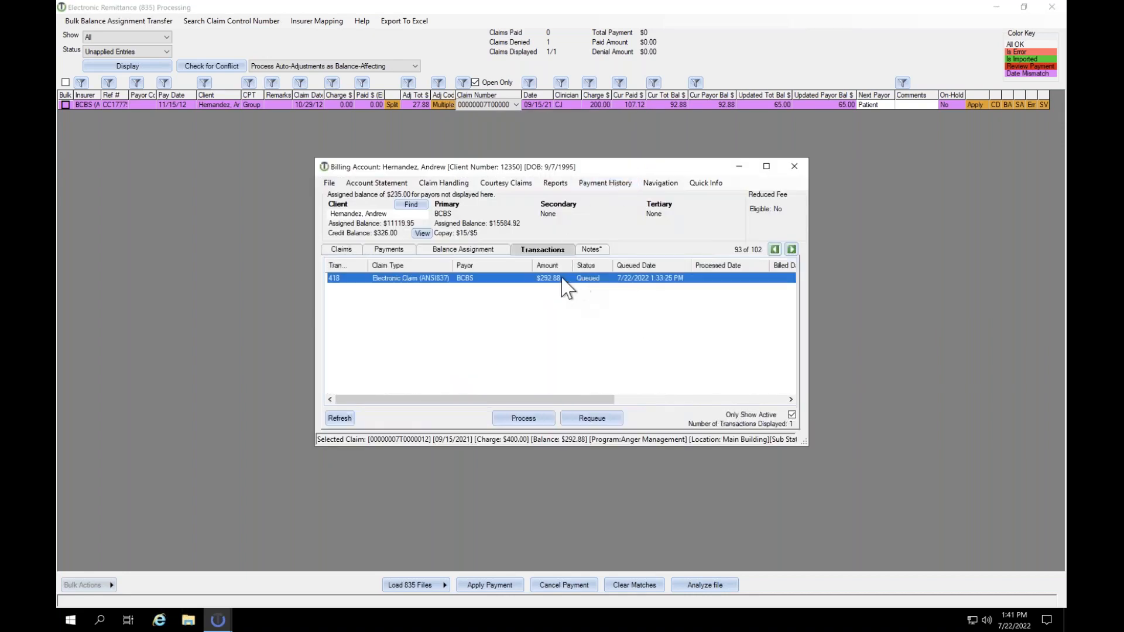
right_click(589, 283)
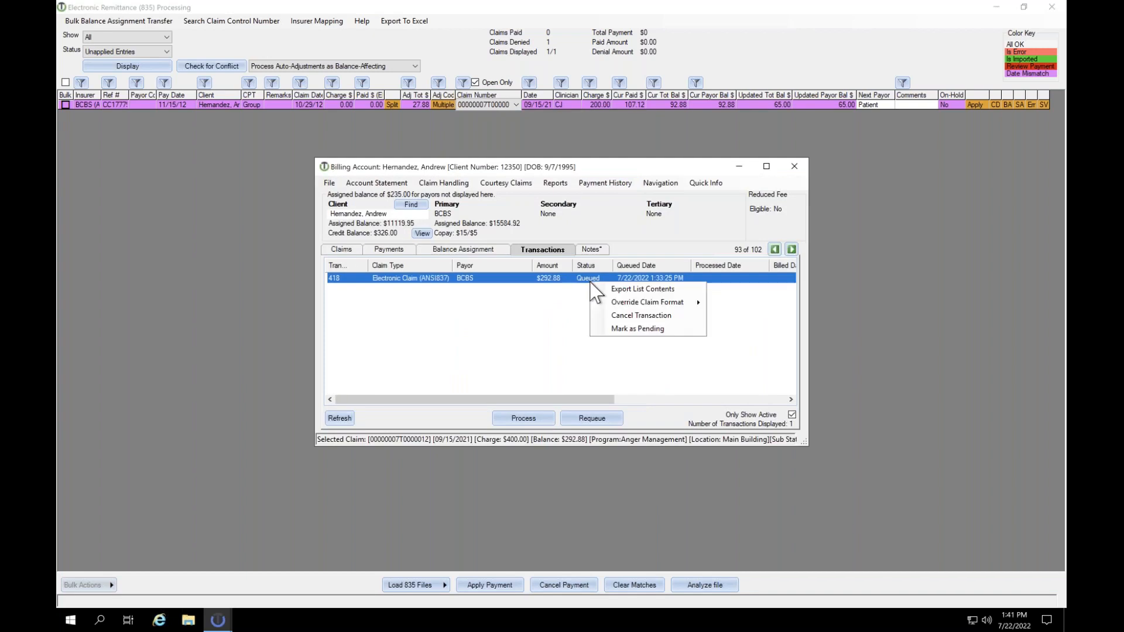
click(621, 315)
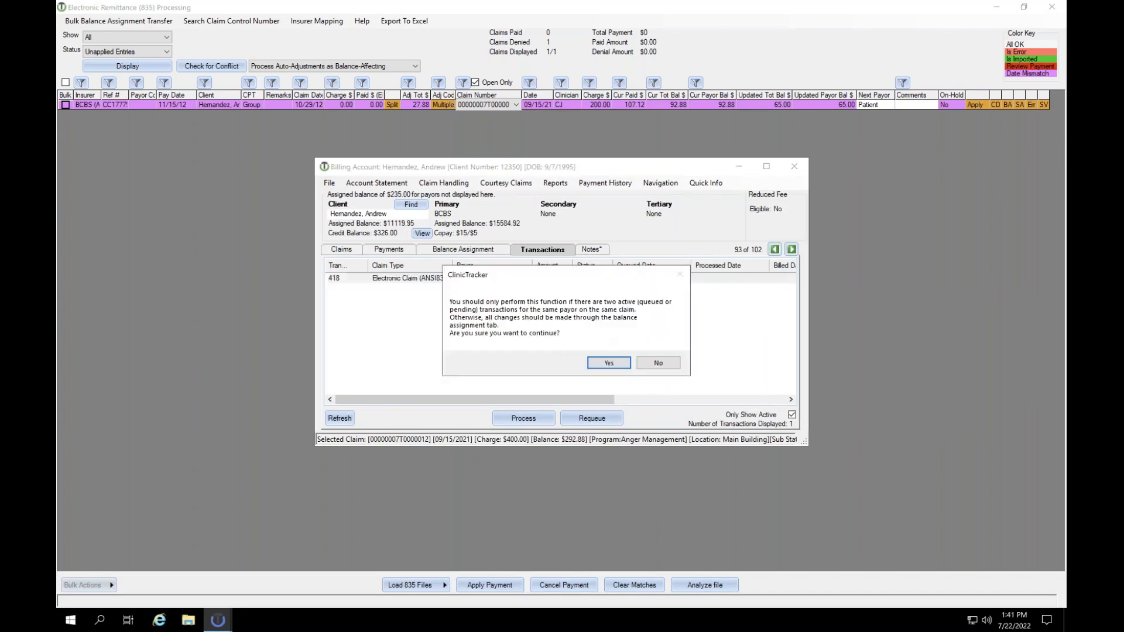
click(657, 363)
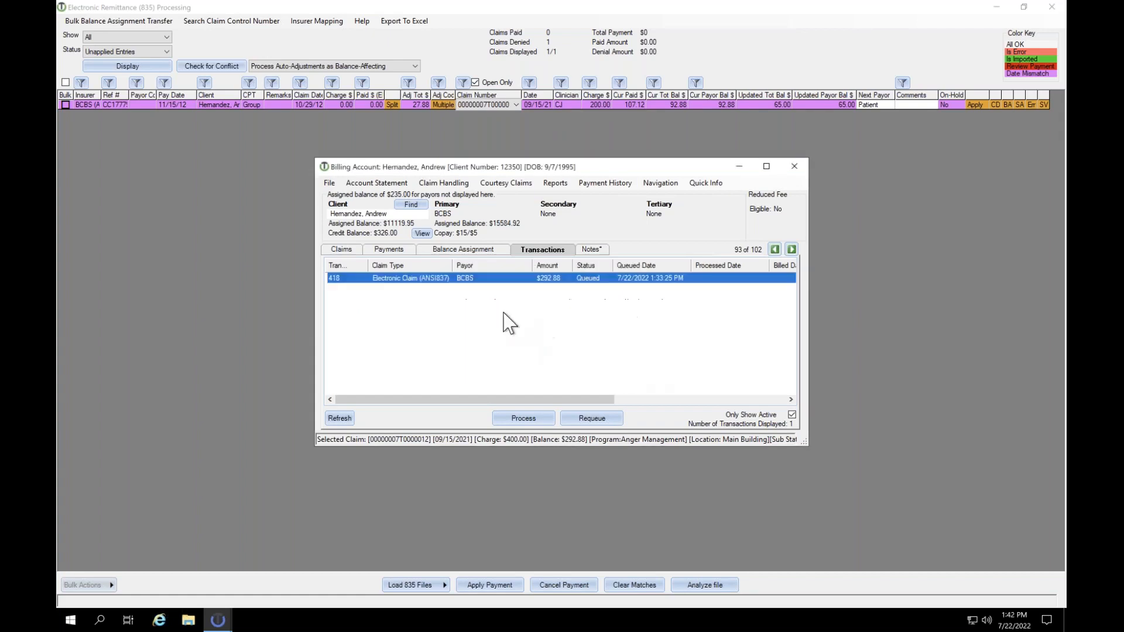
right_click(583, 284)
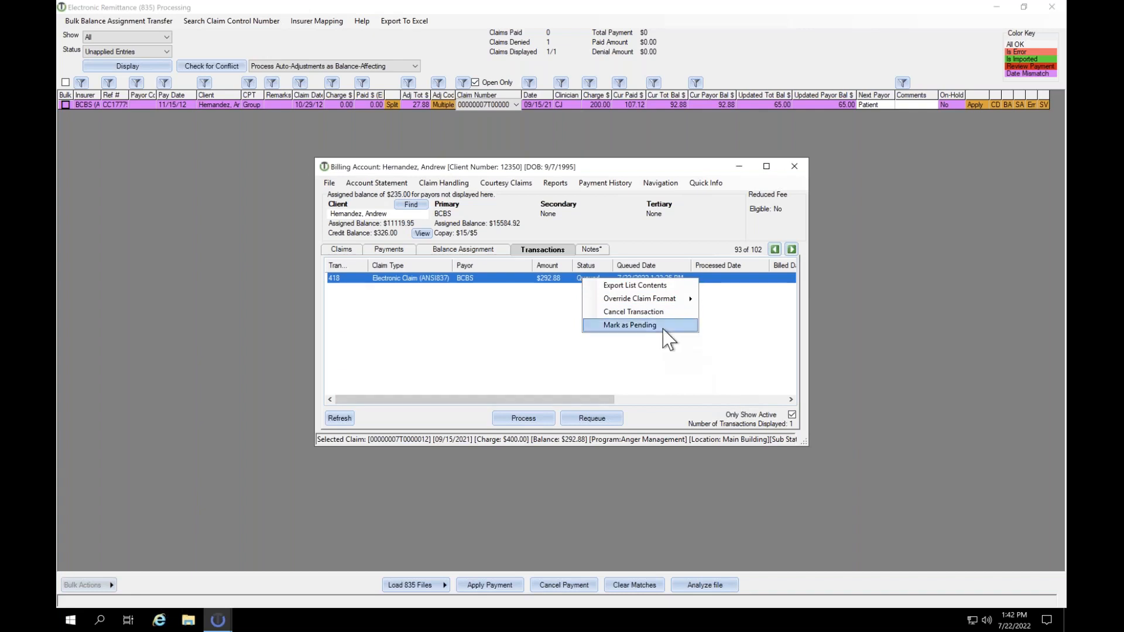
click(679, 362)
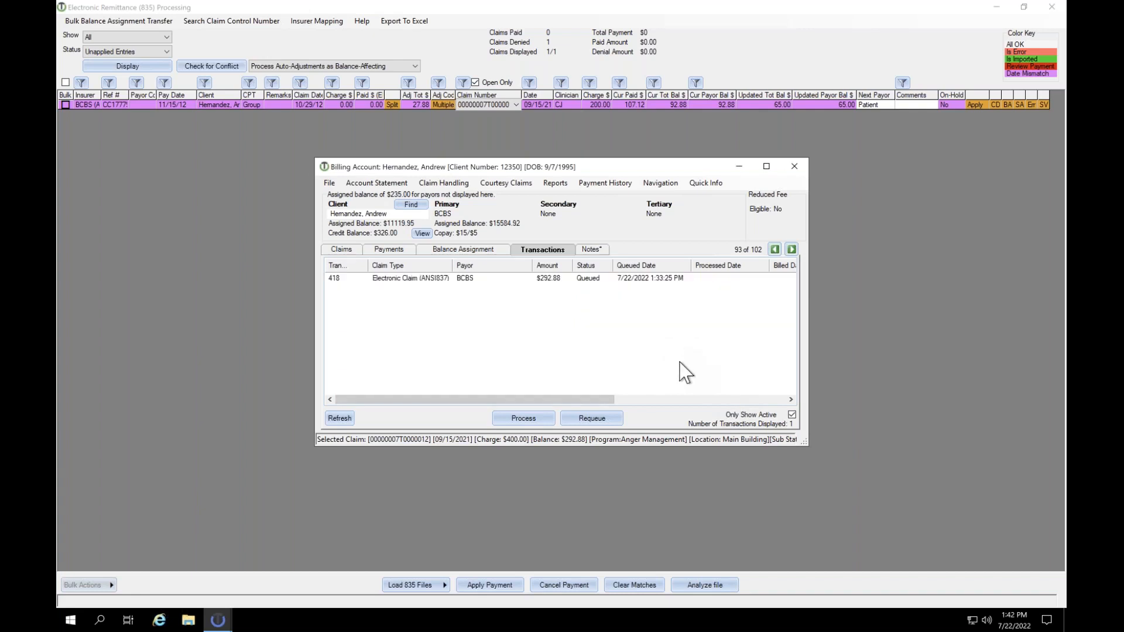
click(794, 166)
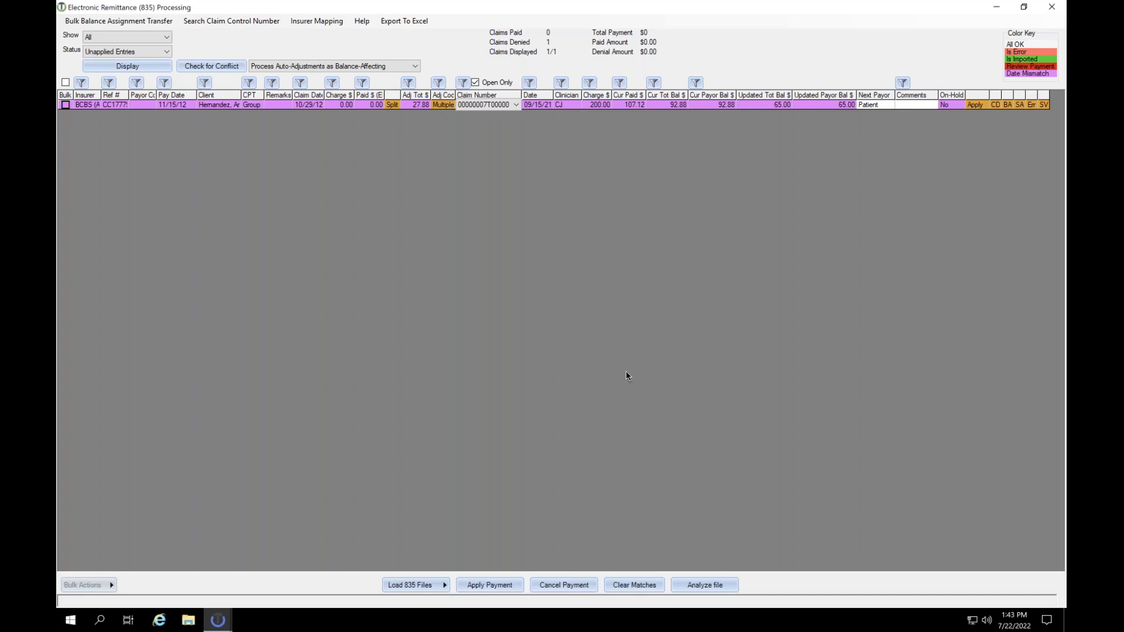
Step: Mark the BCBS remittance row for bulk, dismiss Bulk Actions, and close the 835 window
click(65, 105)
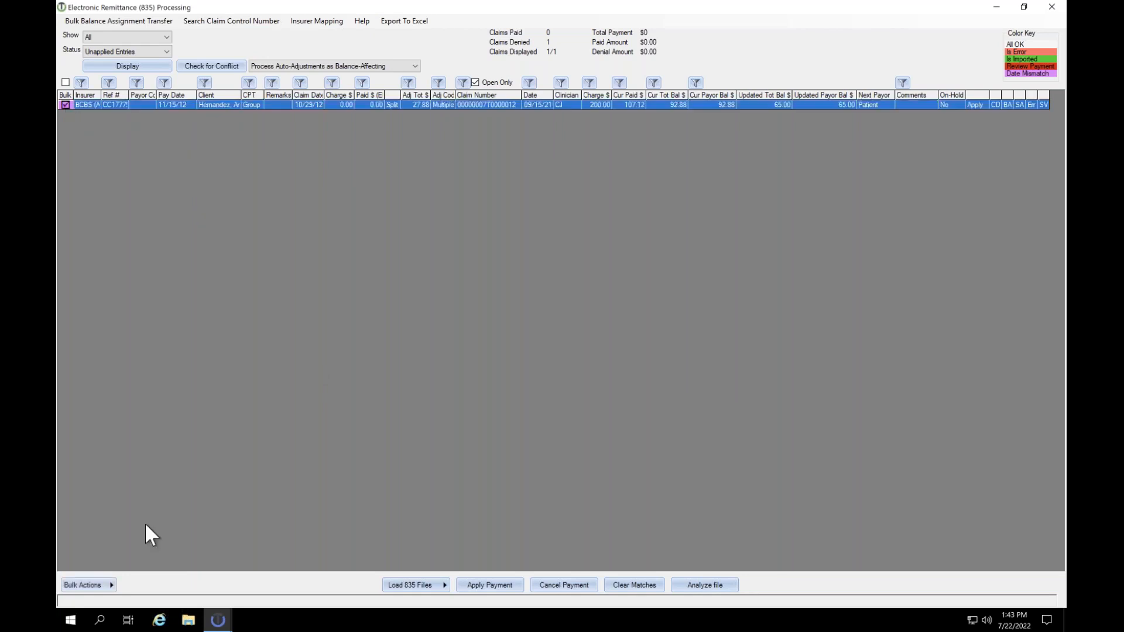
click(109, 585)
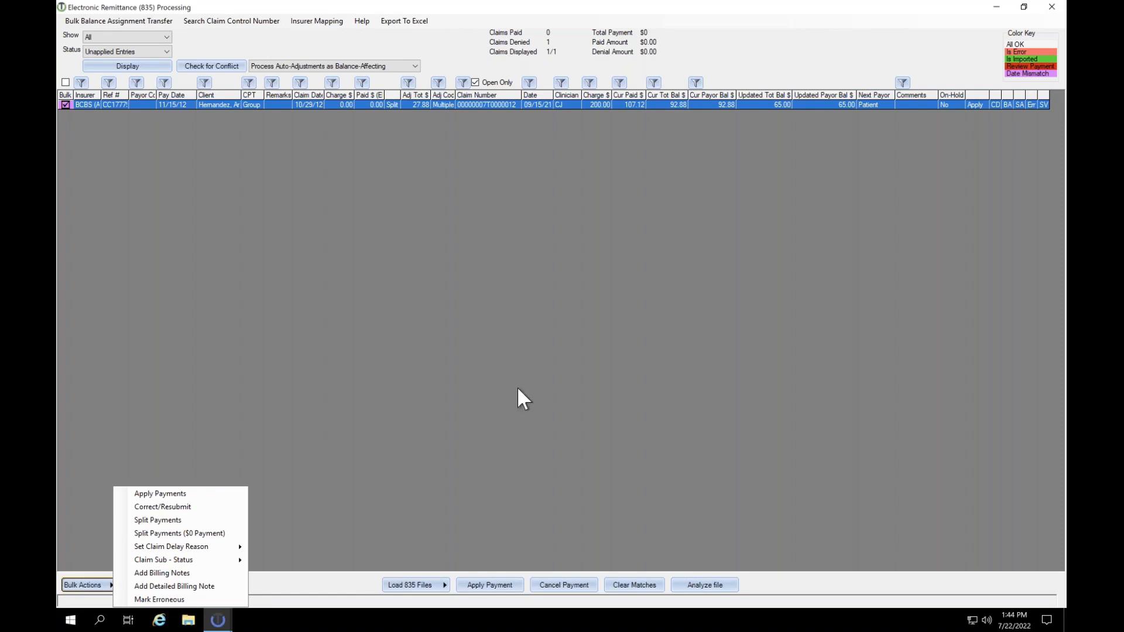
click(520, 370)
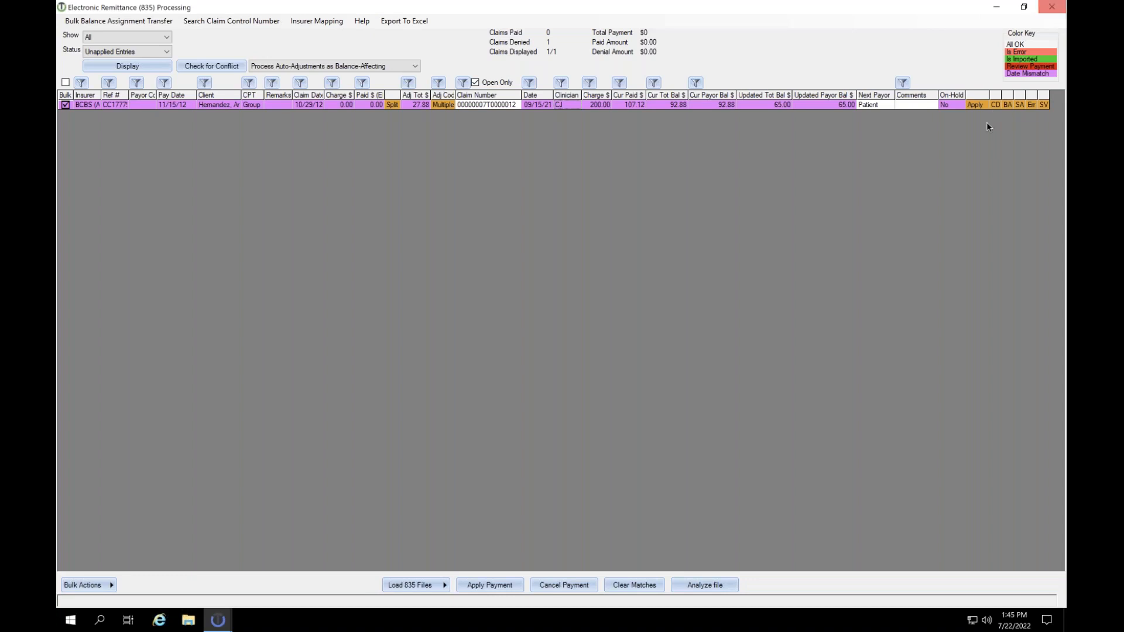
click(1052, 8)
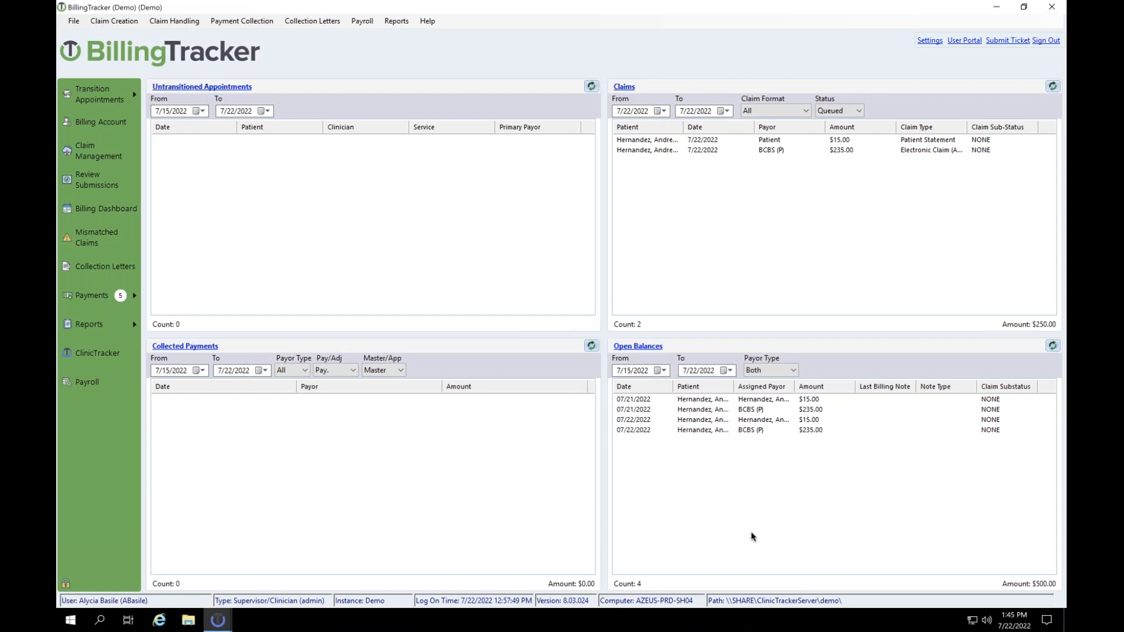
Step: Open the Adjustments report under Reports > Payments > Payment Application by Entering User
click(82, 381)
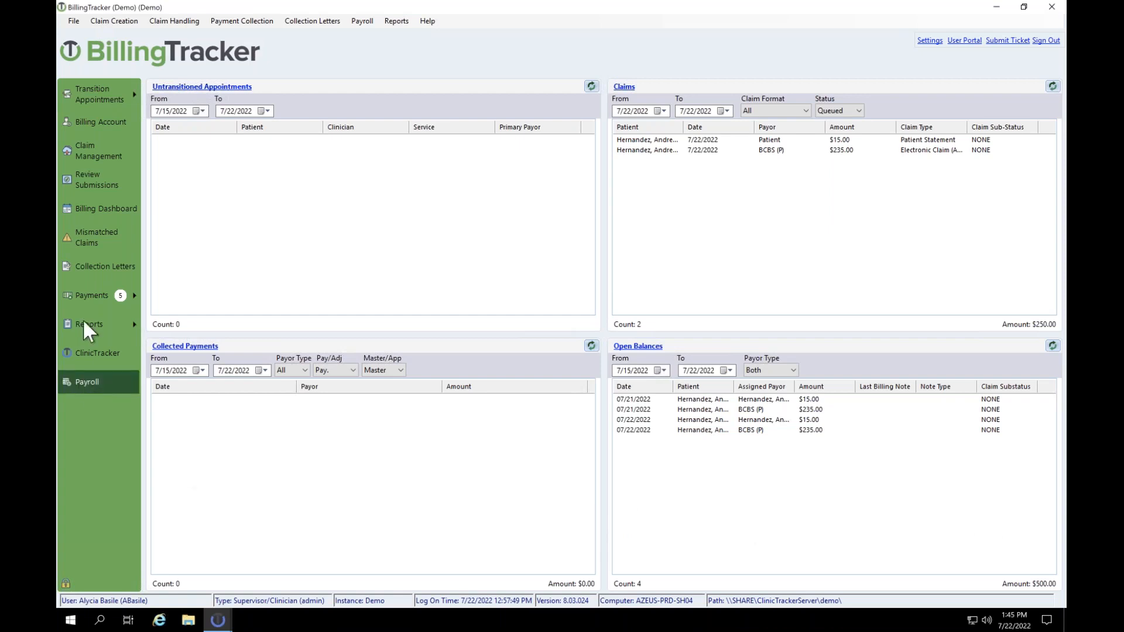
click(83, 320)
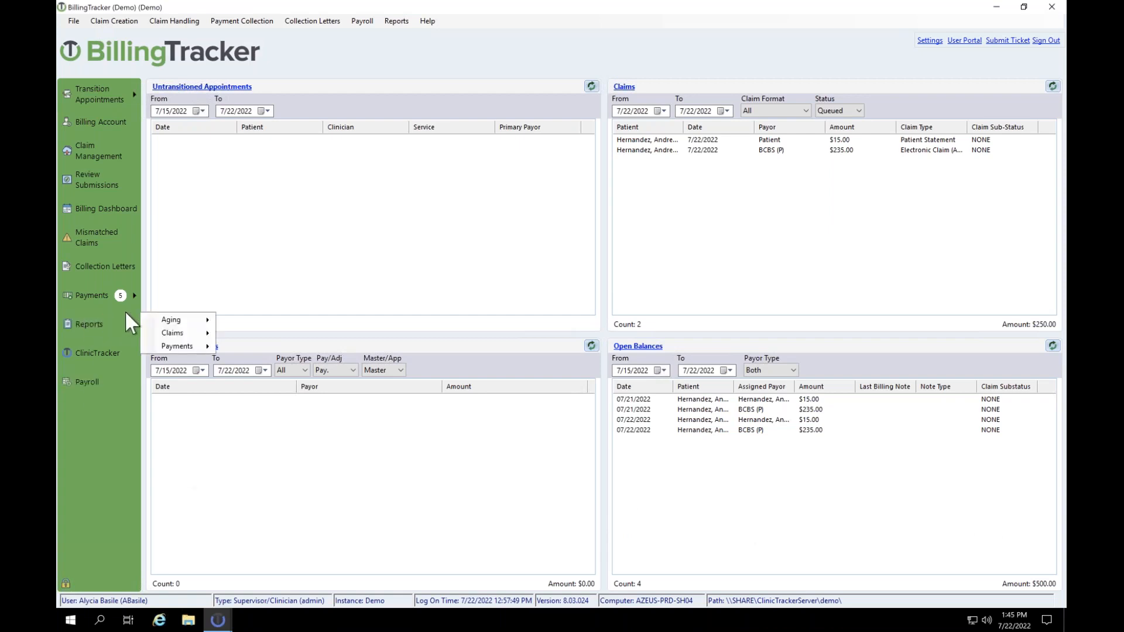
mouse_move(172, 350)
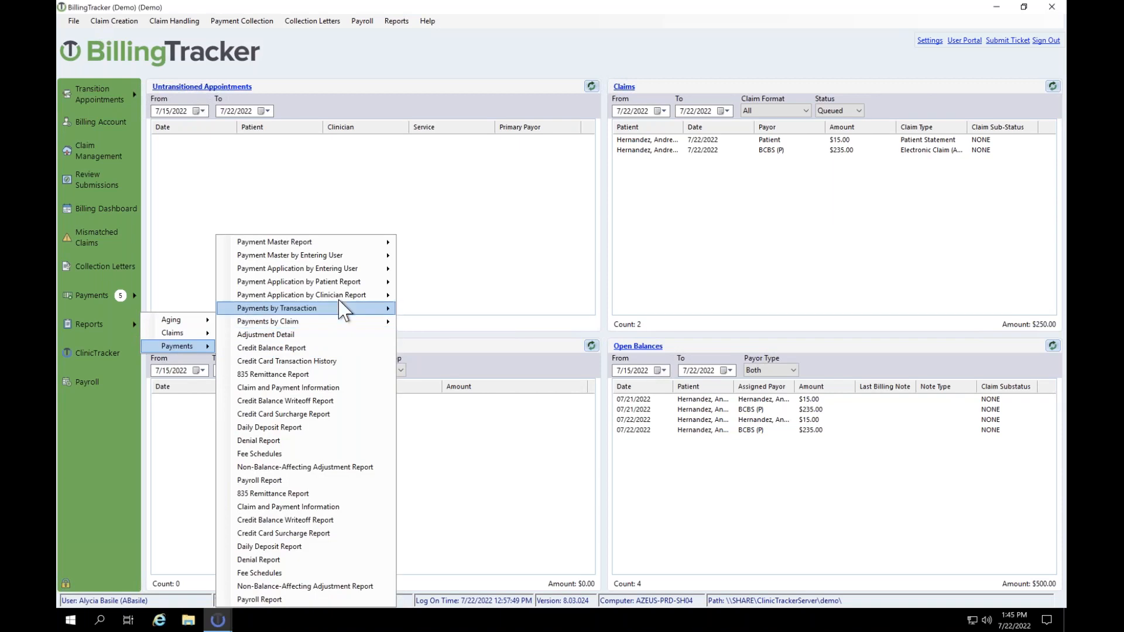
mouse_move(340, 298)
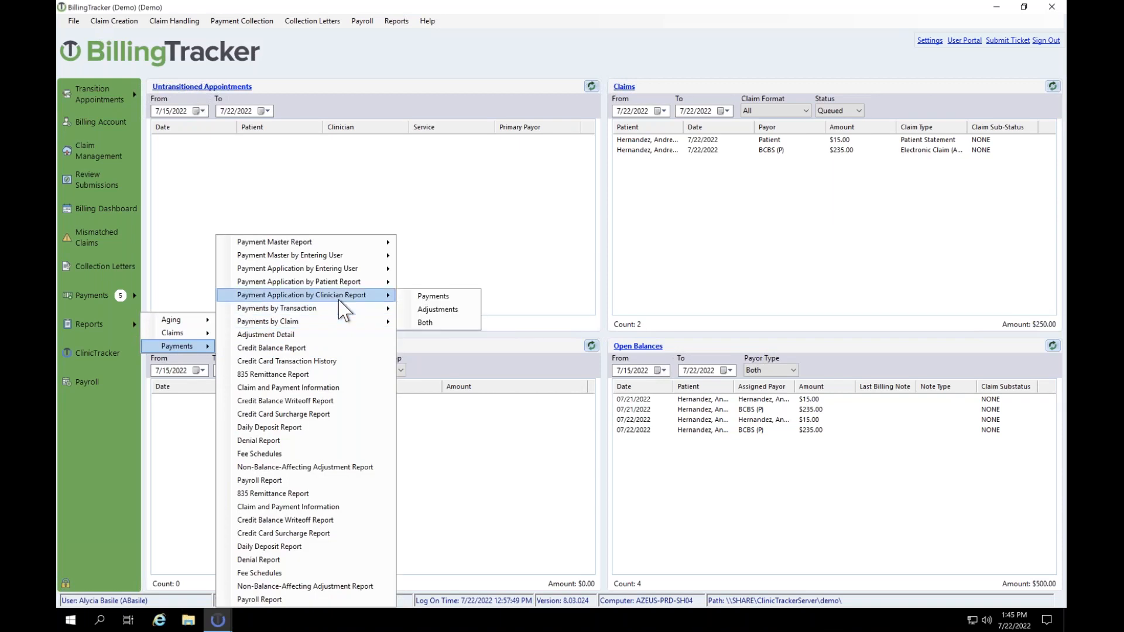
mouse_move(349, 272)
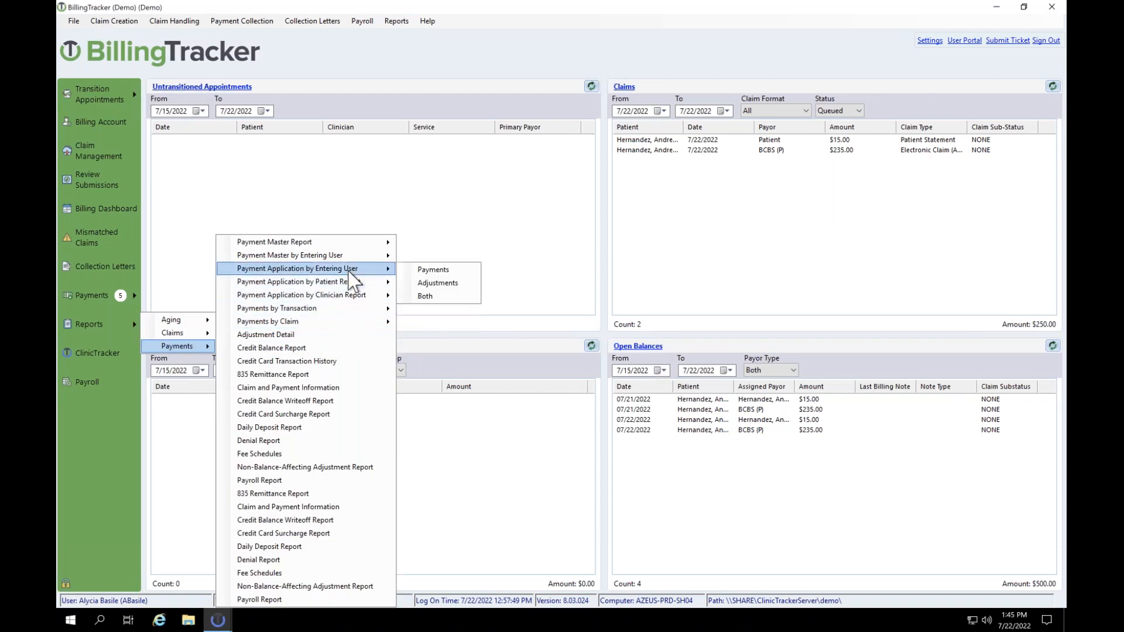
click(443, 283)
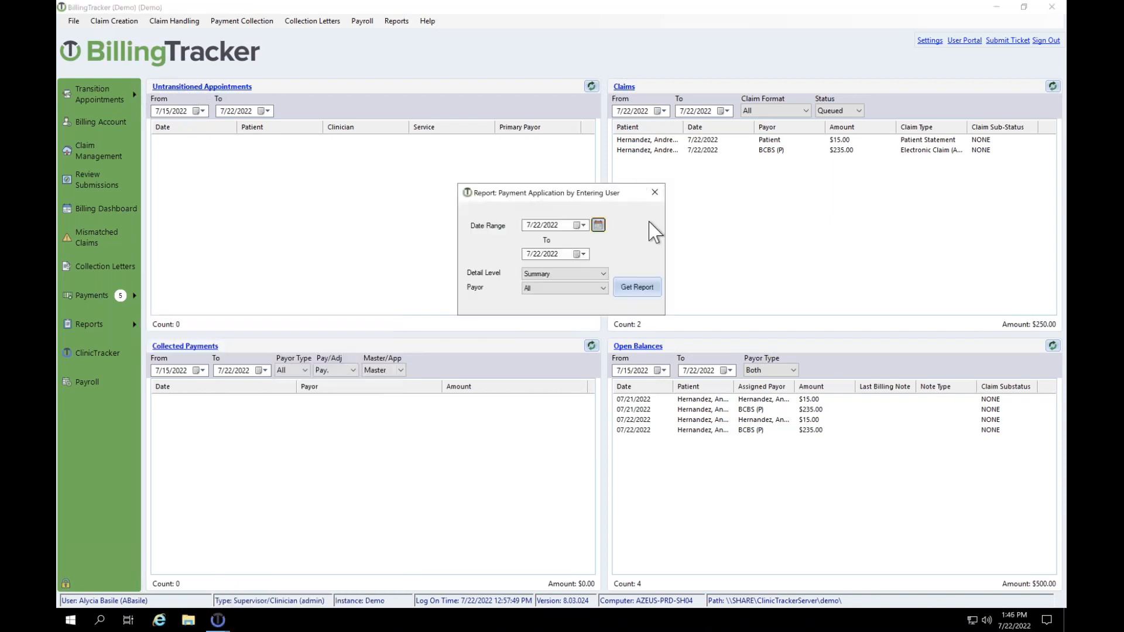
Step: Run the adjustments report at Detailed level for last month (June 2022), which returns no data
click(567, 274)
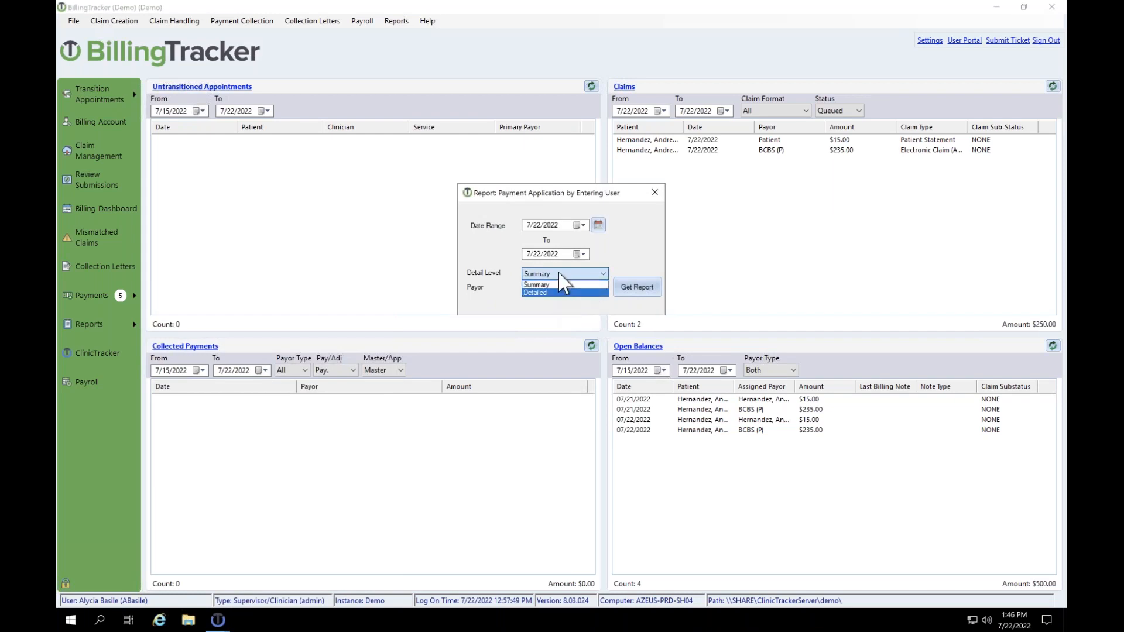
click(562, 292)
click(597, 225)
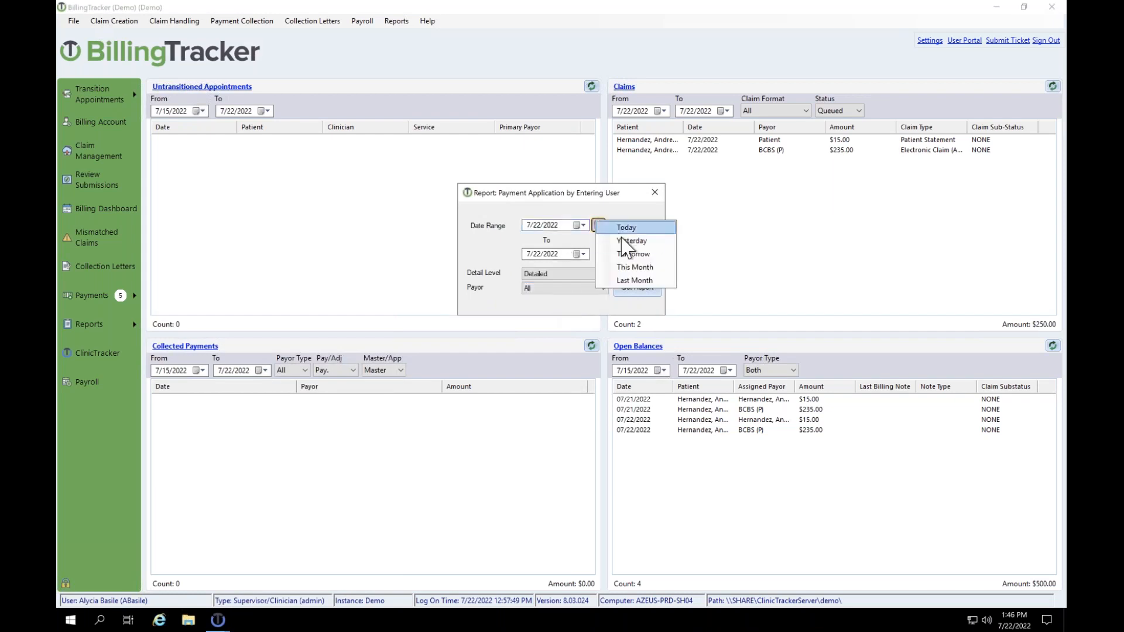
click(631, 281)
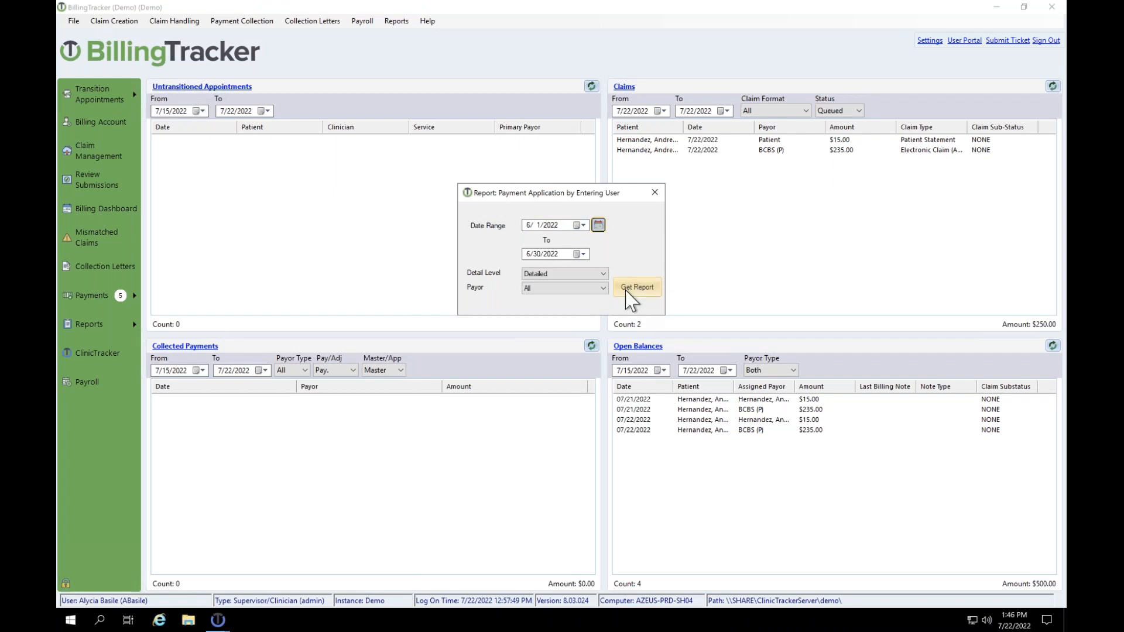
click(637, 287)
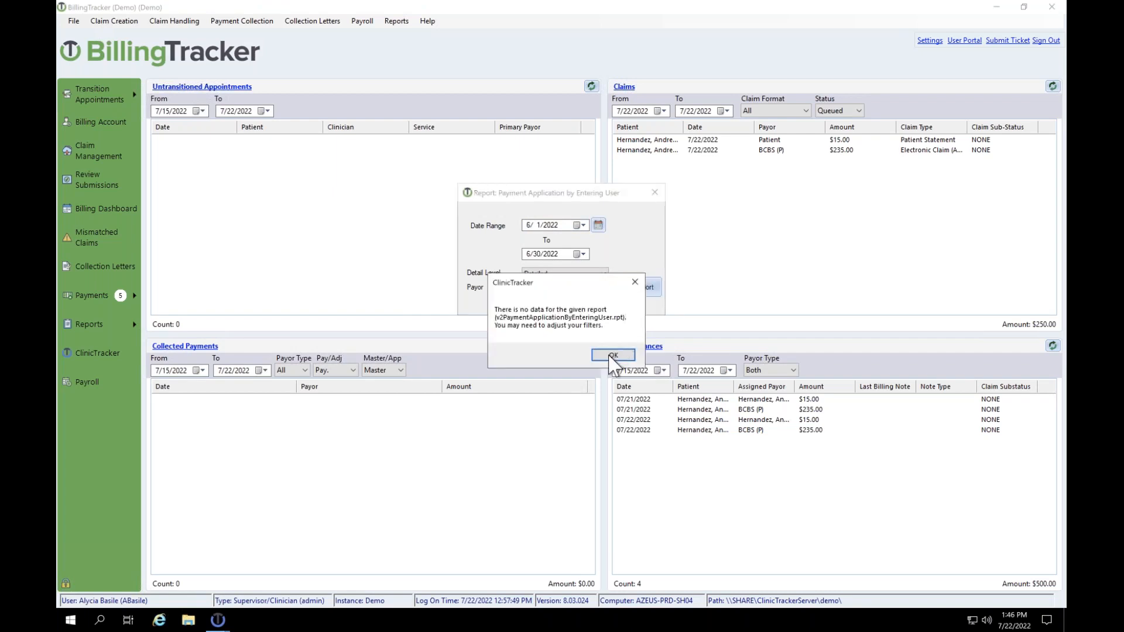
click(615, 354)
Step: Widen the start date to 6/1/2021, run the $217.00 report, then close viewer and dialog
click(553, 225)
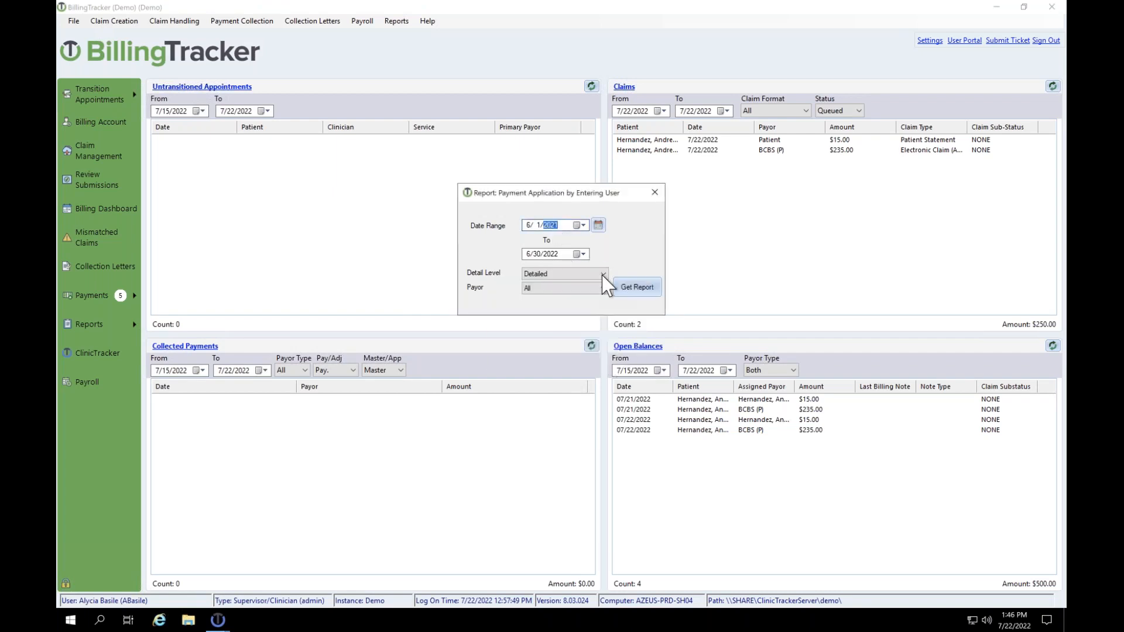
click(639, 291)
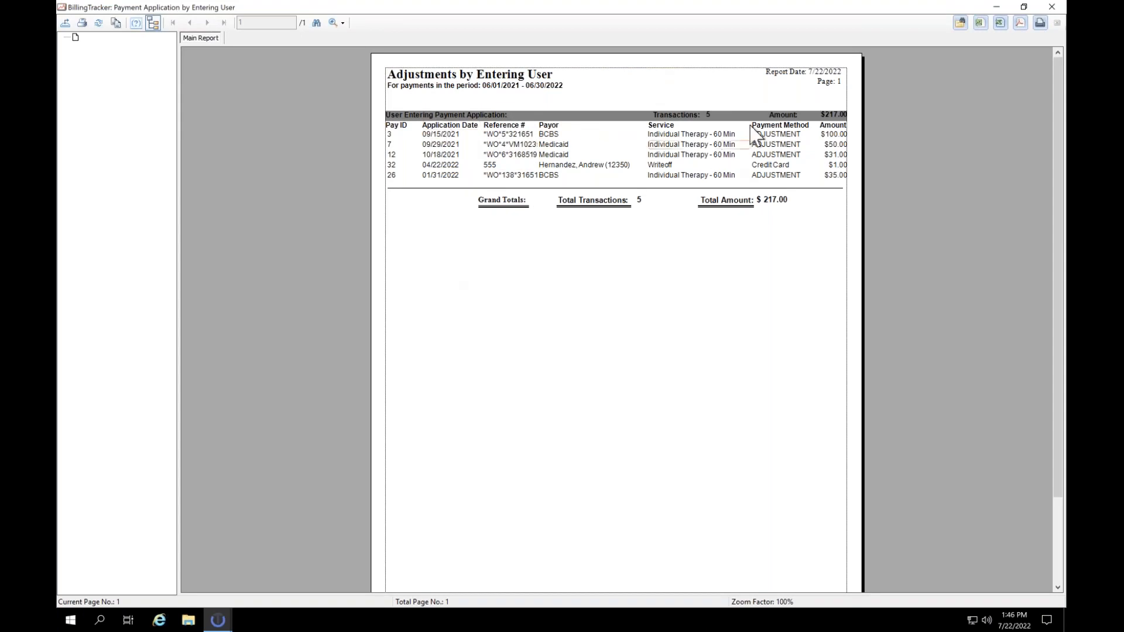
click(1052, 7)
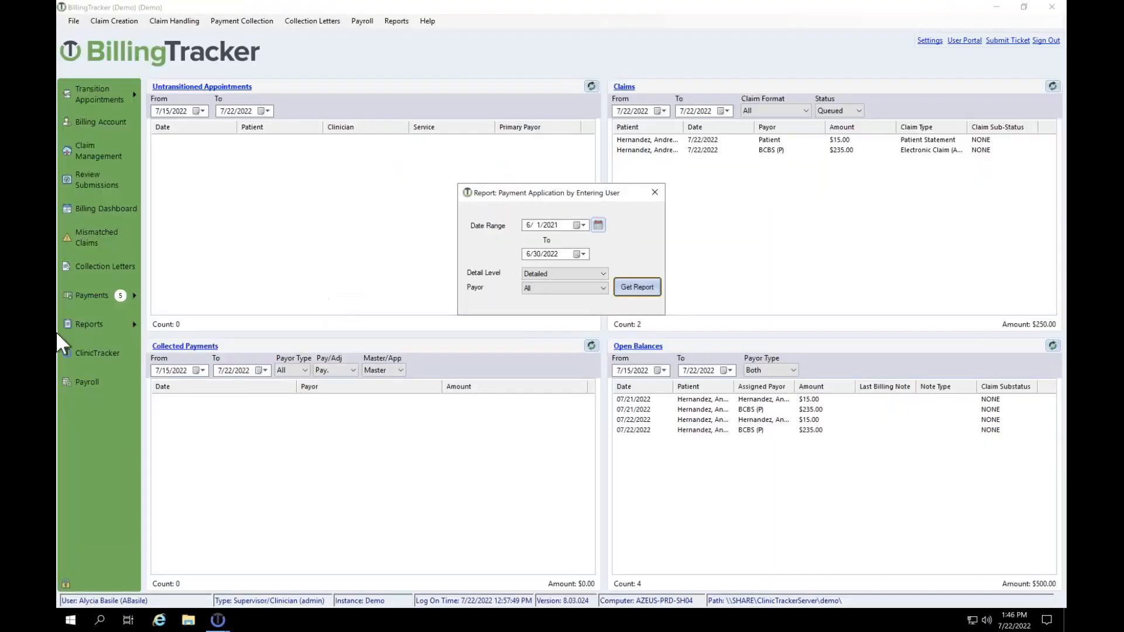
click(654, 192)
Step: Open the Adjustment Detail report settings and move the start date to 7/22/2021
click(90, 292)
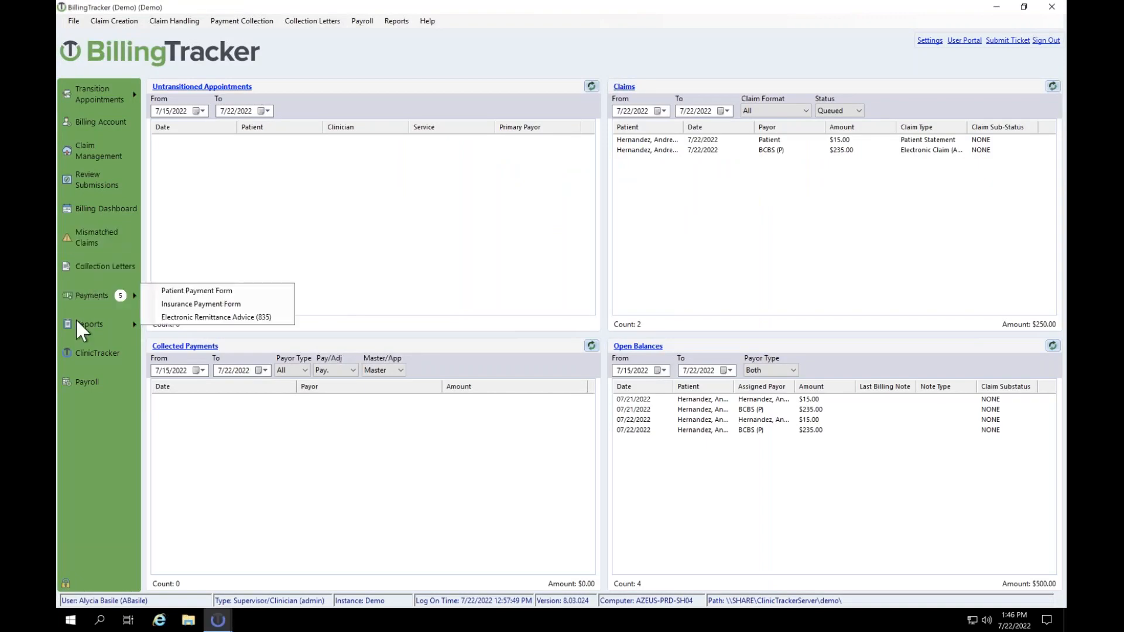
click(77, 321)
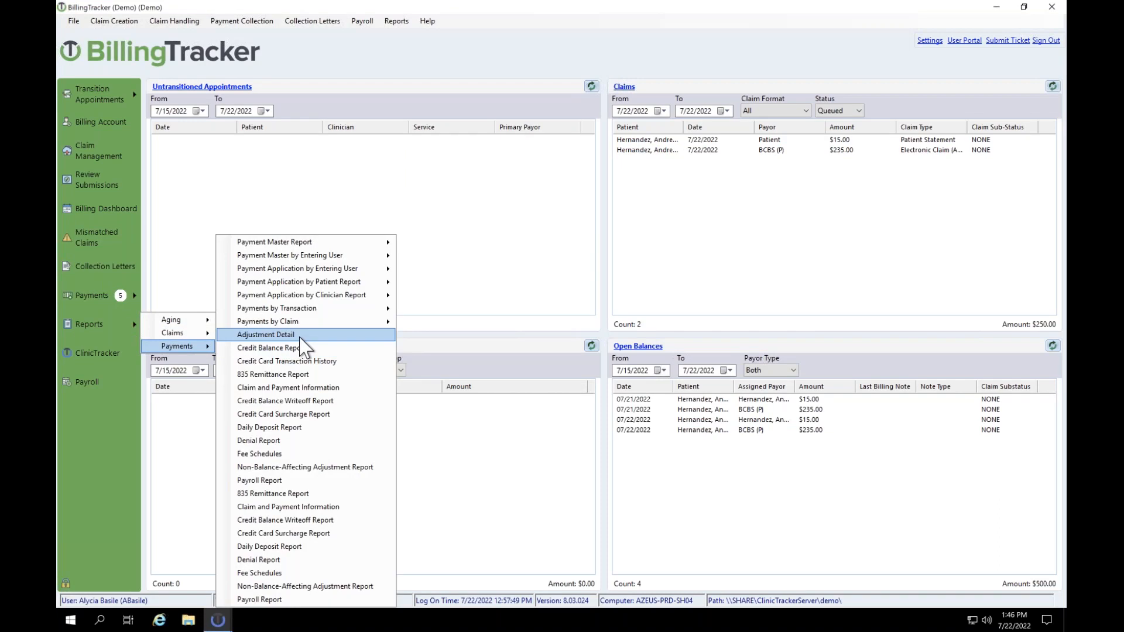
click(299, 338)
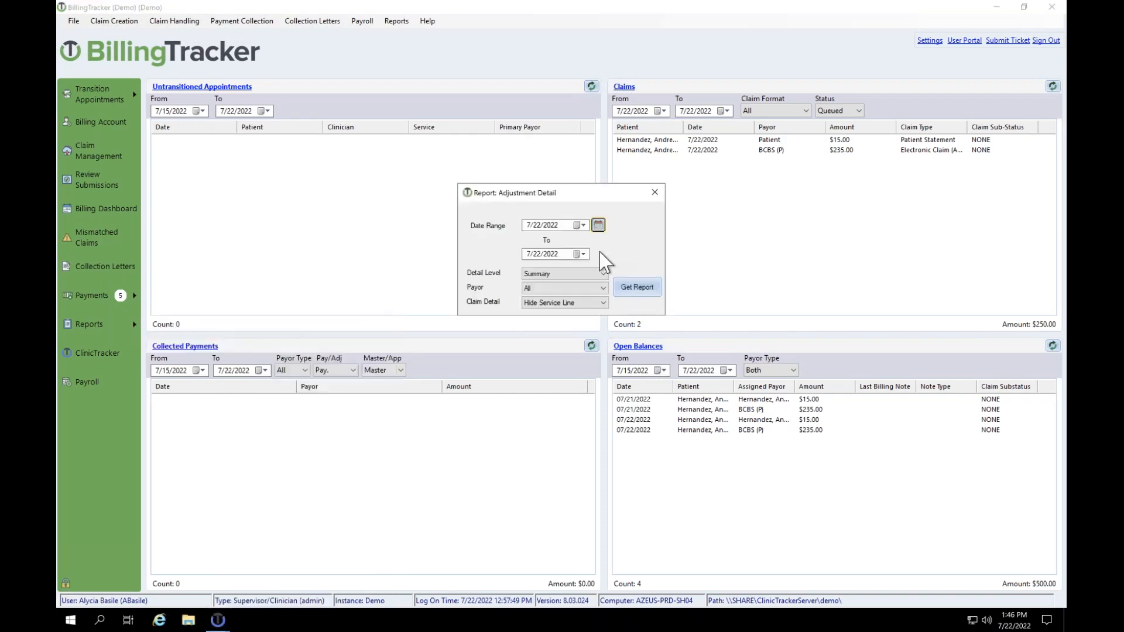
click(598, 225)
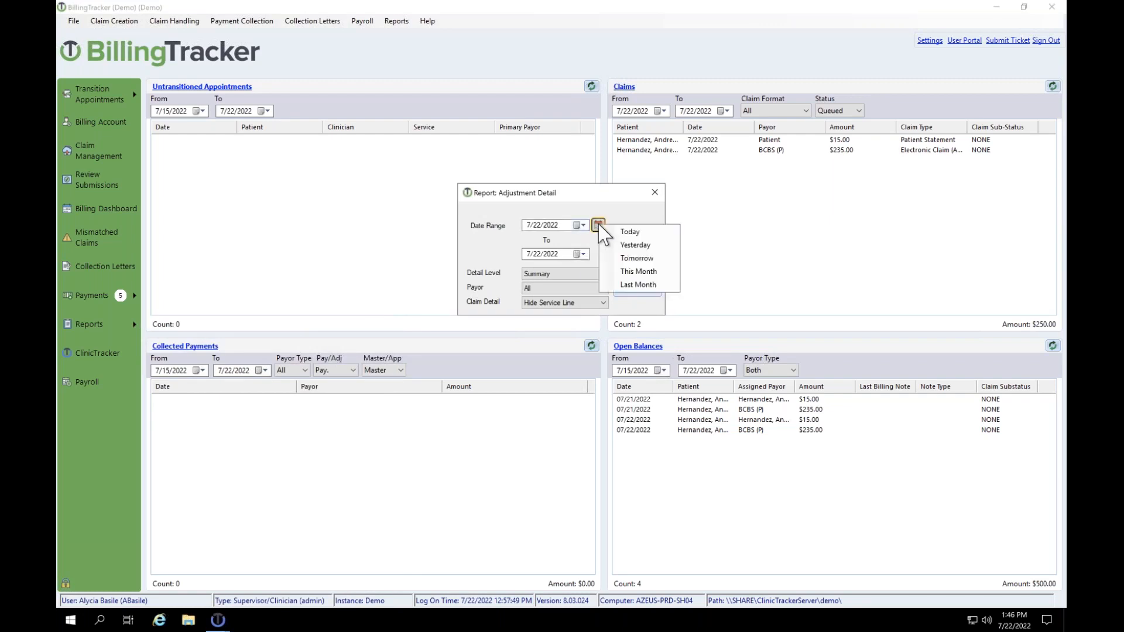
click(561, 230)
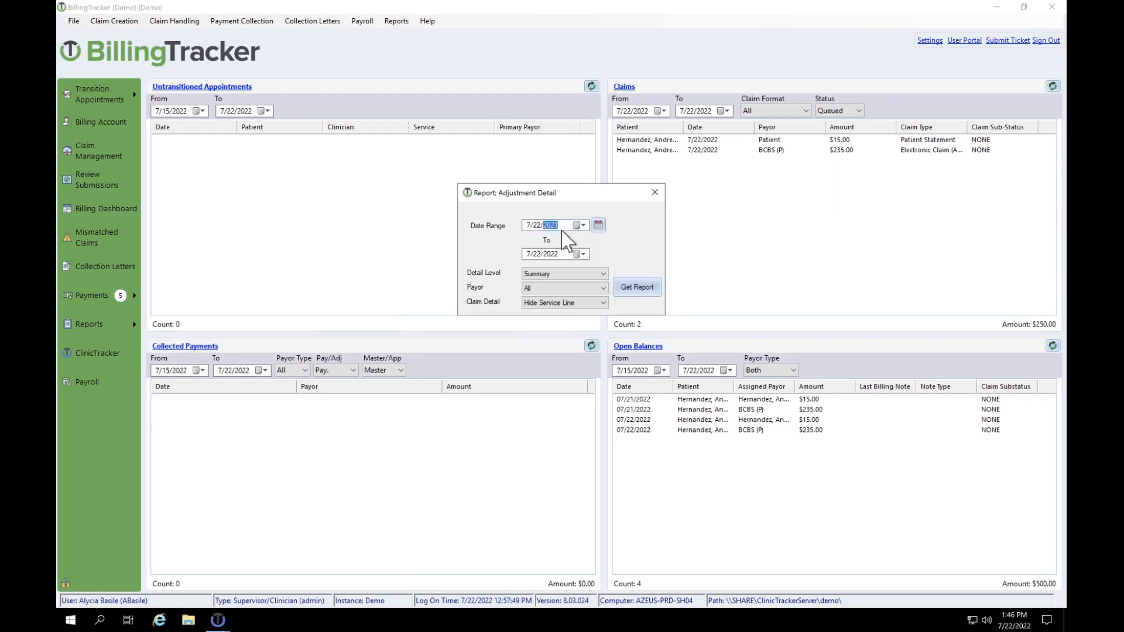
Step: Choose Detailed level with service lines hidden, run the $216.00 report, and close it
click(547, 273)
click(543, 293)
click(547, 302)
click(549, 313)
click(631, 291)
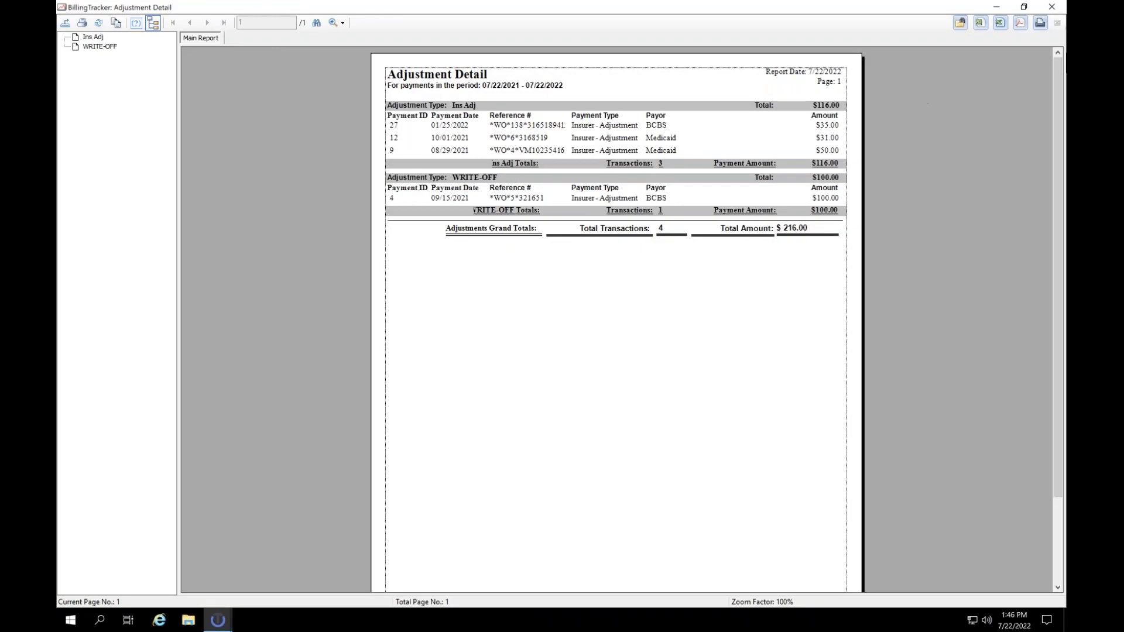
click(1051, 6)
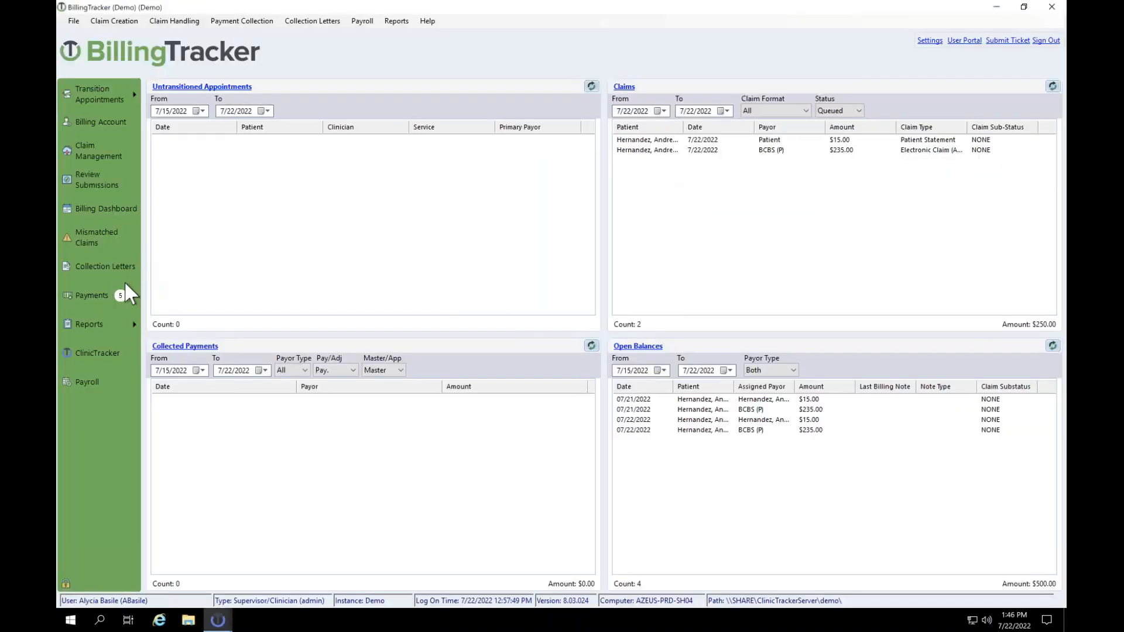
click(113, 322)
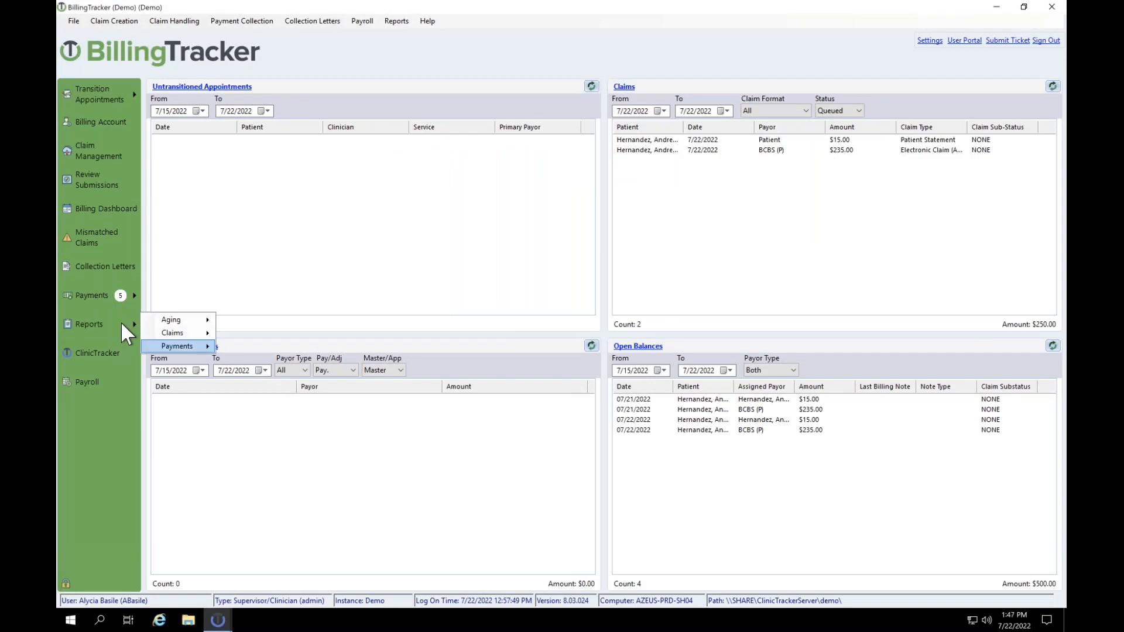
click(176, 346)
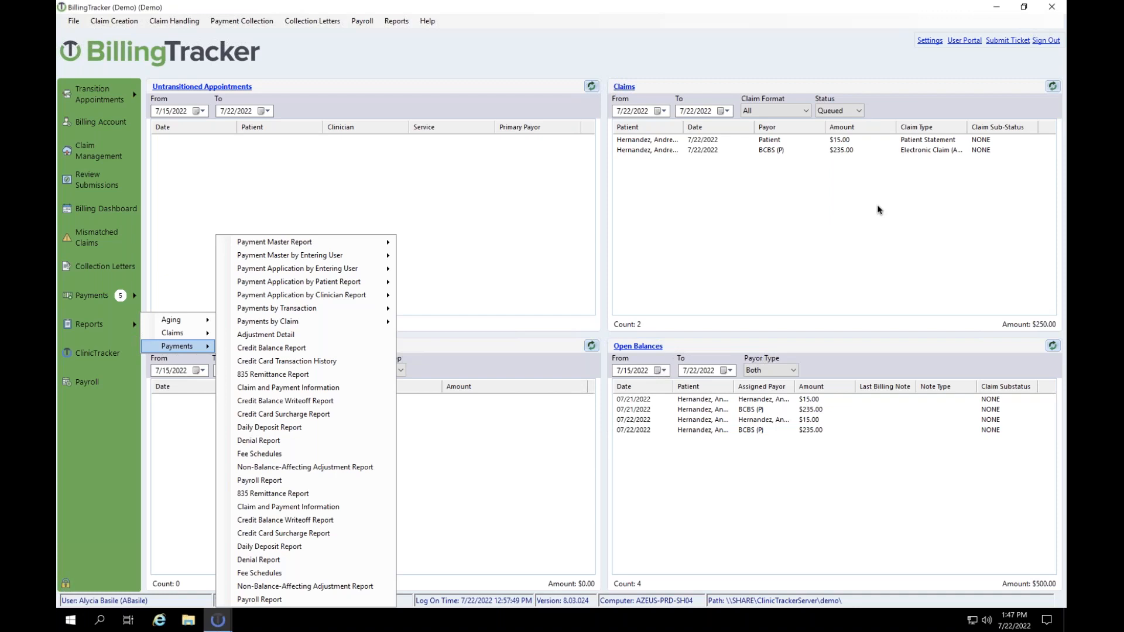
click(577, 271)
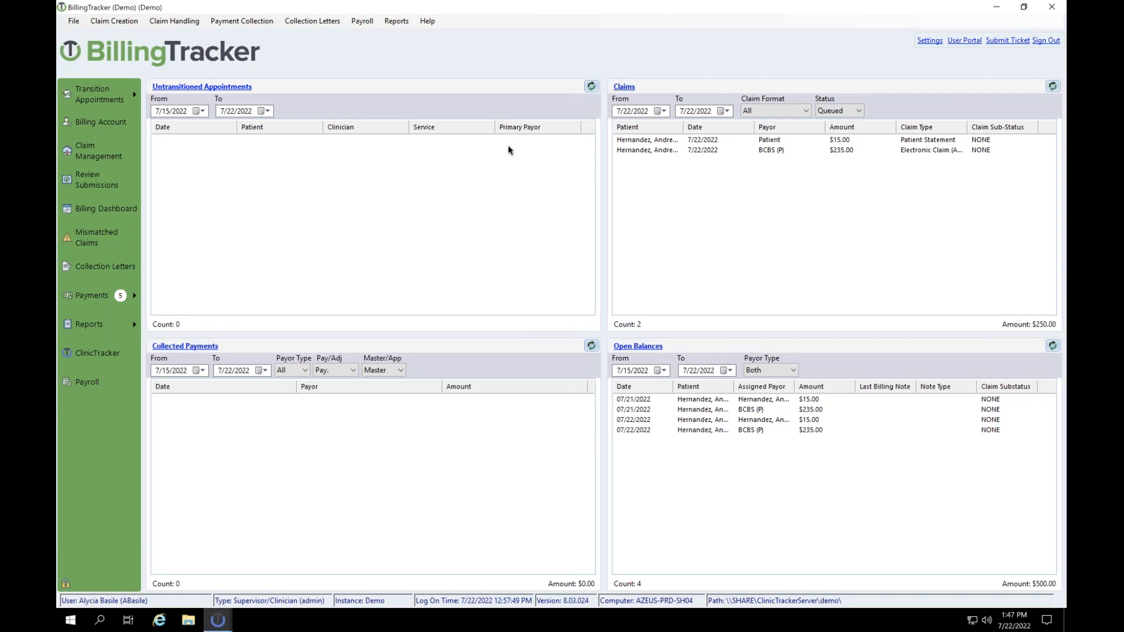
Step: Open the billing Options and switch the progress note requirement to Block, then back to None
click(932, 41)
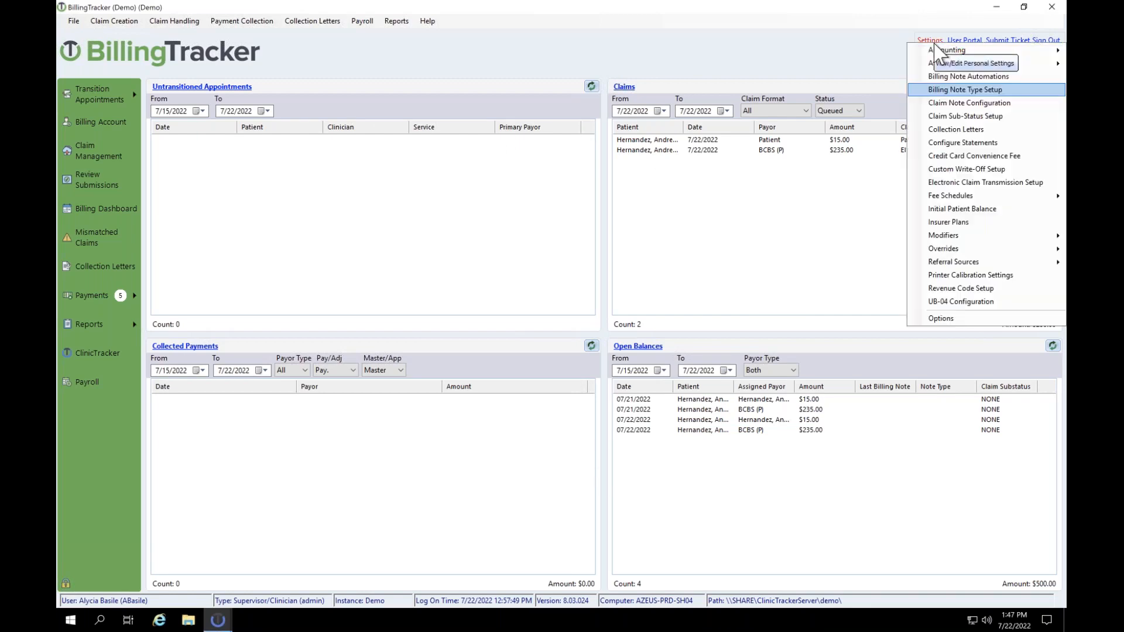
click(955, 320)
drag(666, 96, 810, 23)
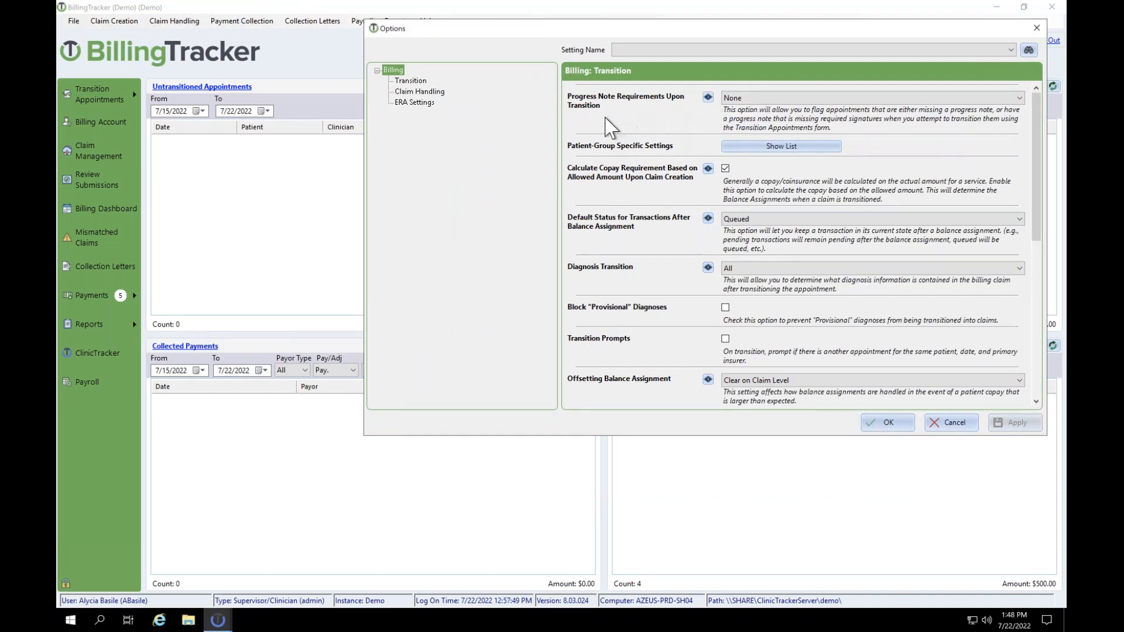
click(764, 97)
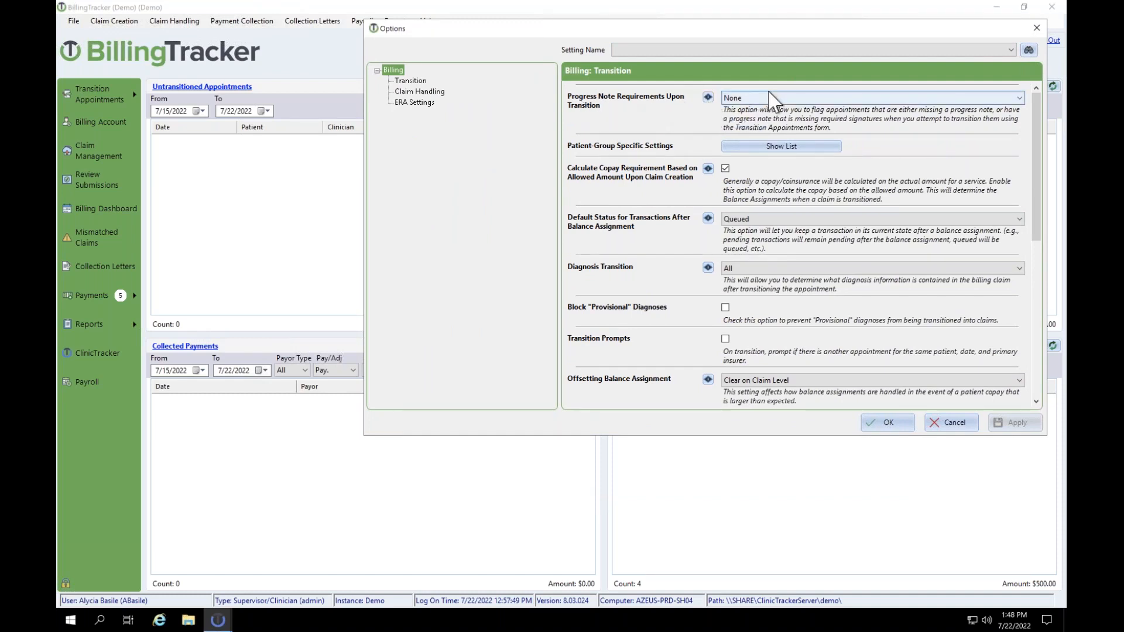
click(737, 103)
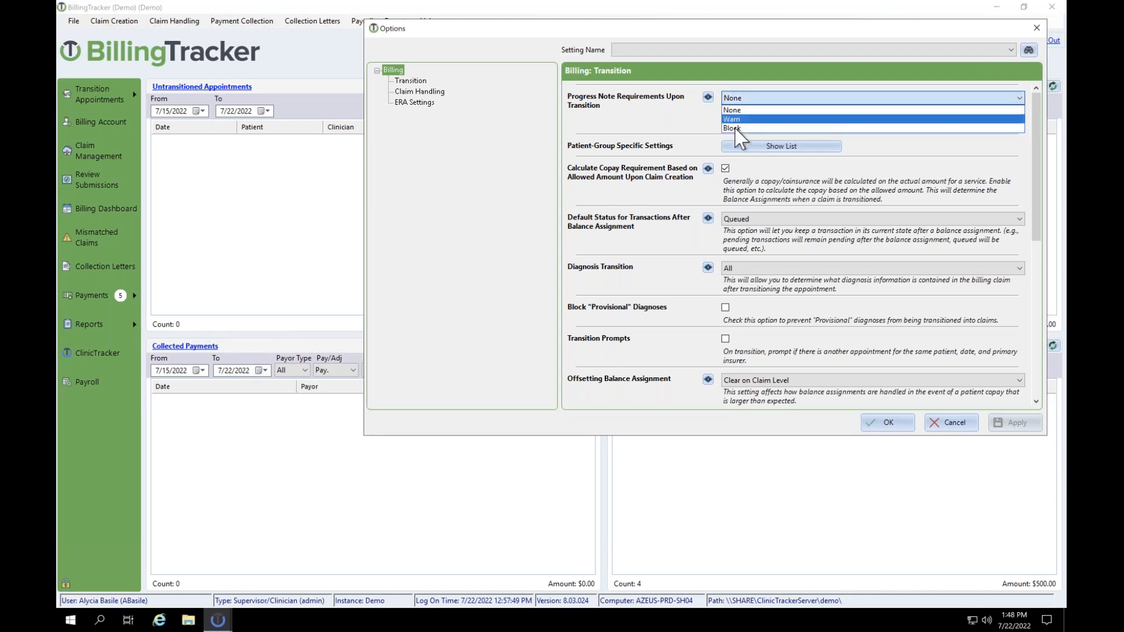
click(755, 115)
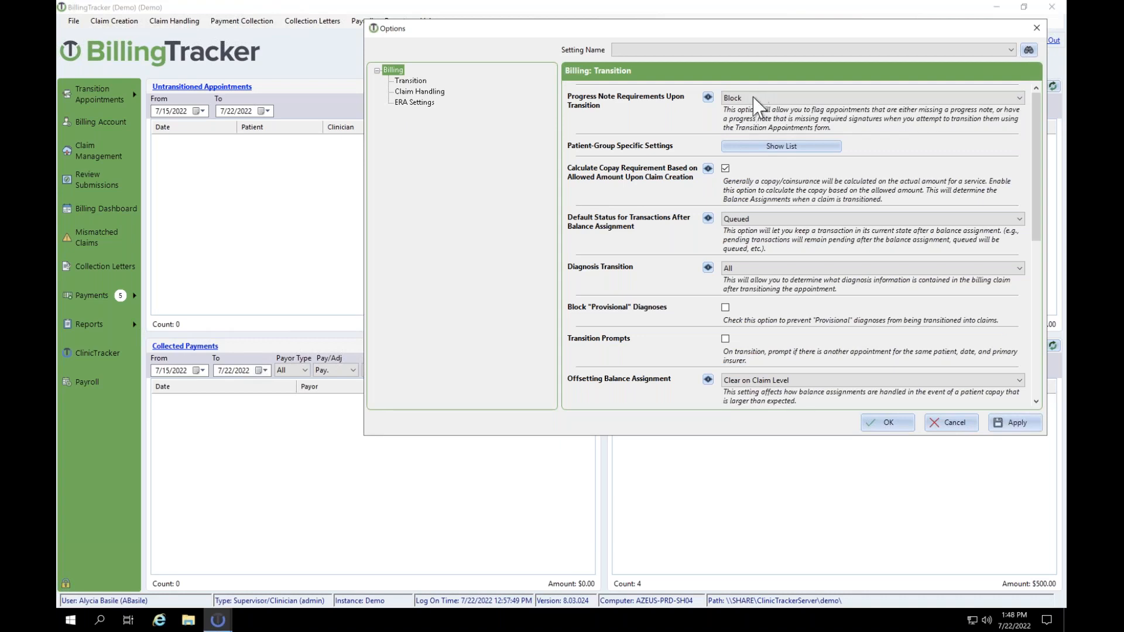
click(736, 99)
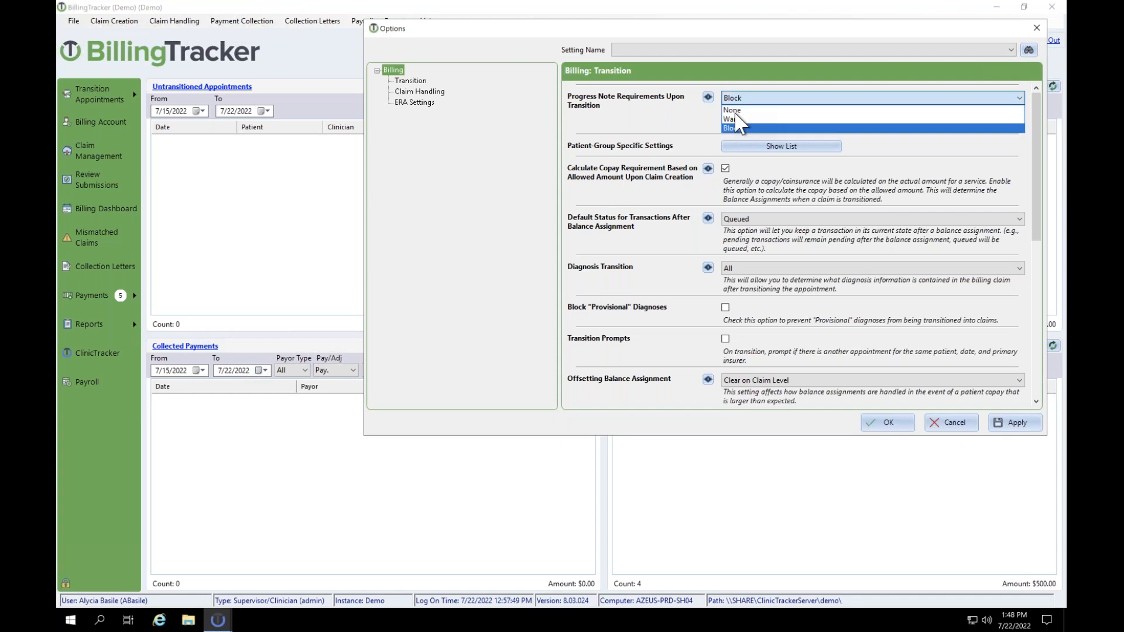
click(739, 107)
Step: Set the Batch Create Claims payment prompt to 'Charge Stored Card, Don't Prompt if Not on File'
scroll(662, 121, down, 5)
scroll(661, 122, down, 7)
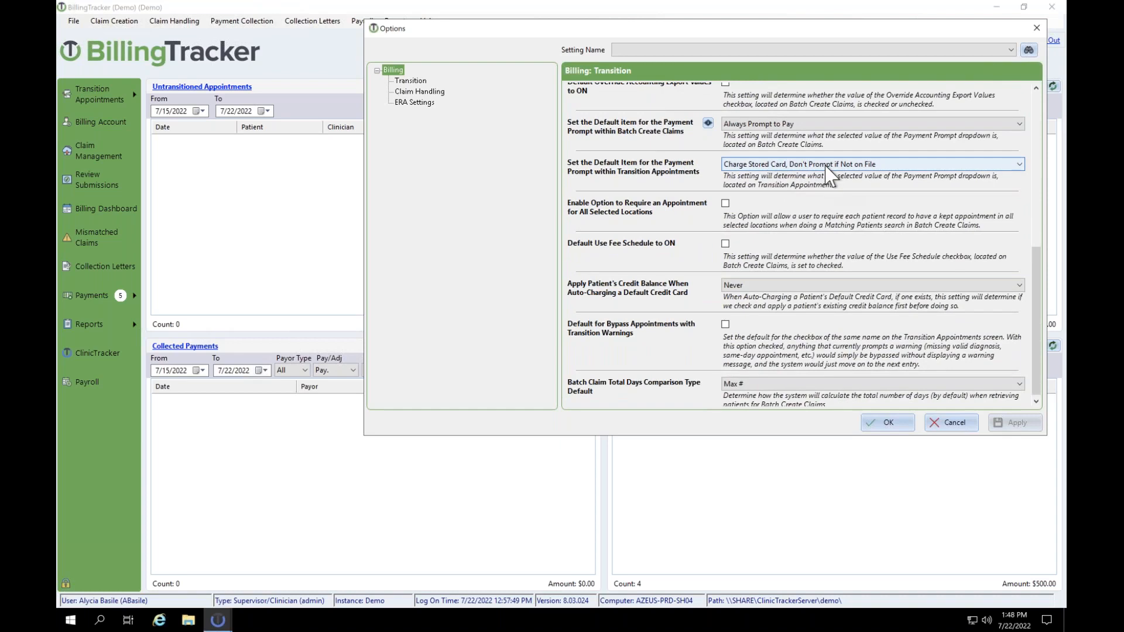
click(808, 125)
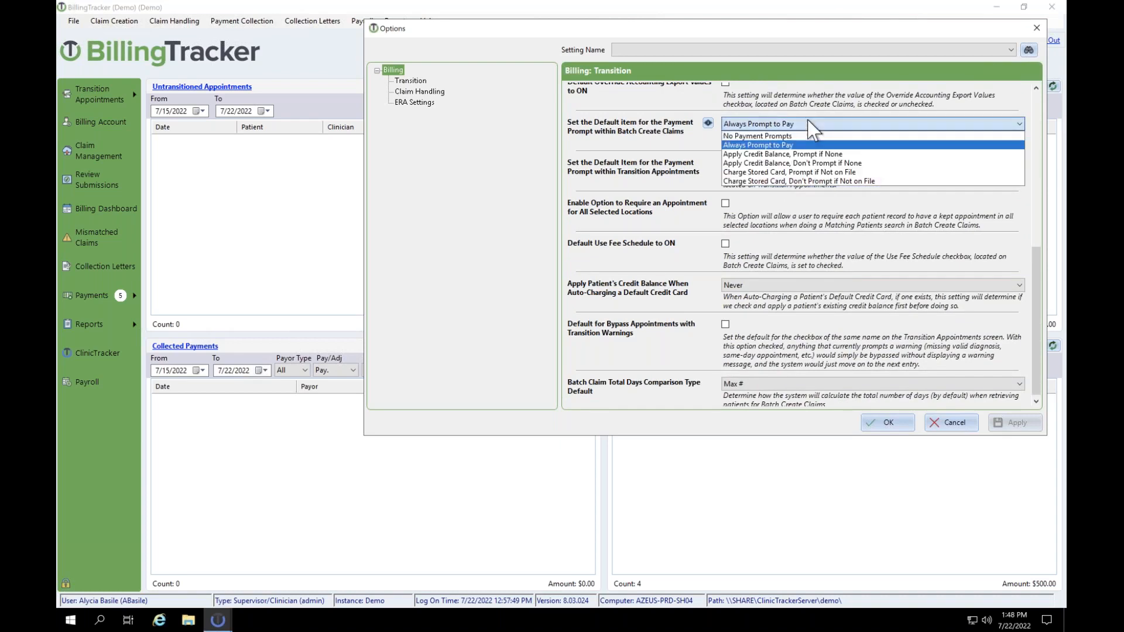
click(802, 181)
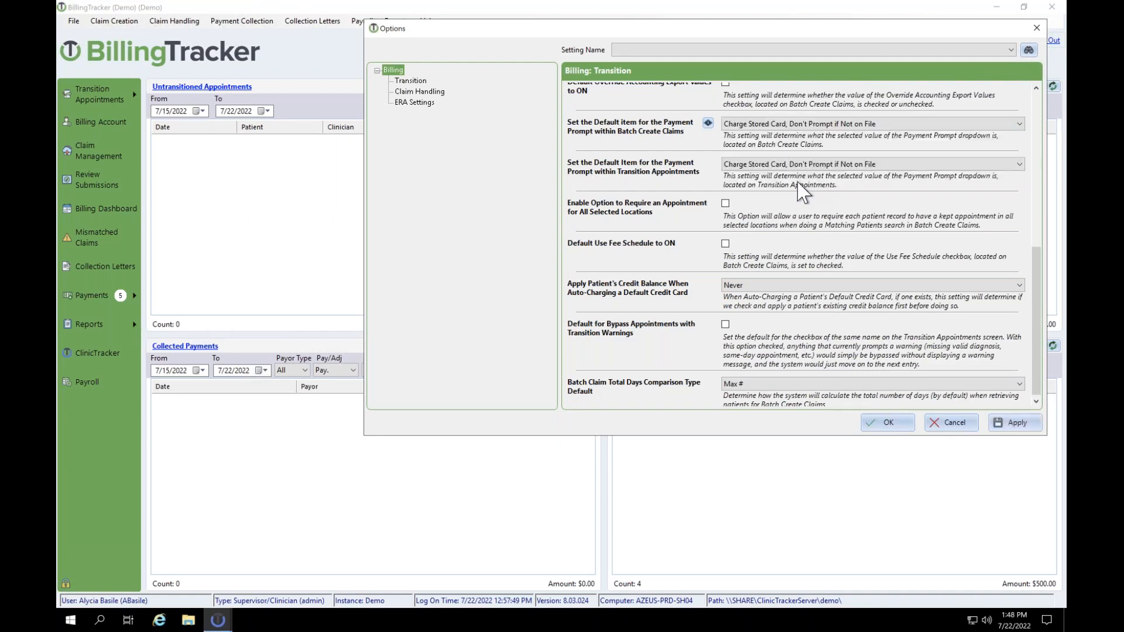
scroll(801, 191, down, 1)
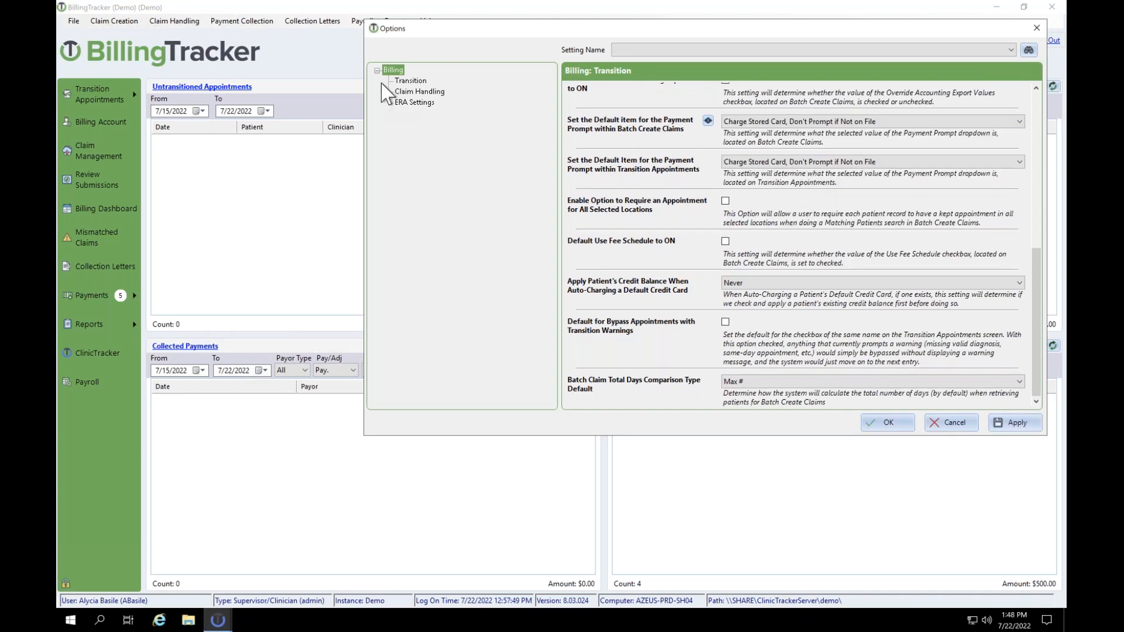
Step: In Claim Handling, set Electronic Claims: Combine to Insurer, Patient, Clinician, Authorization Code
click(413, 92)
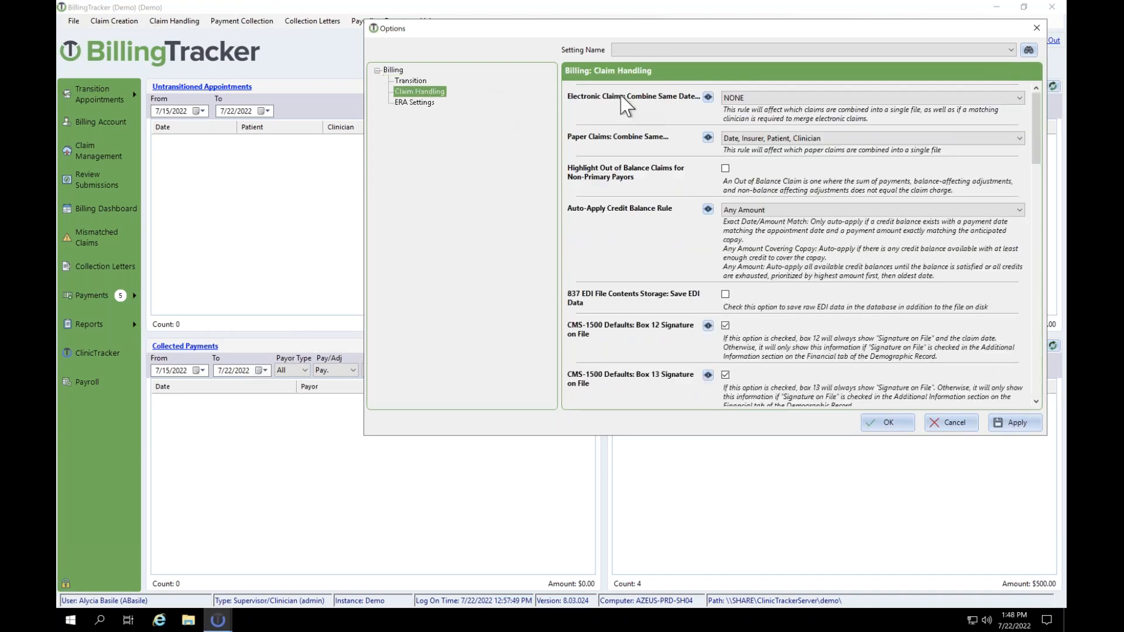
click(746, 99)
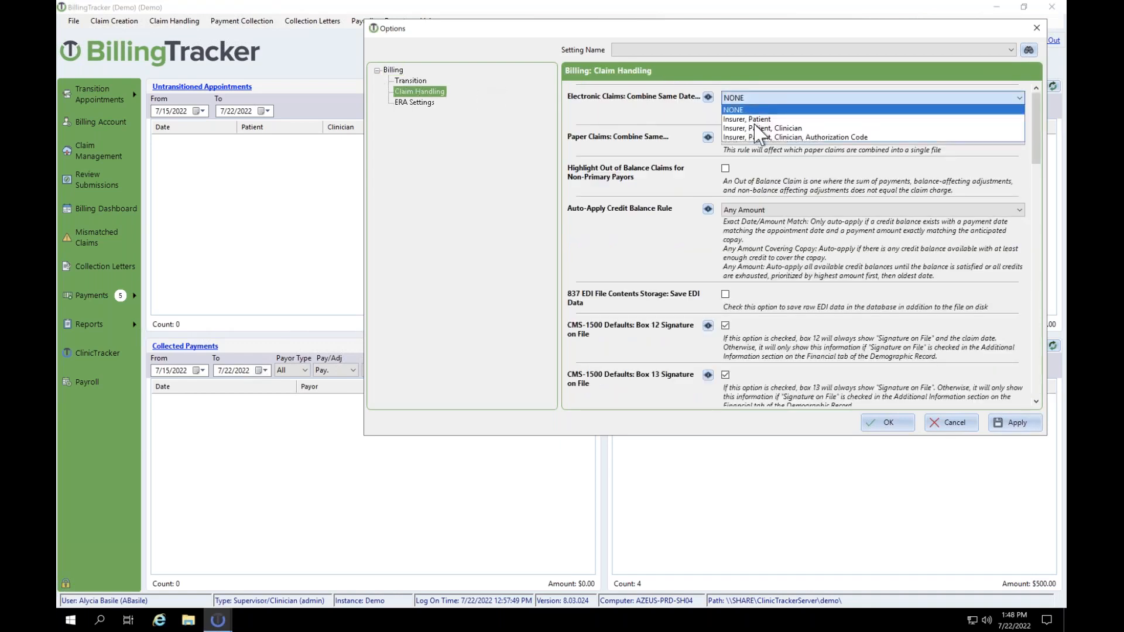
click(815, 144)
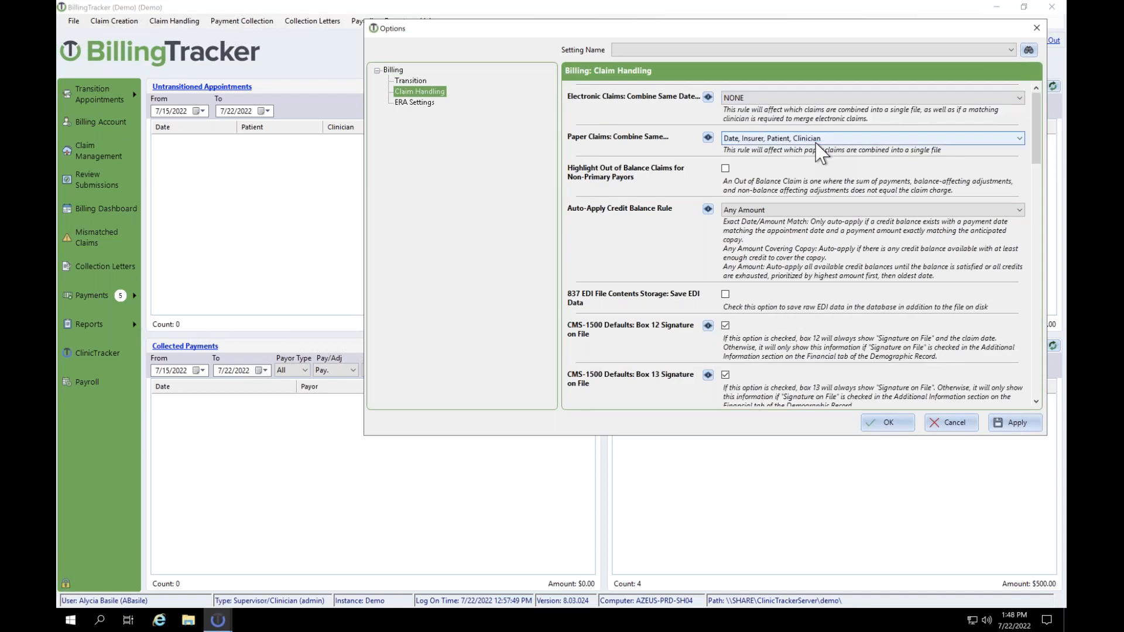
click(751, 101)
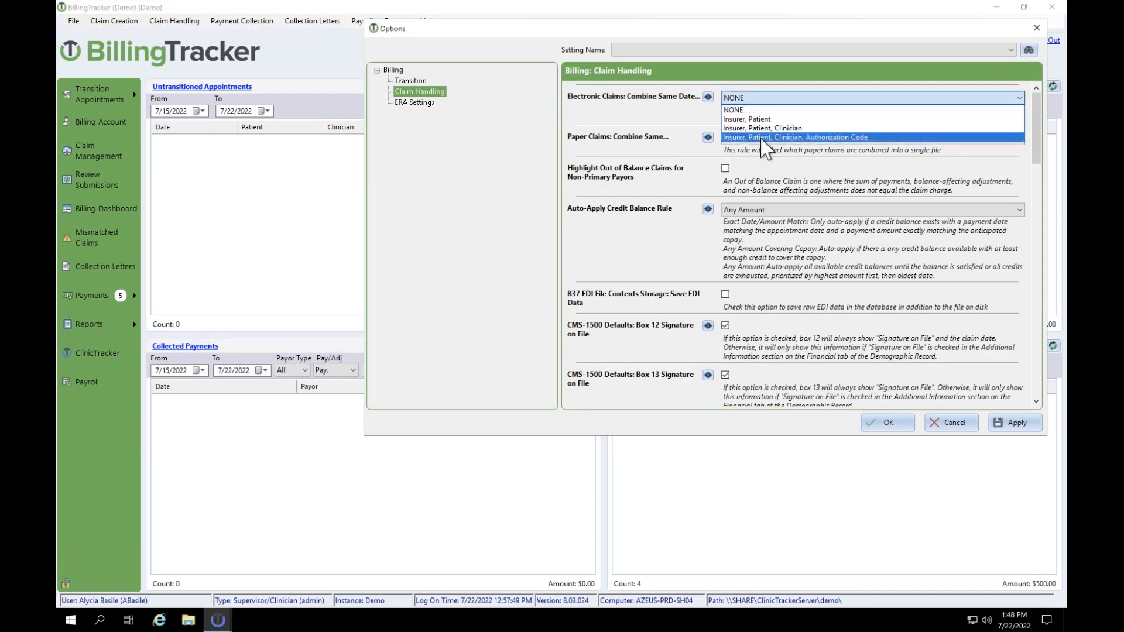
click(762, 138)
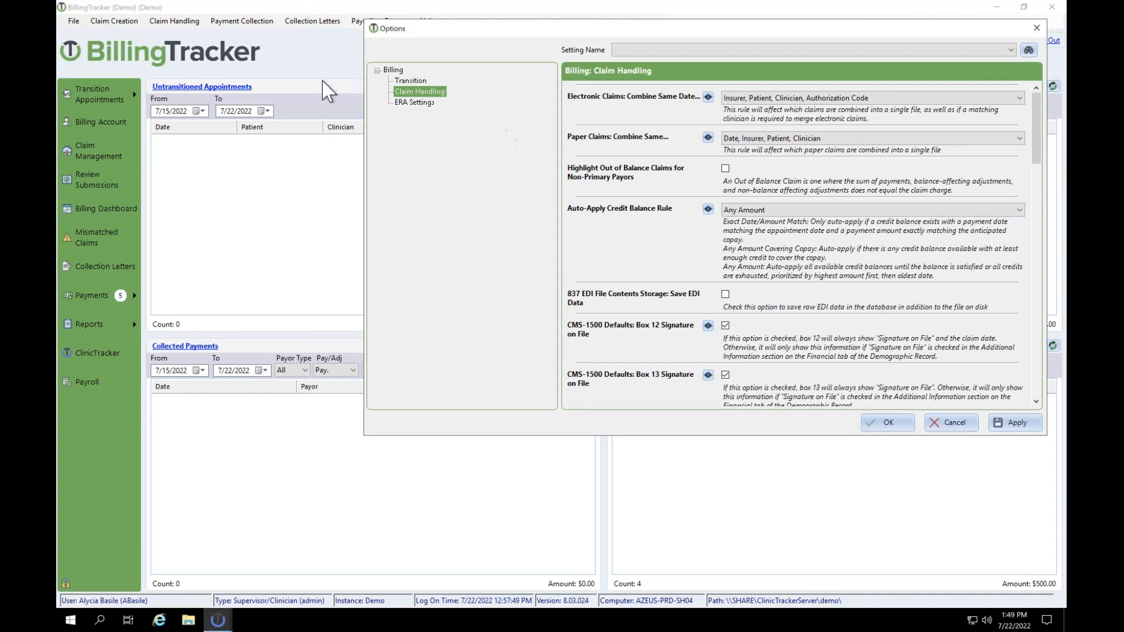
Step: Review the ERA Settings, then close Options discarding the changes
click(415, 103)
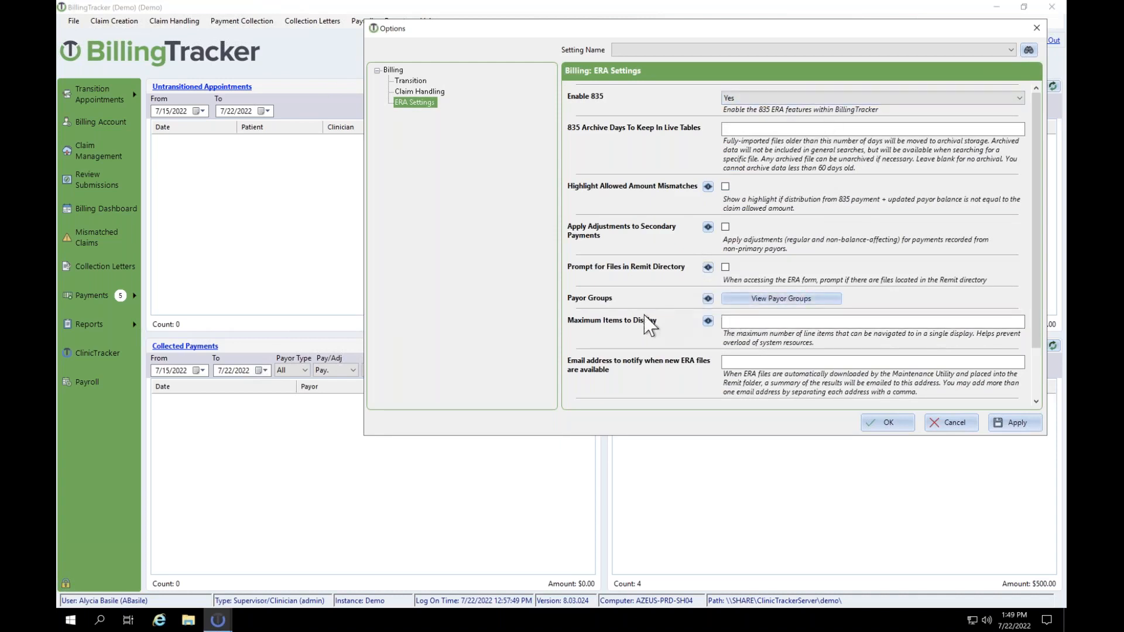
scroll(647, 322, down, 3)
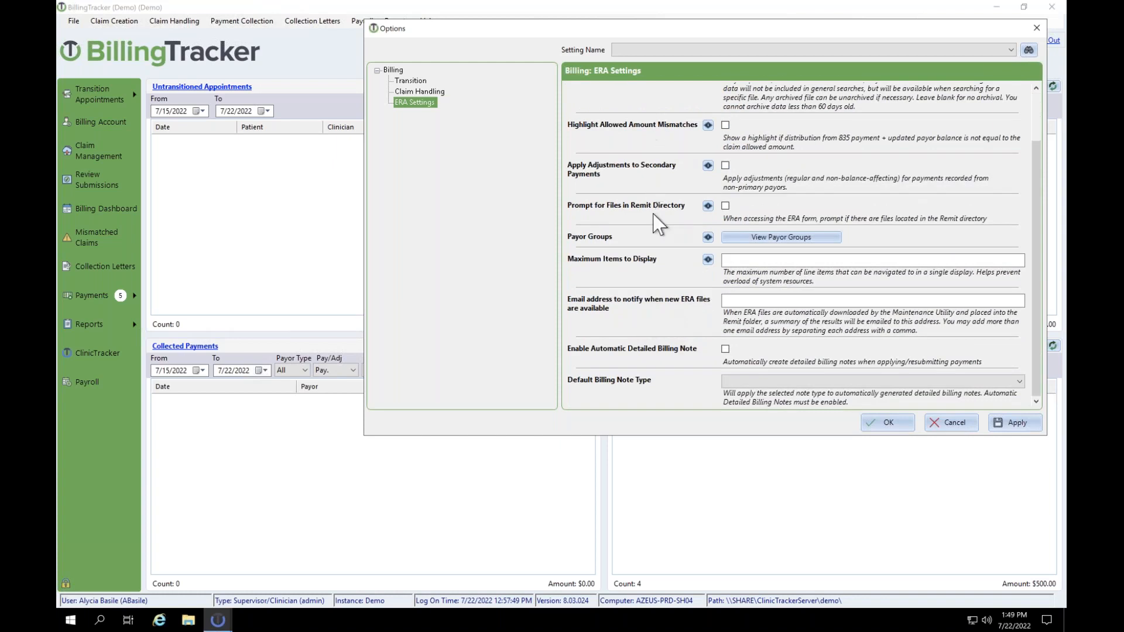
click(1035, 28)
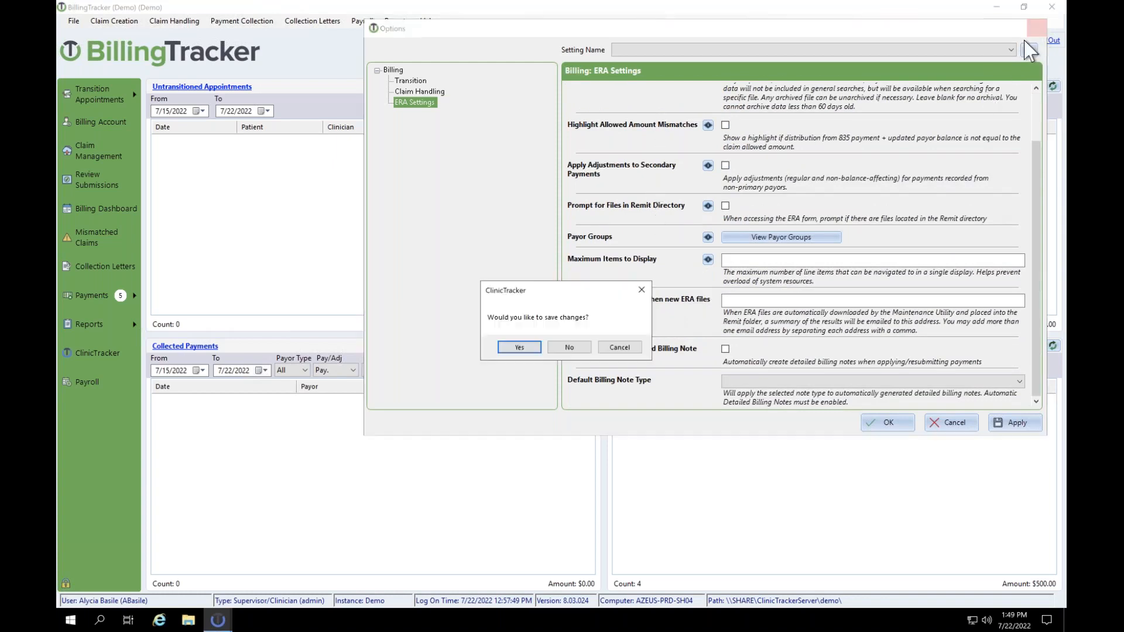
click(588, 348)
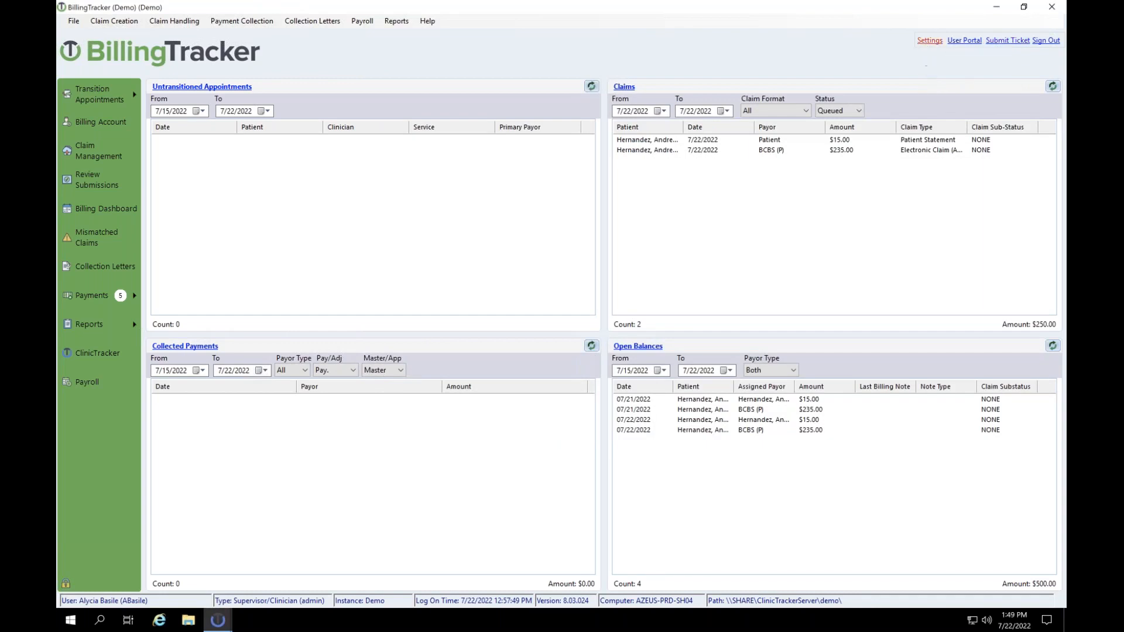
click(930, 40)
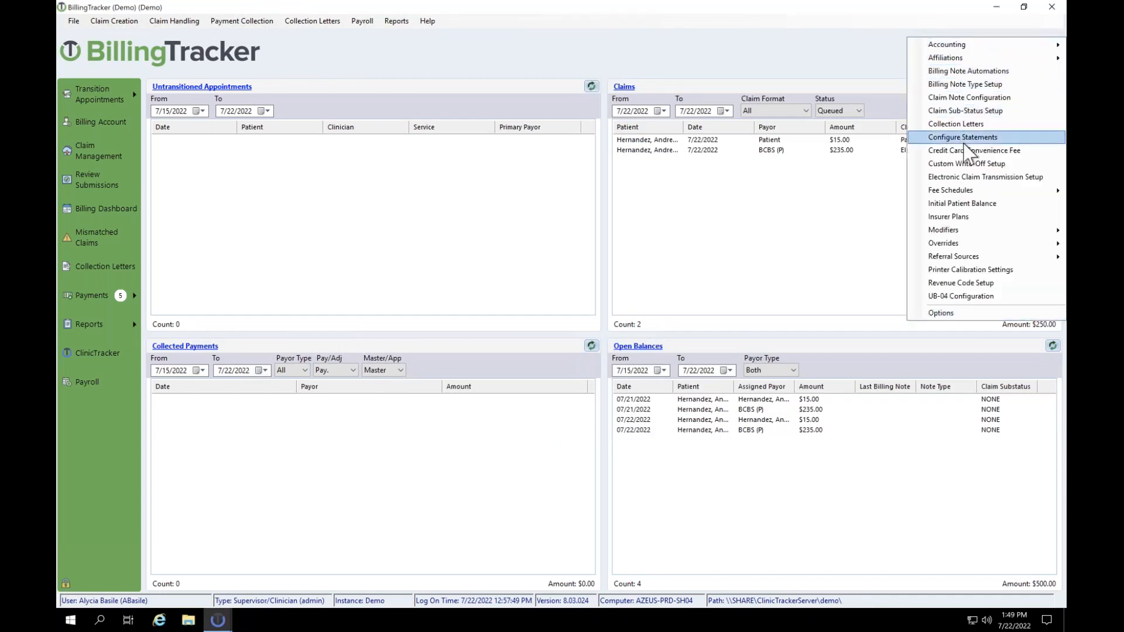
mouse_move(968, 233)
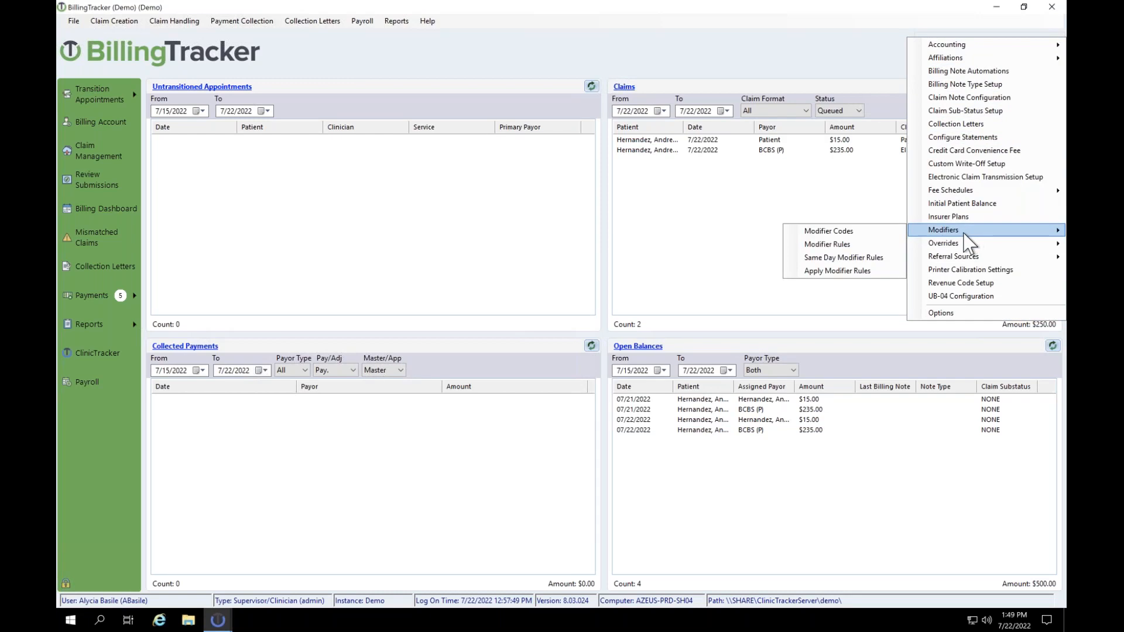
click(856, 247)
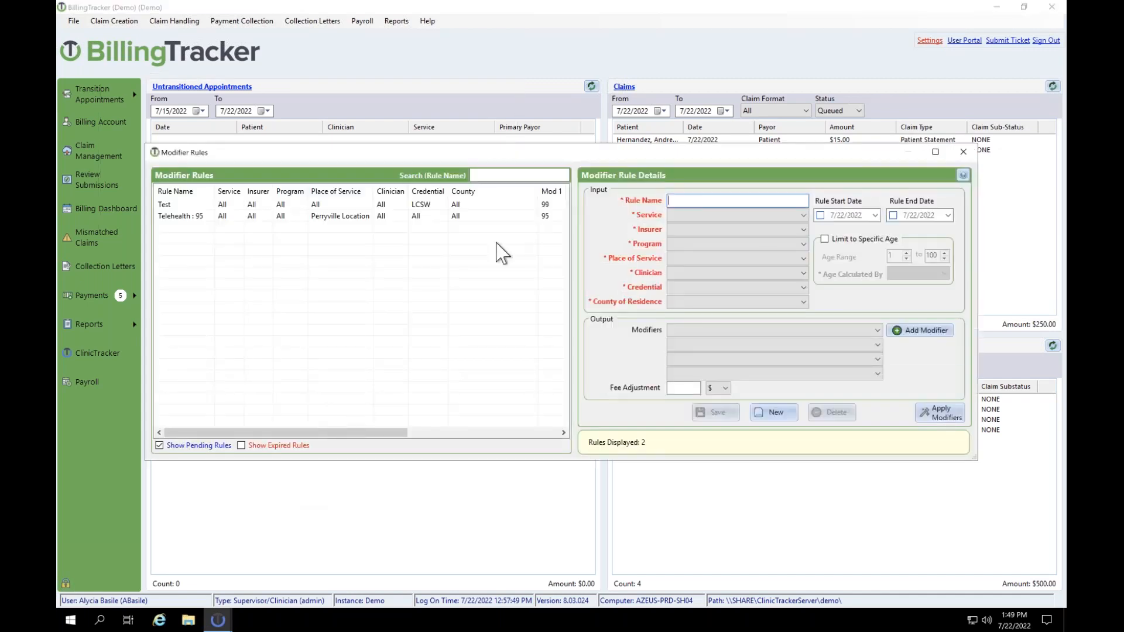
click(426, 207)
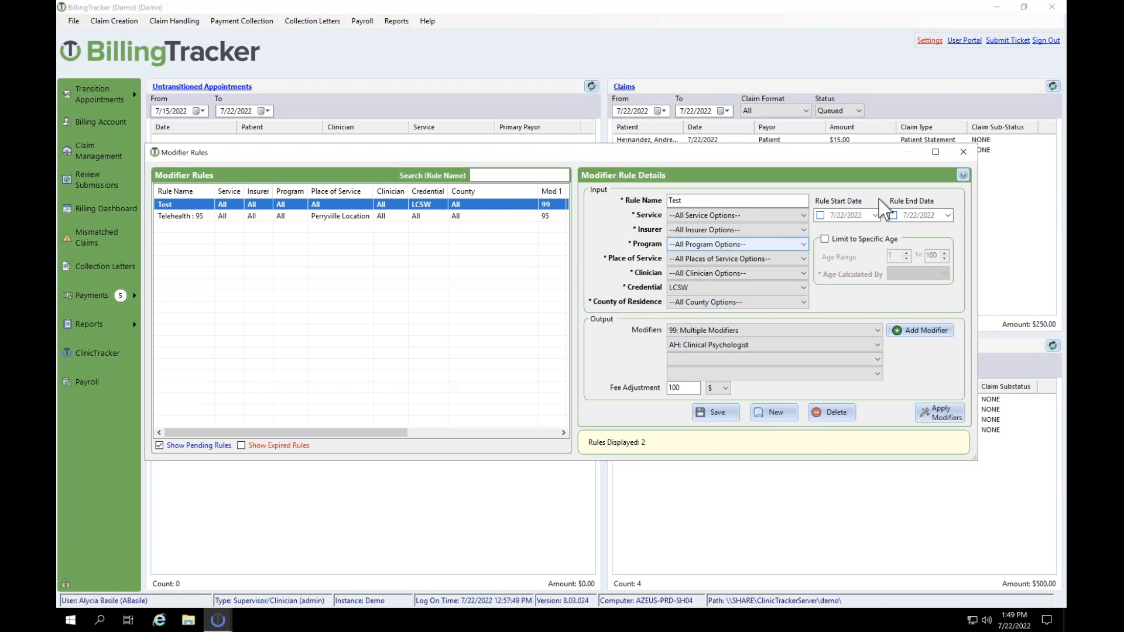
click(963, 154)
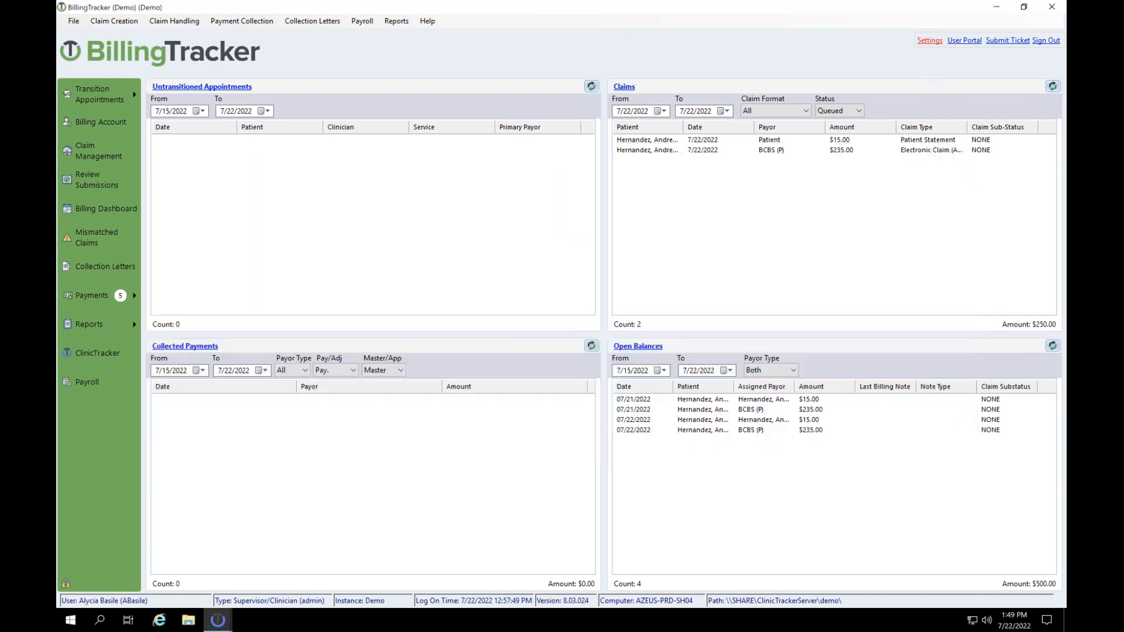
click(929, 41)
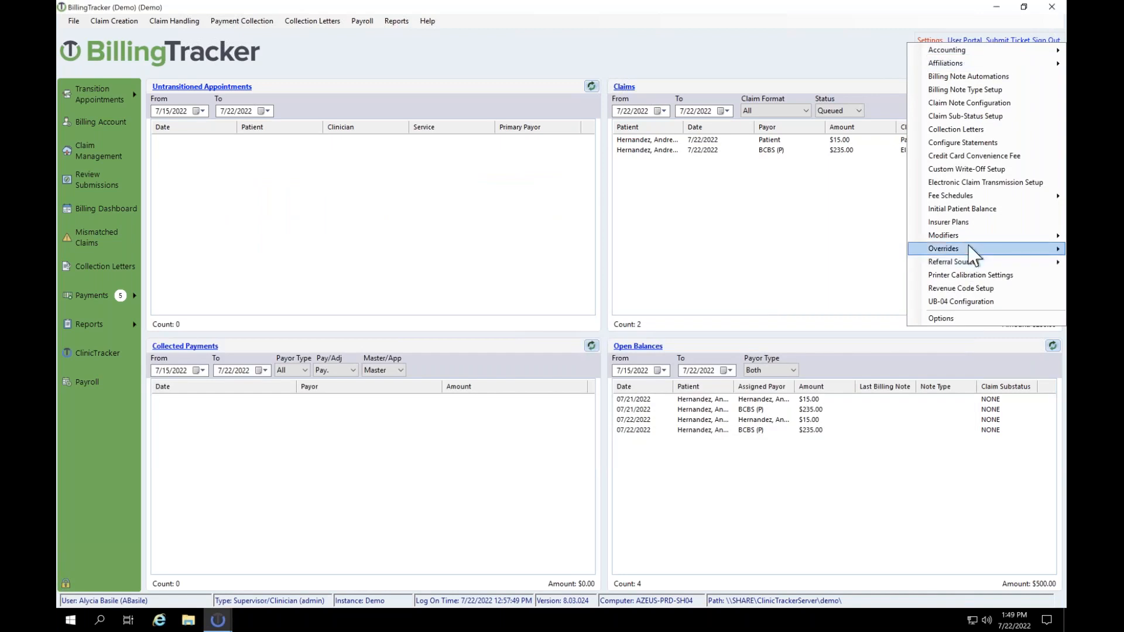
mouse_move(968, 249)
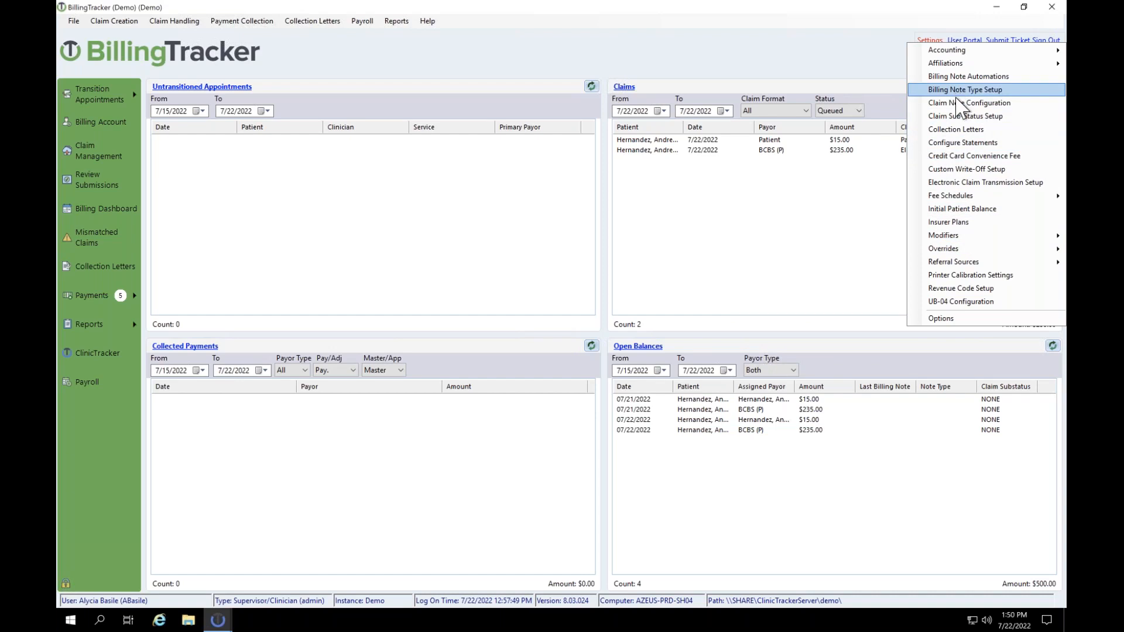
Step: Review the Claim Sub-Status Setup (10 sub-statuses, NONE default), widening its Sub-Status column, then close it
click(941, 117)
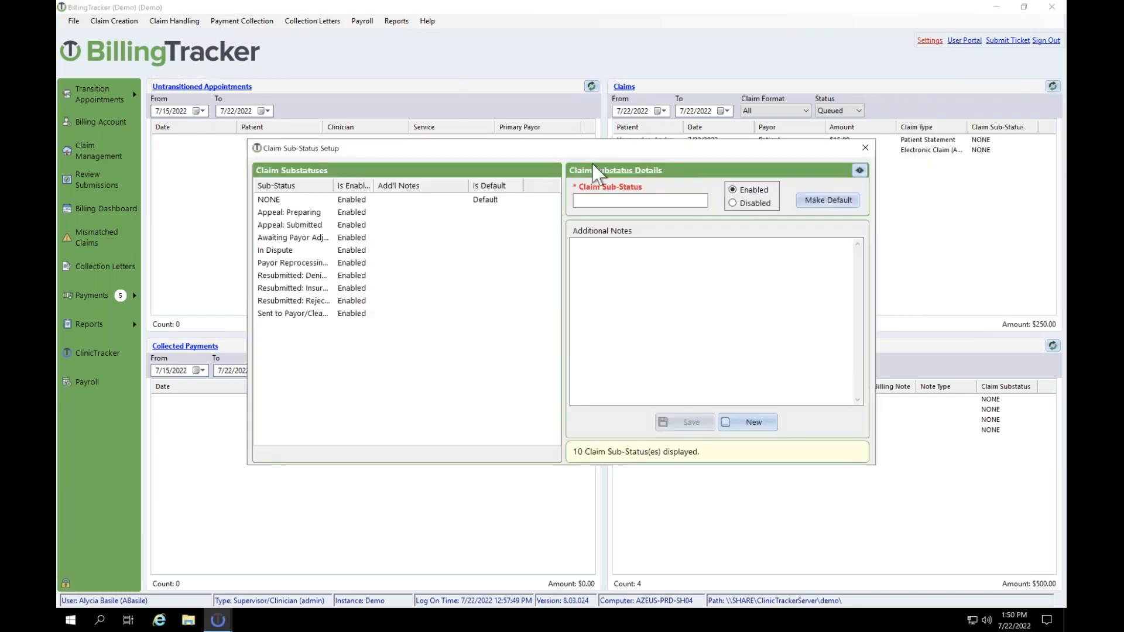
drag(594, 155, 721, 129)
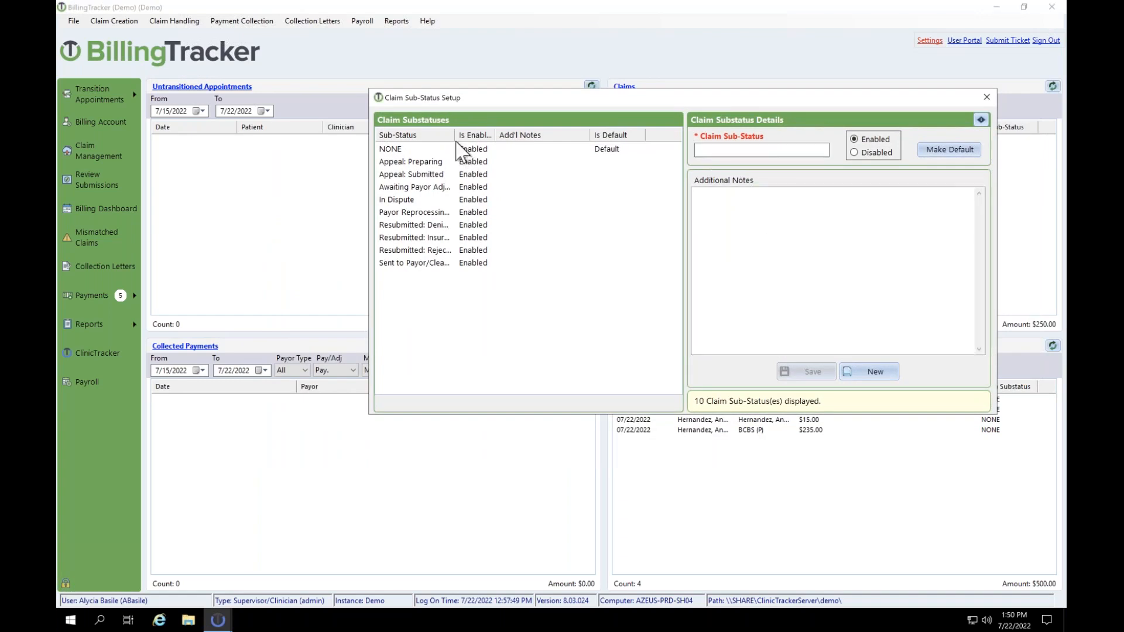
drag(453, 139, 509, 130)
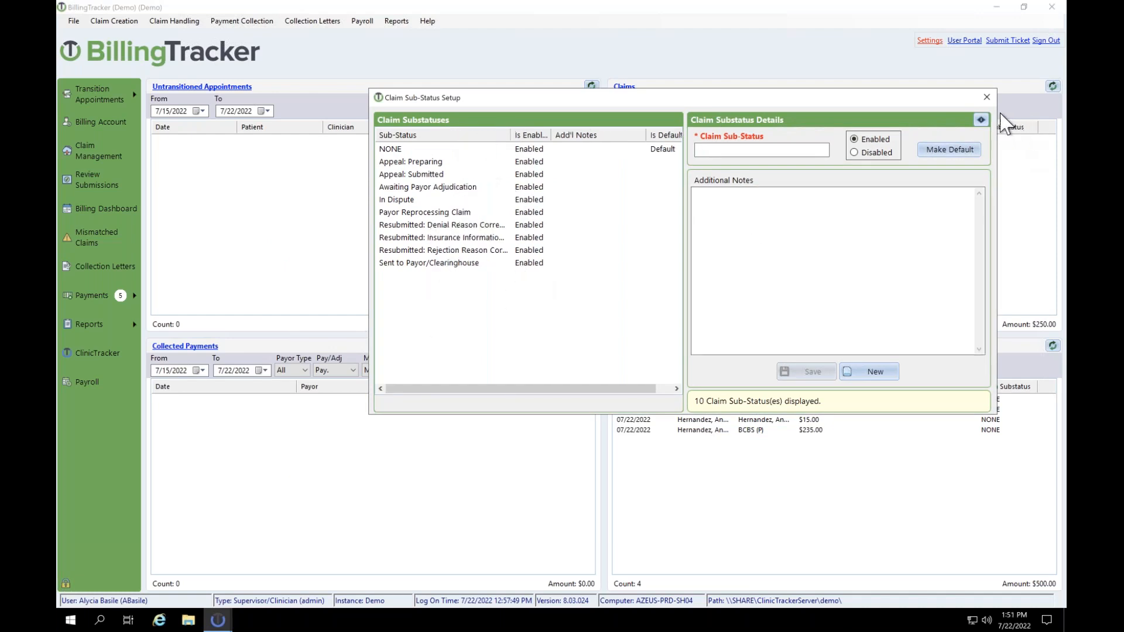
click(987, 97)
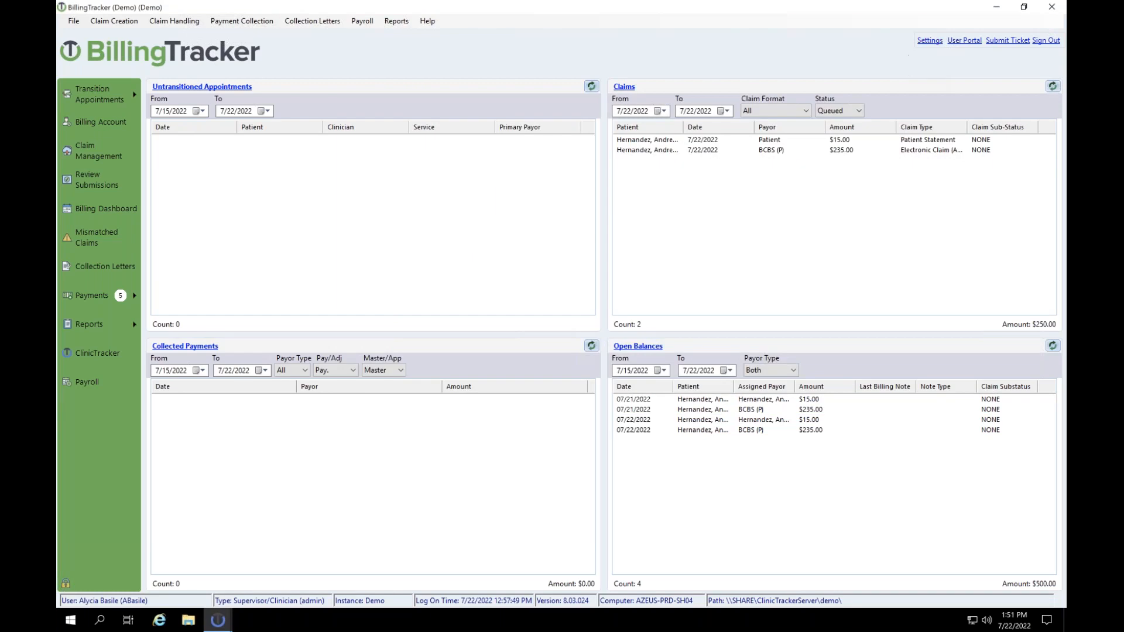
click(929, 40)
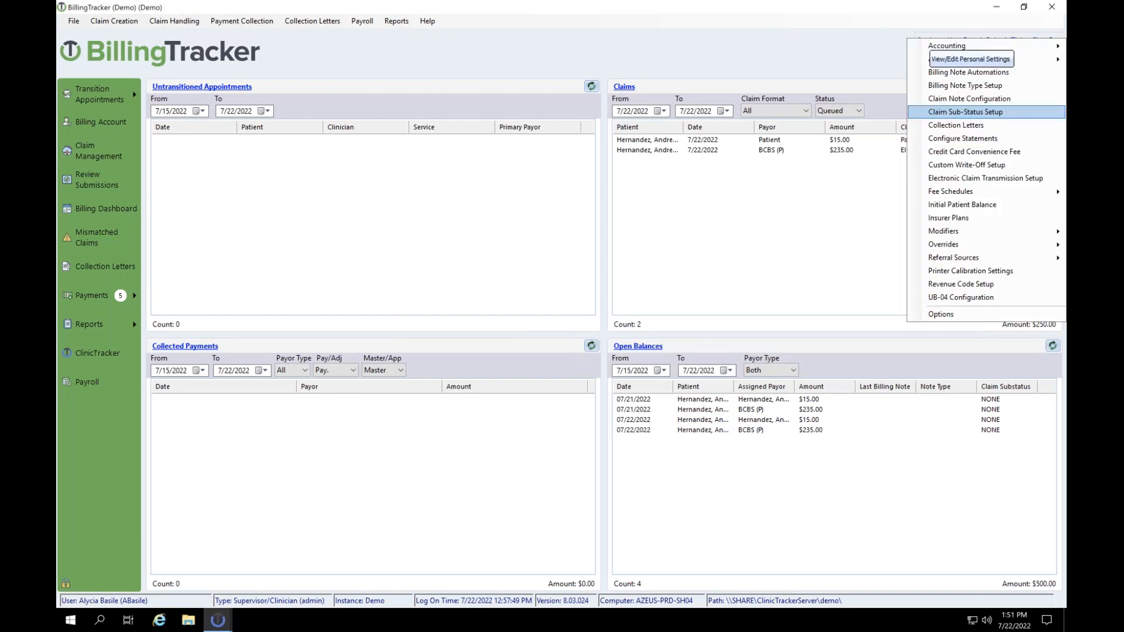
click(1021, 126)
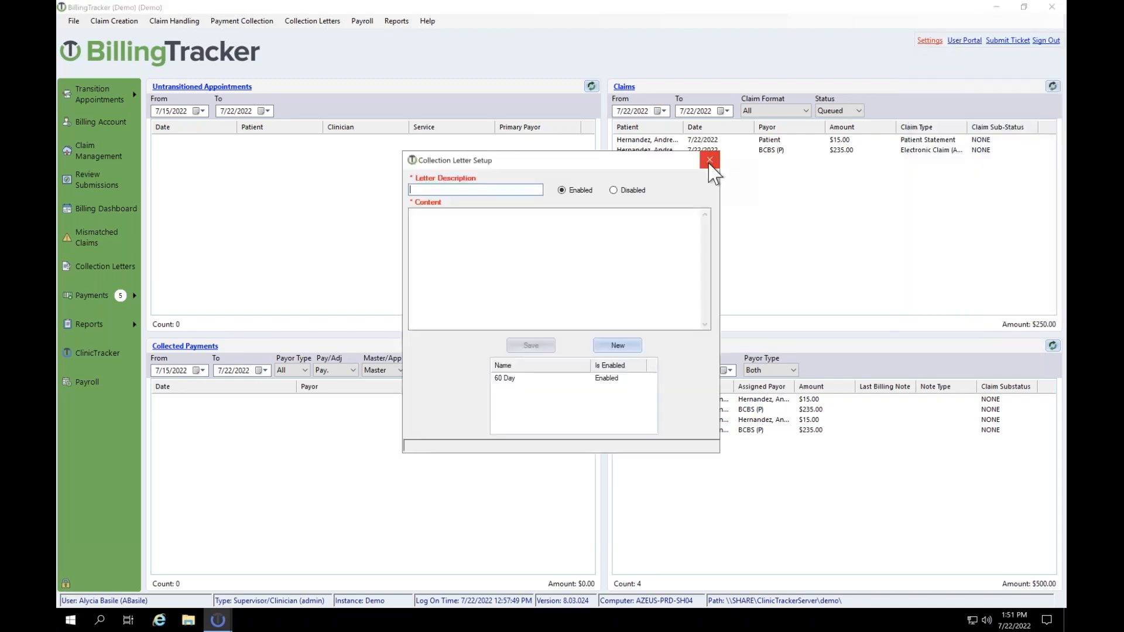
click(711, 158)
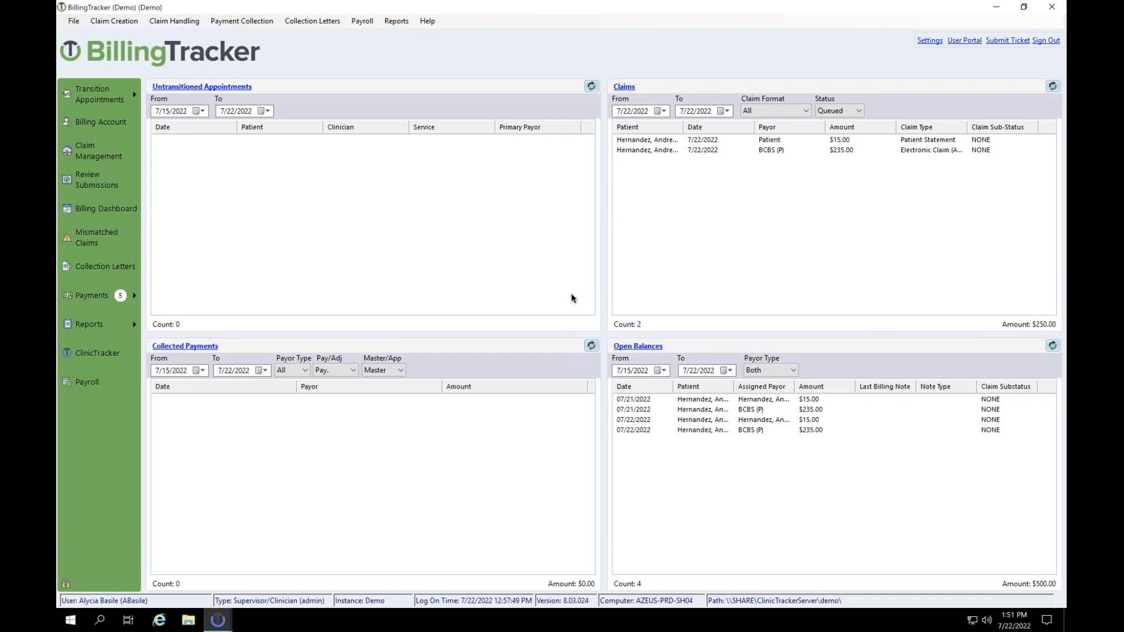
Step: Open Electronic Remittance Advice (835) processing and display the unapplied BCBS entry
click(100, 303)
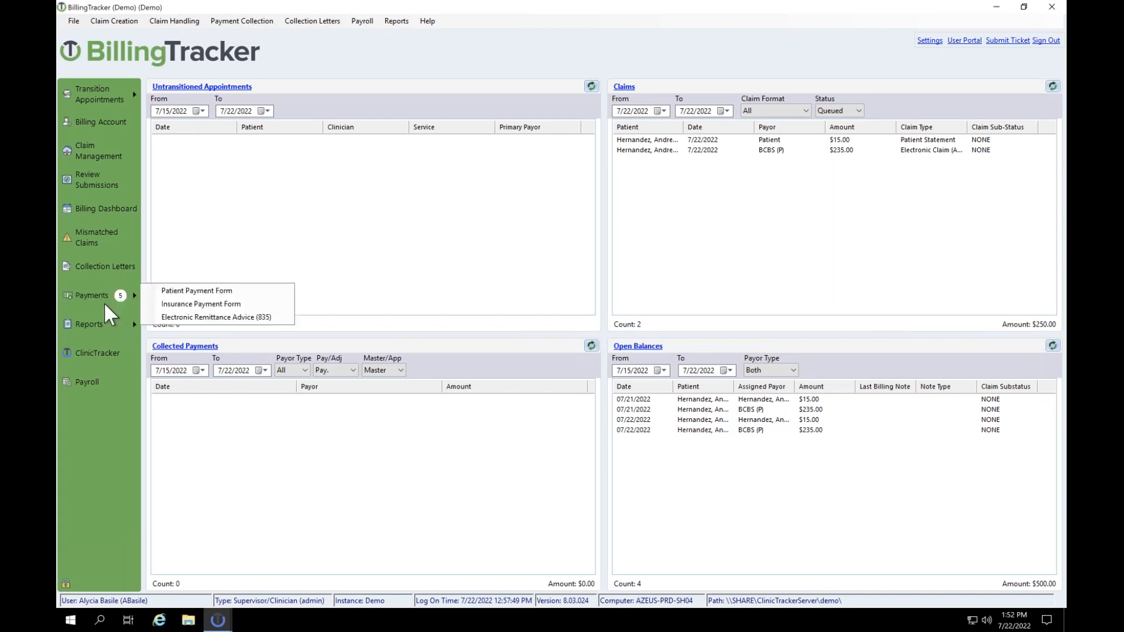
click(179, 317)
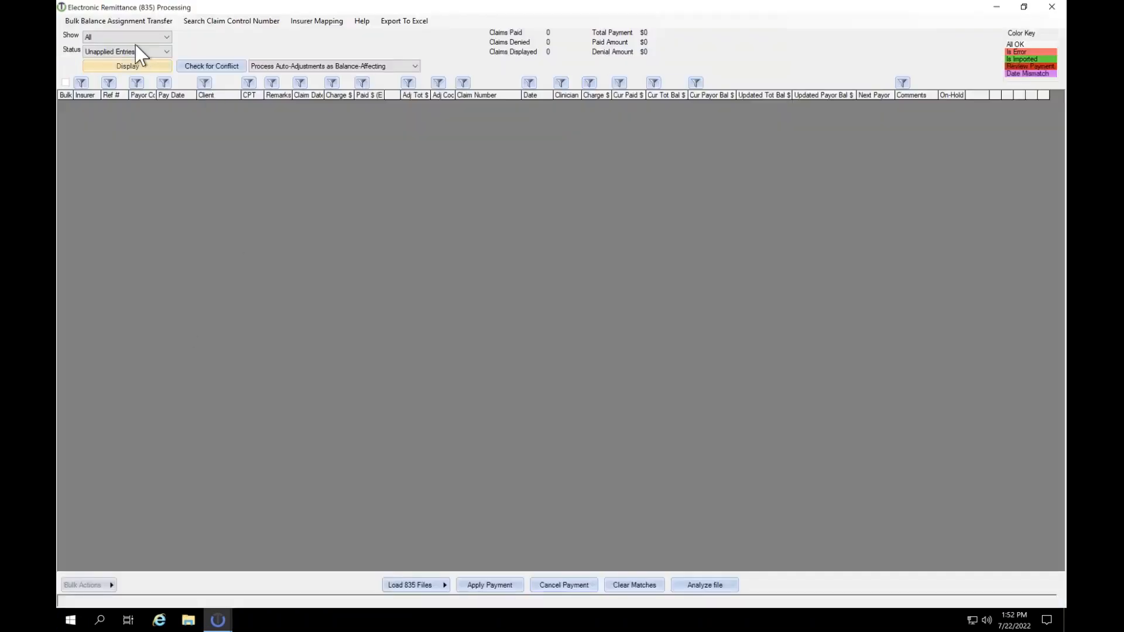
click(114, 66)
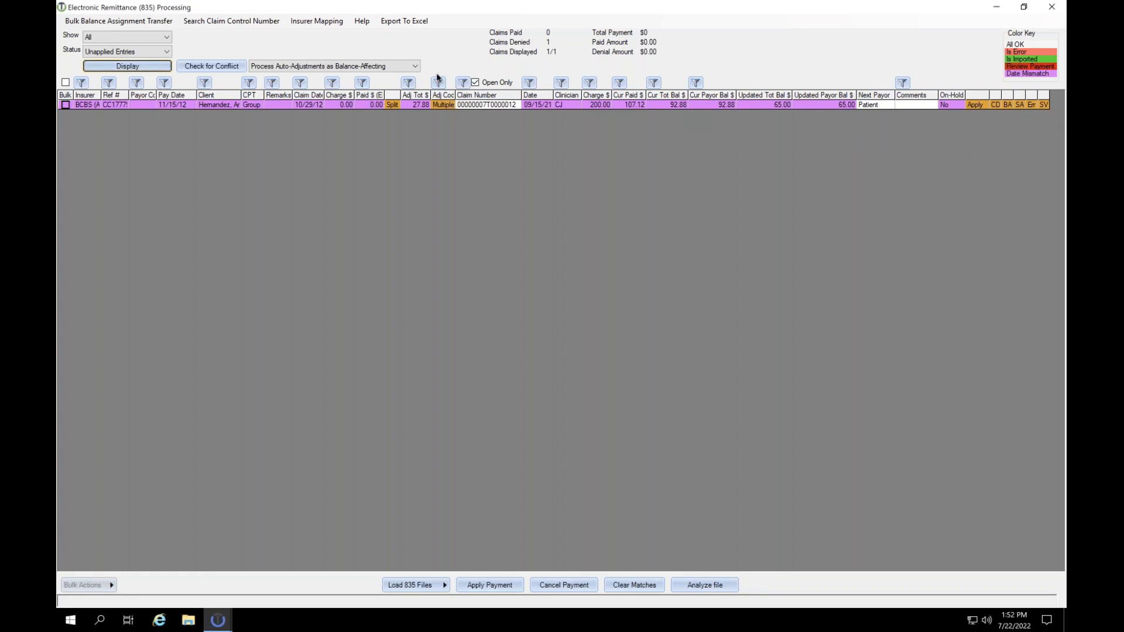
Step: Save the comment 'test' on the BCBS remittance entry and mark the entry as erroneous
click(916, 105)
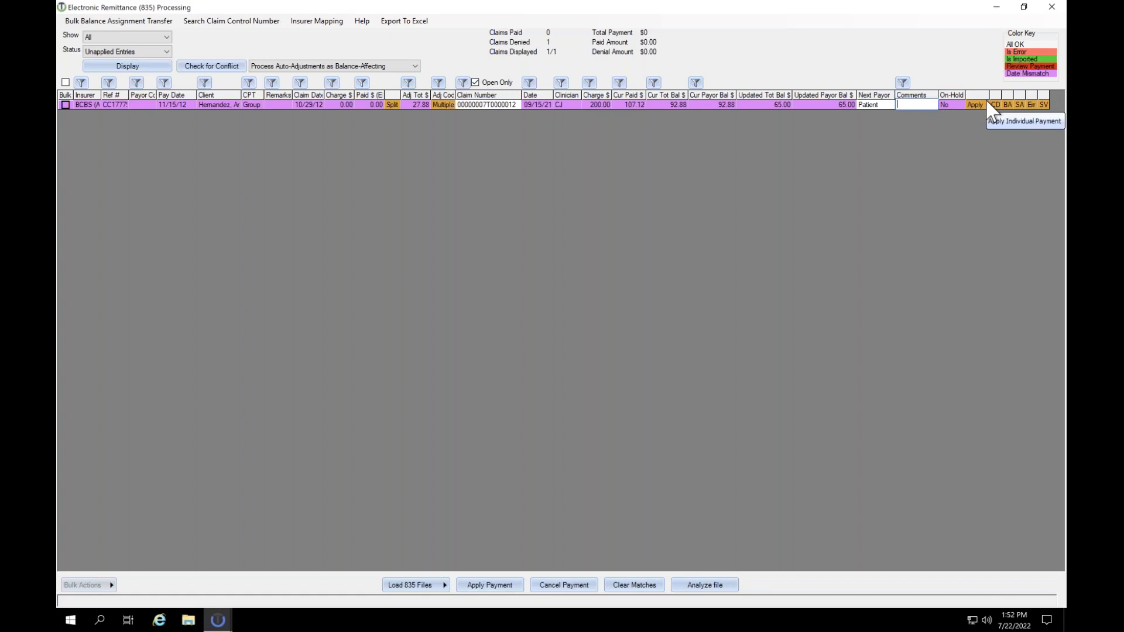
text(hol)
key(BackSpace)
key(BackSpace)
text(hol)
key(BackSpace)
key(BackSpace)
key(BackSpace)
text(test)
click(1041, 104)
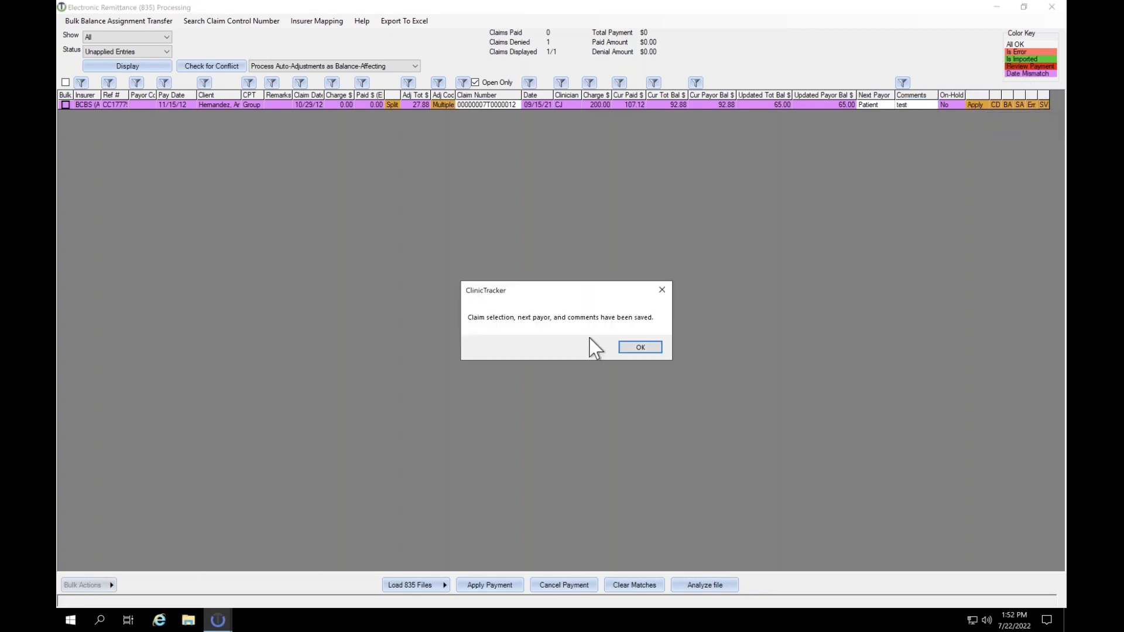
click(646, 349)
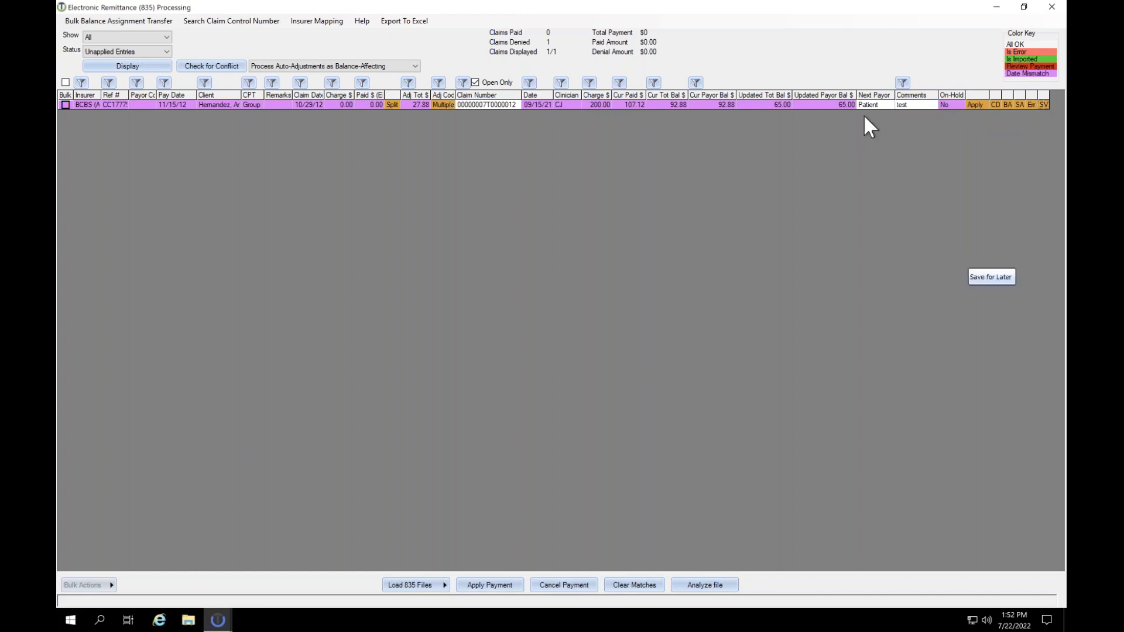
click(1031, 105)
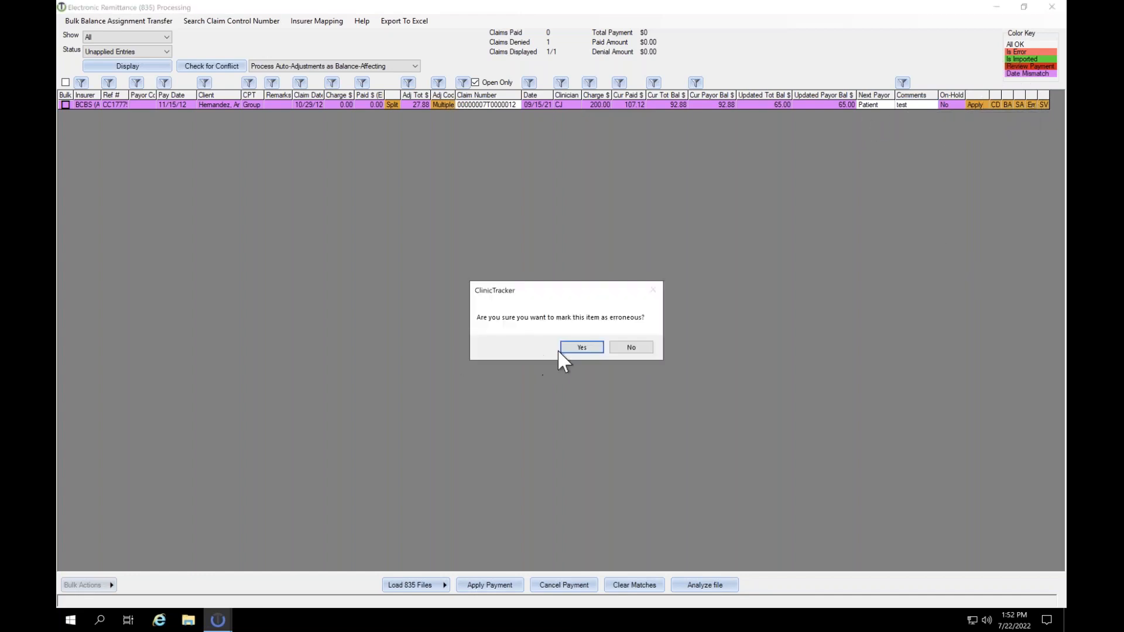
click(579, 349)
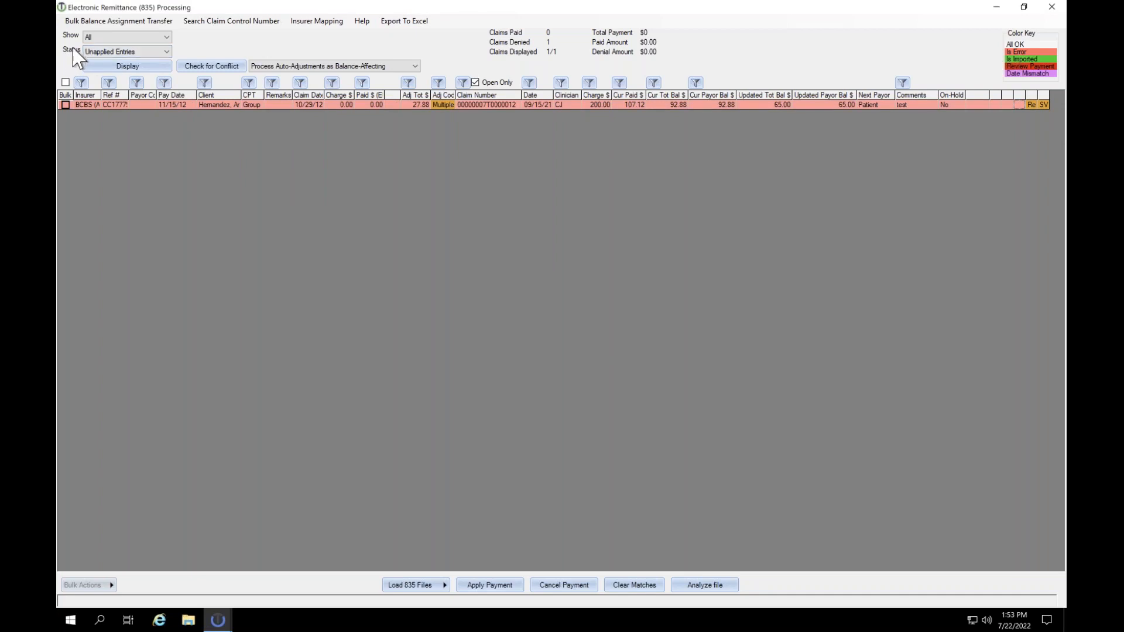
Step: List Erroneous Entries and revert the BCBS entry back to the active list
click(96, 52)
click(112, 78)
click(112, 67)
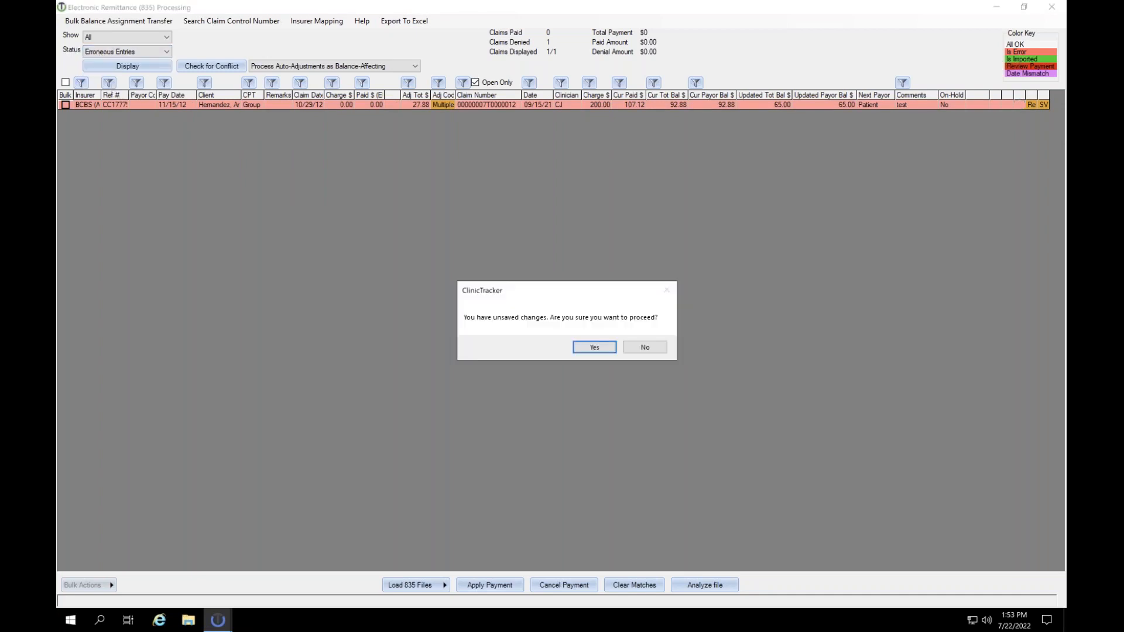
click(595, 350)
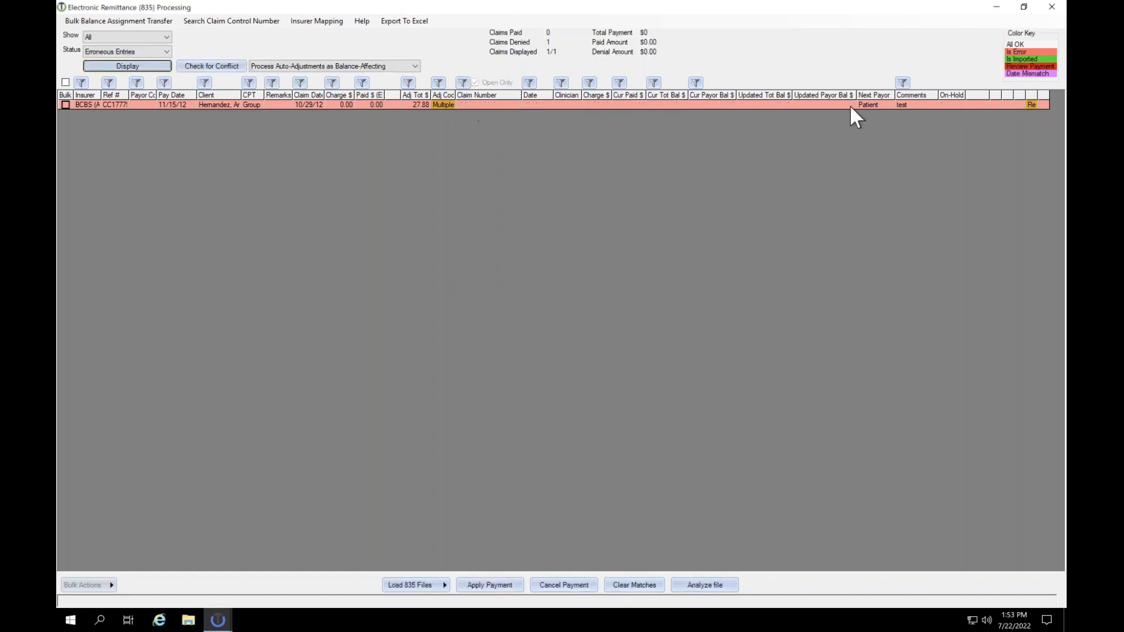
click(1030, 104)
click(594, 347)
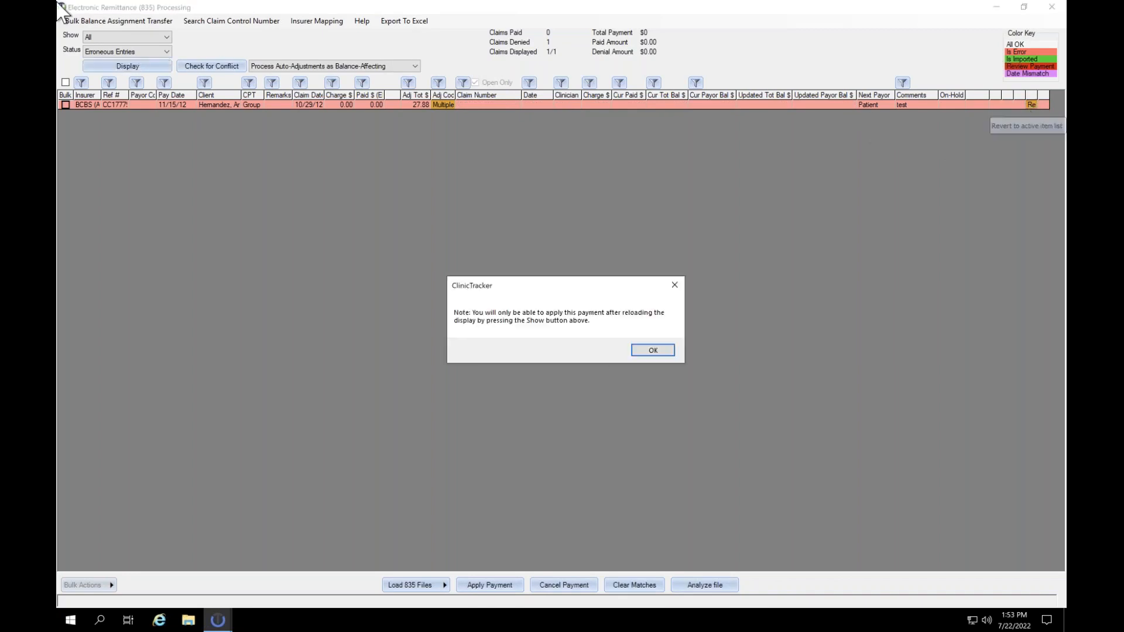
click(648, 351)
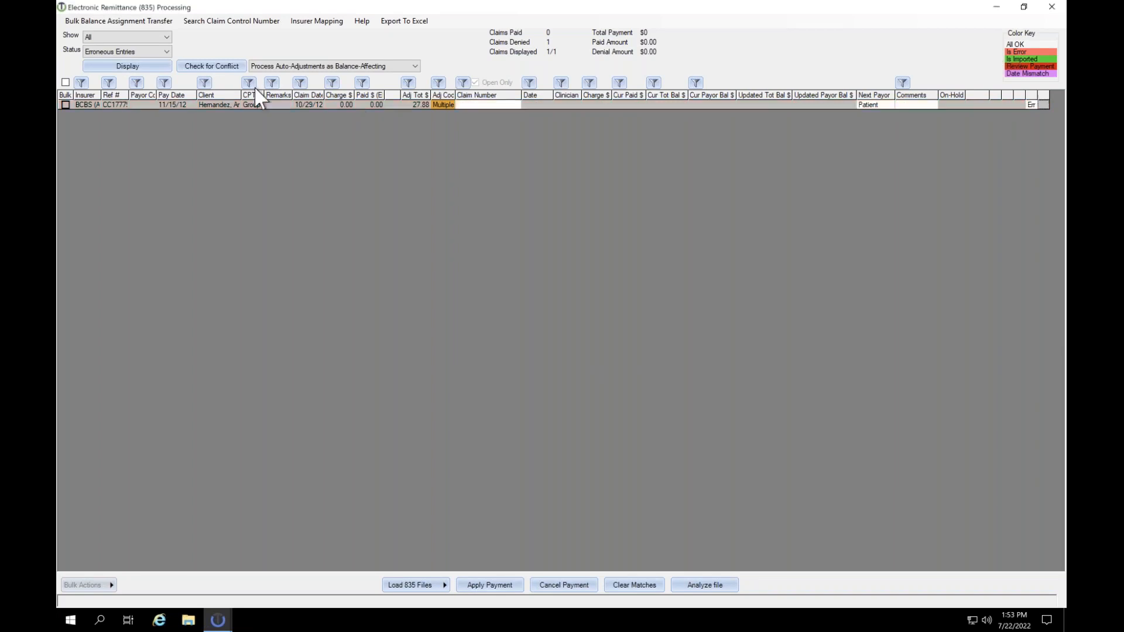
Step: Switch the status filter back to Unapplied Entries and redisplay the list
click(113, 55)
click(111, 62)
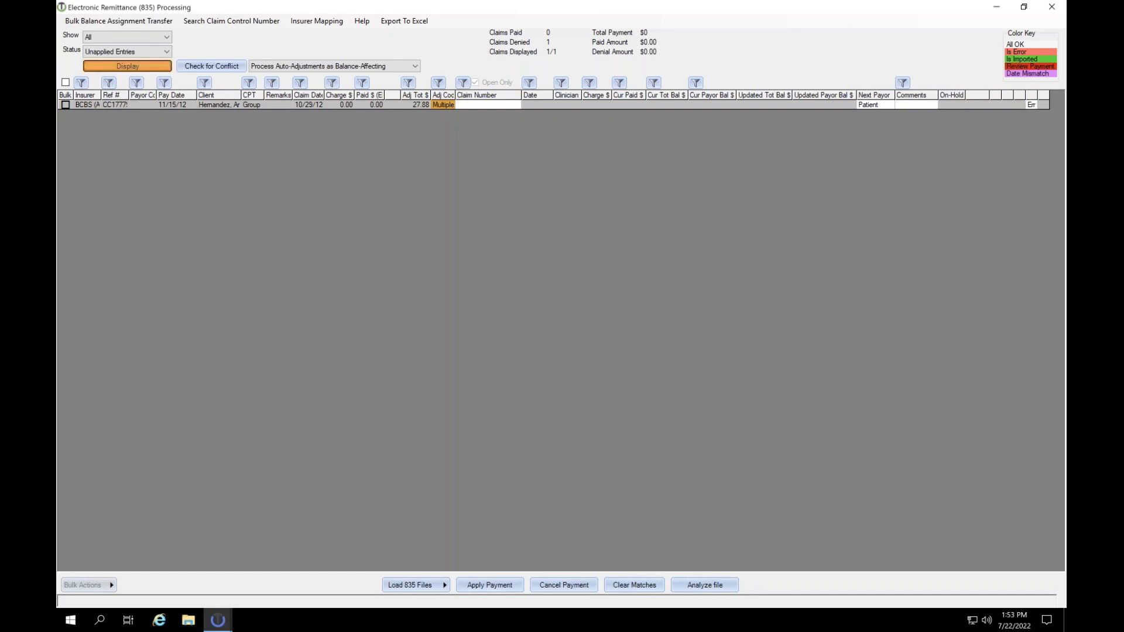
click(129, 66)
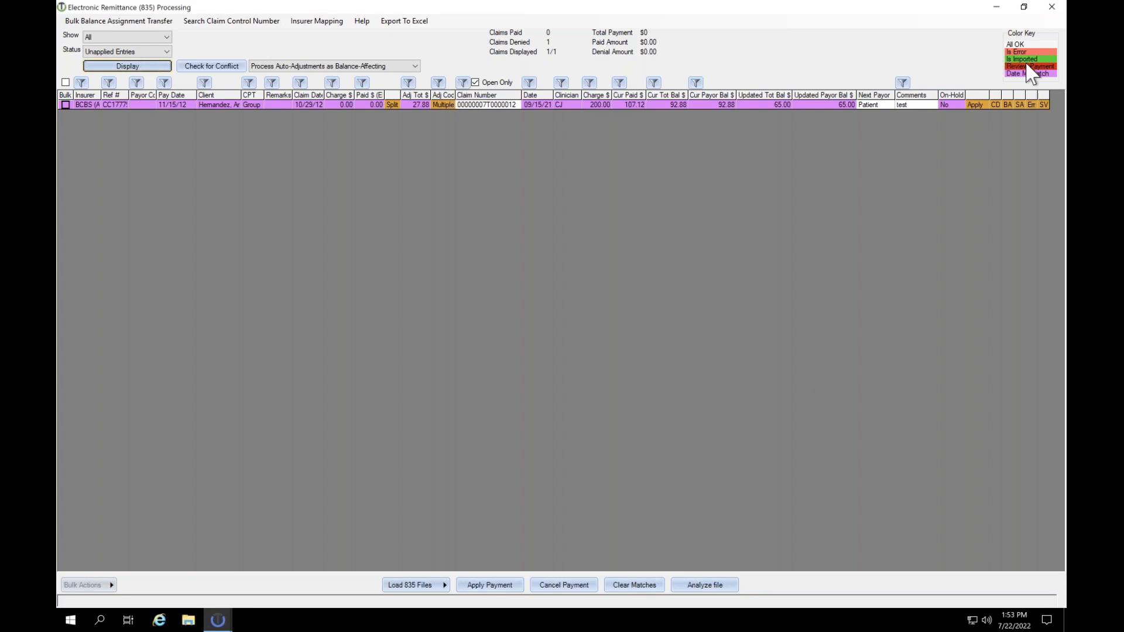
Step: Close the remittance window and open the chosen patient's billing account, showing 102 claims
click(1052, 7)
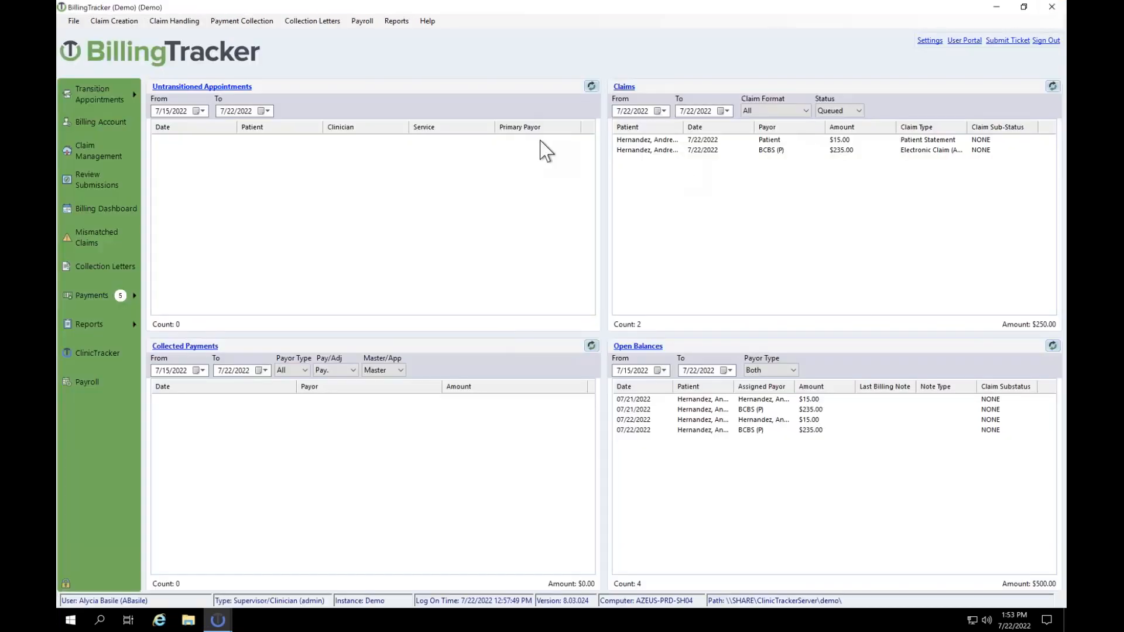
click(114, 118)
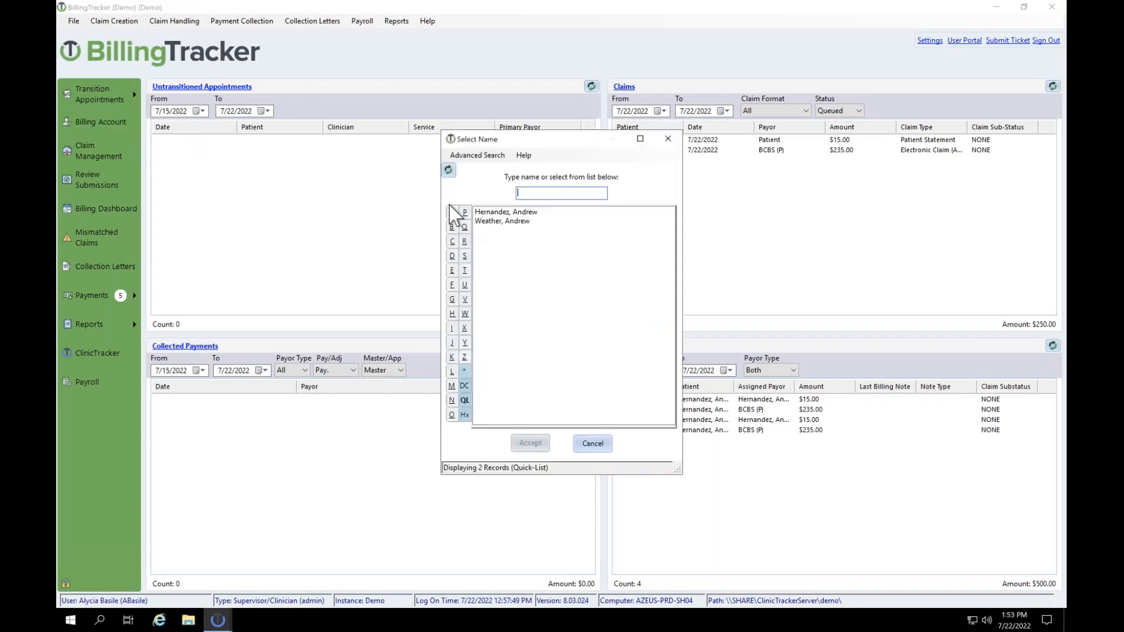
double_click(497, 213)
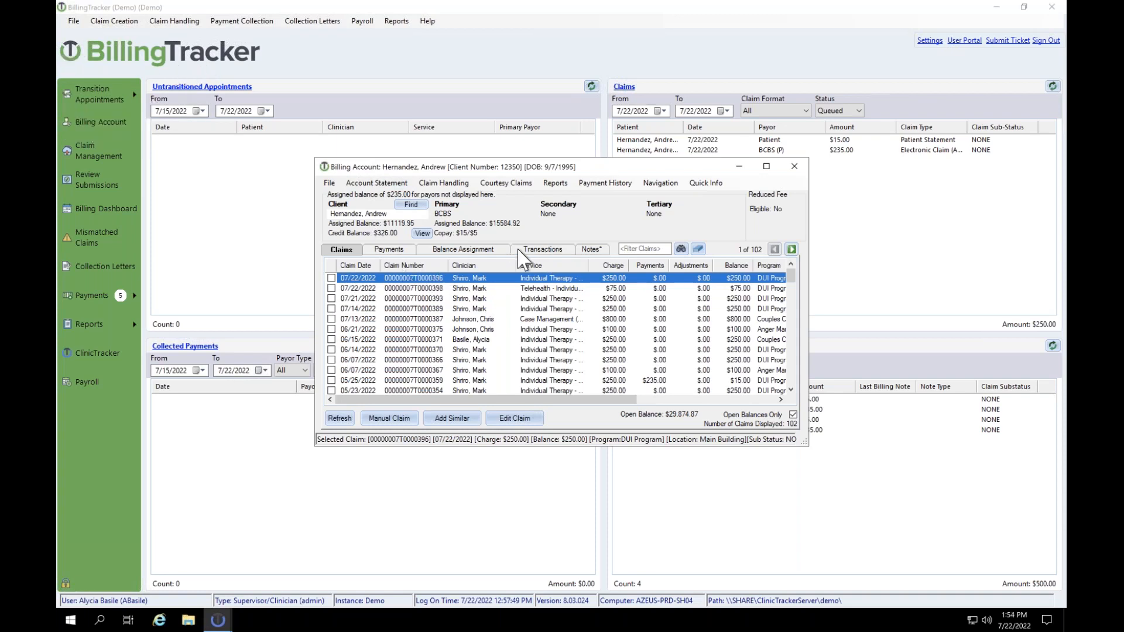
Step: Attempt to switch BCBS electronic claim transaction 410 to paper CMS-1500, blocked as not queued
click(536, 251)
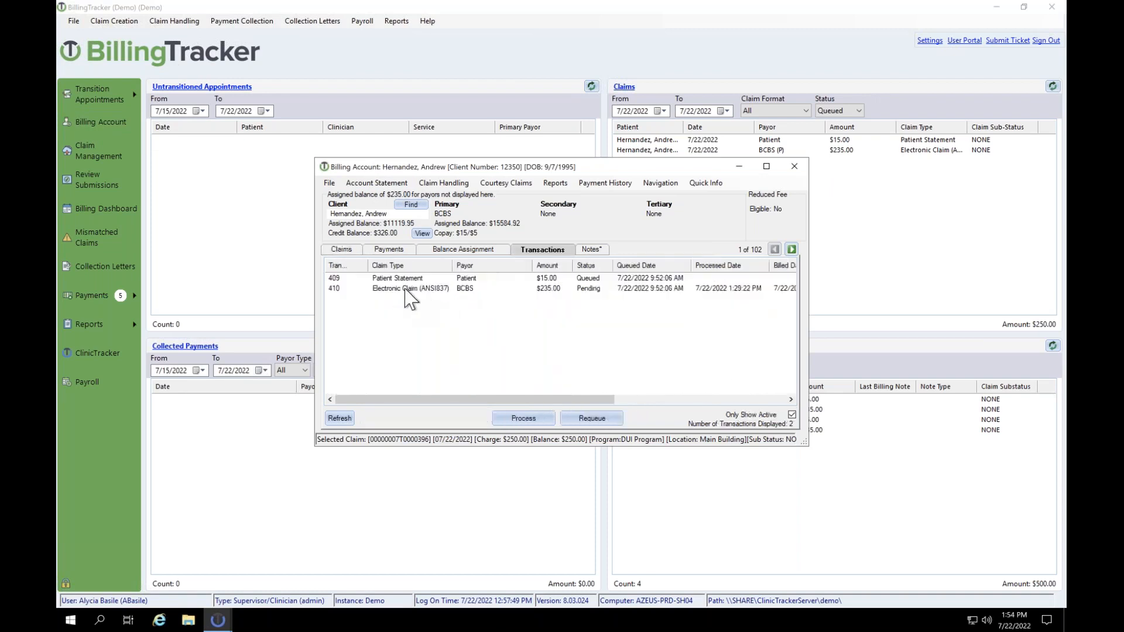
click(416, 289)
drag(670, 171, 502, 103)
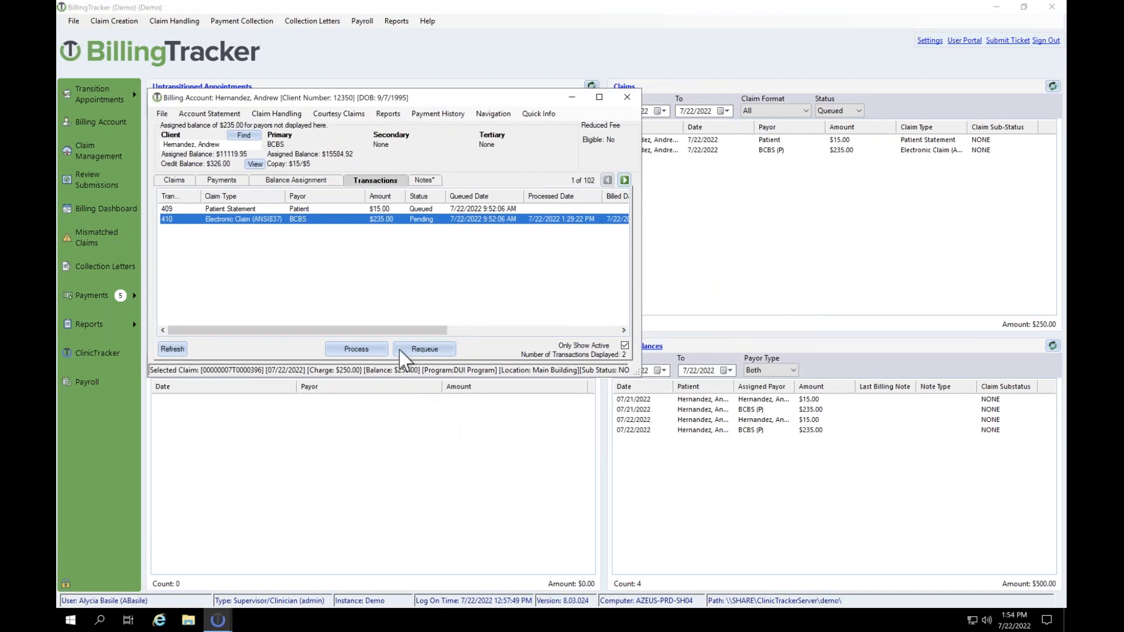
right_click(443, 220)
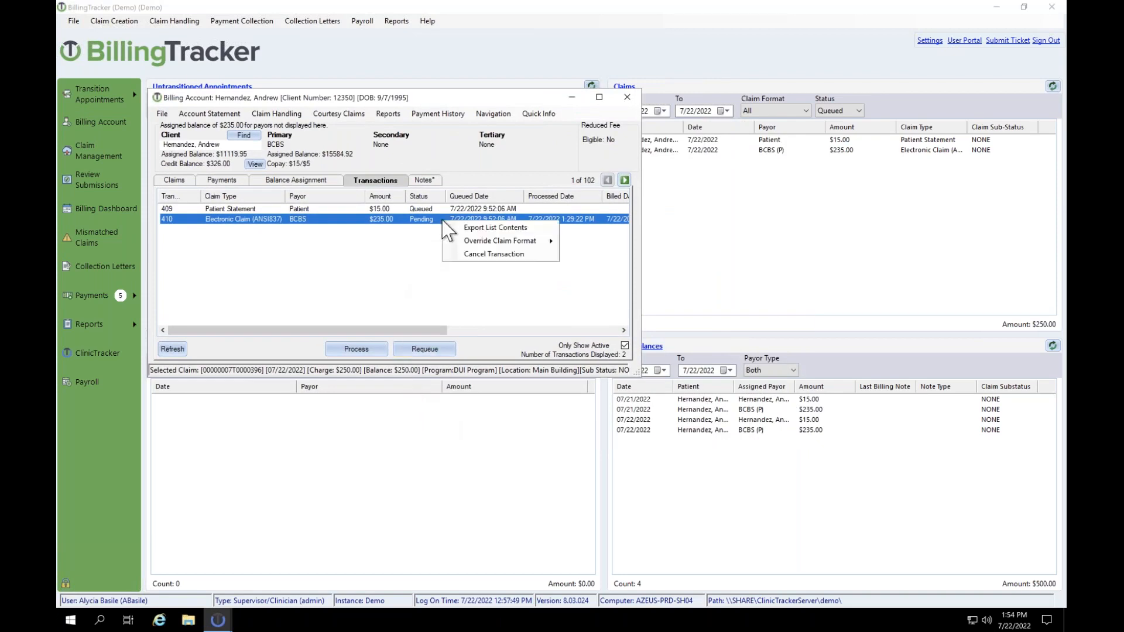
mouse_move(472, 239)
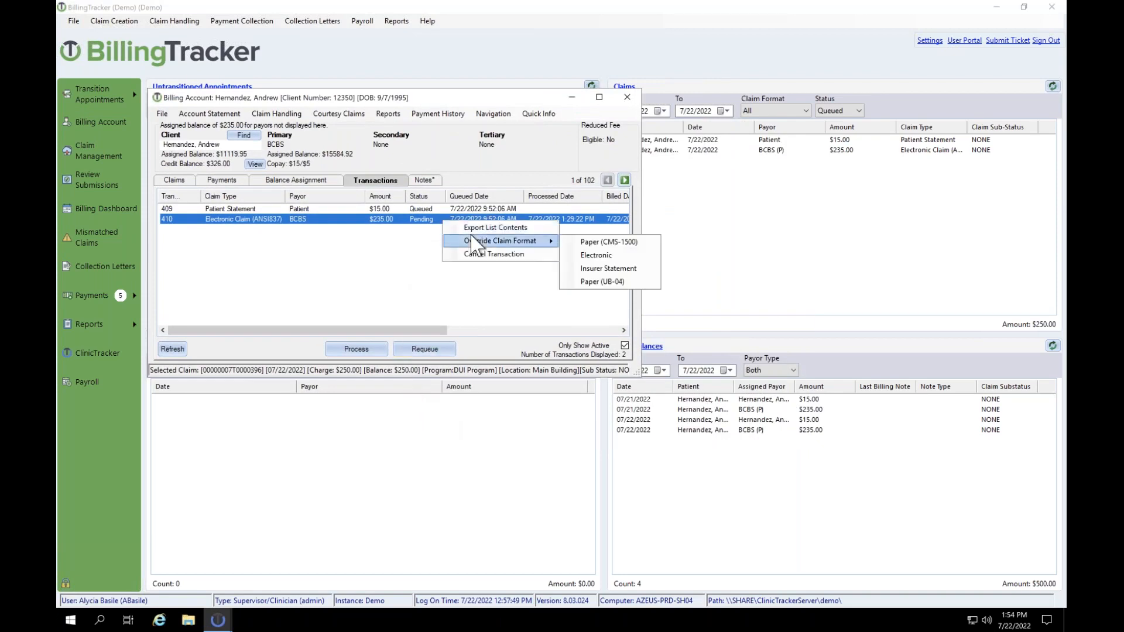
click(592, 242)
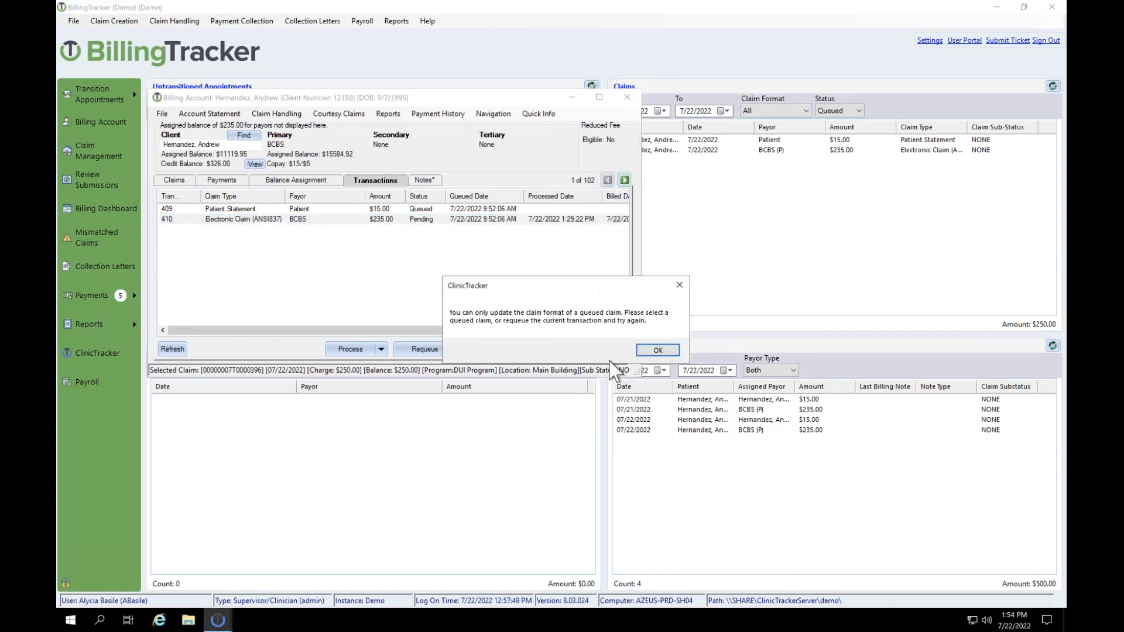
click(658, 350)
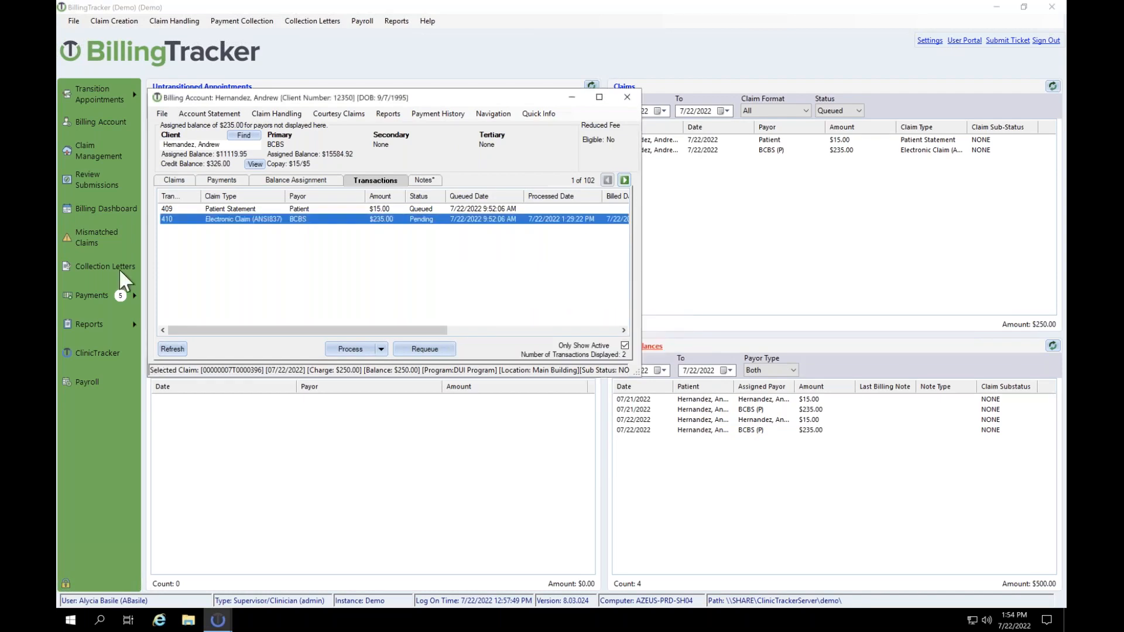
Step: Cancel and requeue transaction 410, creating new queued transaction 419
click(381, 349)
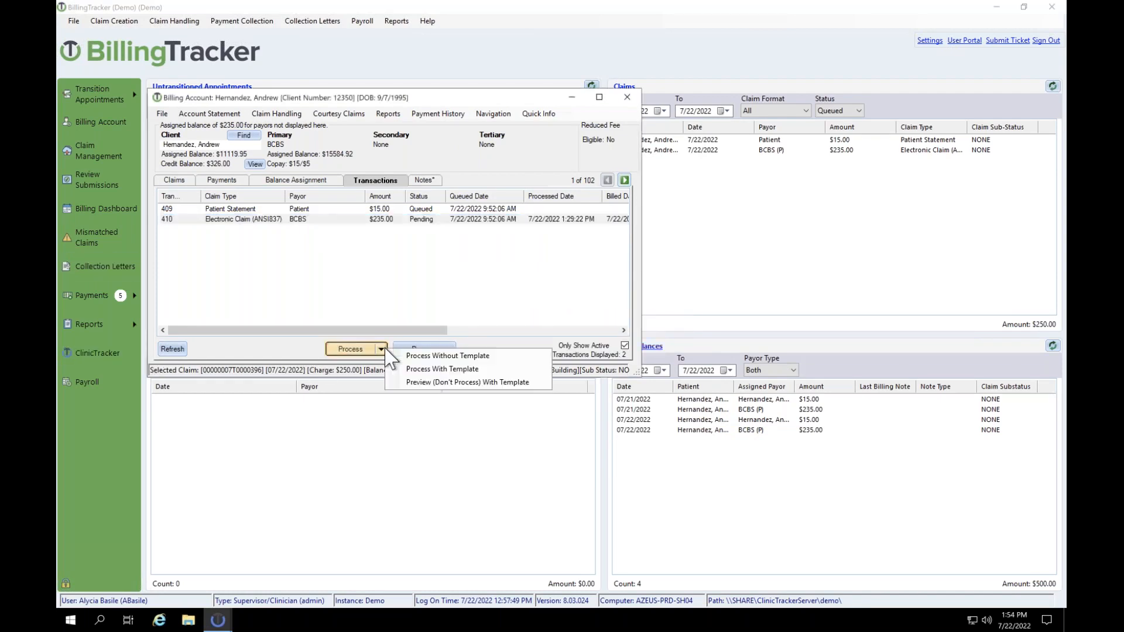
click(327, 234)
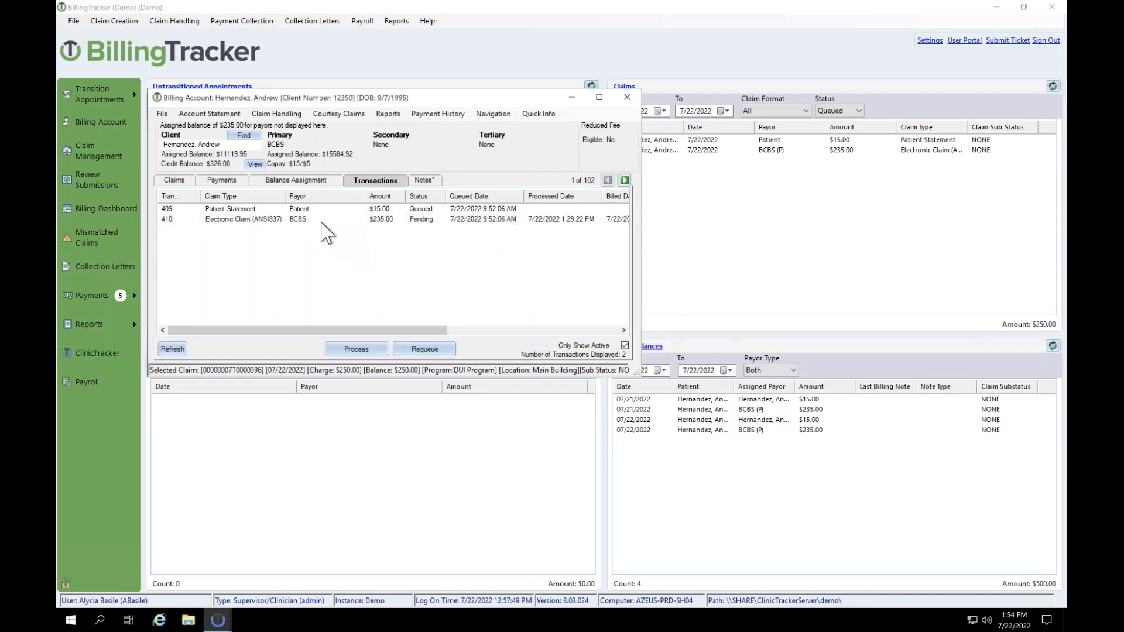
click(326, 220)
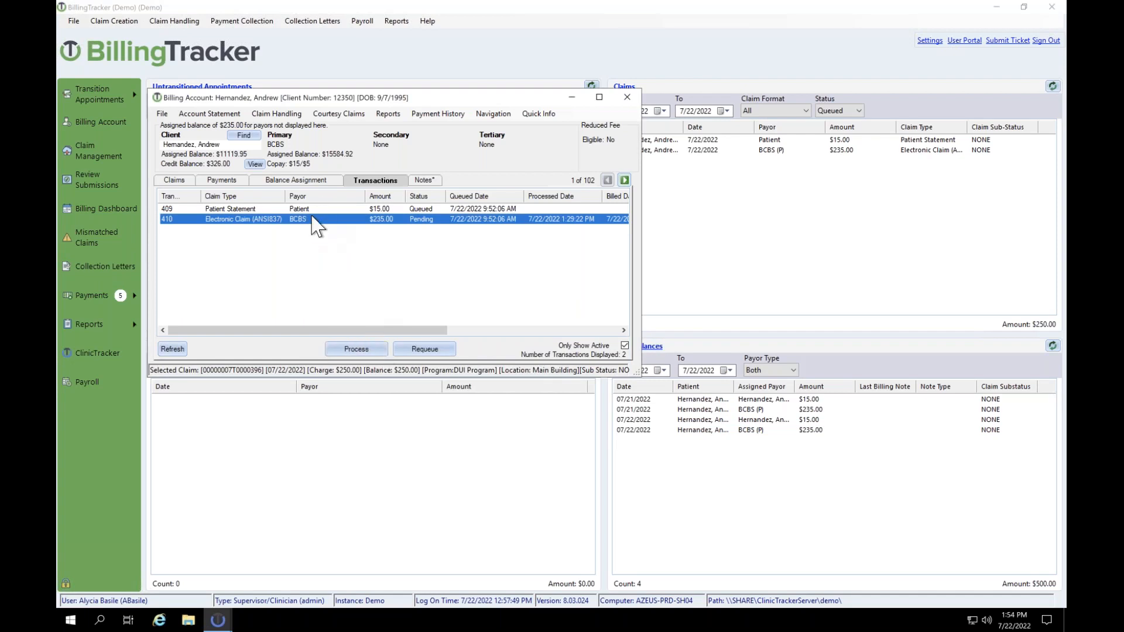
right_click(313, 219)
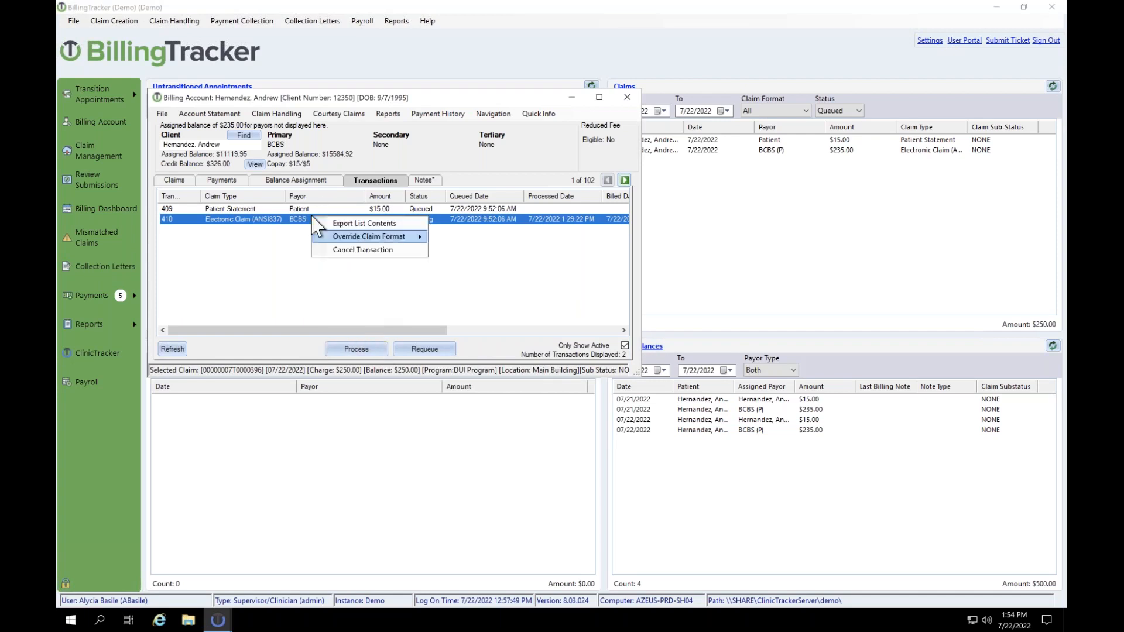
click(379, 283)
click(419, 217)
click(420, 212)
click(420, 217)
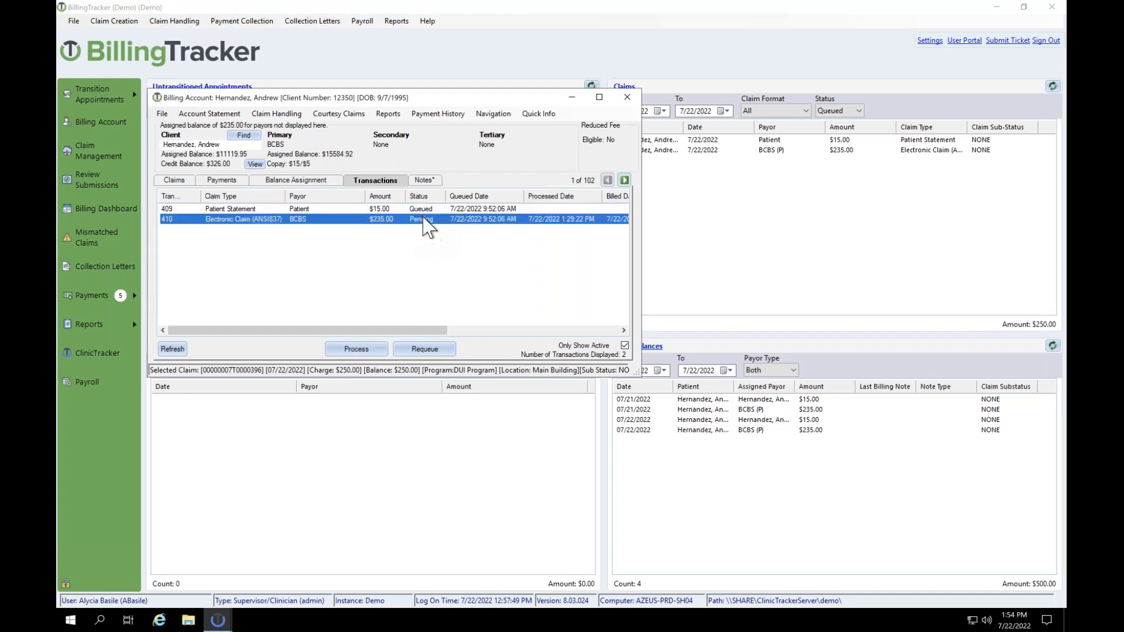
click(441, 348)
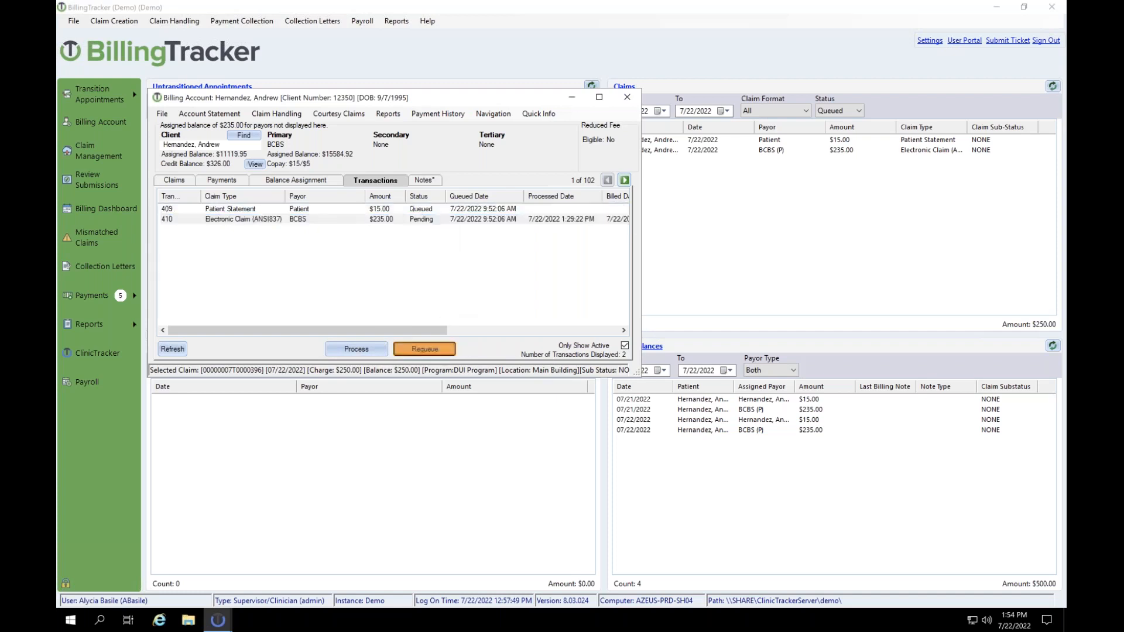
click(616, 351)
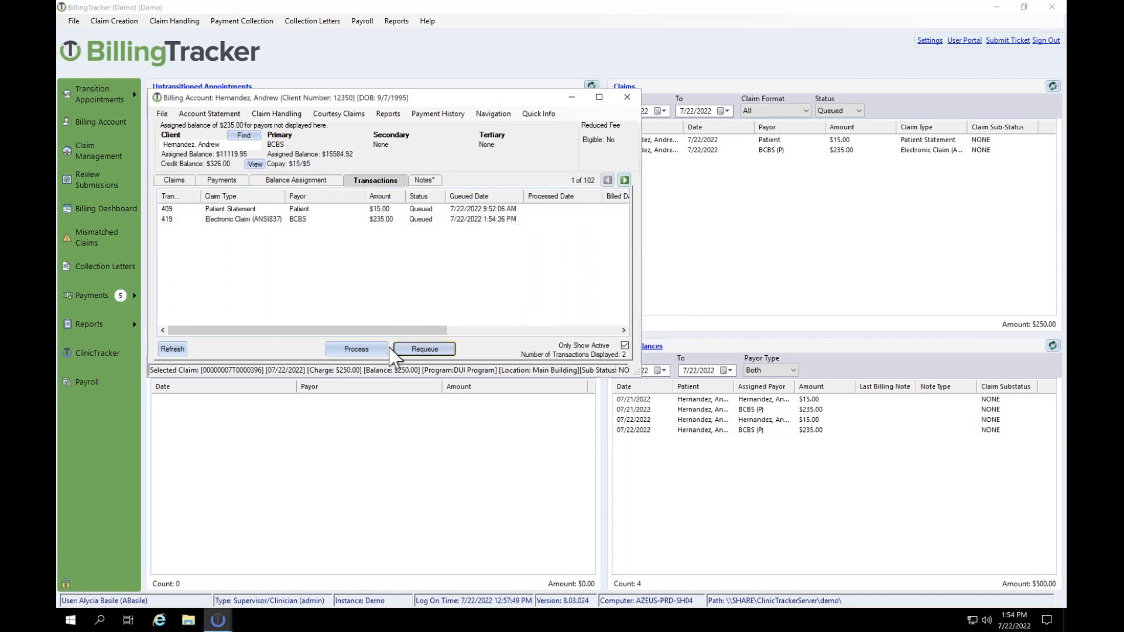
Step: Change queued transaction 419's claim format to Paper Claim (CMS1500)
click(366, 221)
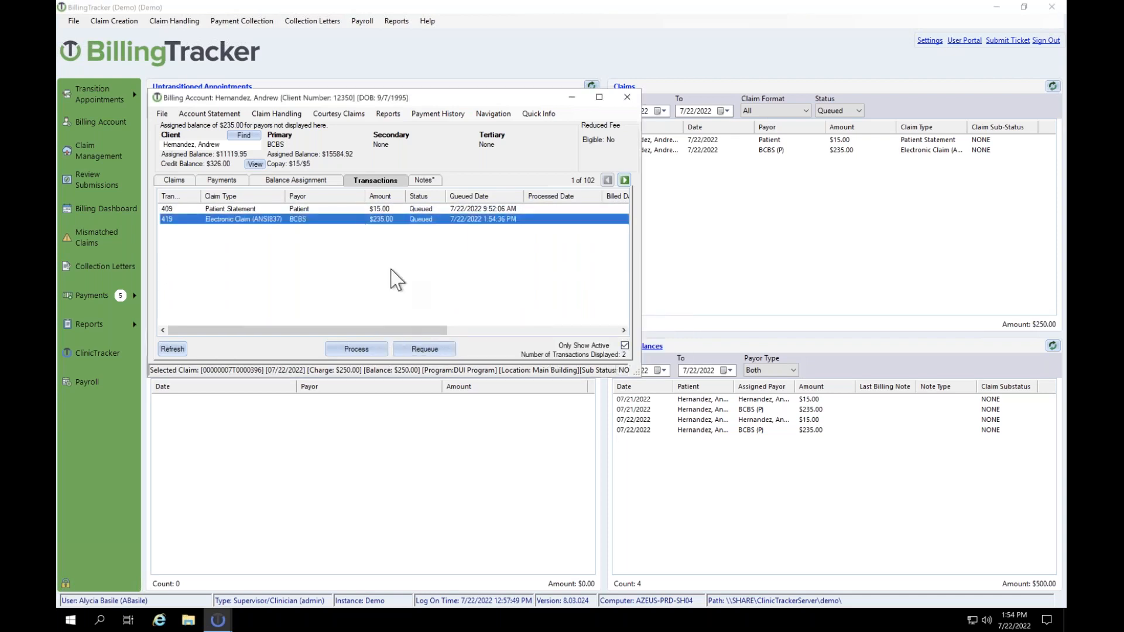
right_click(411, 224)
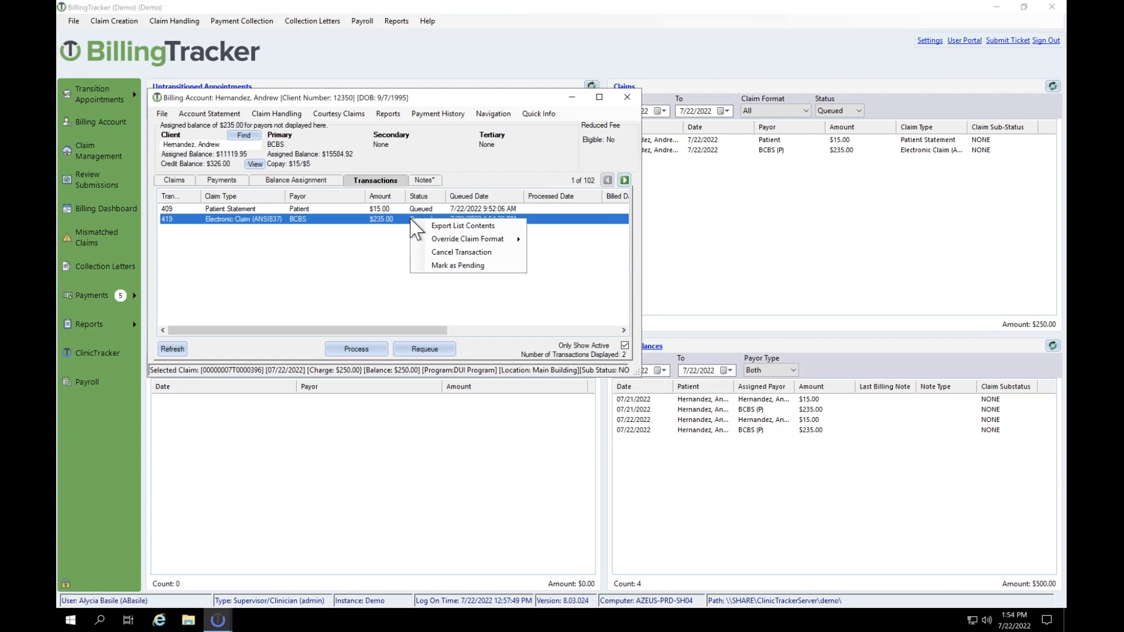
mouse_move(463, 240)
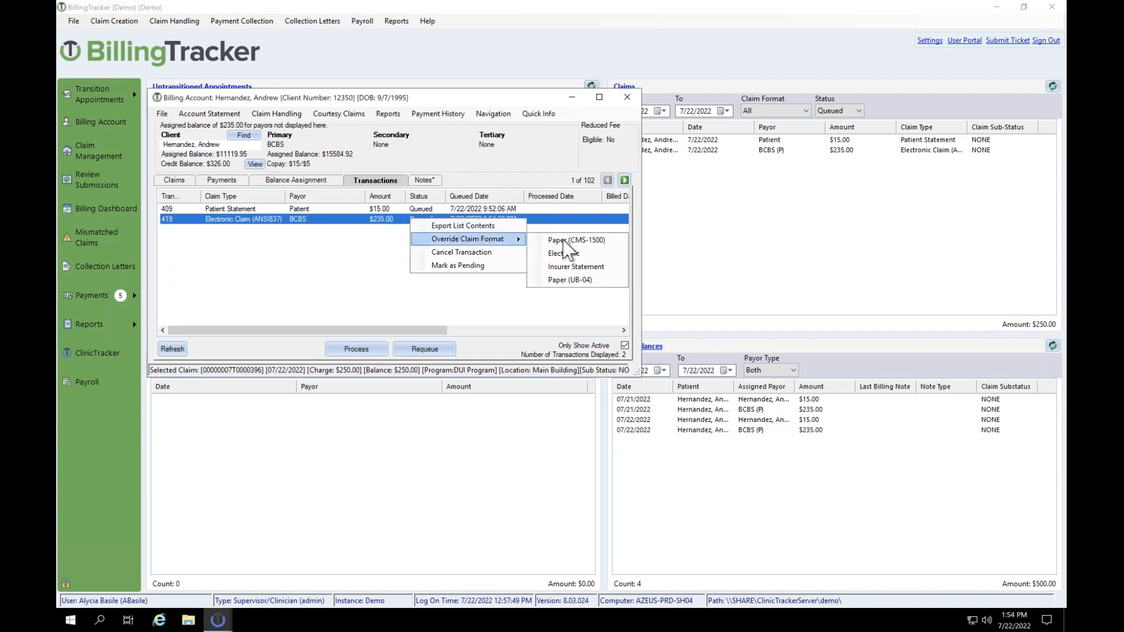
click(566, 241)
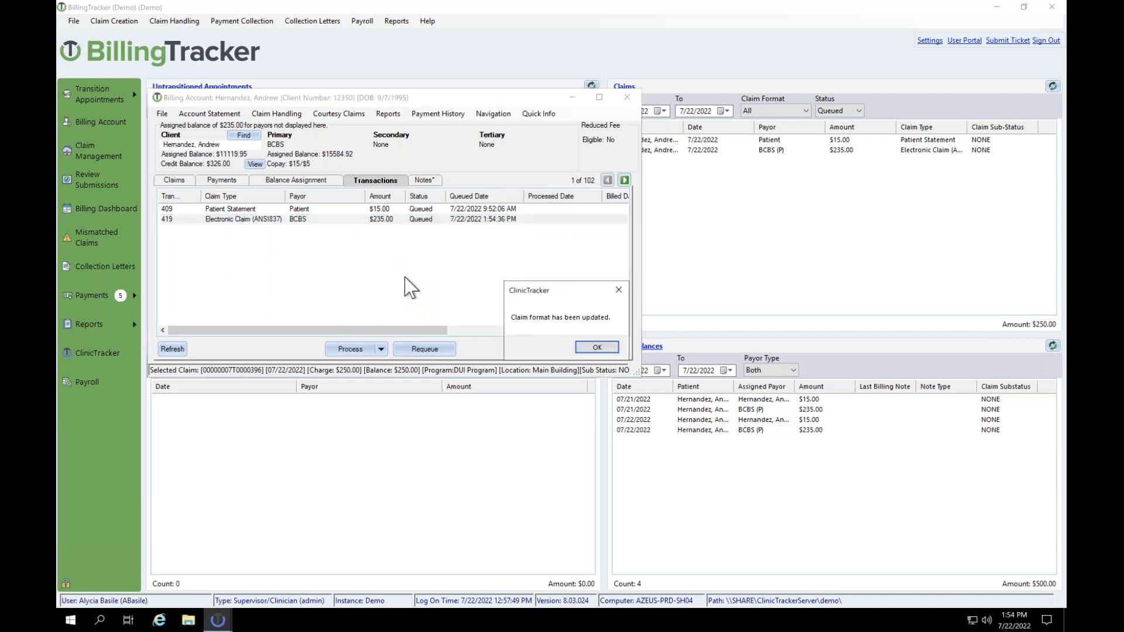
click(596, 348)
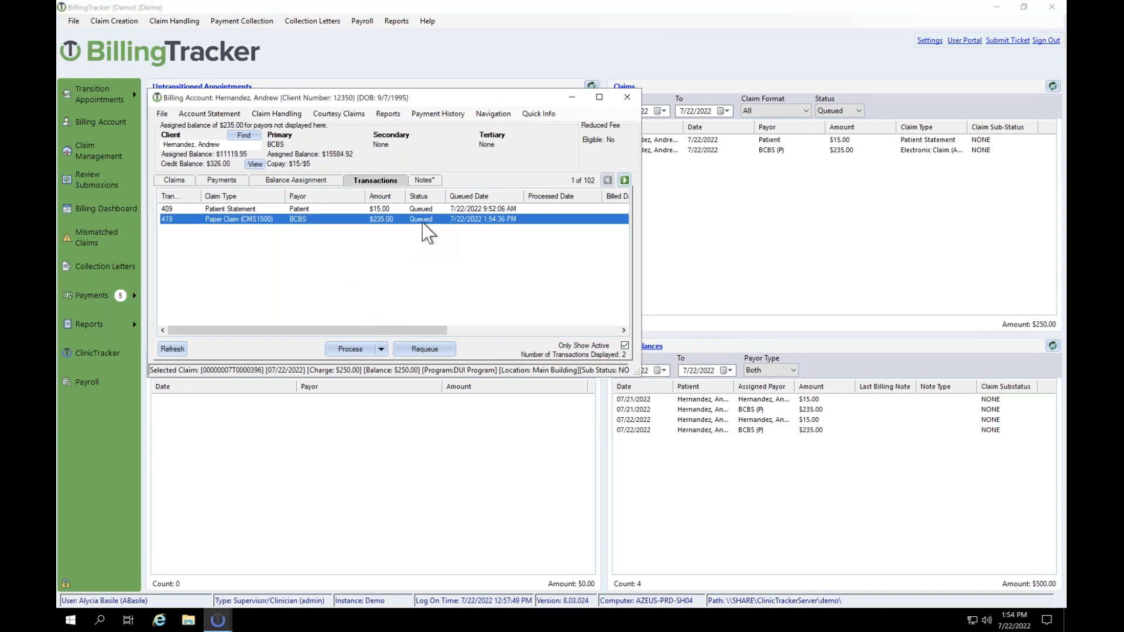
Step: Recheck 419's claim format options, then bring up the Process choices for the queued claim
right_click(393, 218)
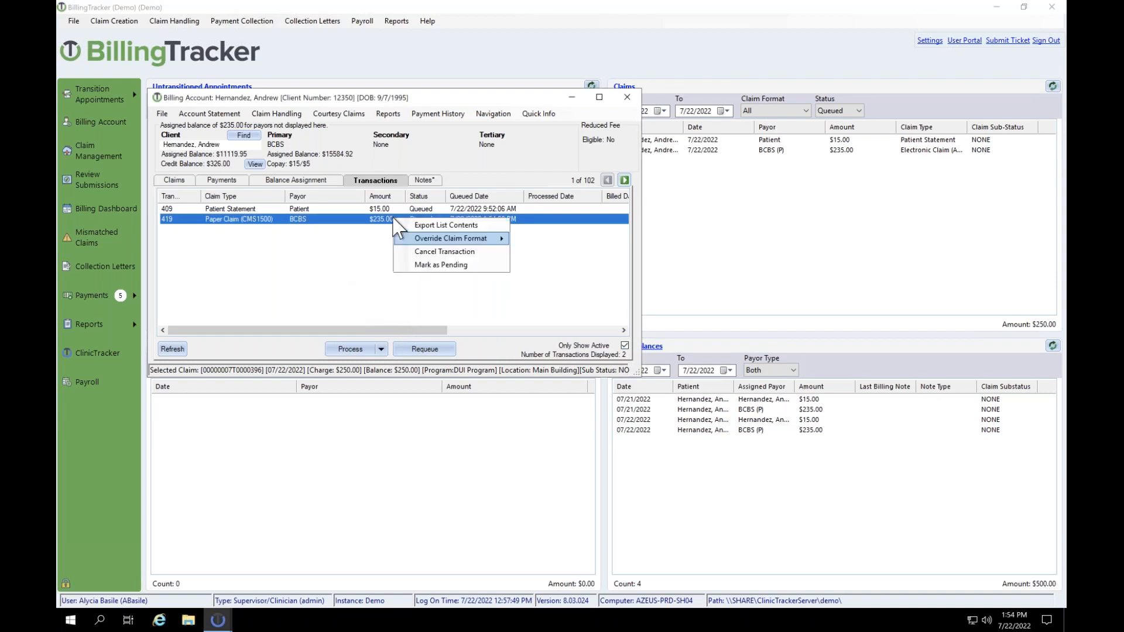
mouse_move(485, 238)
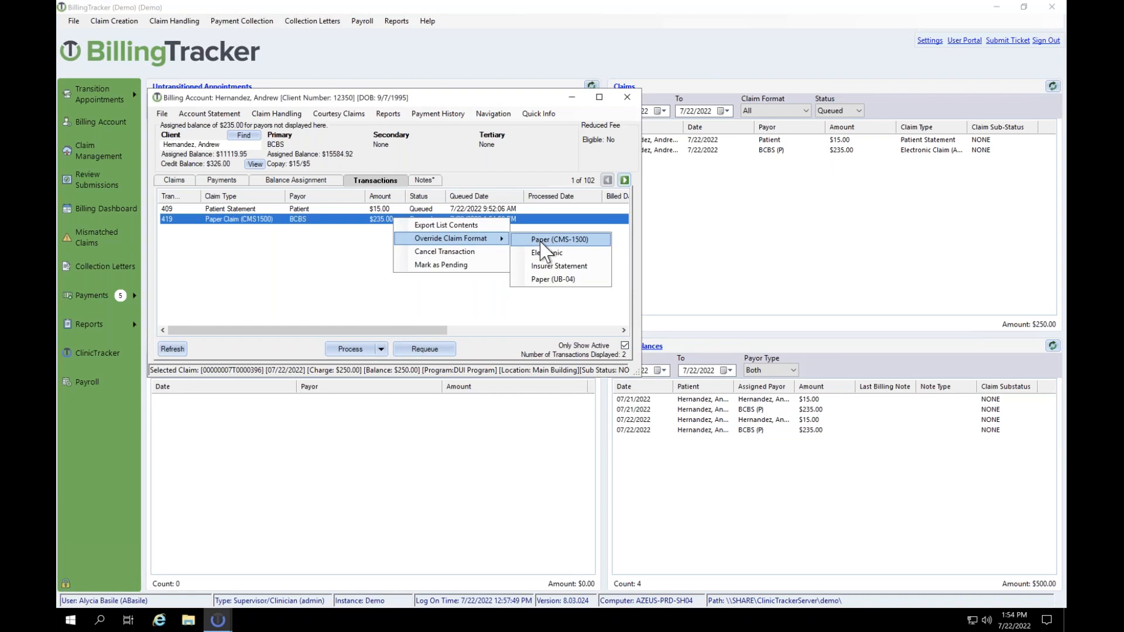
click(358, 260)
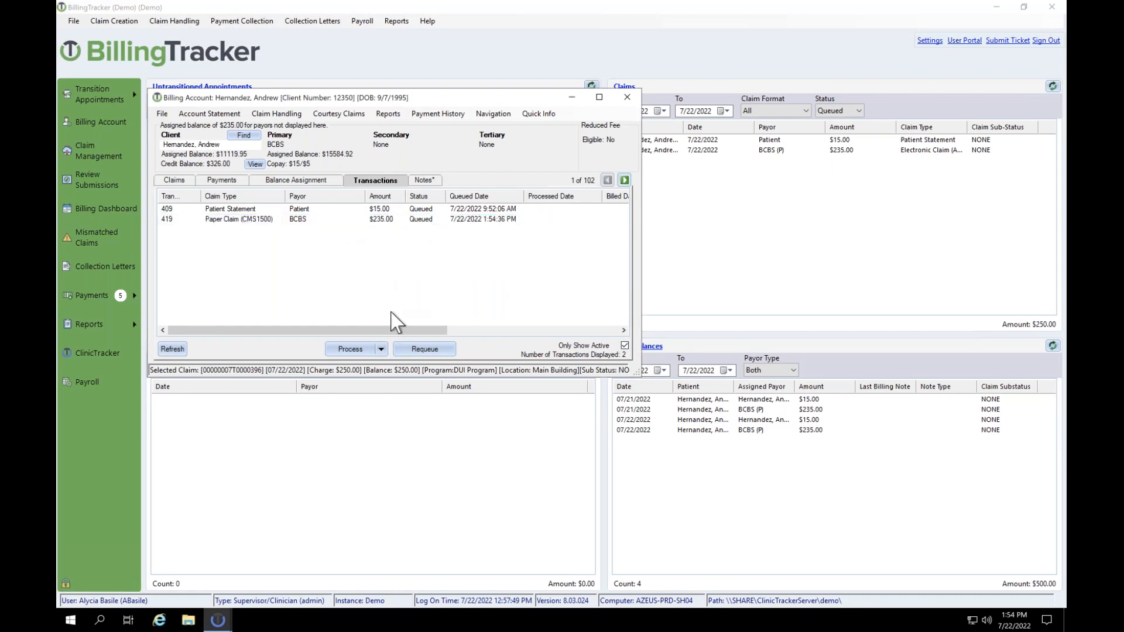
click(381, 349)
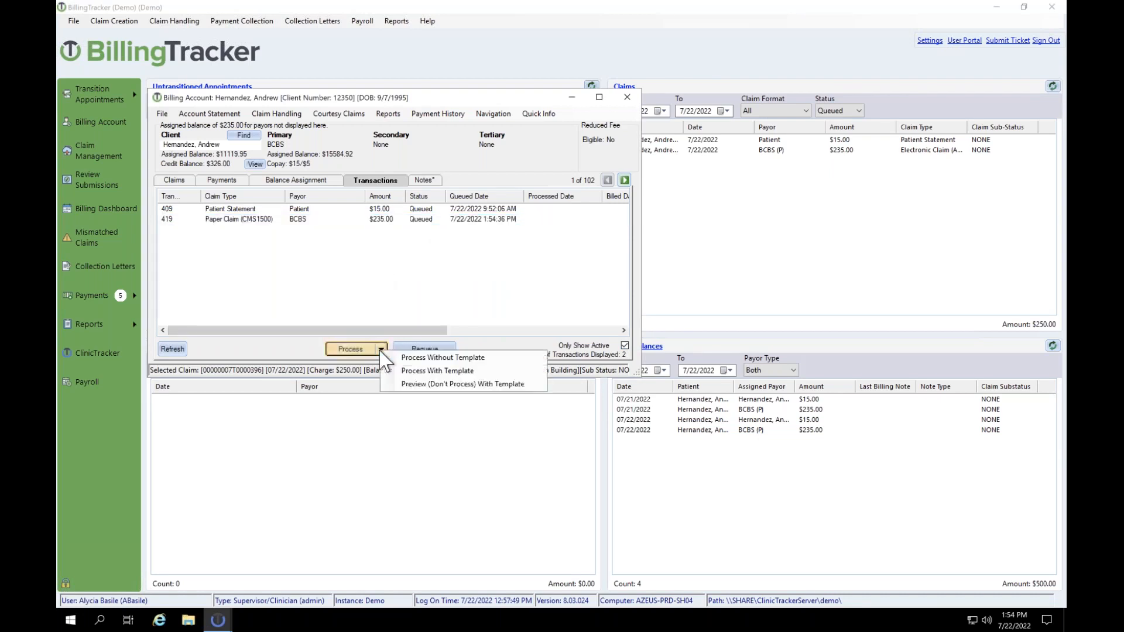
Step: Preview transaction 419 as a CMS-1500 form with template, without processing it
click(416, 384)
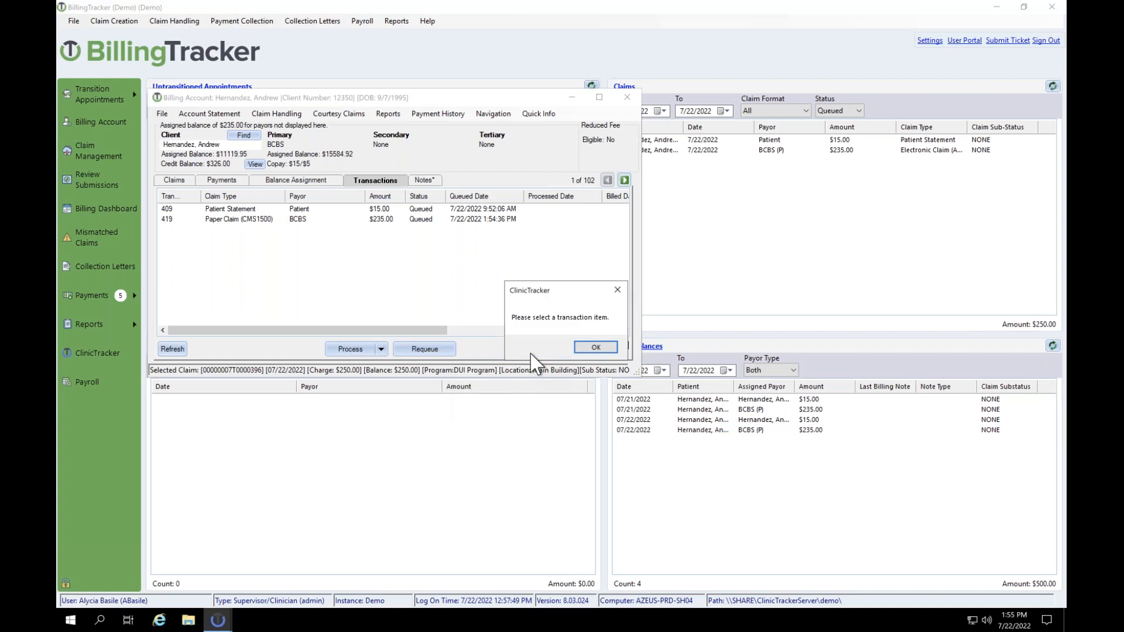
click(596, 347)
click(435, 221)
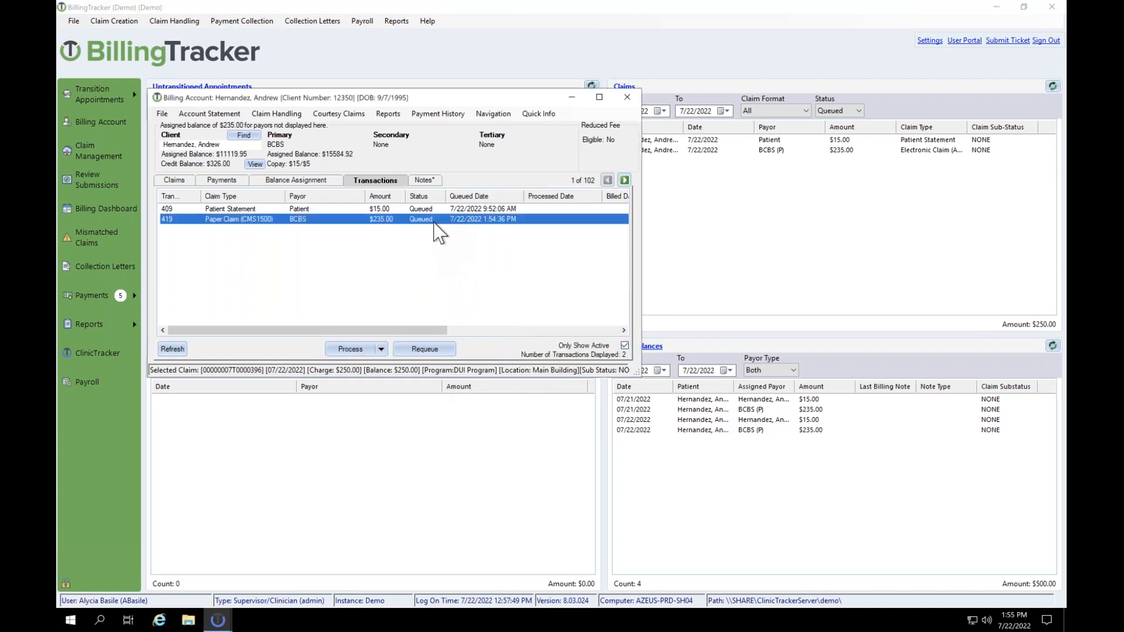
click(382, 349)
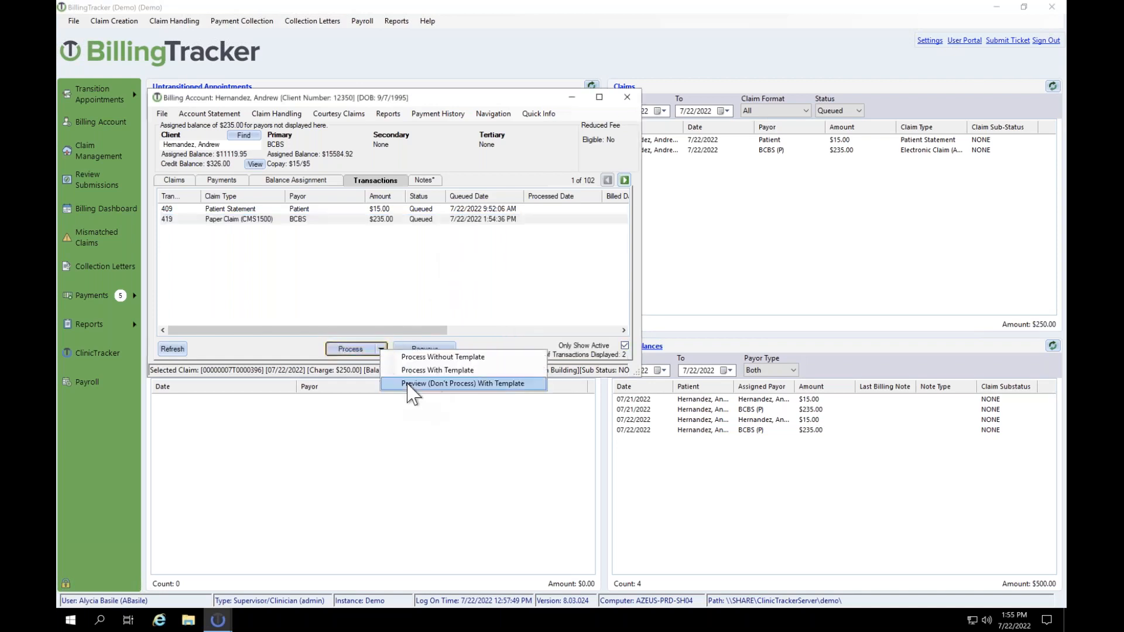
click(408, 383)
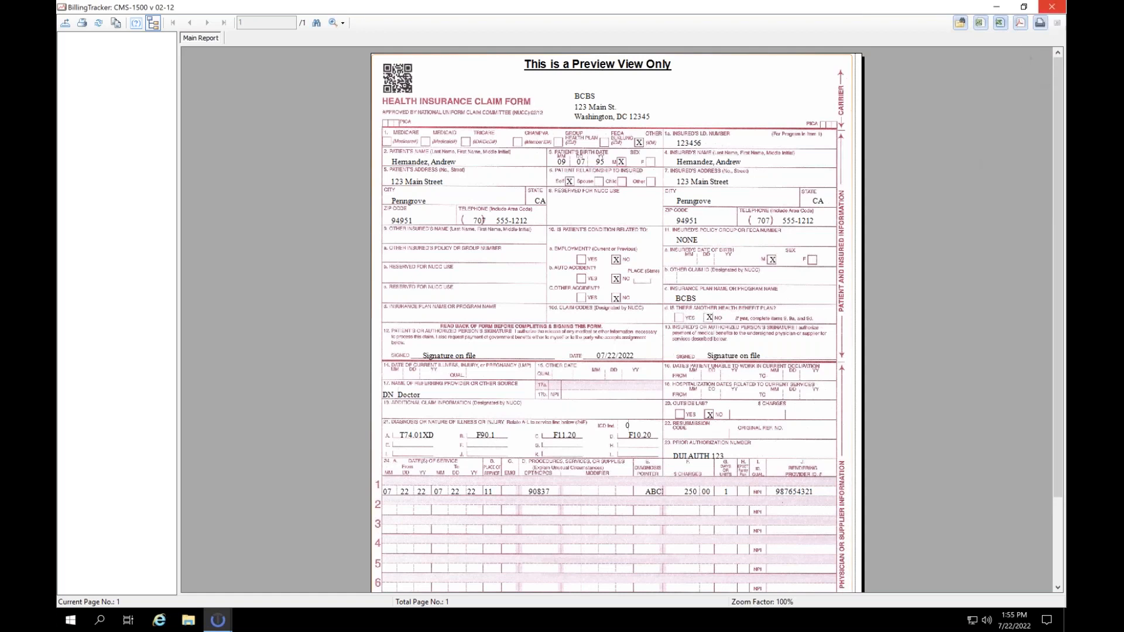
Step: Close the CMS-1500 claim form preview window
click(1052, 7)
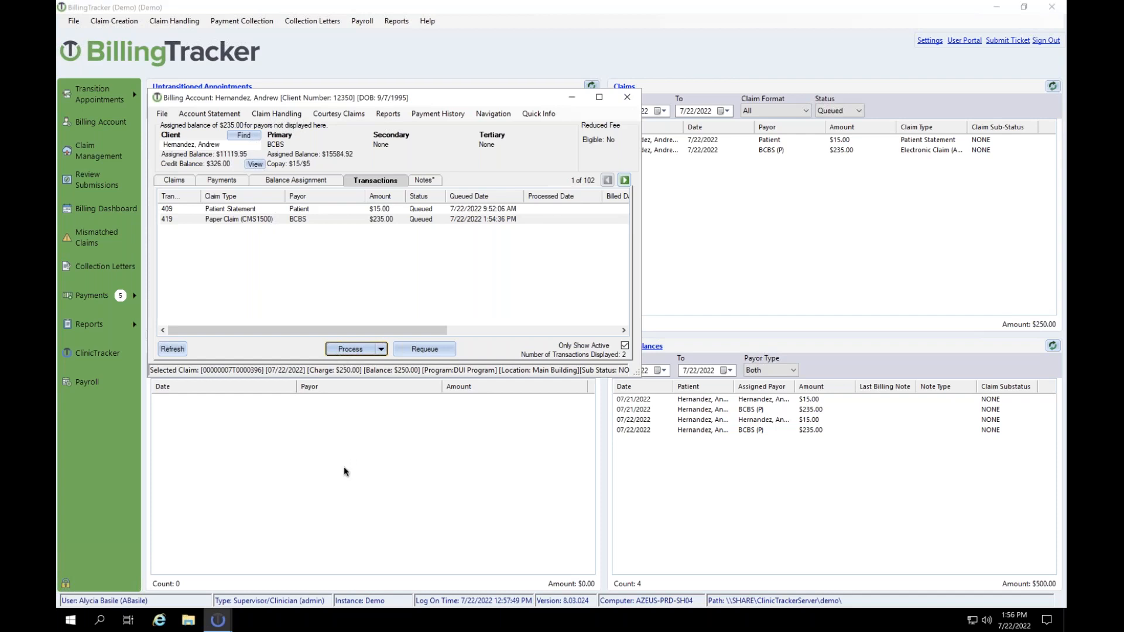
Step: Return to the main BillingTracker window and launch the ClinicTracker User Portal
click(956, 56)
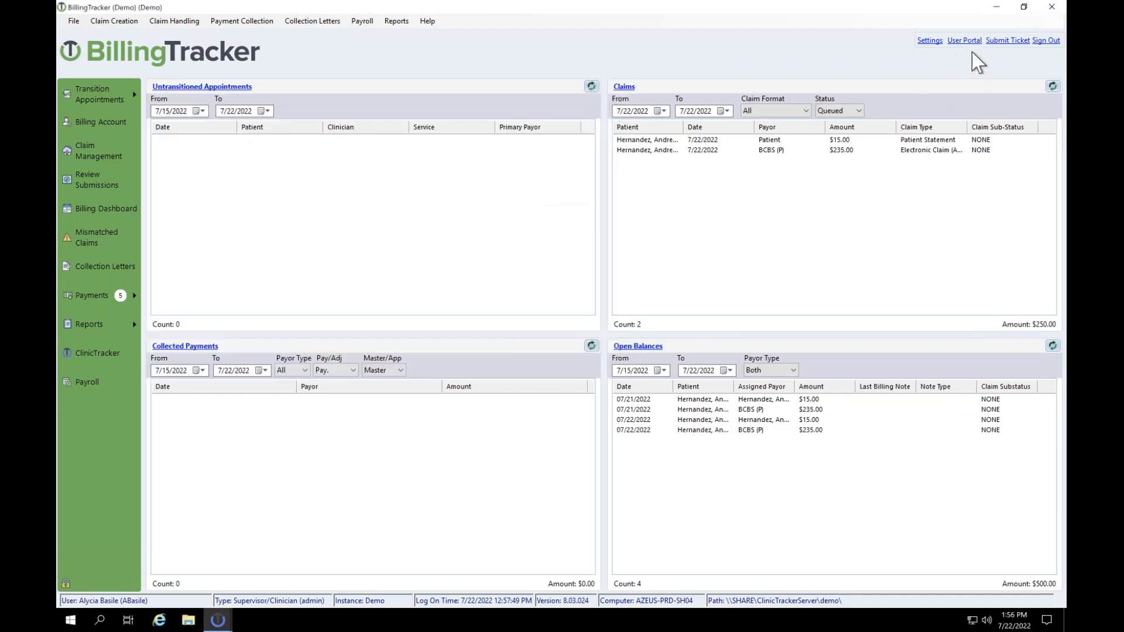
click(974, 41)
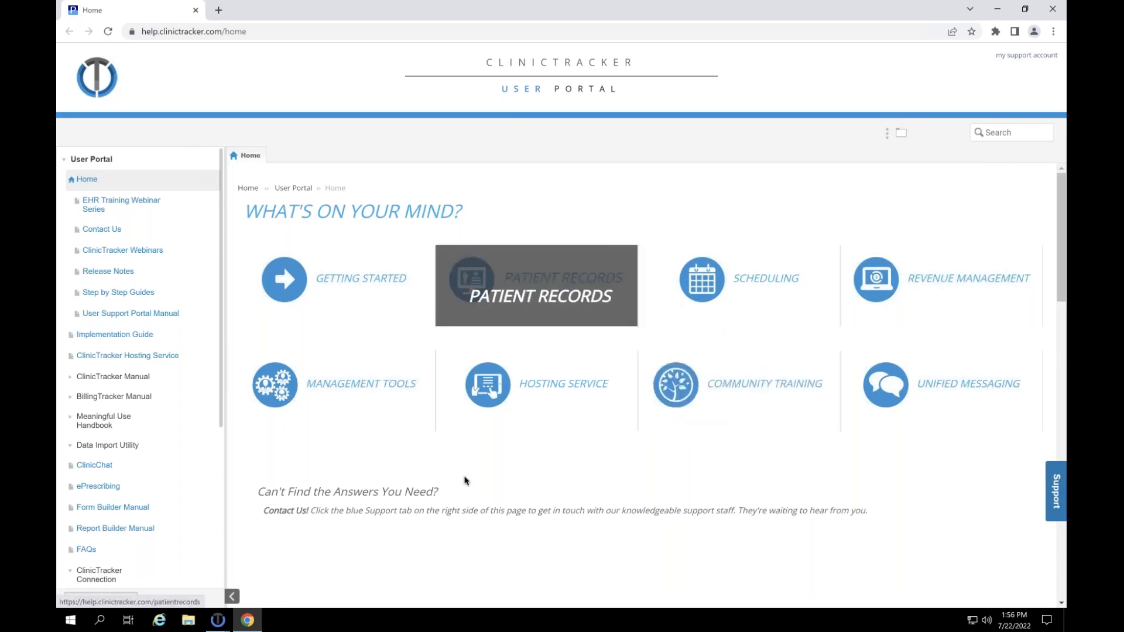
Step: Open the Community Training tile, browse it, then choose ClinicTracker Webinars from the contents
click(685, 385)
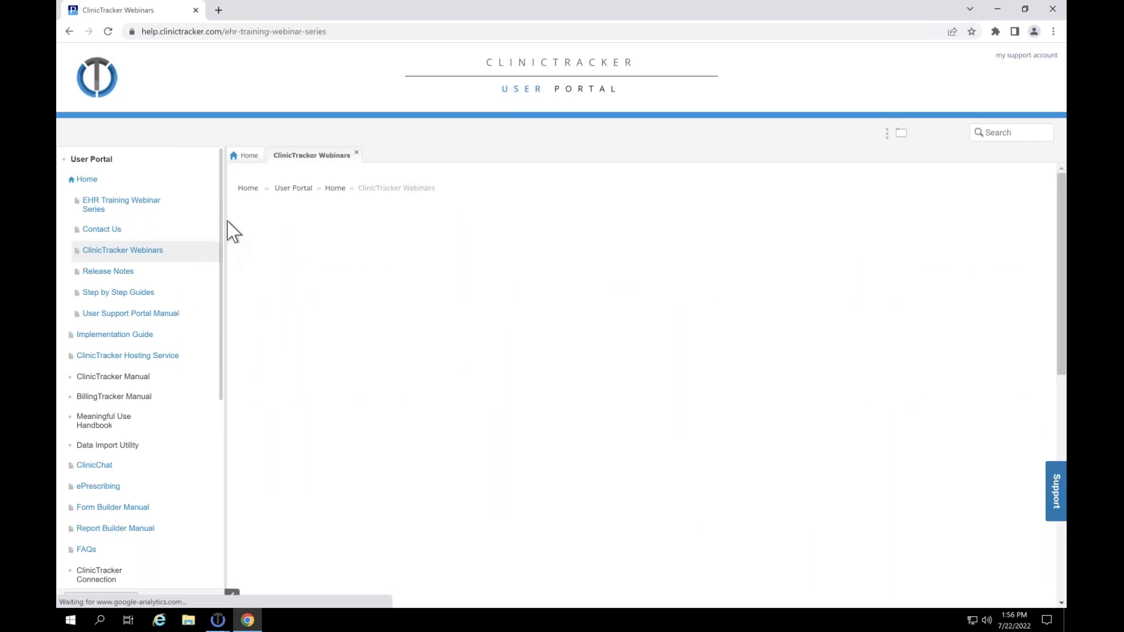
scroll(209, 286, down, 4)
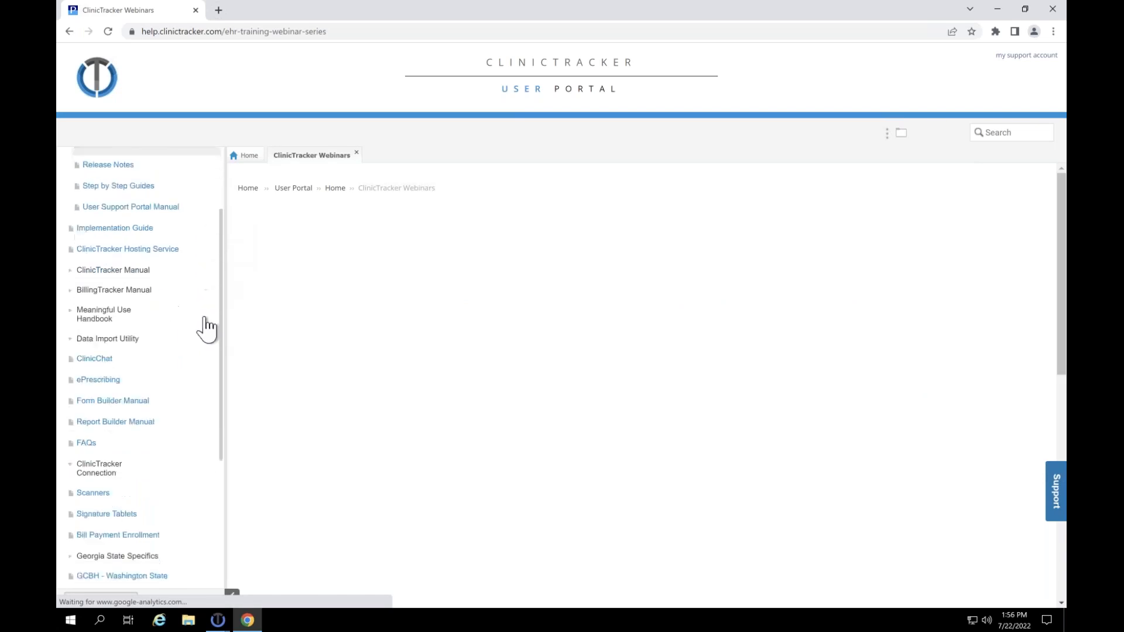
drag(210, 366, 209, 364)
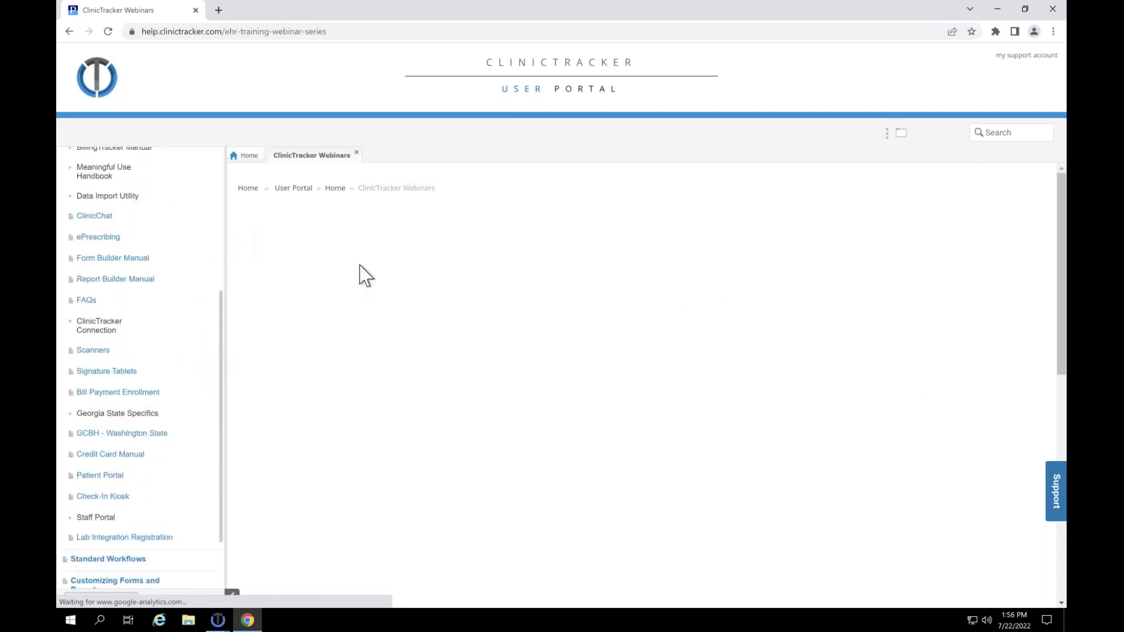
scroll(176, 247, up, 1)
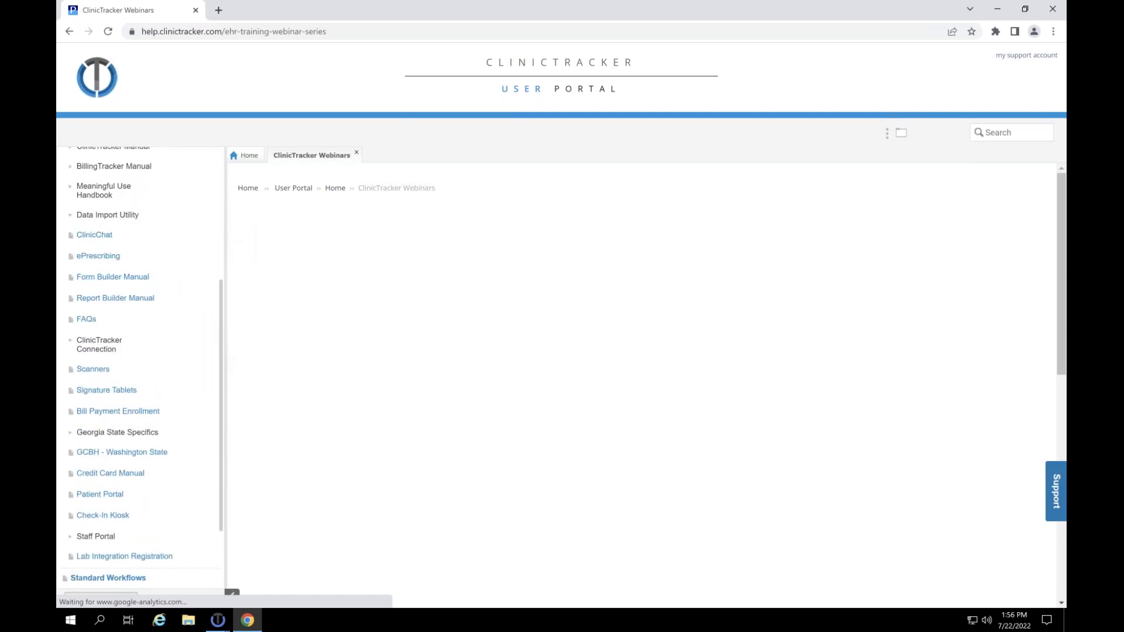
scroll(141, 369, up, 2)
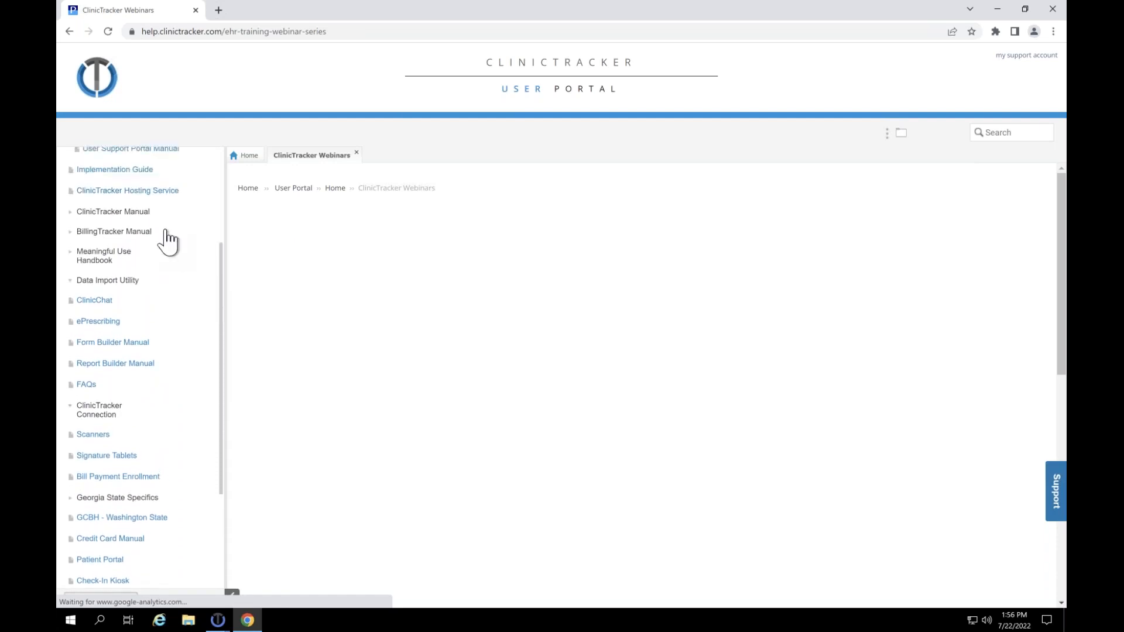
scroll(168, 240, up, 3)
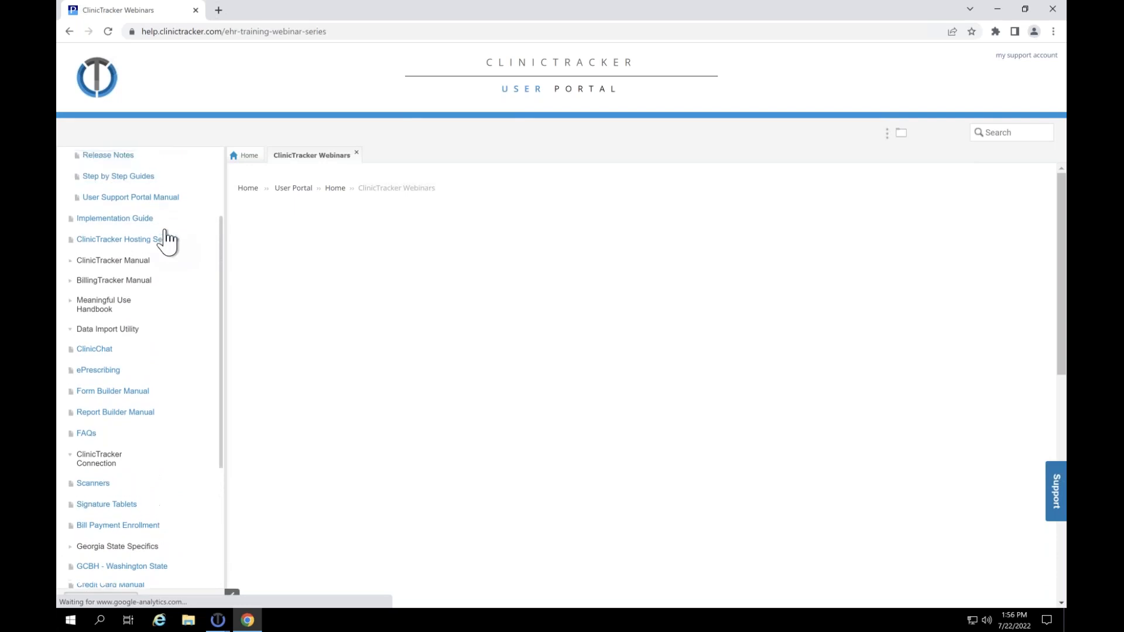
scroll(168, 238, up, 1)
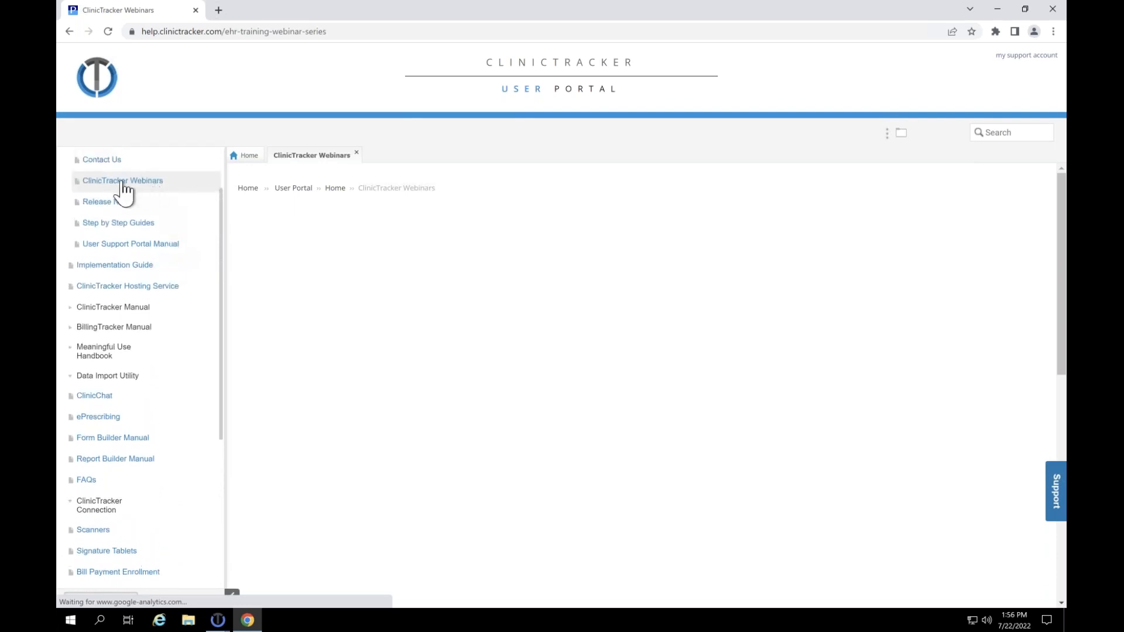
scroll(118, 222, up, 3)
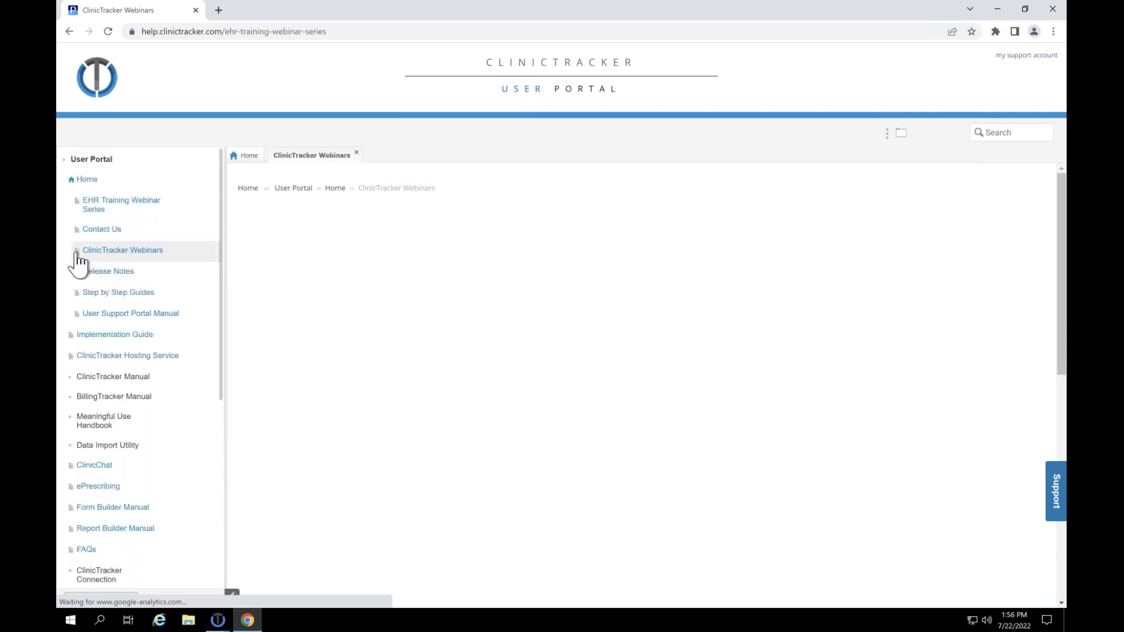
click(146, 255)
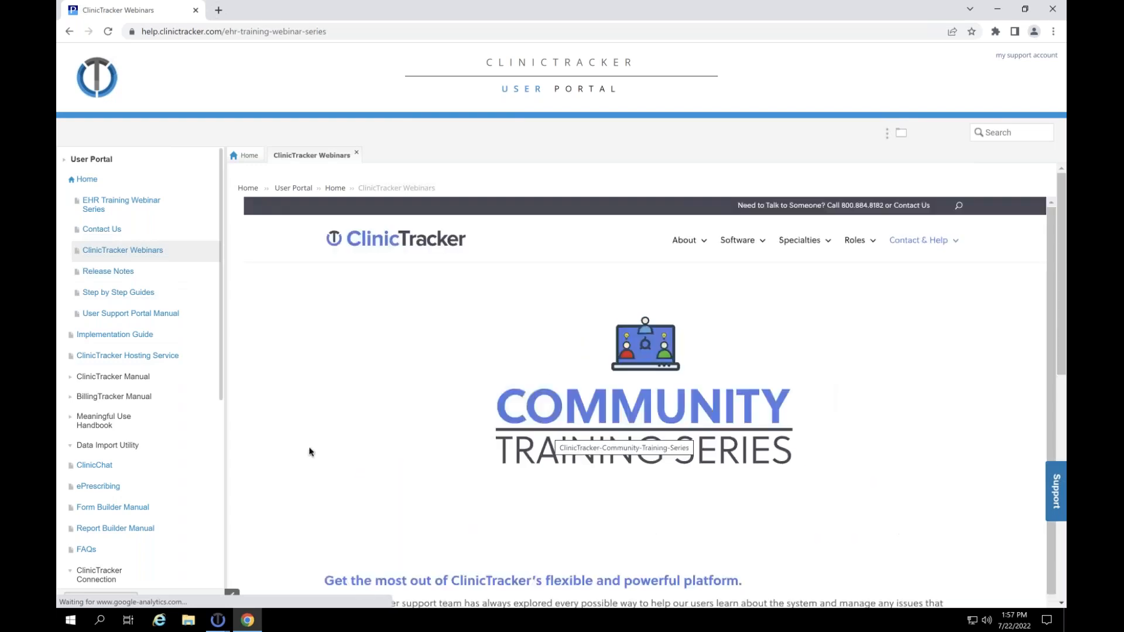
Step: Scroll the Webinars page to the four upcoming sessions, Submitting and Resubmitting Claims (7/22) through Using Billing Tracker (8/12)
scroll(549, 357, down, 2)
scroll(549, 357, down, 15)
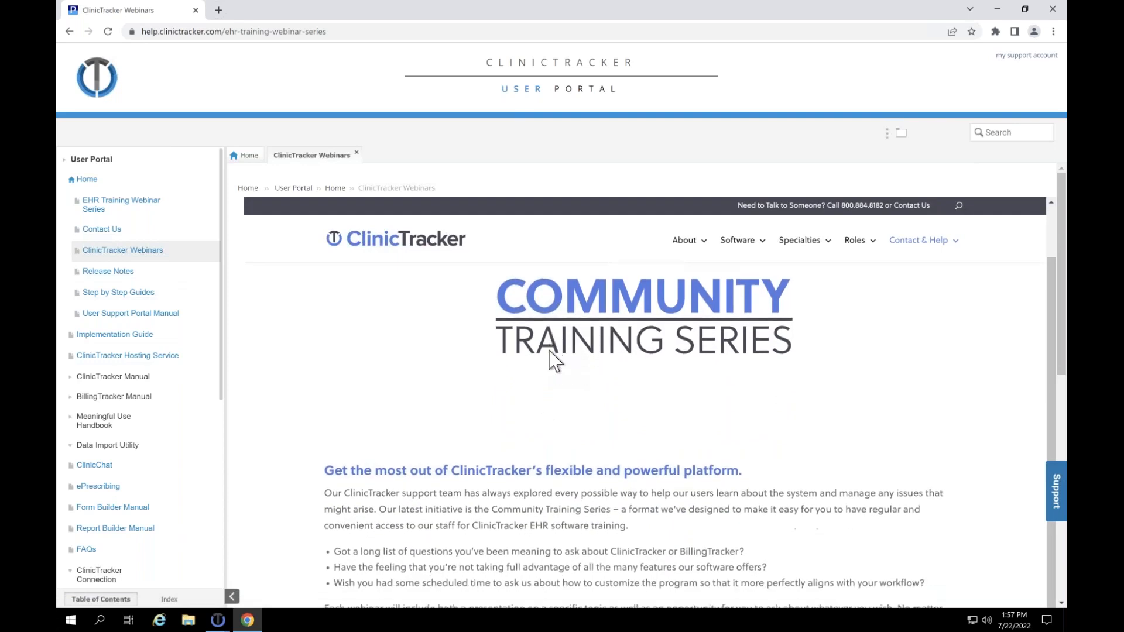
scroll(643, 435, up, 4)
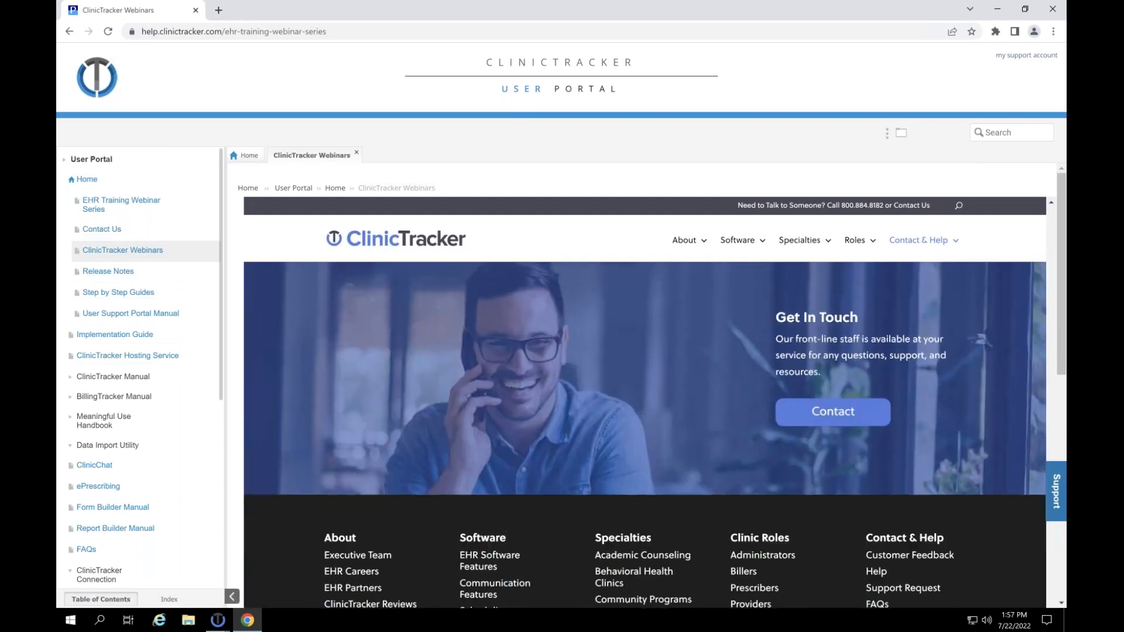
scroll(644, 435, up, 3)
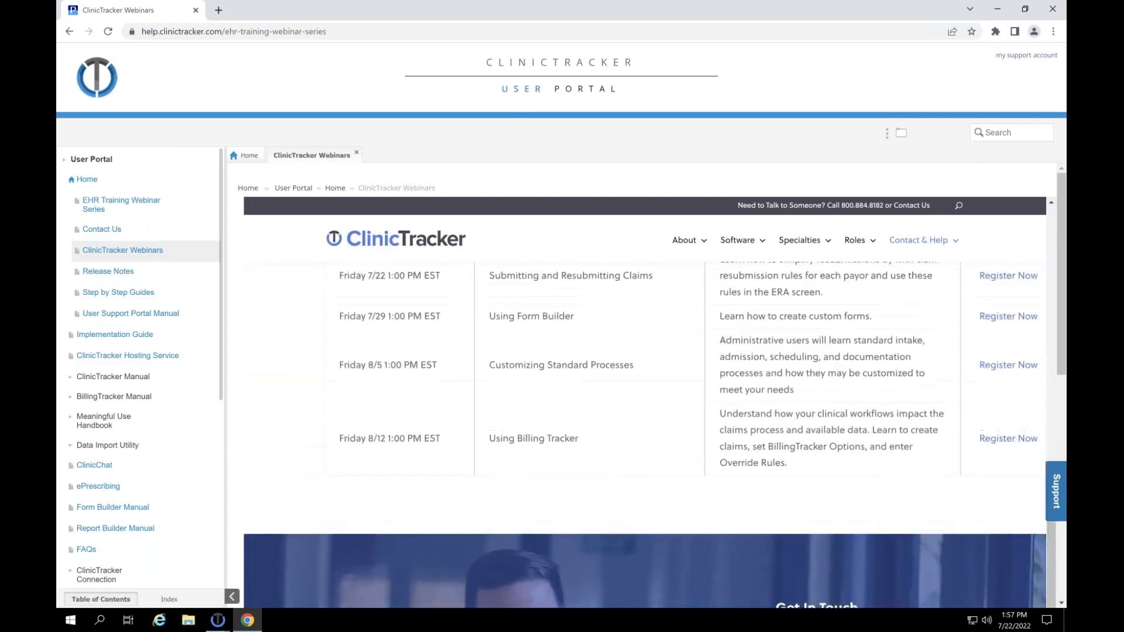
scroll(643, 436, up, 1)
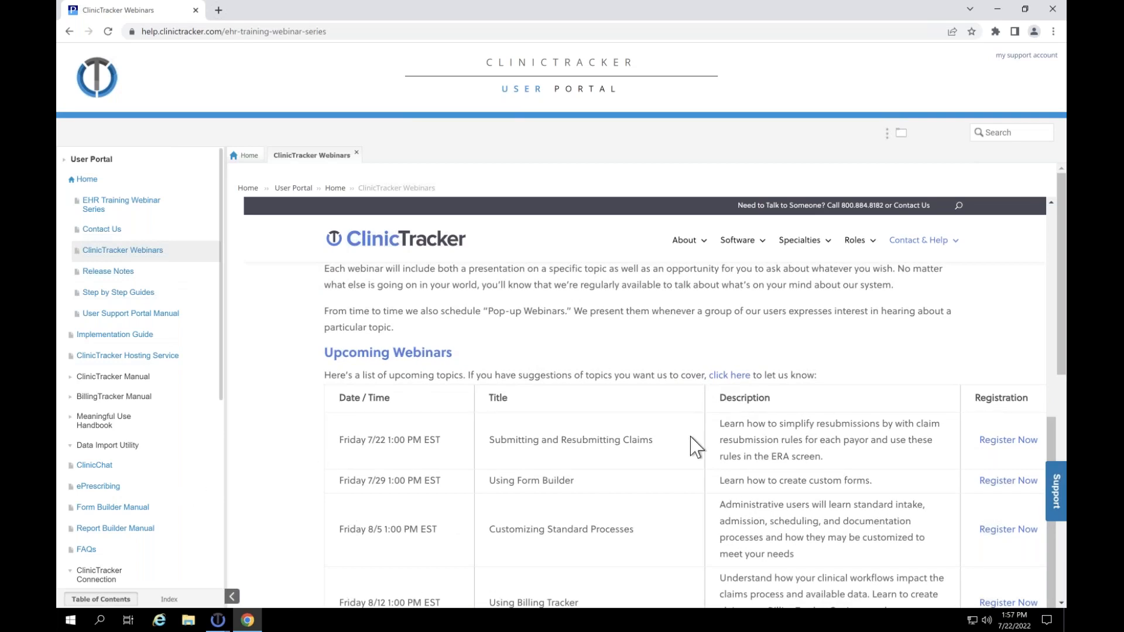
scroll(691, 438, down, 2)
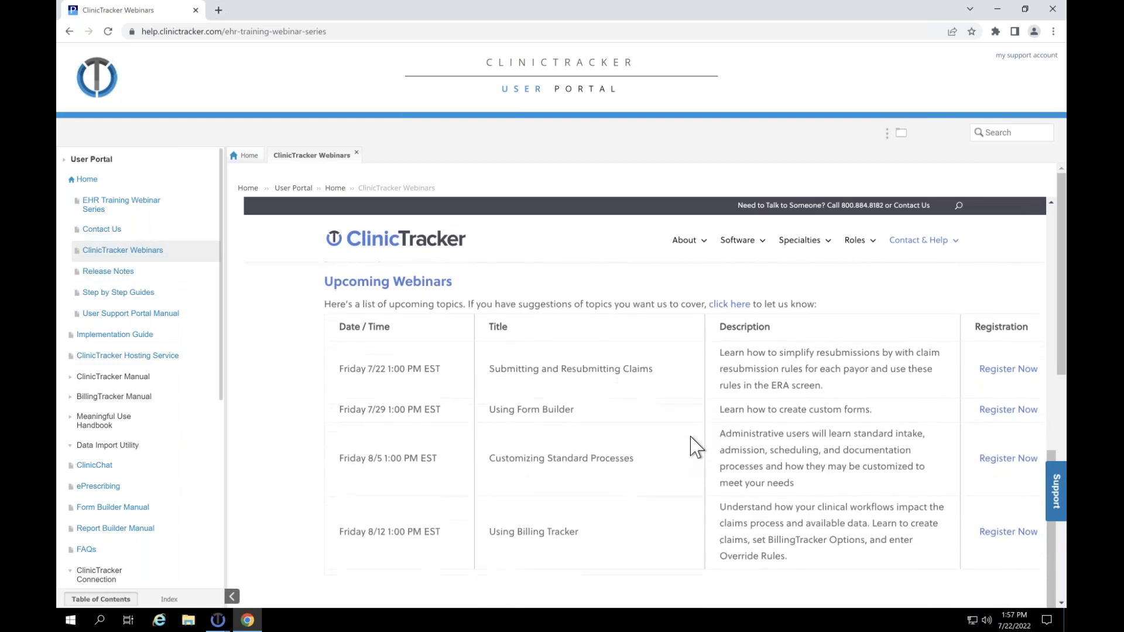
scroll(691, 437, down, 2)
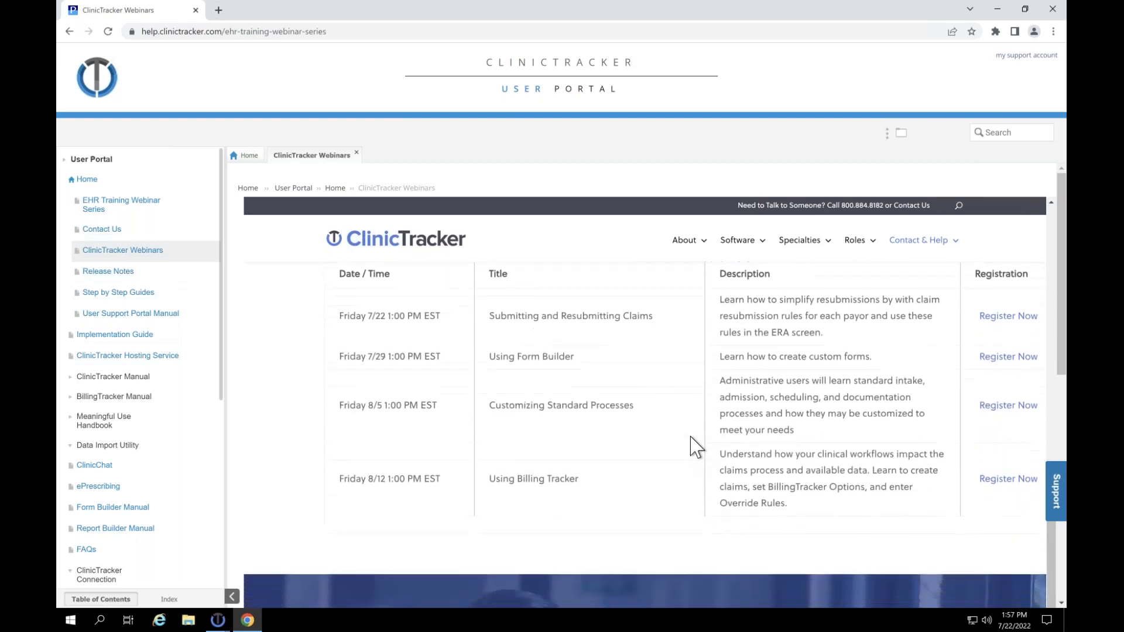
scroll(691, 437, down, 1)
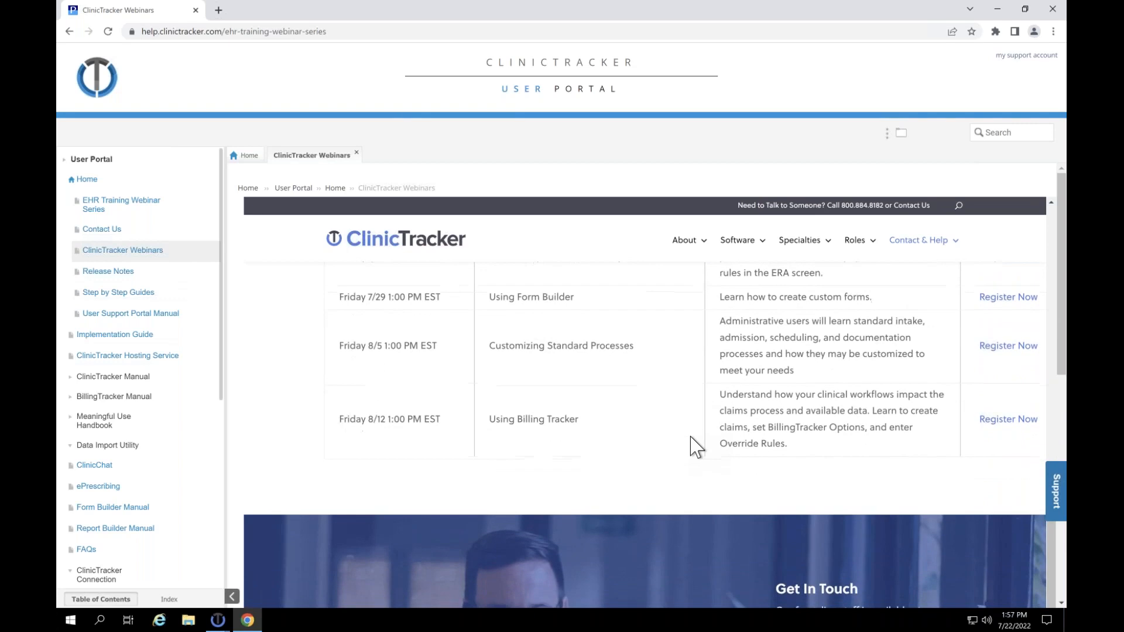
scroll(691, 448, down, 1)
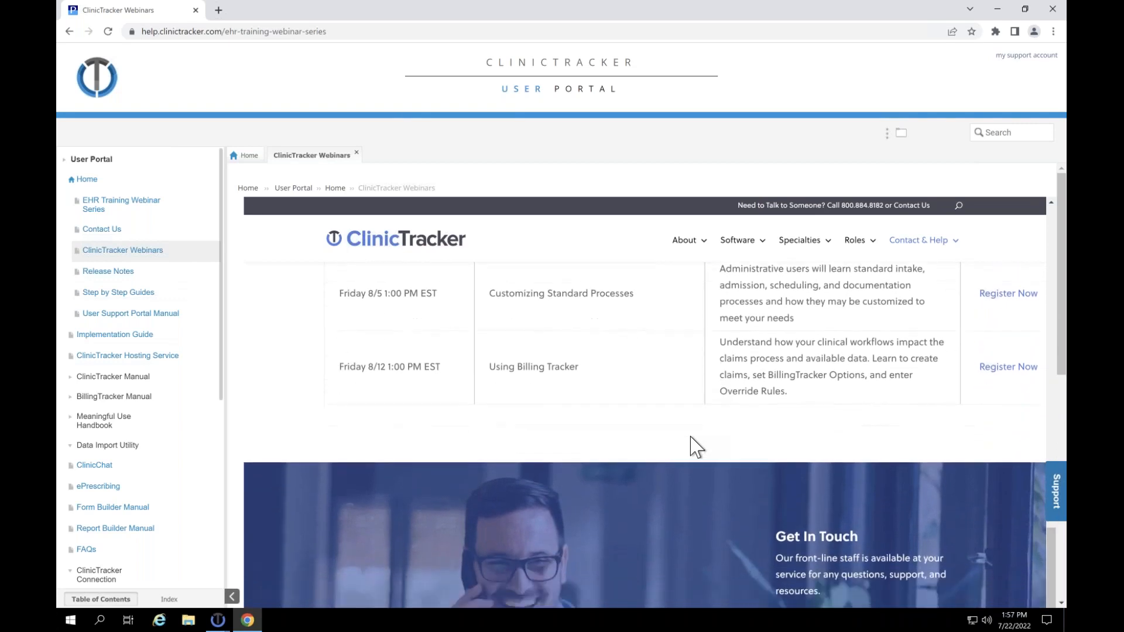
scroll(692, 447, down, 1)
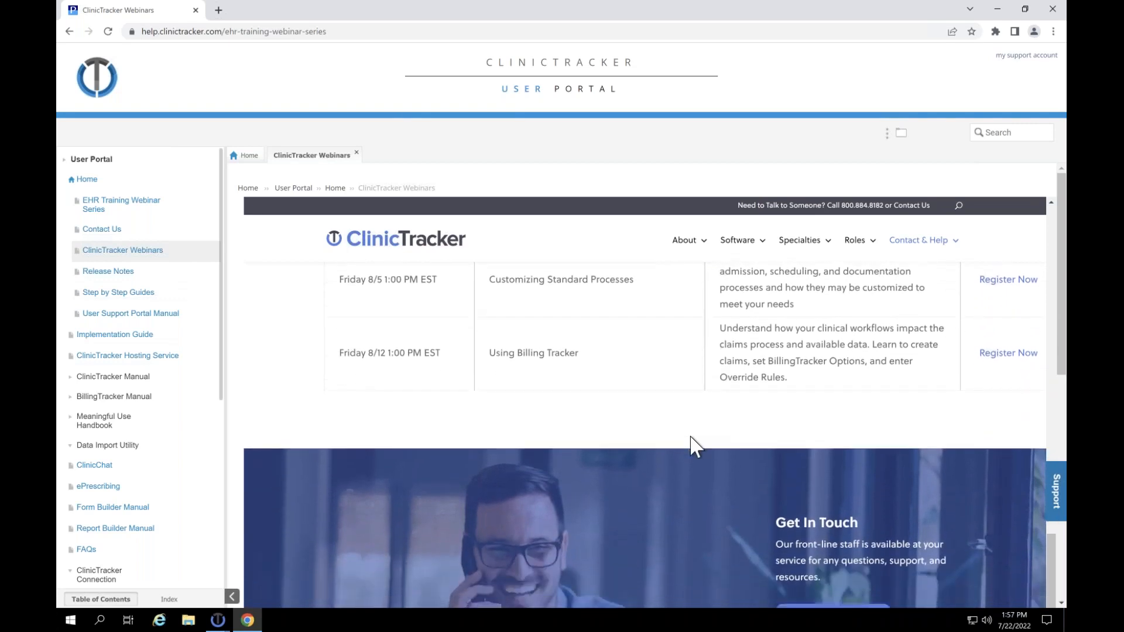